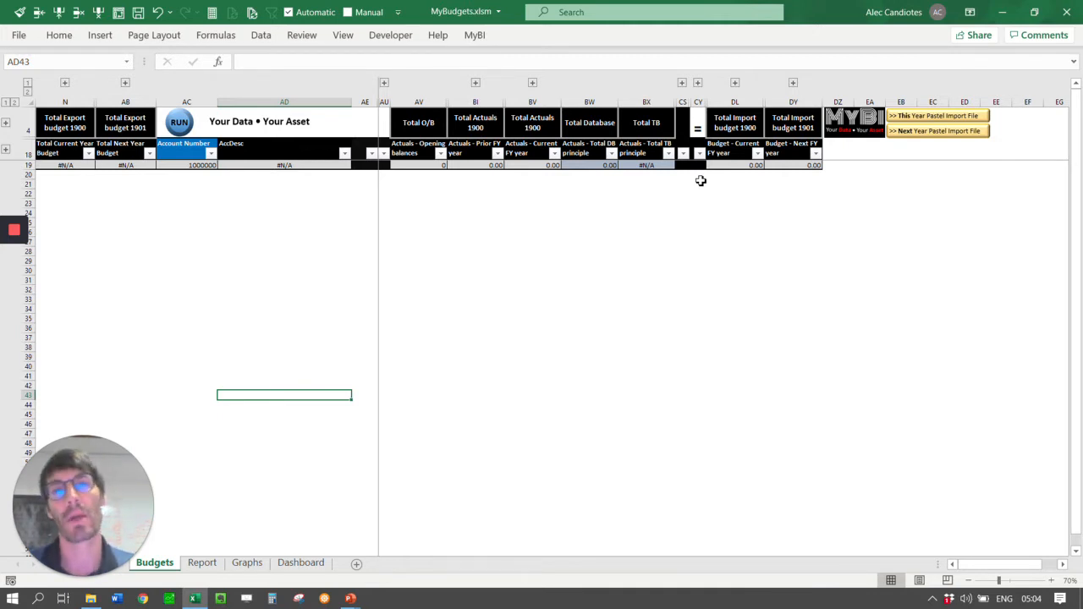
left_click(698, 182)
right_click(699, 184)
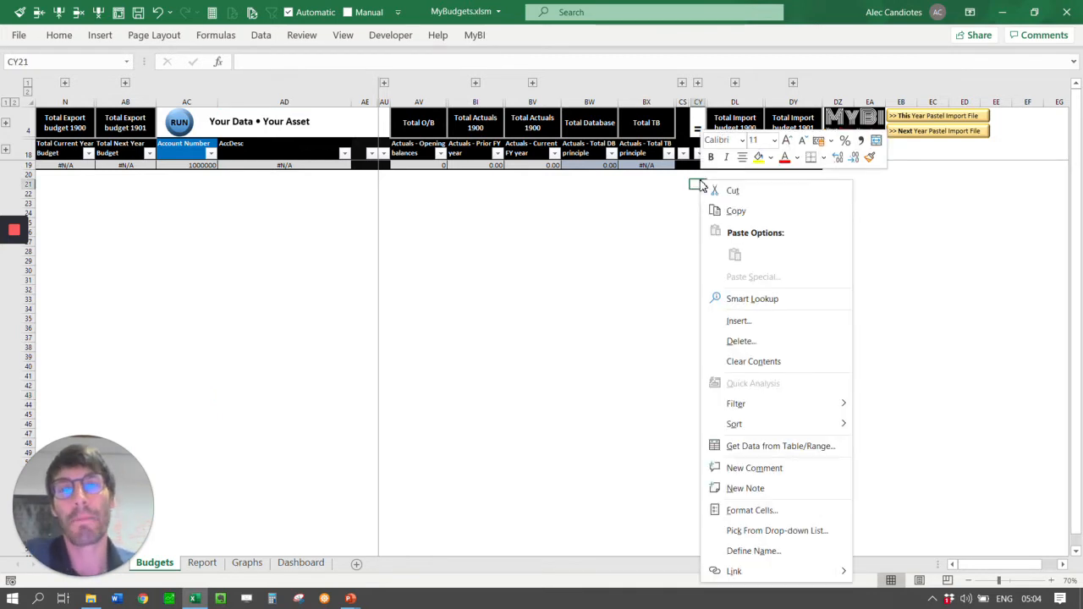
key("Escape")
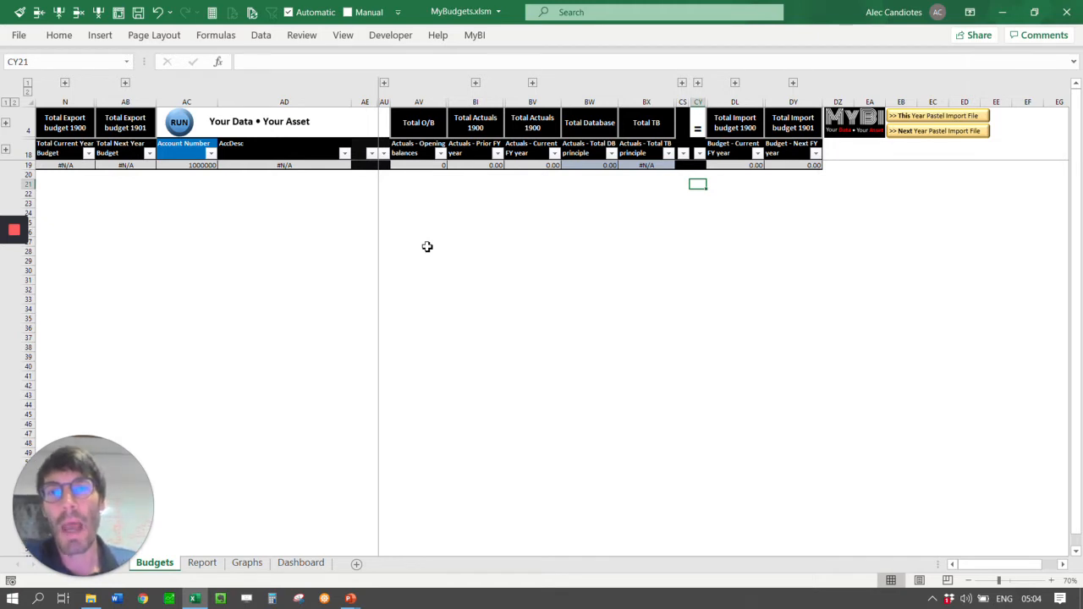
left_click_drag(121, 480, 1033, 527)
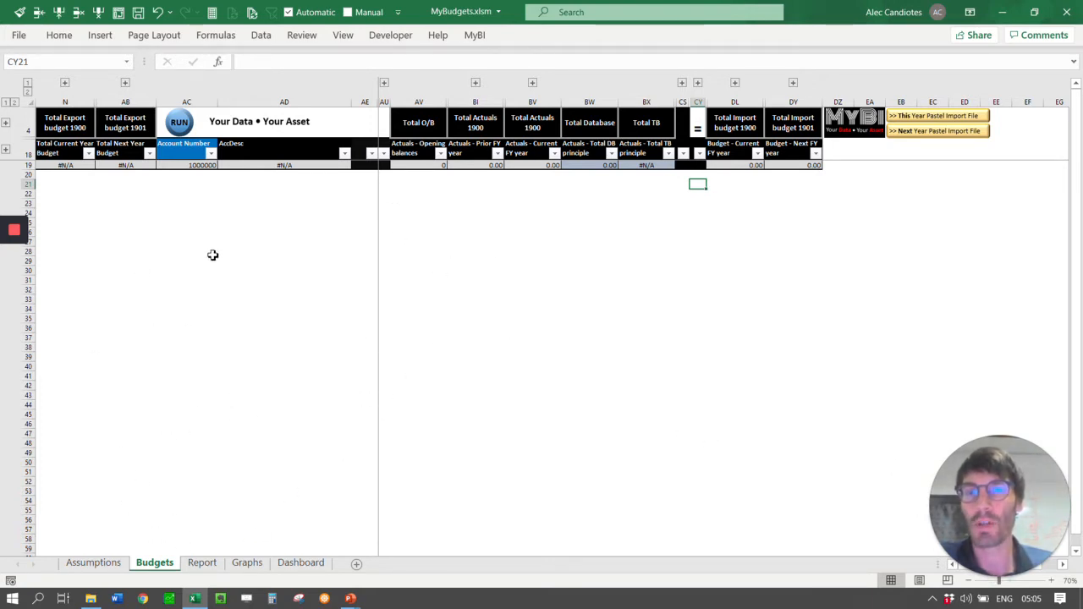
On the Assumptions sheet, enter "Inflation" as the description of Assumption 1
left_click(95, 563)
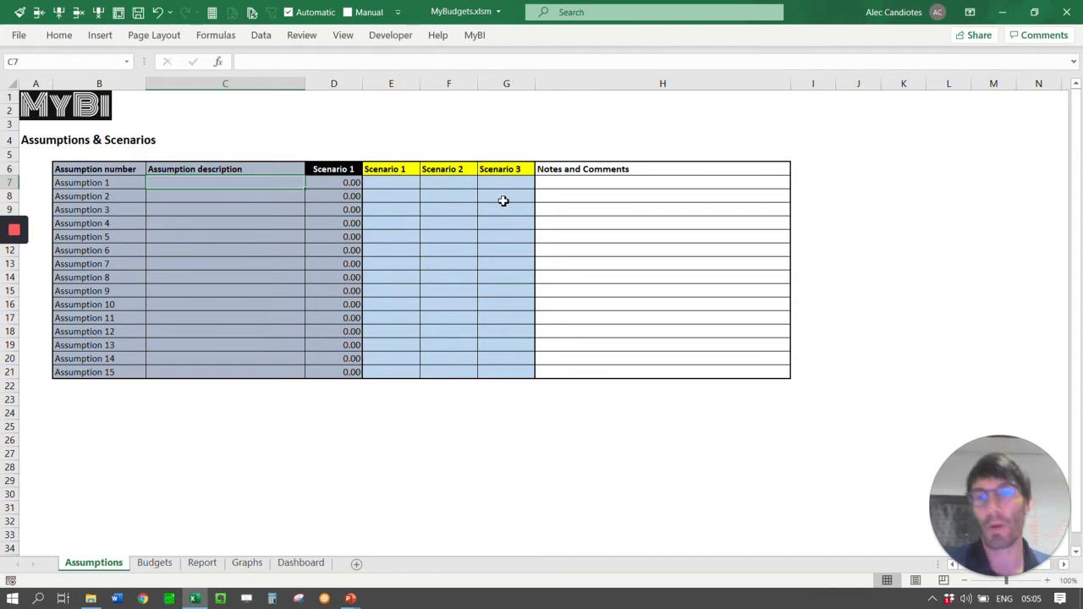
type("Inflation")
key("Return")
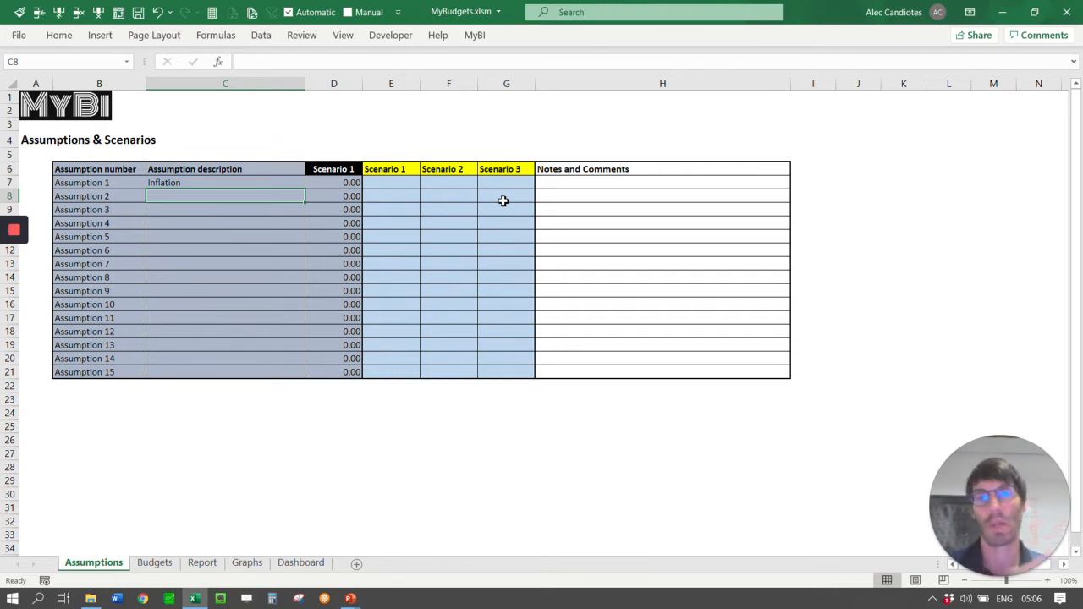
left_click(396, 173)
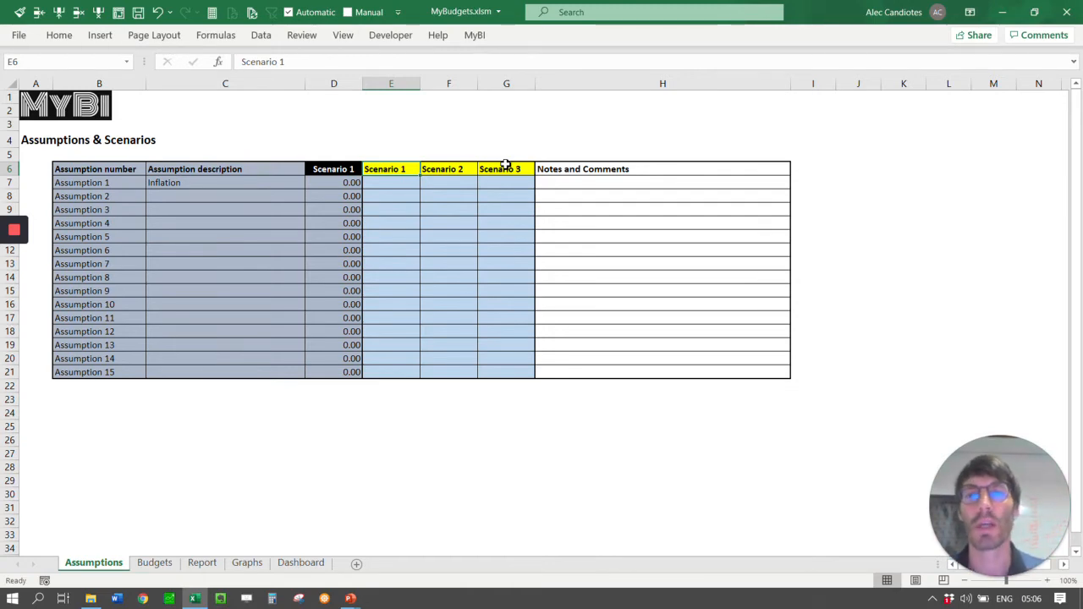
left_click(345, 172)
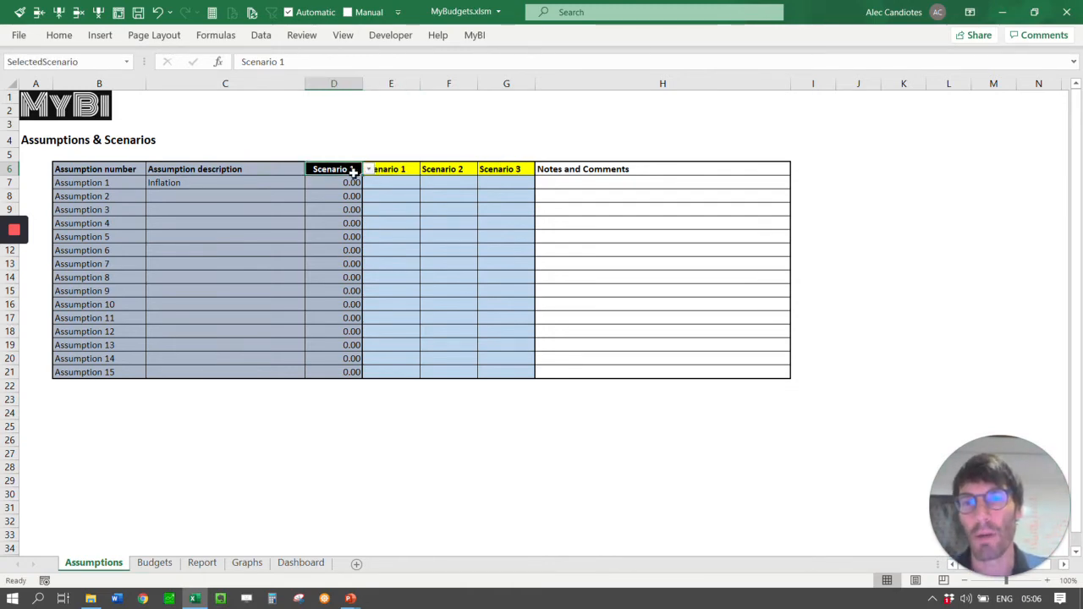
left_click(345, 182)
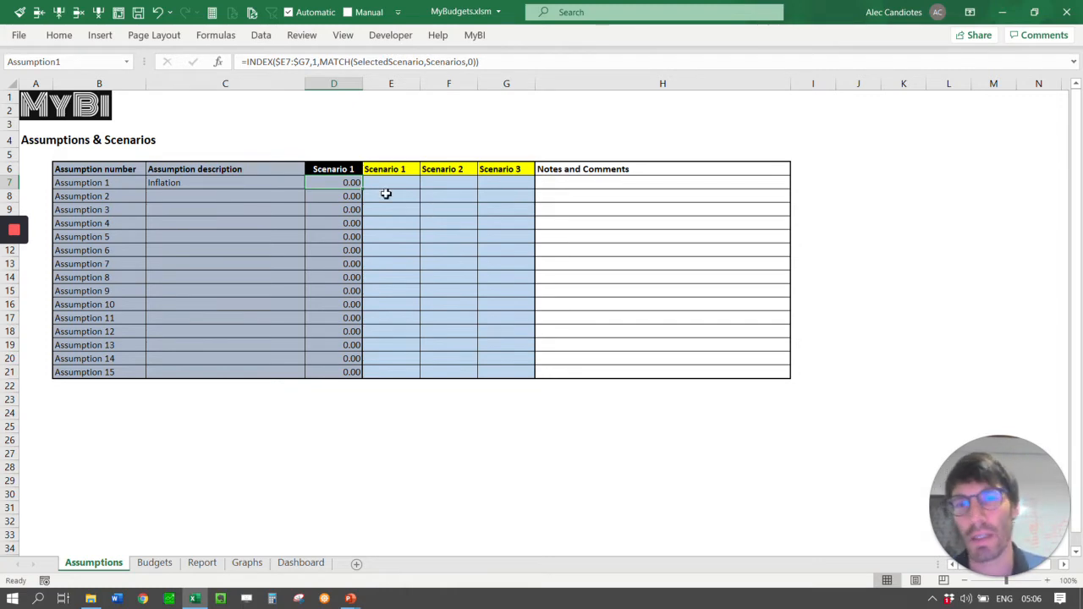
left_click(355, 169)
Rename the three yellow scenario headings in E6:G6 as Low, Medium and High
left_click_drag(407, 167, 491, 169)
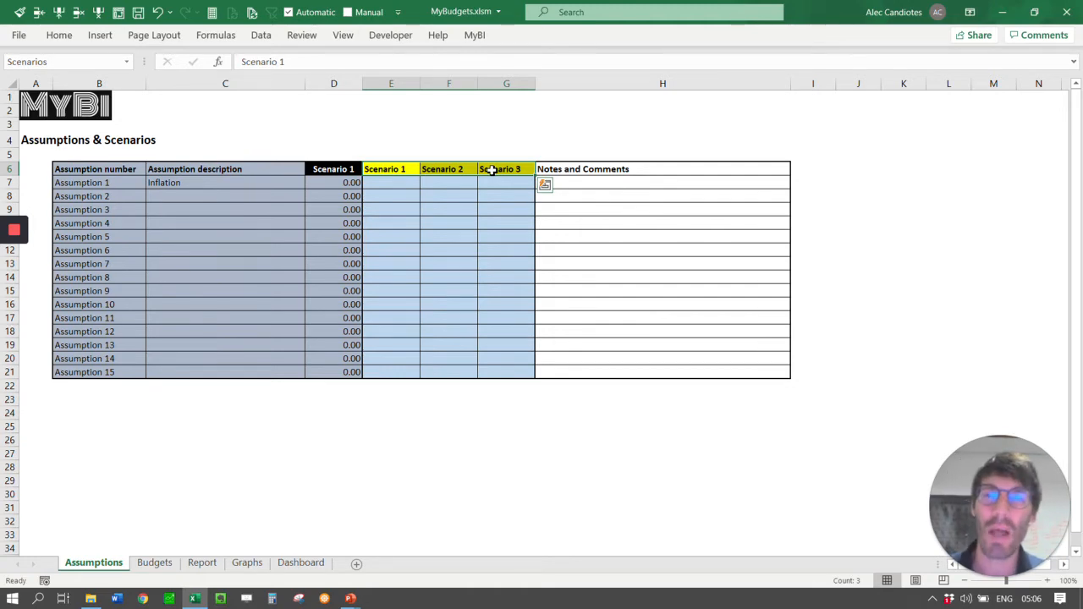
type("Low")
key("Return")
type("Medium")
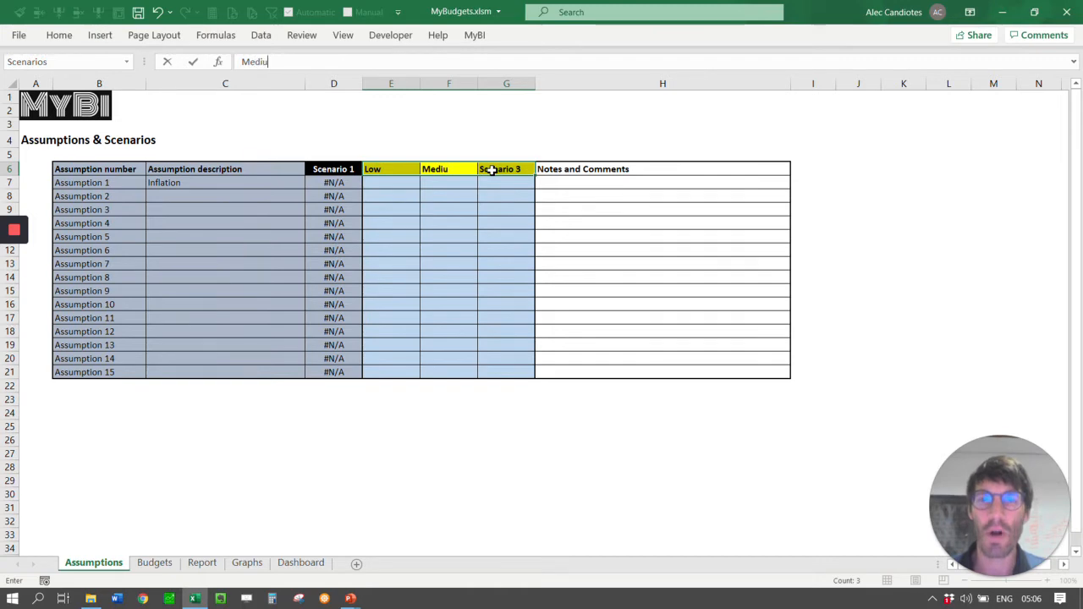
key("Return")
type("High")
key("Return")
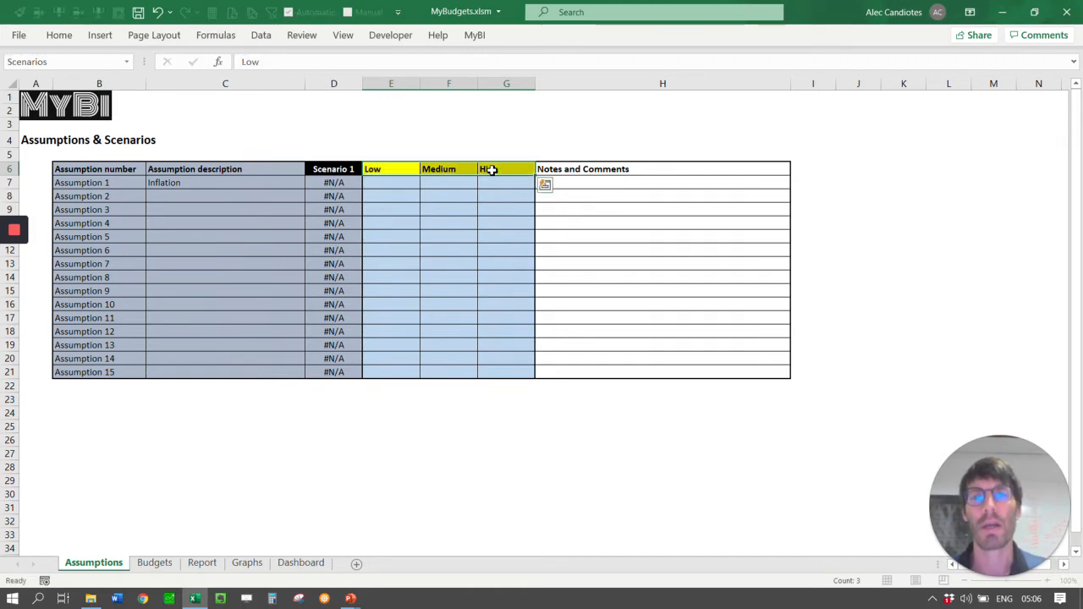
left_click(752, 173)
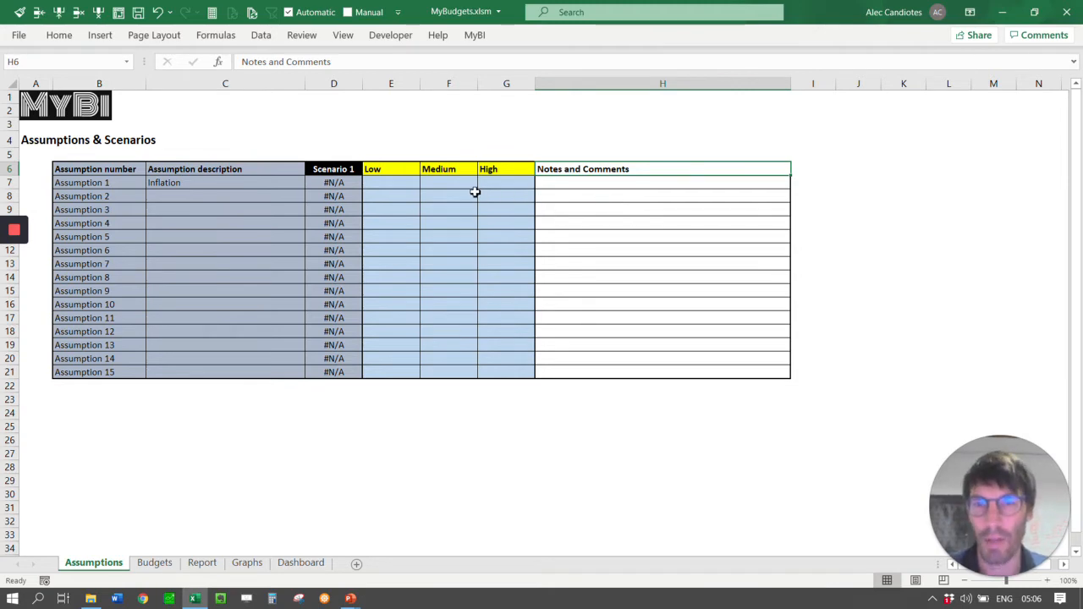
Examine the scenario choices offered in D6, the renamed scenario headings and the lookup formula for Assumption 1
left_click(391, 168)
left_click(342, 170)
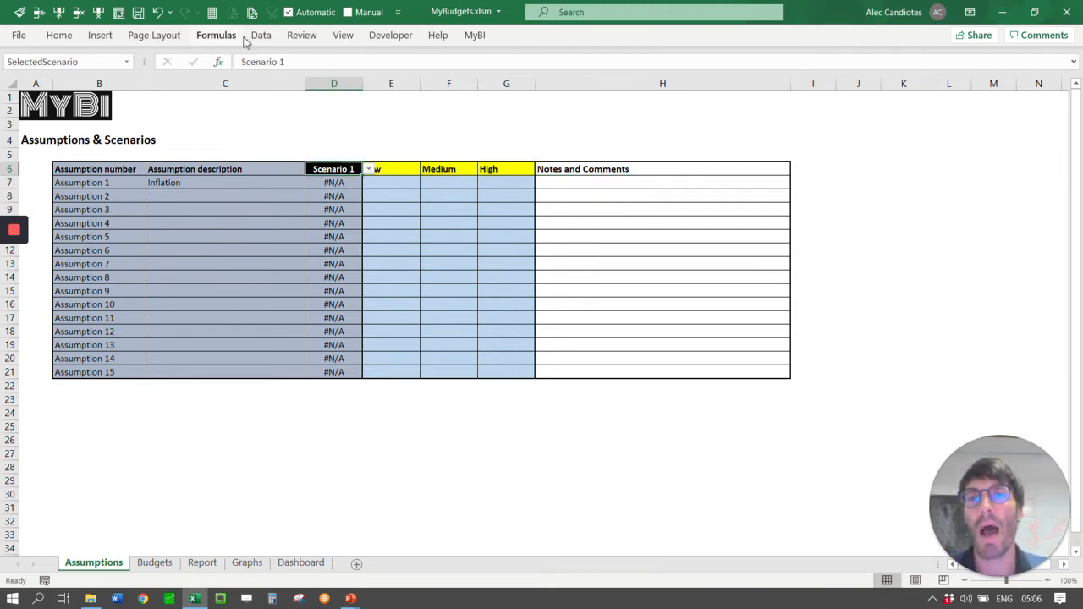
left_click(368, 170)
left_click(462, 188)
left_click(368, 170)
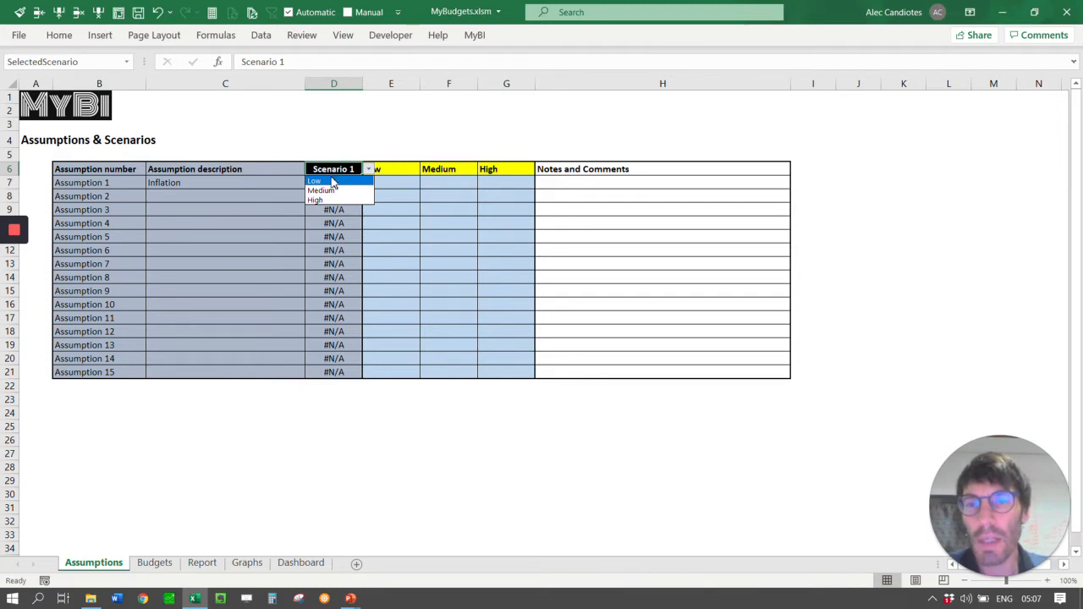
left_click(408, 178)
left_click_drag(516, 174, 406, 174)
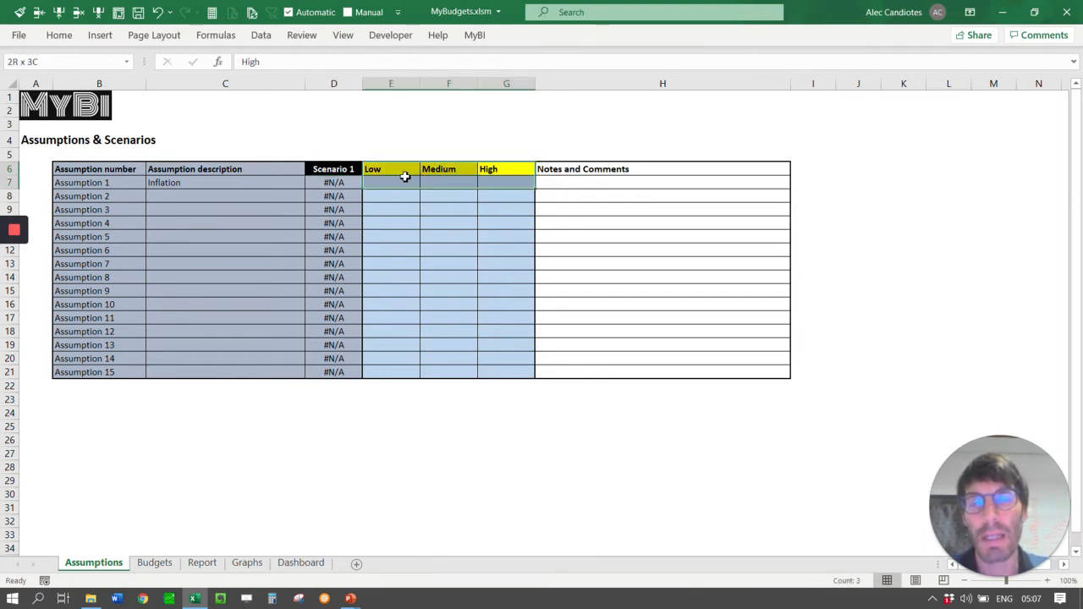
left_click(410, 172)
left_click(341, 174)
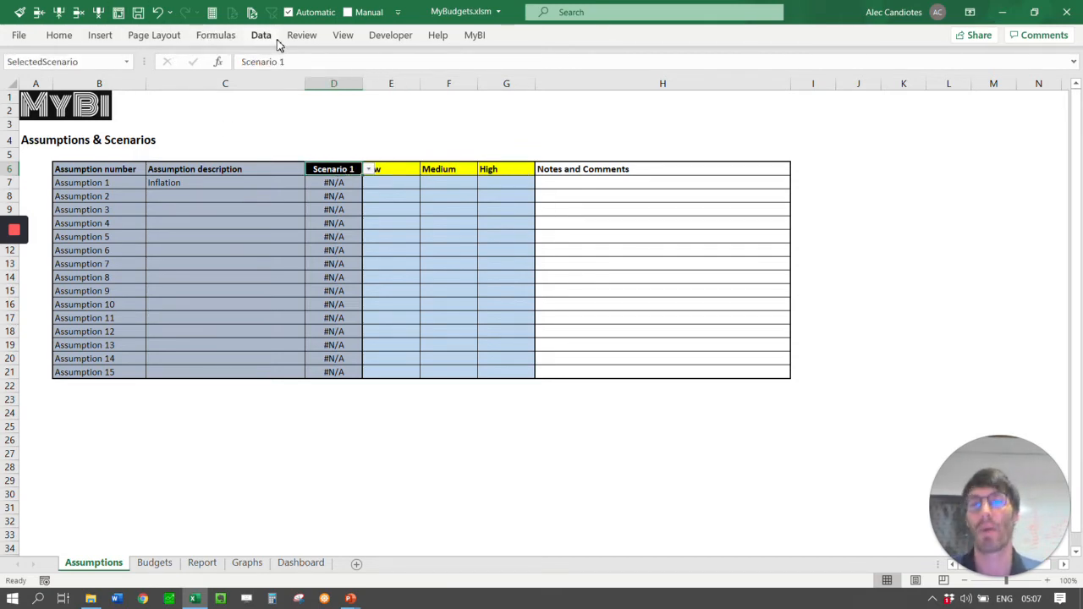
left_click(355, 181)
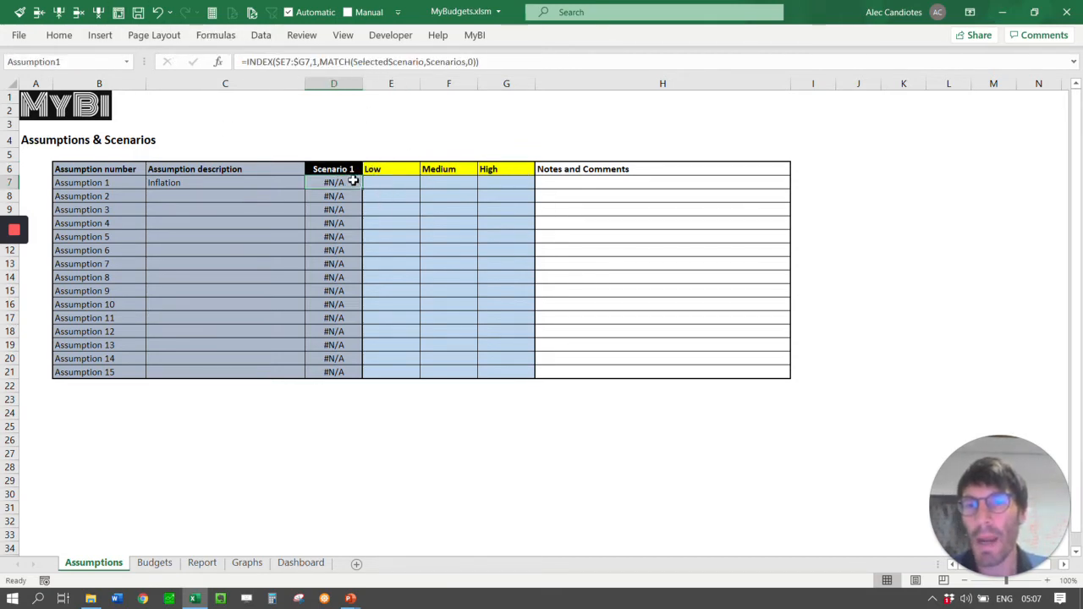
left_click(355, 169)
left_click(272, 181)
left_click(352, 169)
left_click(247, 181)
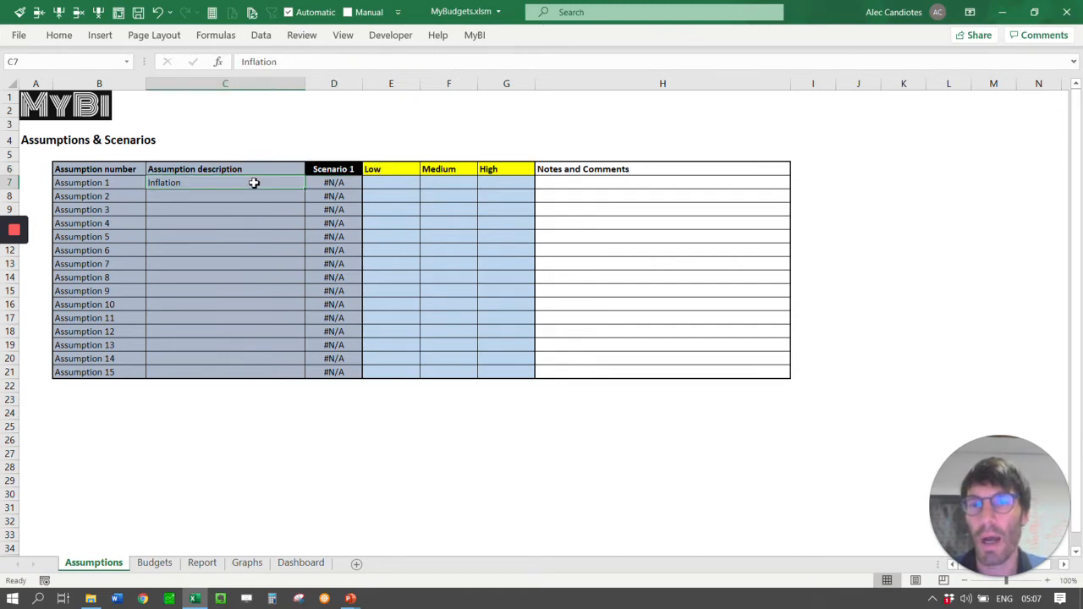
Set the selected scenario in D6 to Low
left_click(353, 169)
left_click(368, 169)
left_click(341, 183)
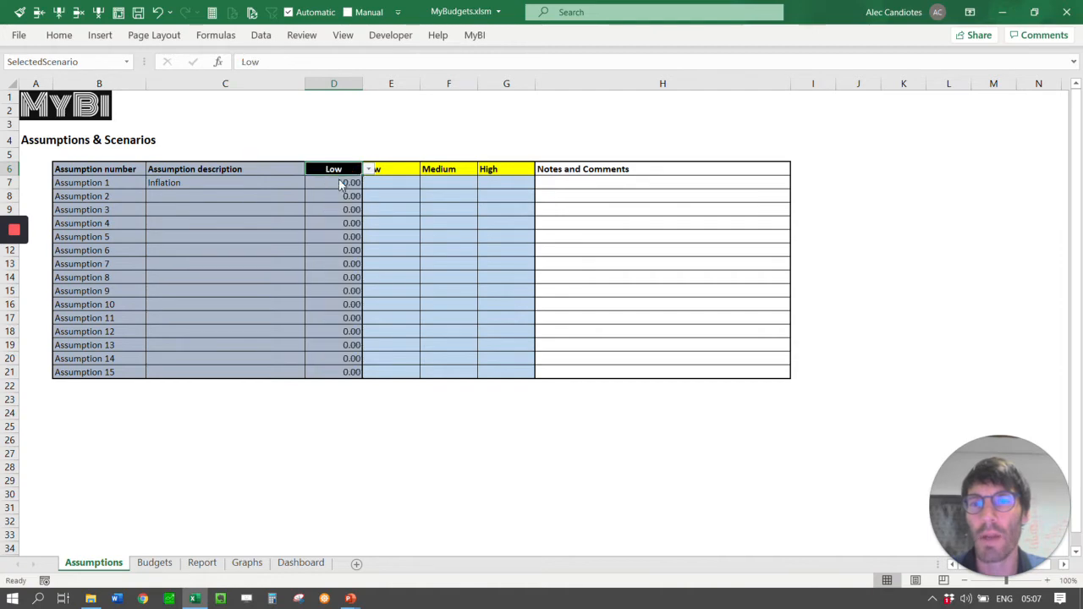
left_click(406, 181)
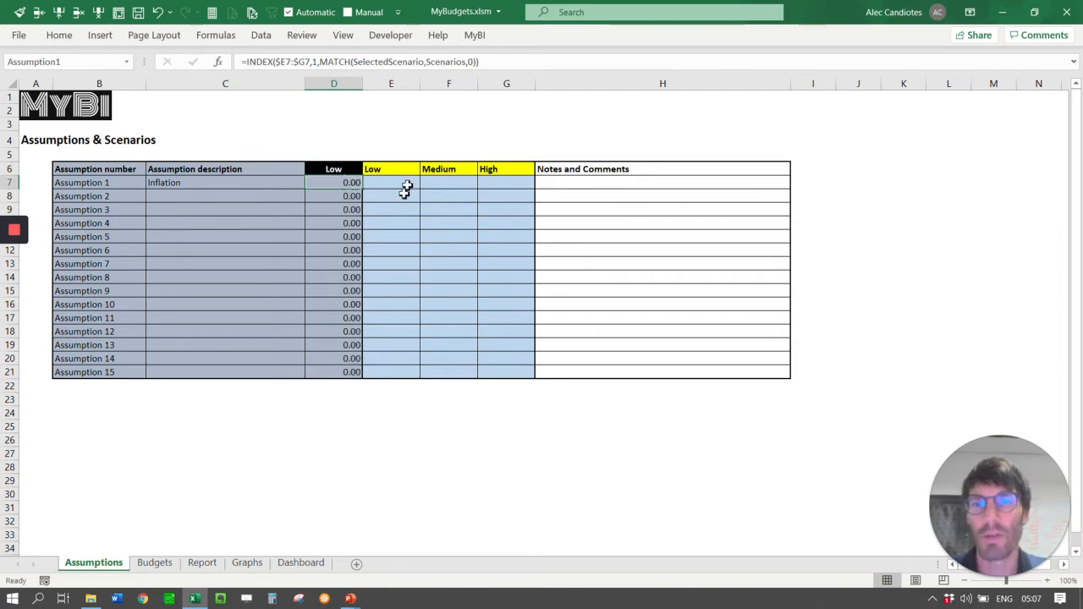
left_click_drag(402, 181, 411, 375)
left_click(381, 184)
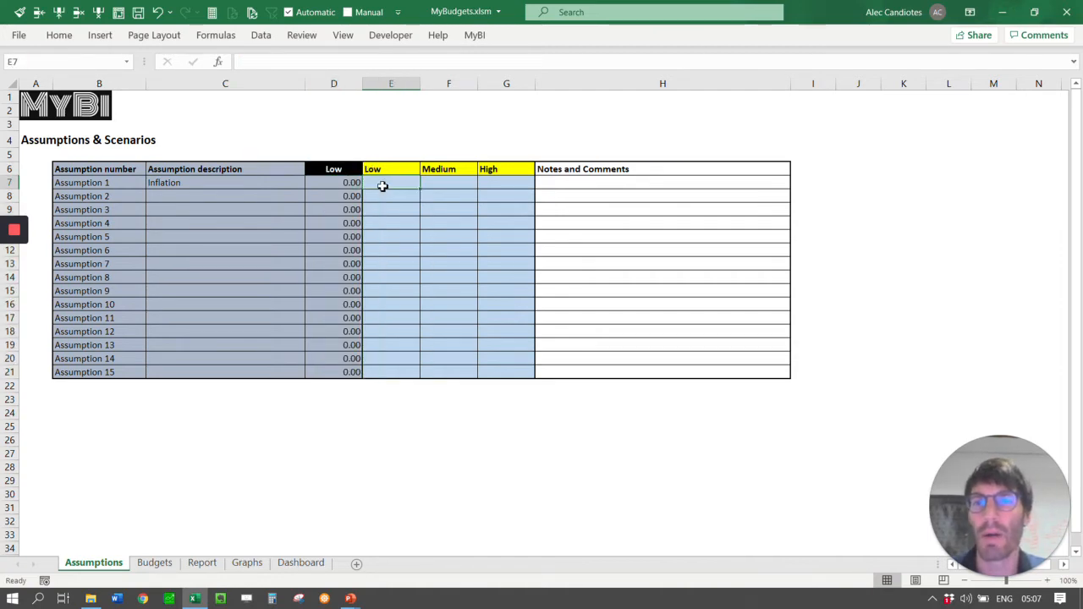
Enter "Revenue growth" as the description of Assumption 2
left_click(245, 199)
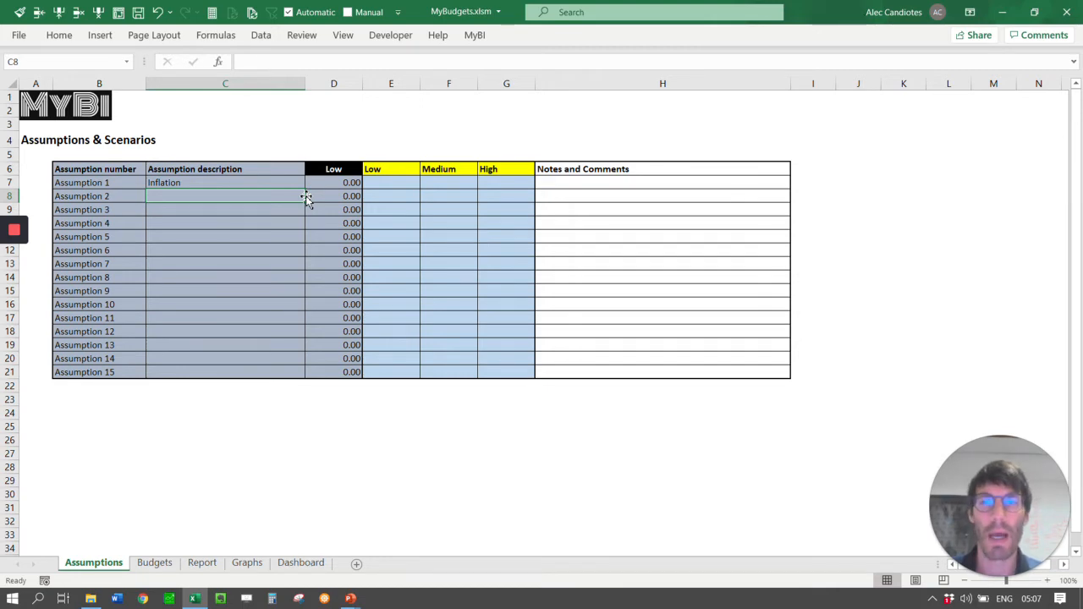
key("super")
key("super")
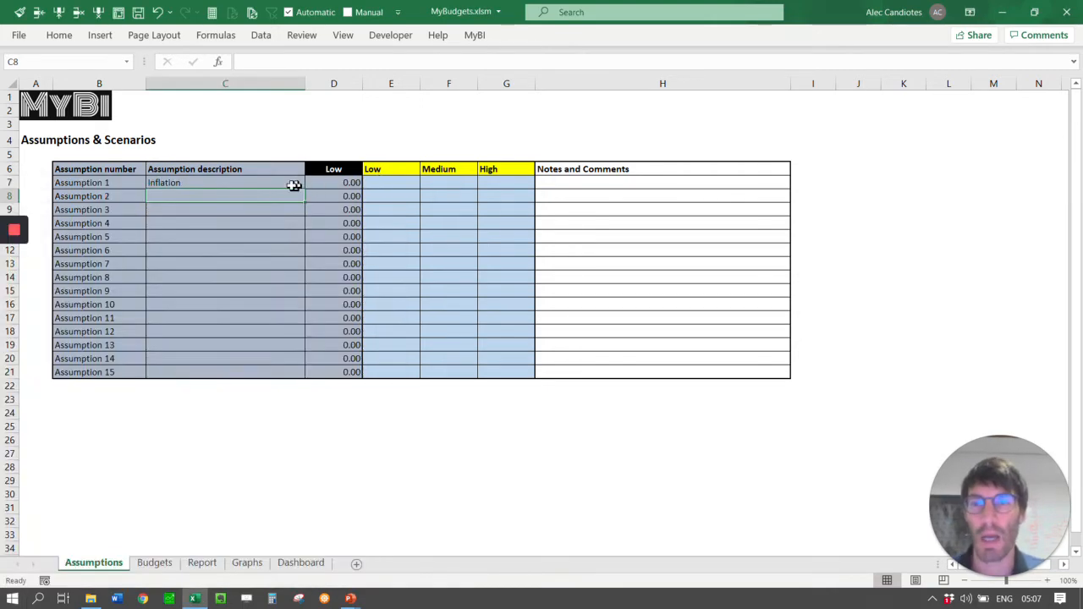
type("Re")
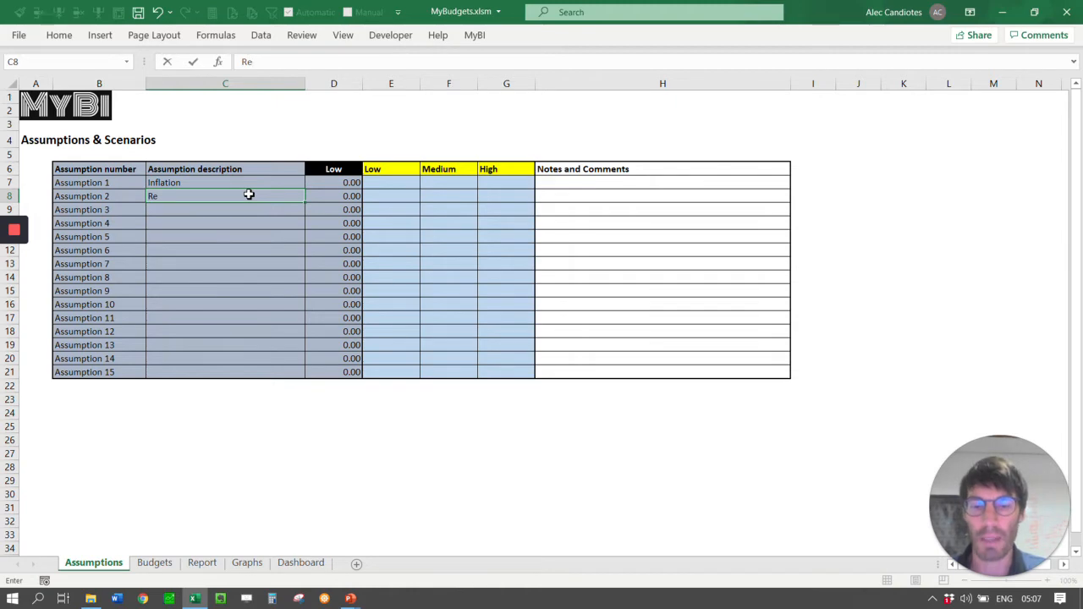
type("venue grow")
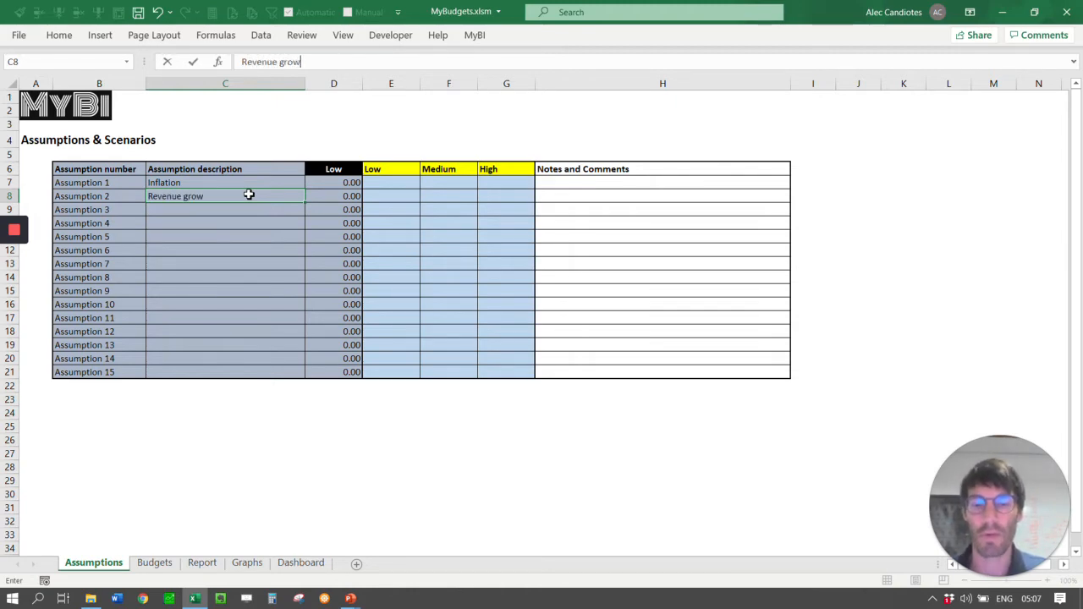
type("th")
key("Return")
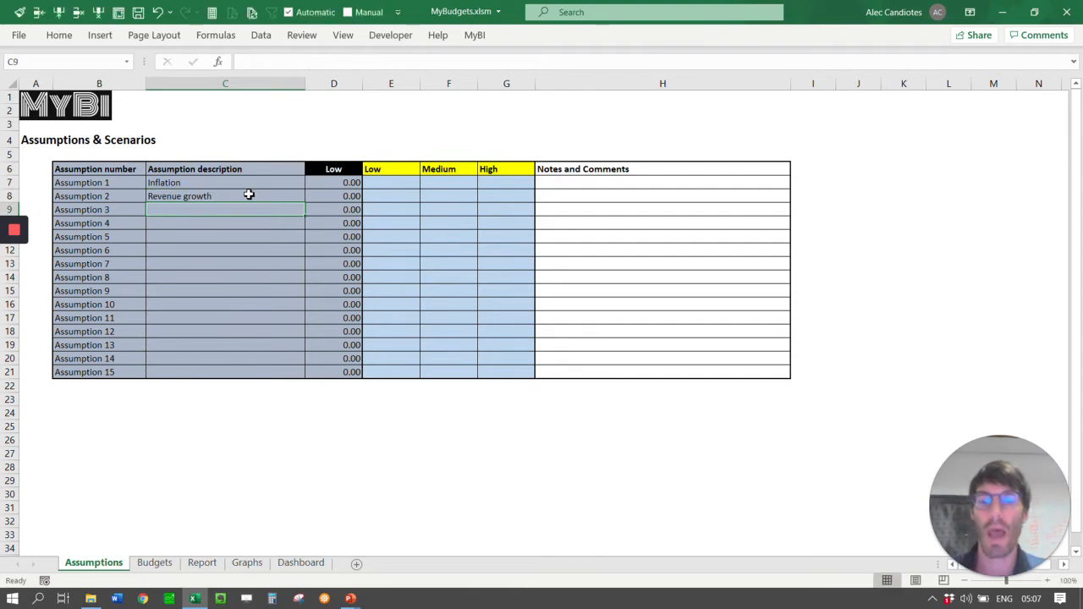
Describe Assumption 3 as "GP%" and Assumption 4 as "December bonus"
type("GP%")
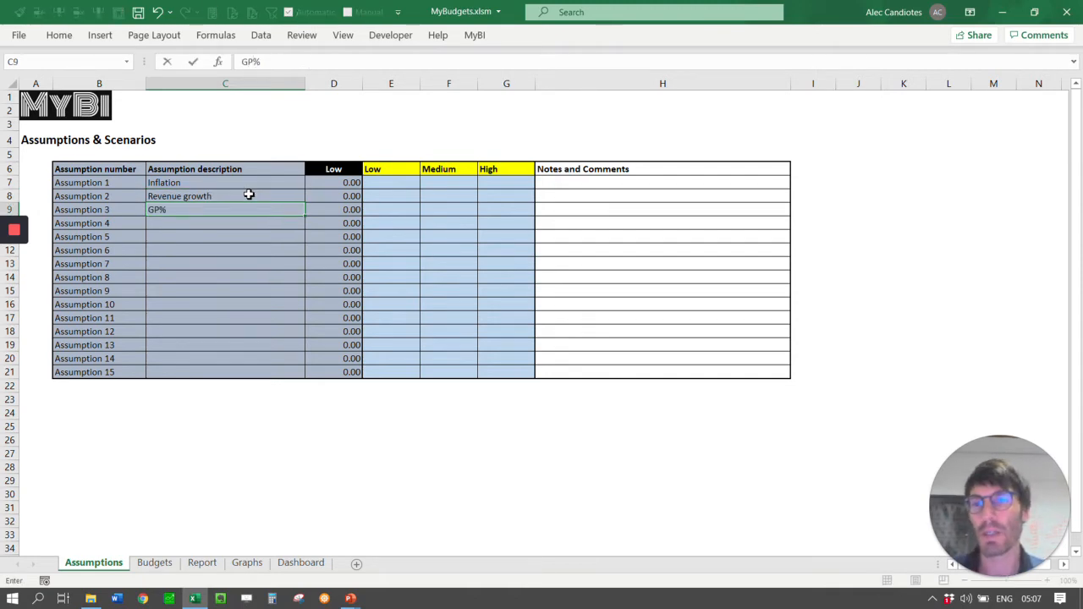
key("Return")
key("Up")
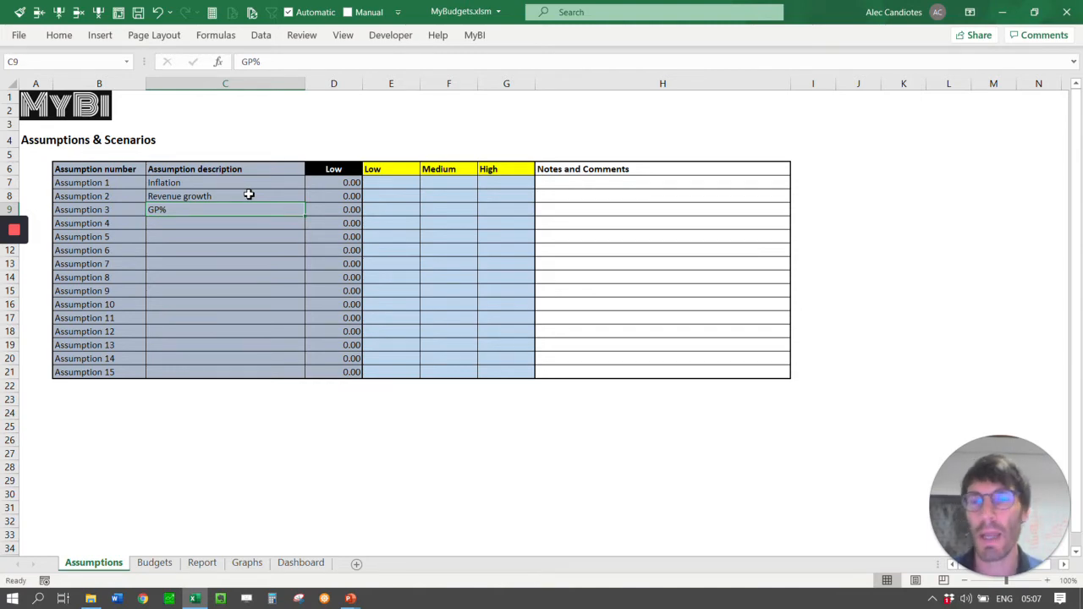
key("Down")
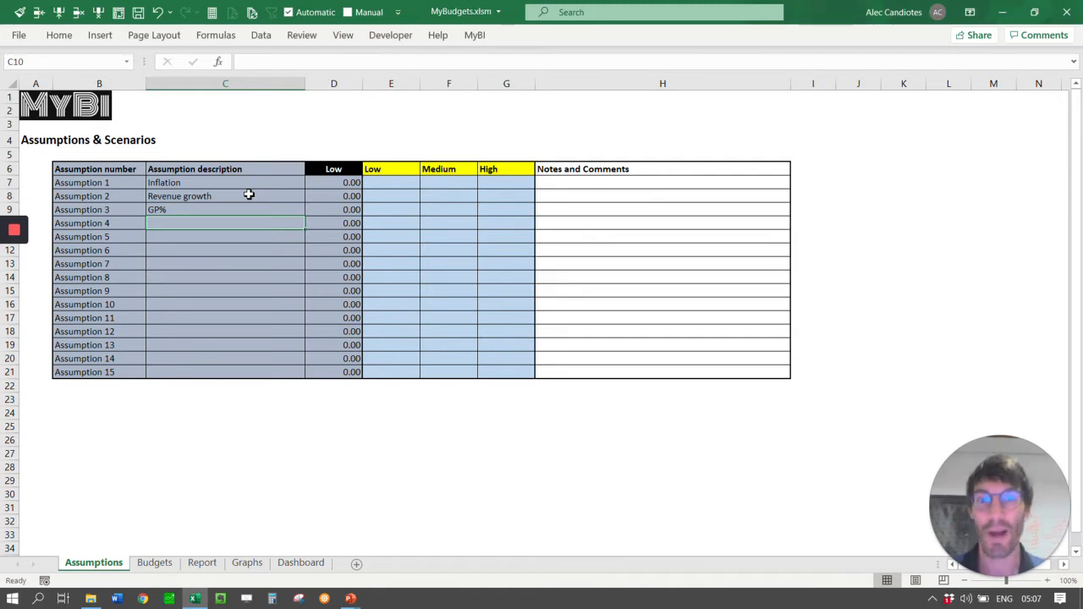
type("Decem")
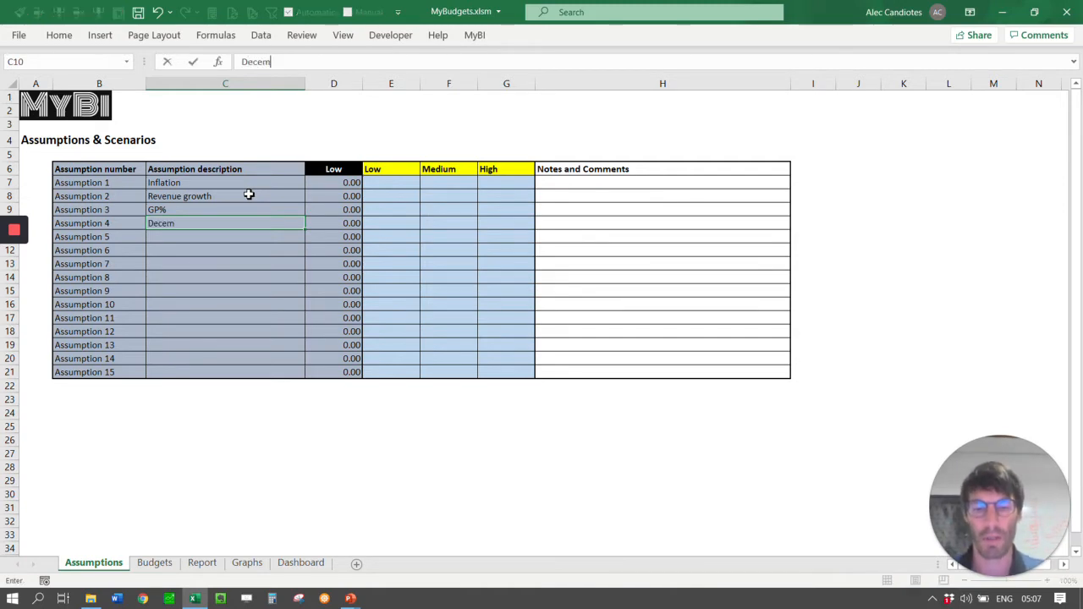
type("ber bonus")
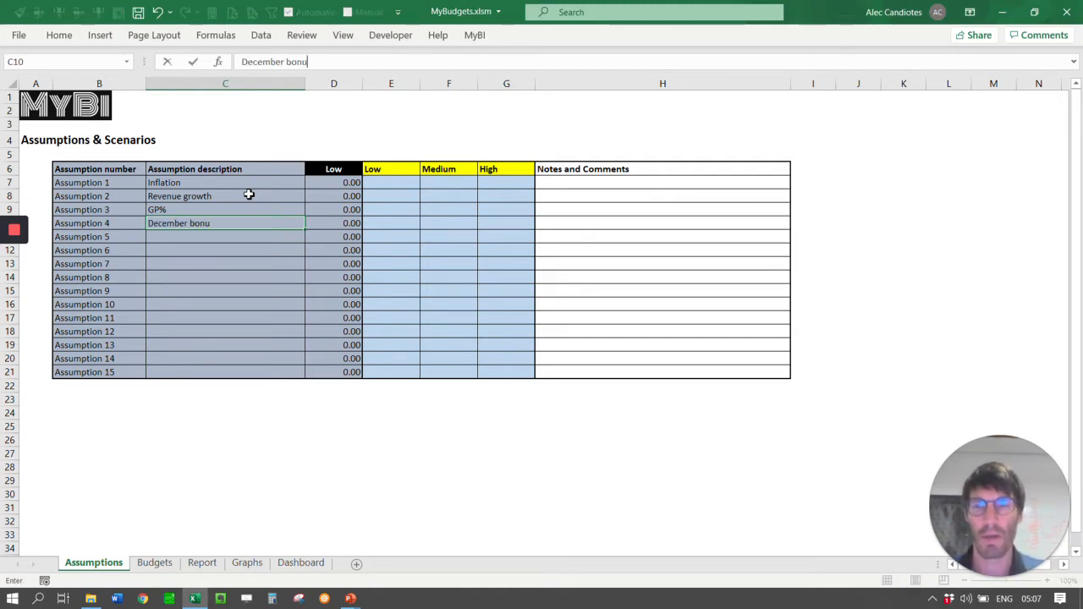
key("Return")
Set the Inflation assumption's value for the Low scenario to 3%
key("Right")
key("Up")
key("Up")
key("Up")
key("Right")
key("Up")
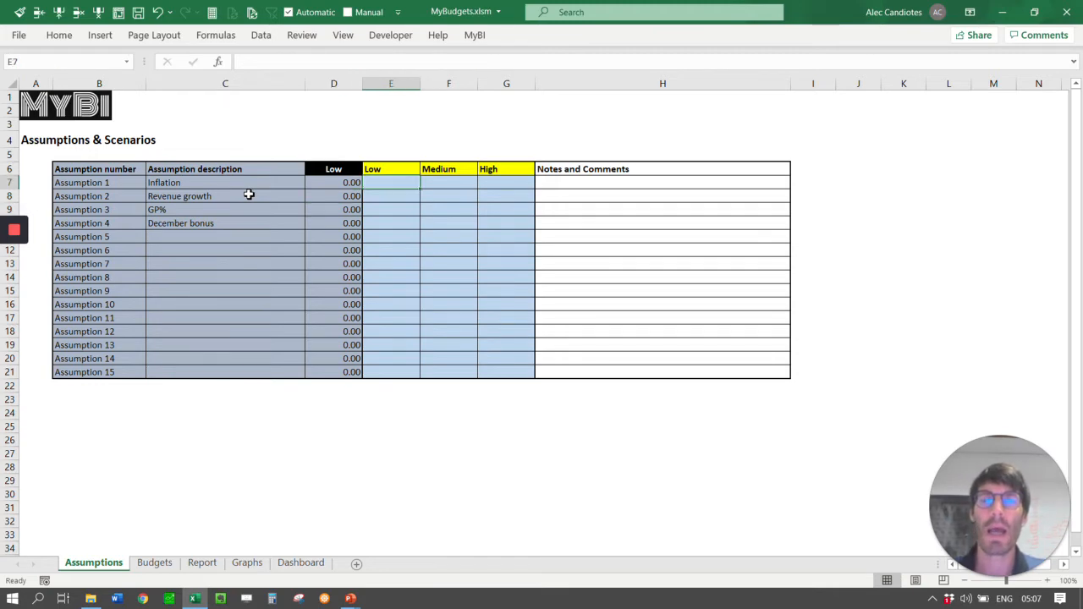
key("Right")
key("Left")
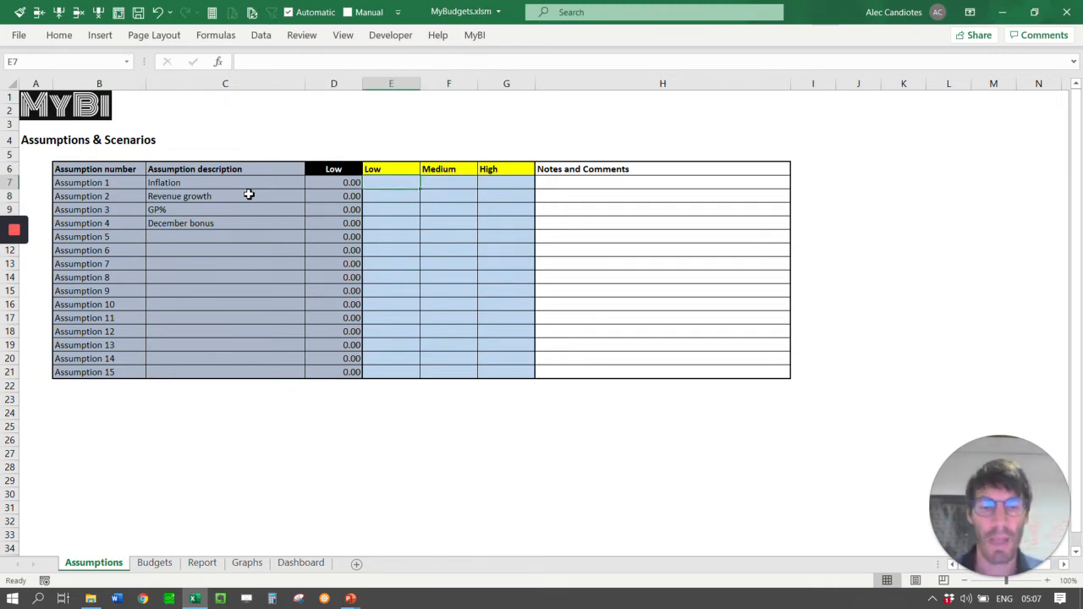
type("3%")
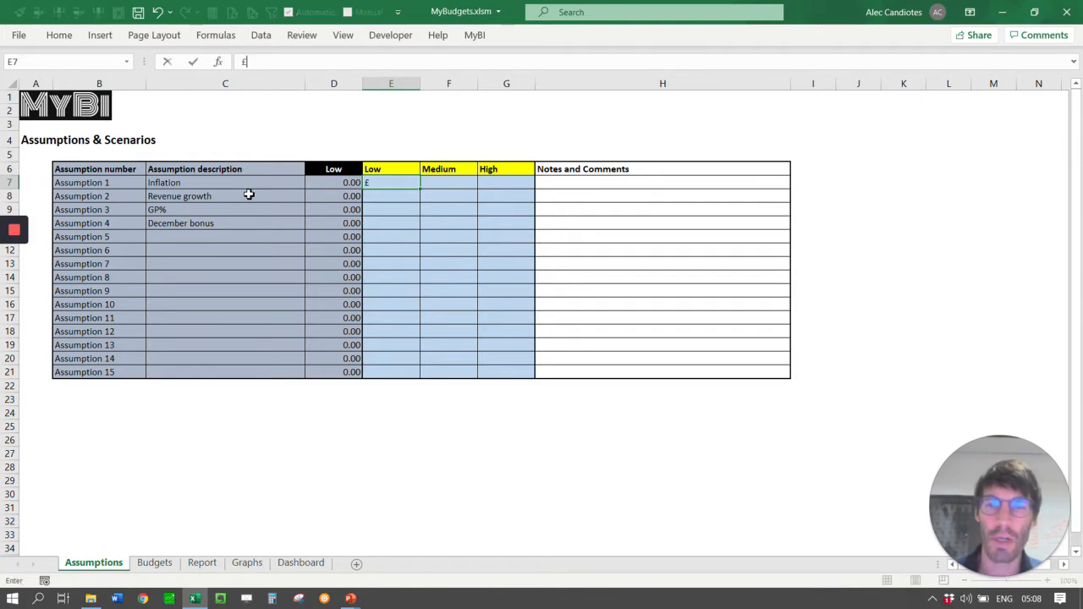
key("Tab")
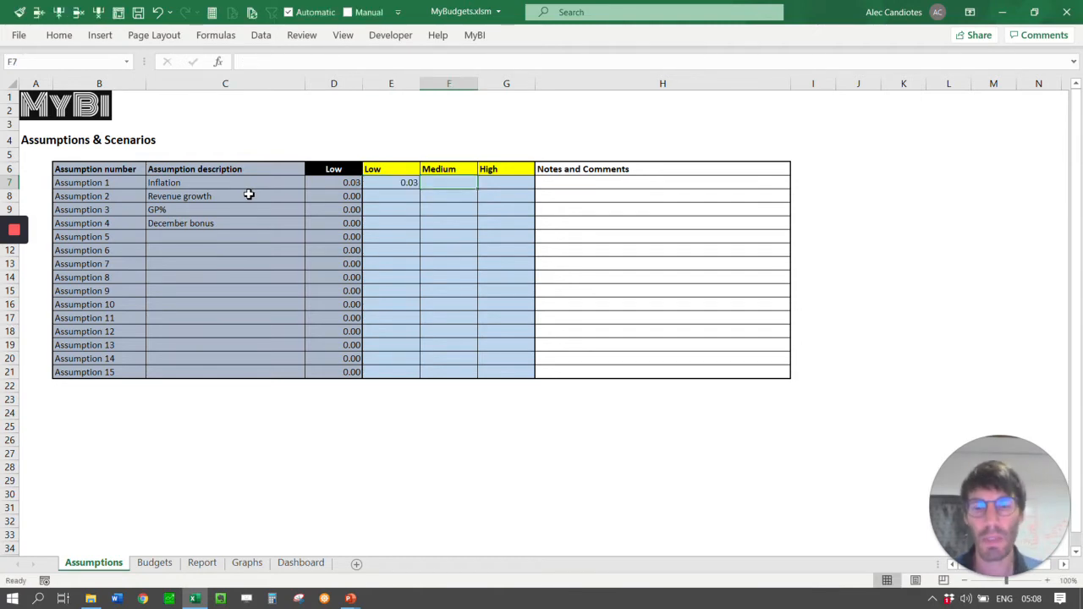
Set the Inflation assumption to 6% for the Medium scenario and 9% for the High scenario
type("6%")
key("Tab")
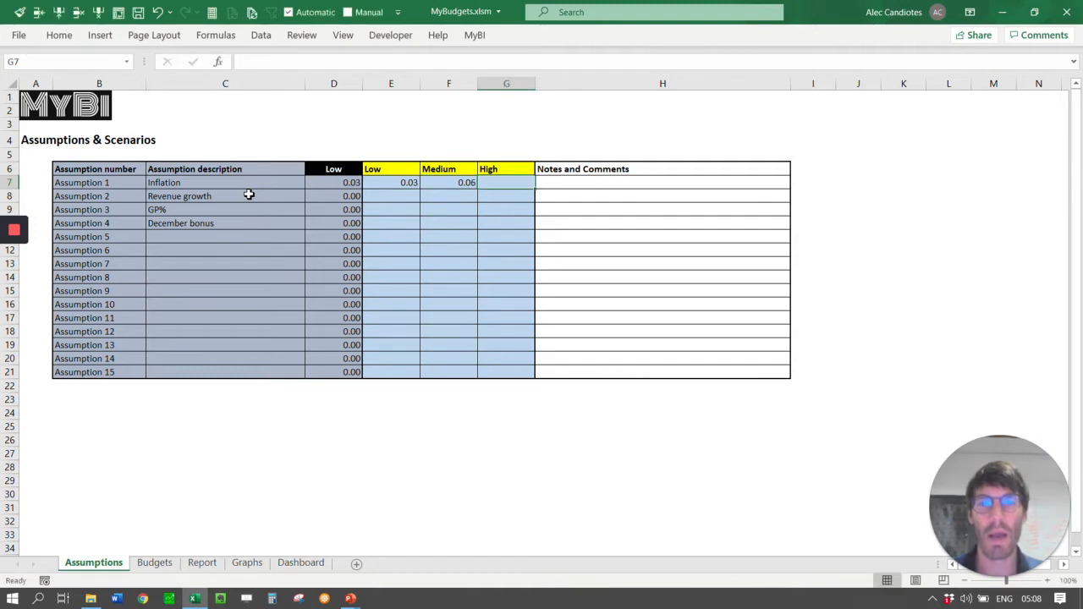
type("9%")
key("Return")
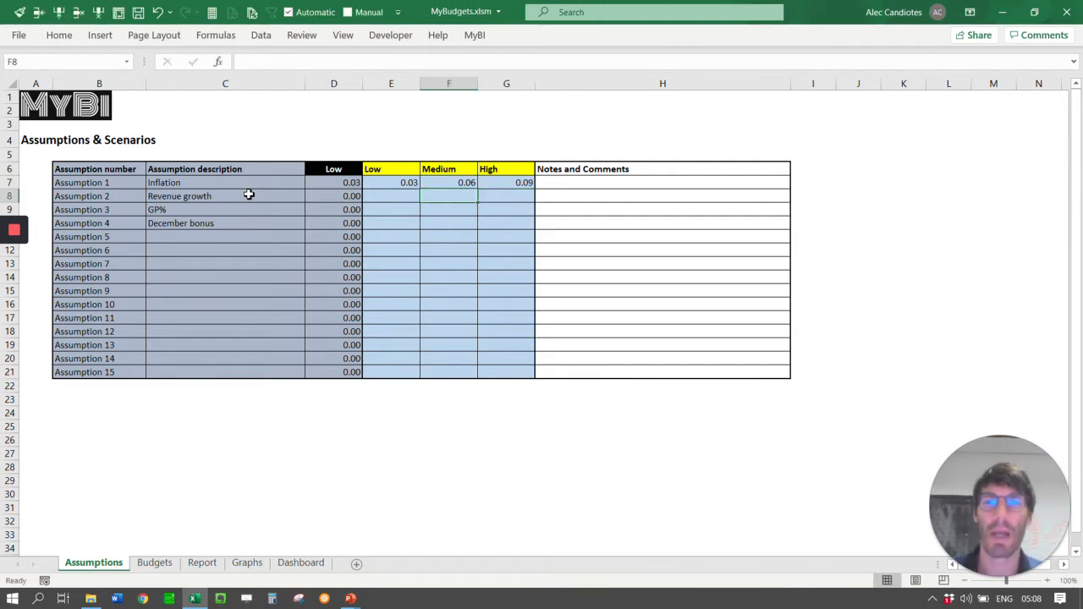
Set the Revenue growth assumption to 10% for Low, 25% for Medium and 40% for High
key("Left")
key("Right")
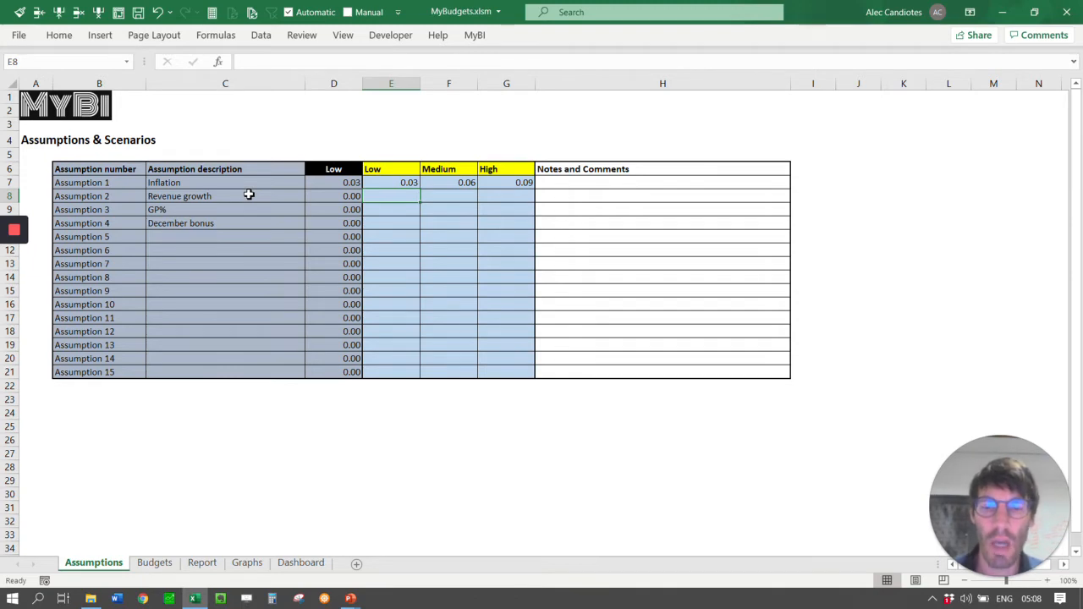
type("10%")
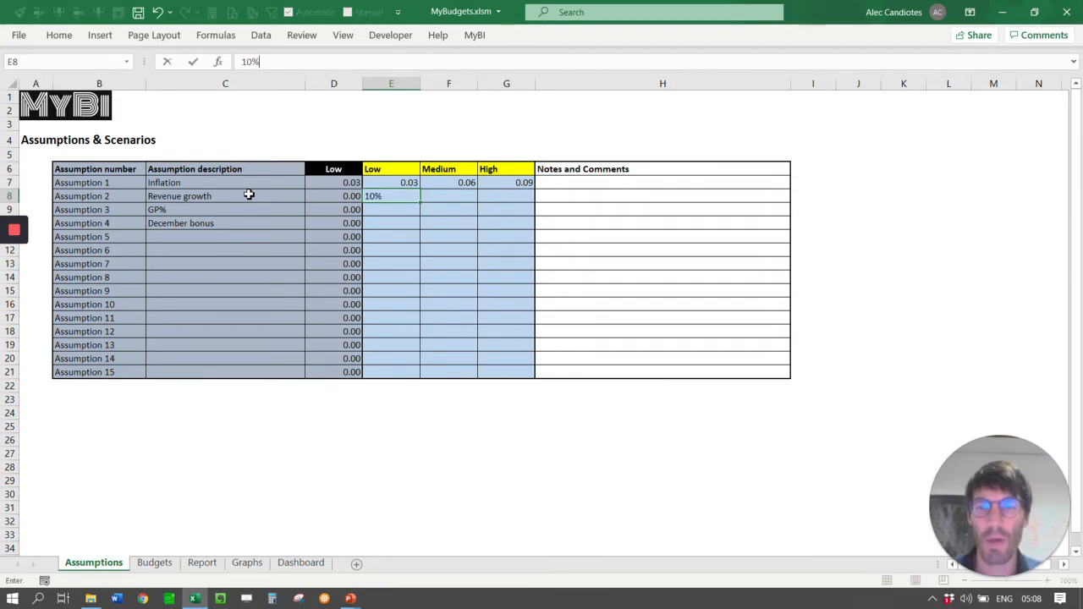
key("Tab")
type("25%")
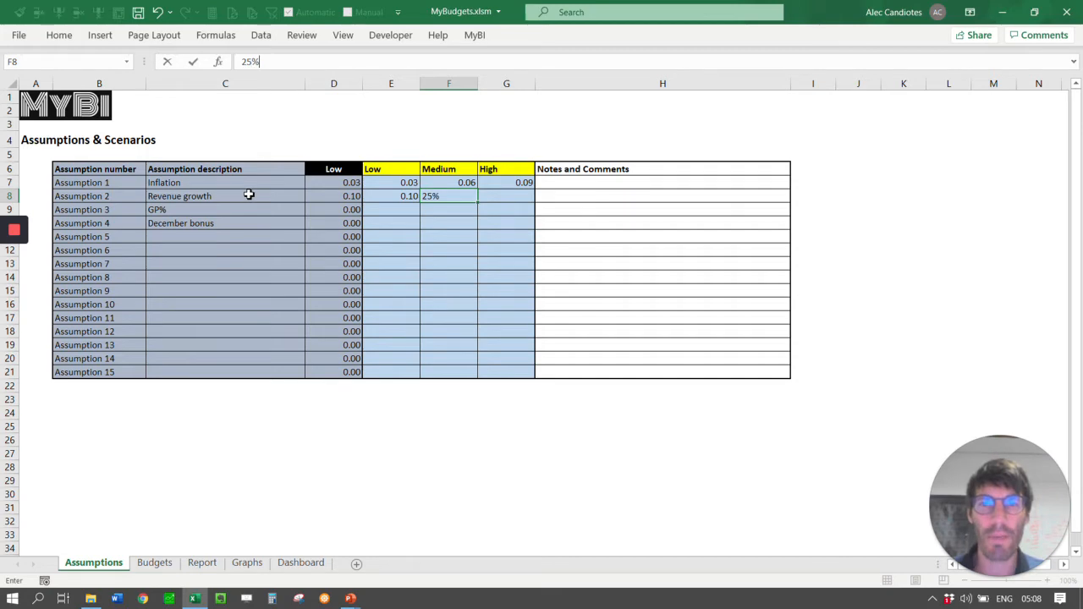
key("Tab")
type("40%")
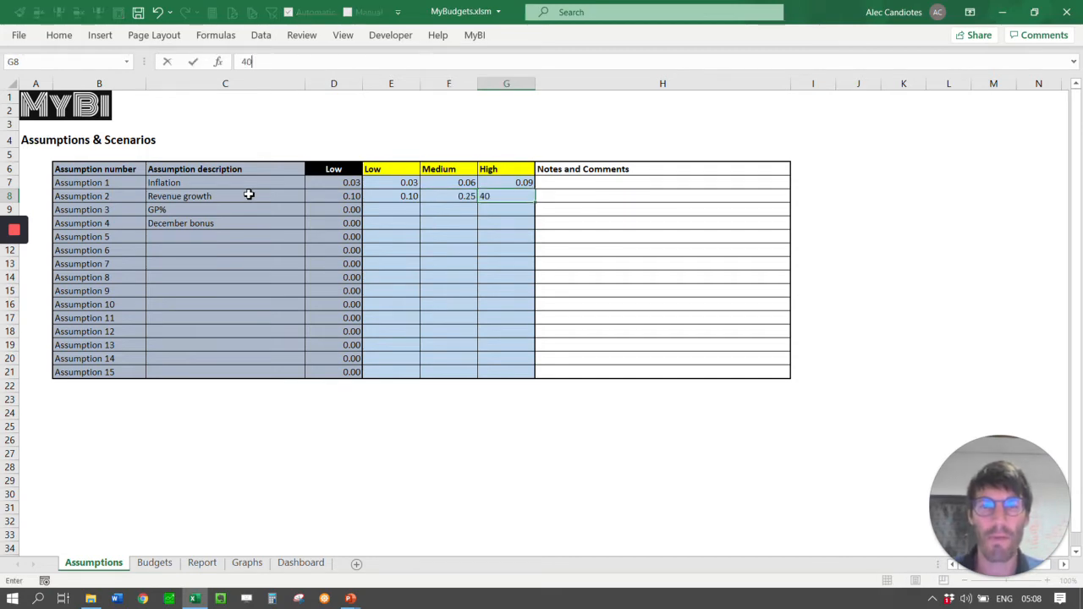
key("Return")
Set the GP% assumption to 30% for Low, 0.50 for Medium and 55% for High
key("Left")
key("Left")
key("Right")
key("Right")
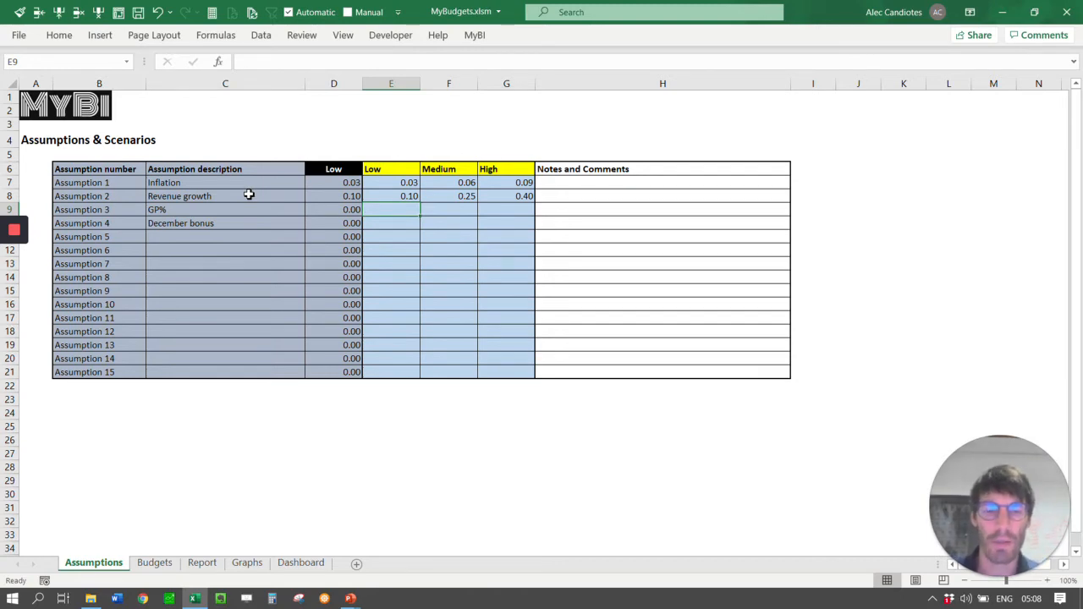
type("30%")
key("Tab")
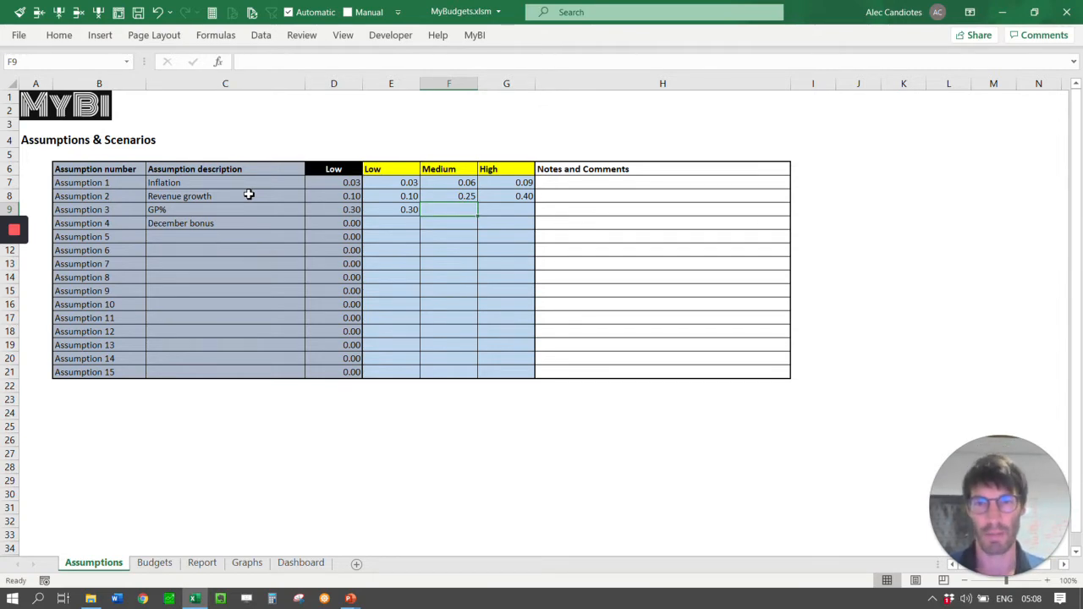
type("50")
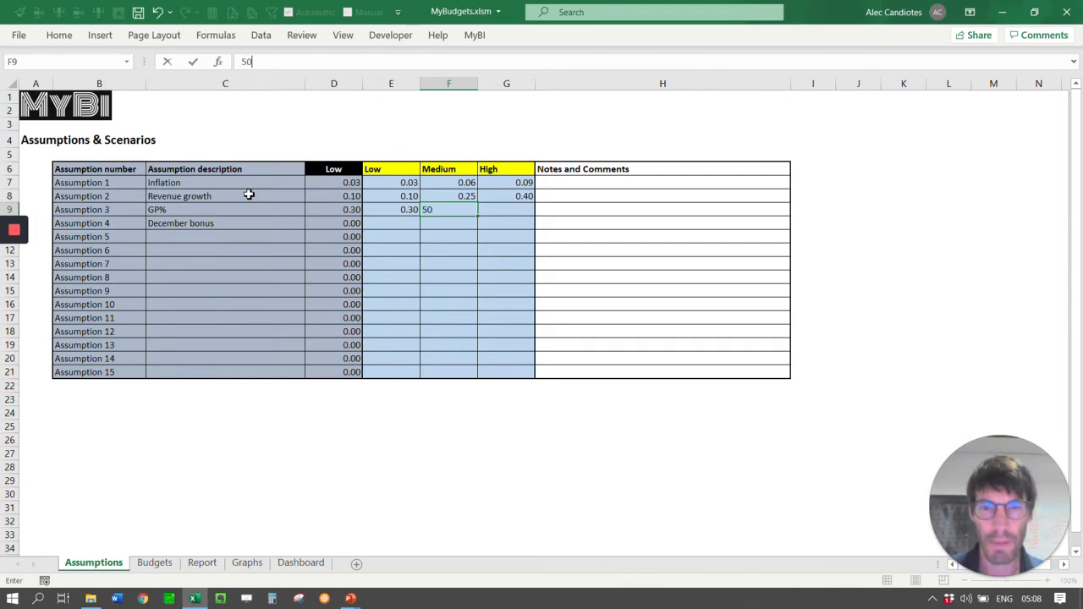
key("BackSpace")
key("BackSpace")
type("0.50")
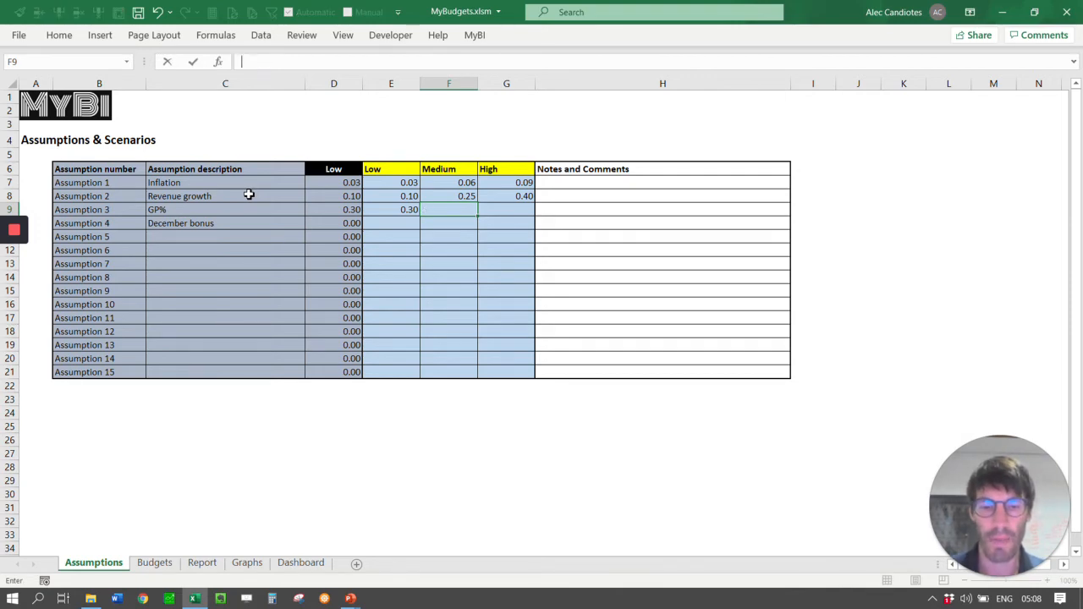
key("Tab")
type("55%")
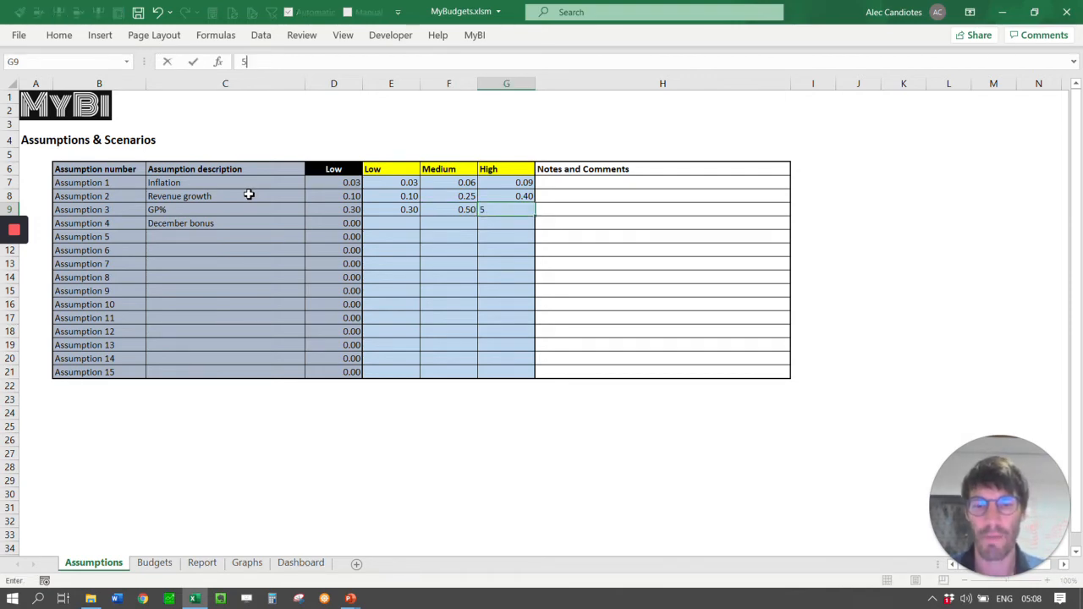
key("Return")
Set the December bonus assumption to 0 for Low, 50000 for Medium and 100000 for High
key("Left")
key("Left")
key("Right")
key("Right")
key("Right")
key("Left")
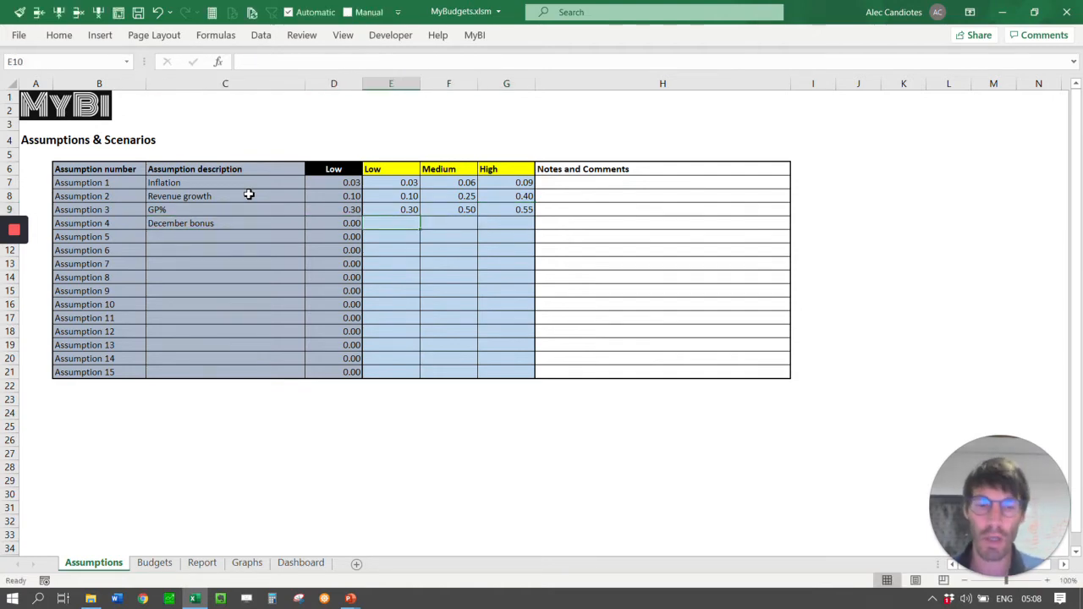
type("0")
key("Right")
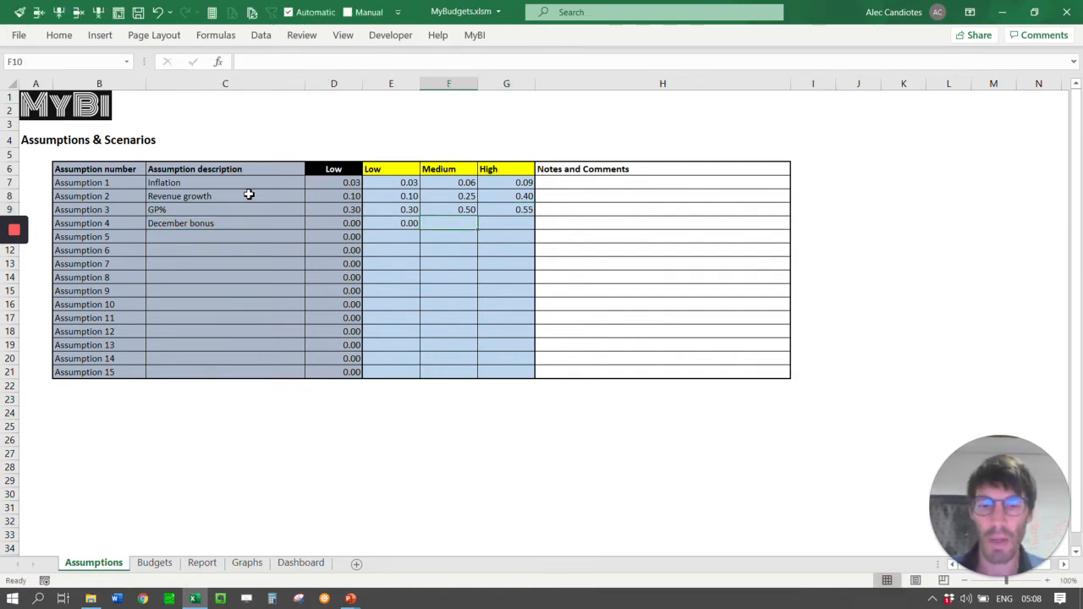
type("50000")
key("Right")
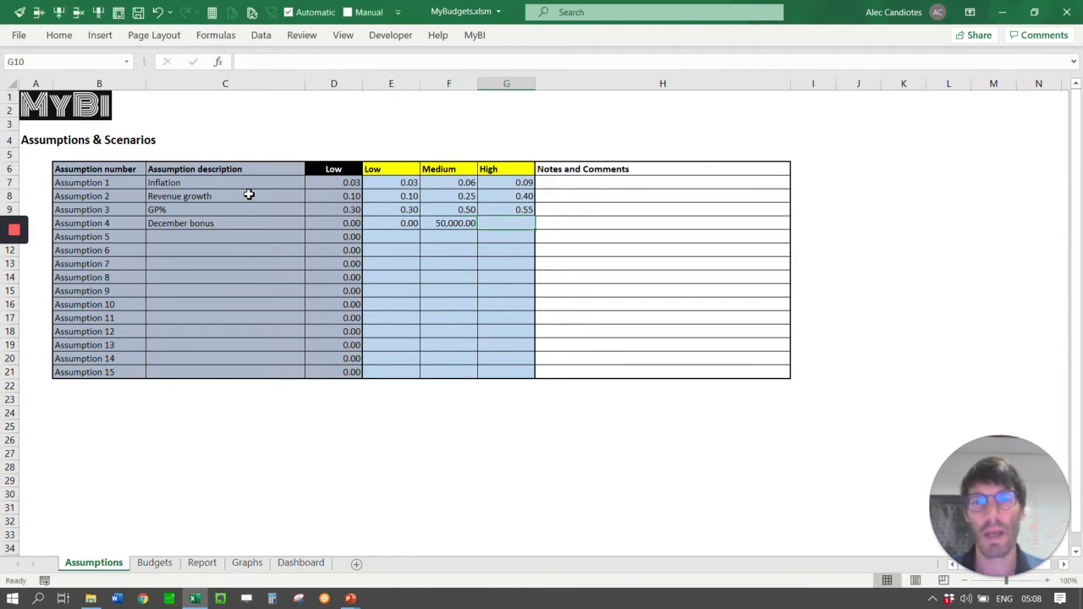
type("100000")
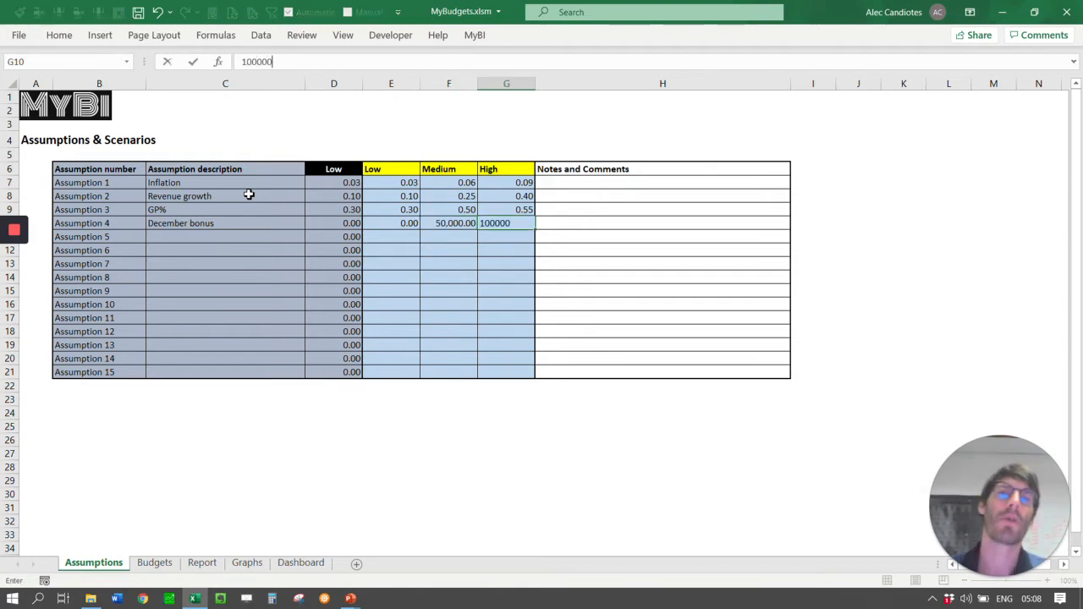
key("Return")
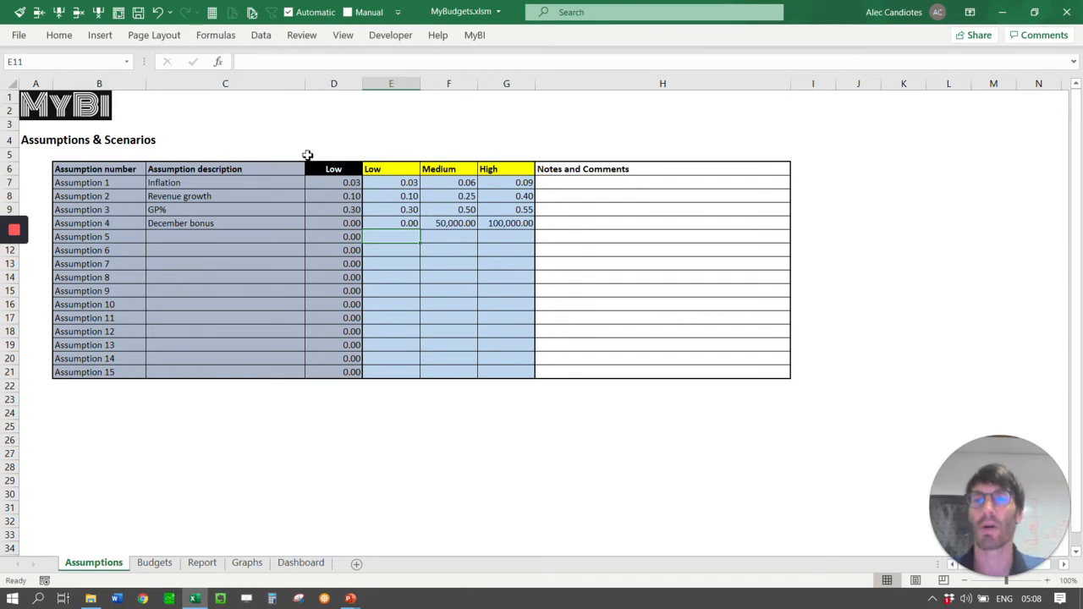
Switch the selected scenario in D6 to Medium and select the resulting assumption values in D7:D10
left_click(266, 196)
left_click(360, 167)
left_click(369, 169)
left_click(353, 191)
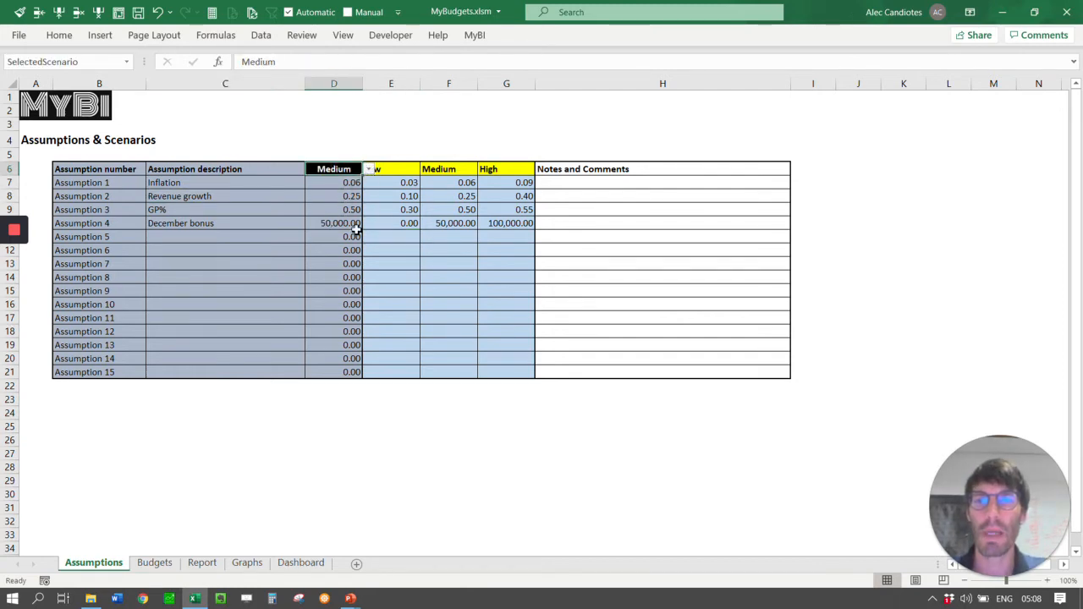
left_click_drag(349, 189, 347, 222)
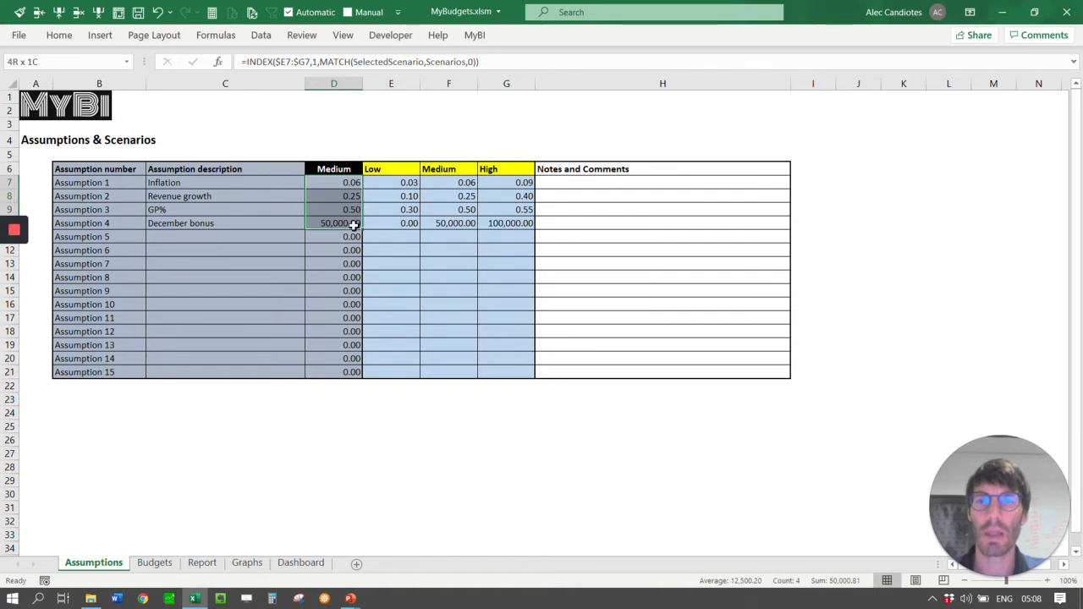
left_click(499, 210)
left_click(631, 209)
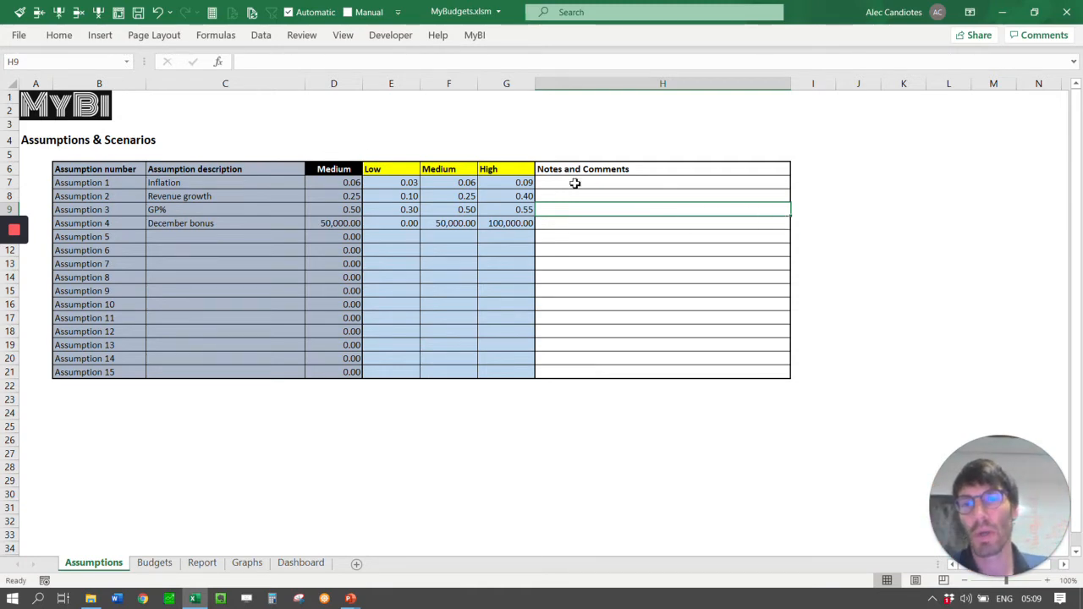
left_click(559, 454)
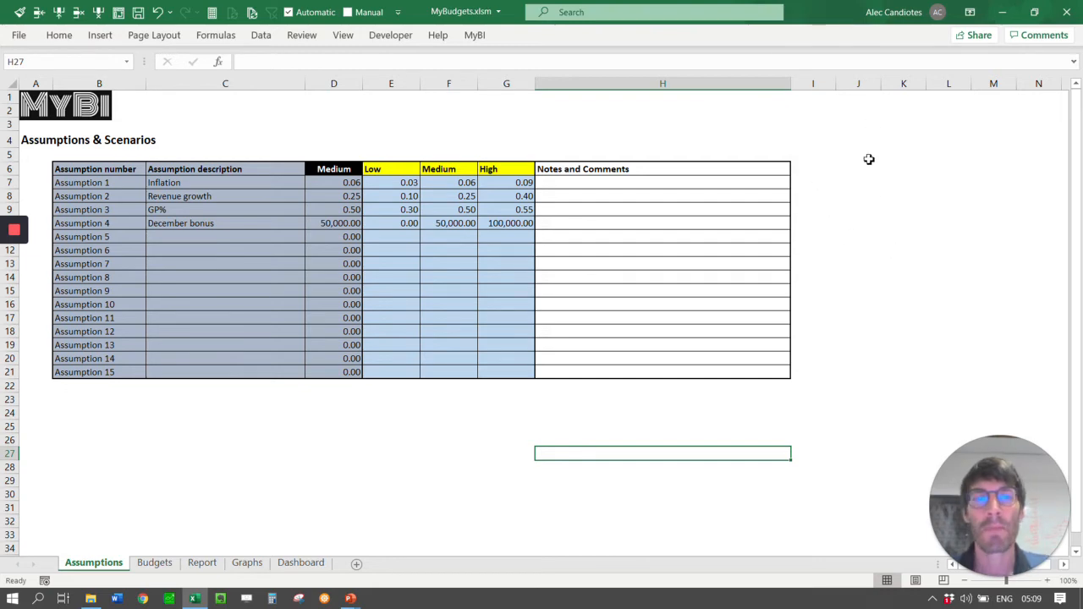
left_click(877, 128)
Inspect the defined name and formula of the Inflation assumption's selected-scenario value in D7
left_click(346, 187)
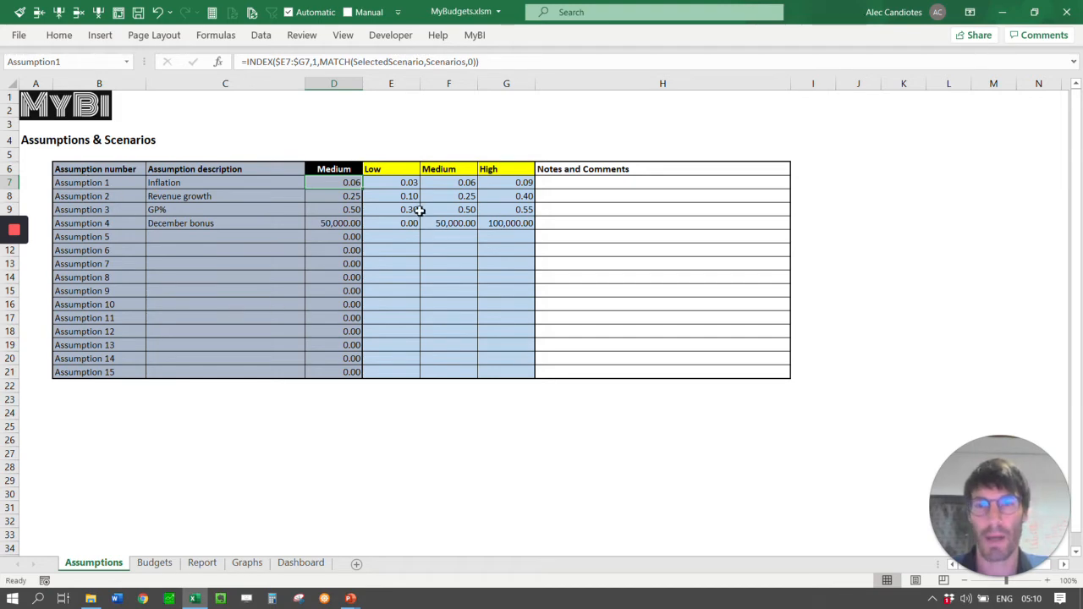
left_click(199, 183)
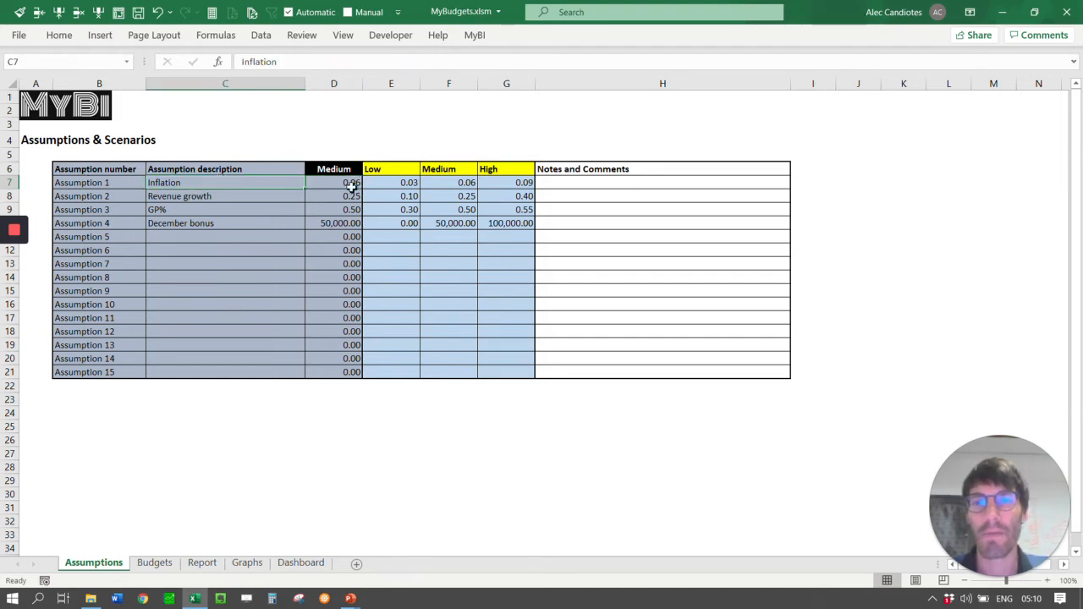
left_click(342, 187)
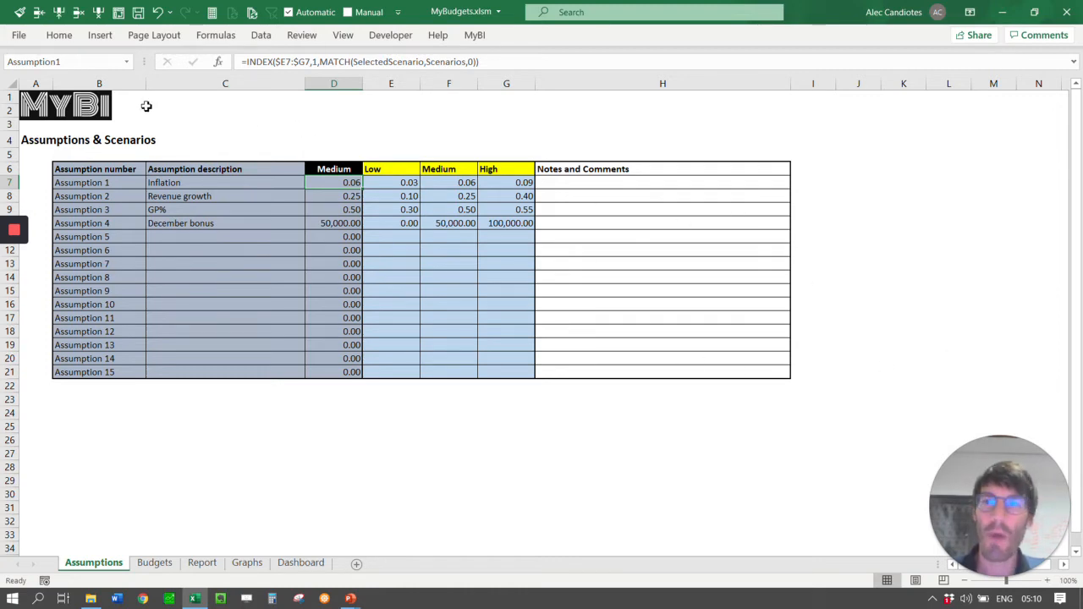
left_click(66, 62)
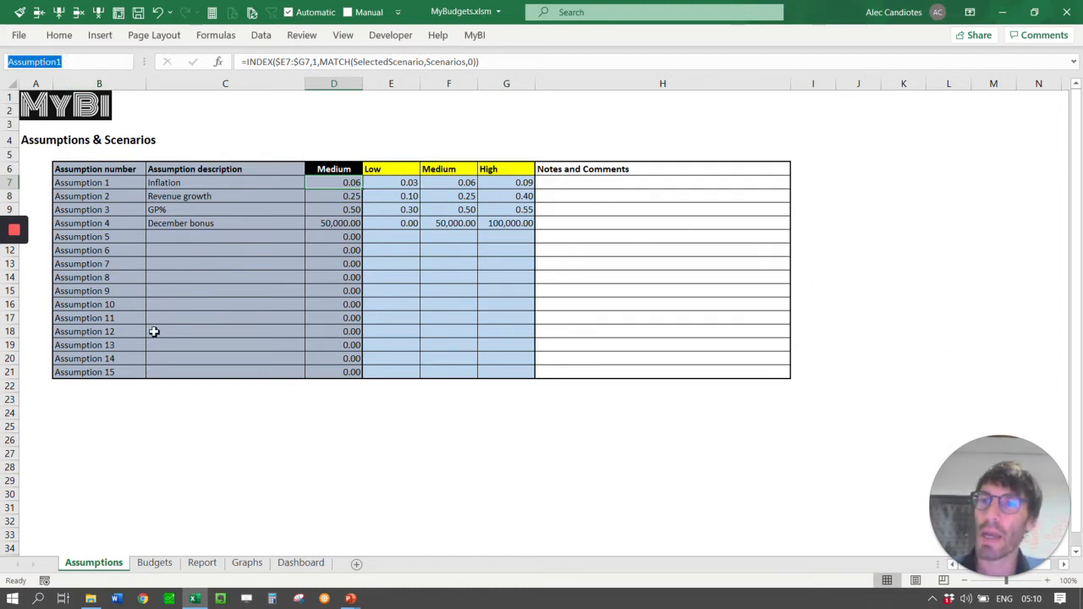
left_click(499, 439)
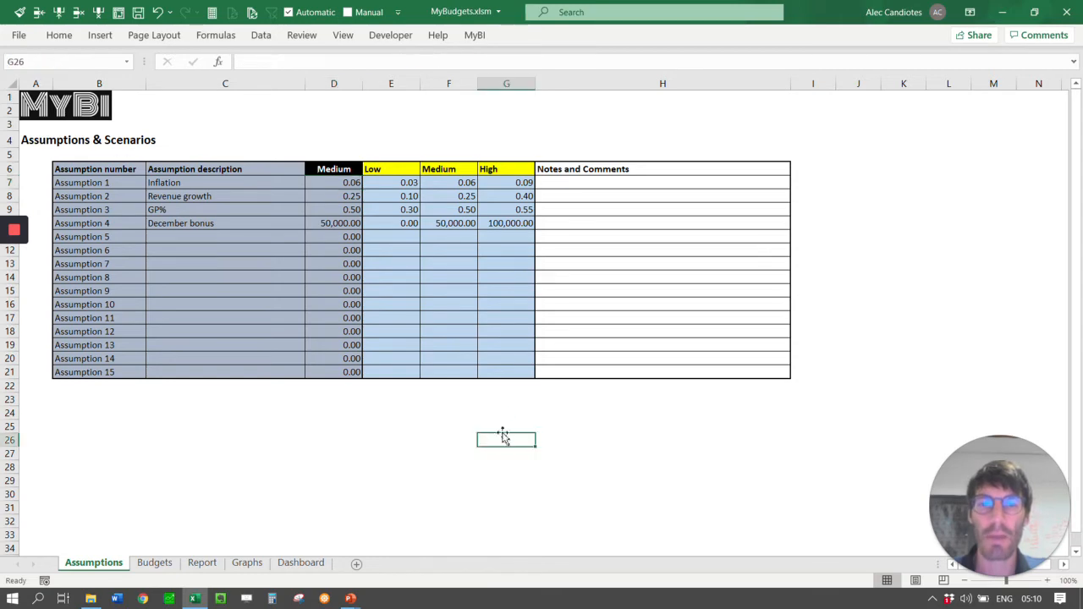
Enter 10 in J5 and the formula =J5 in J6 as a cell-reference example
left_click(874, 158)
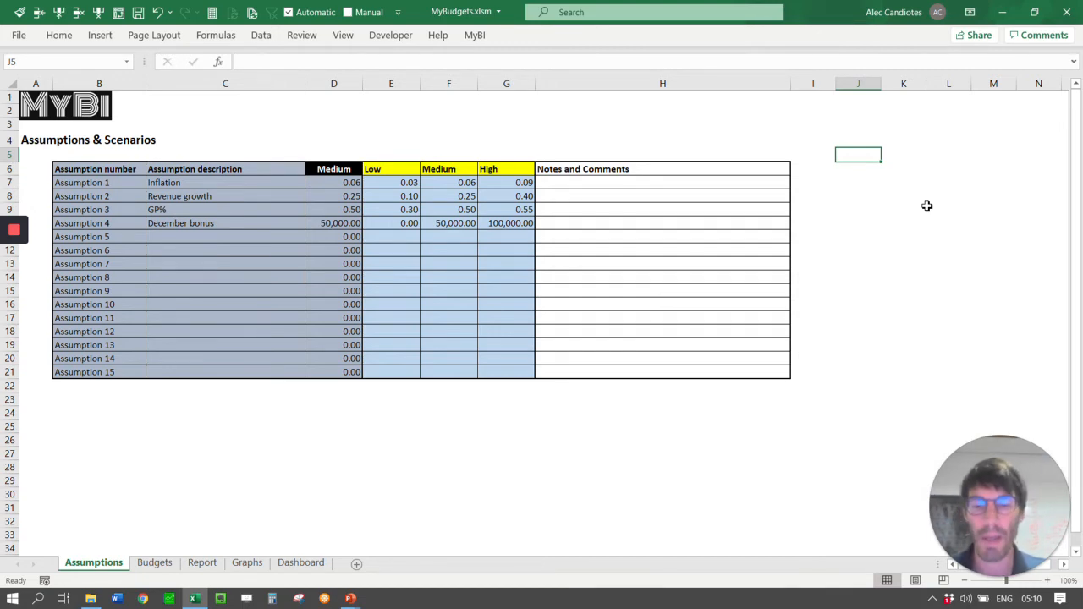
type("10")
key("Return")
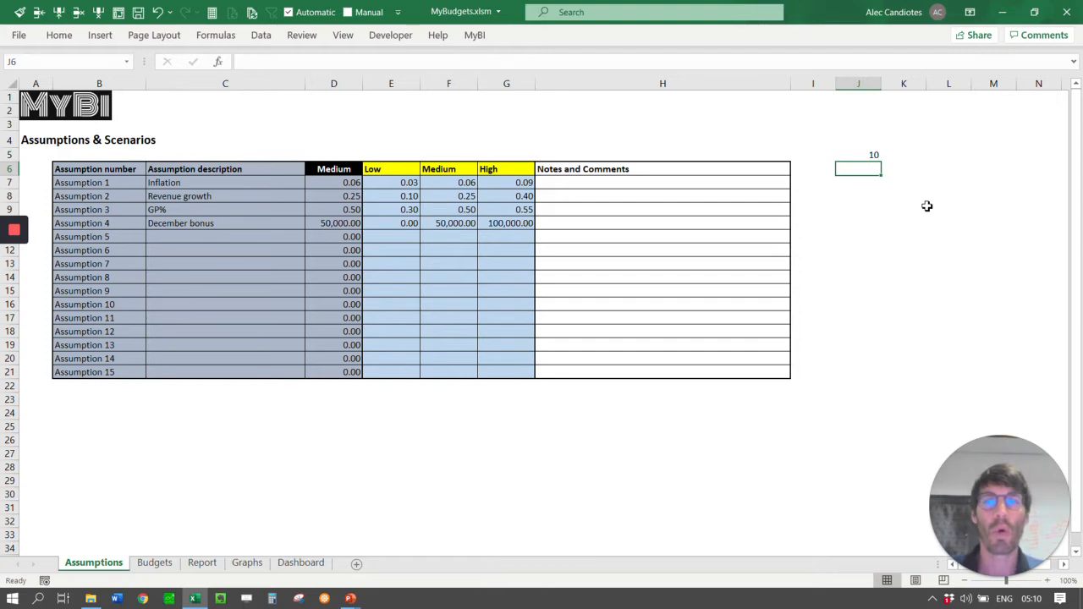
type("=j5")
key("BackSpace")
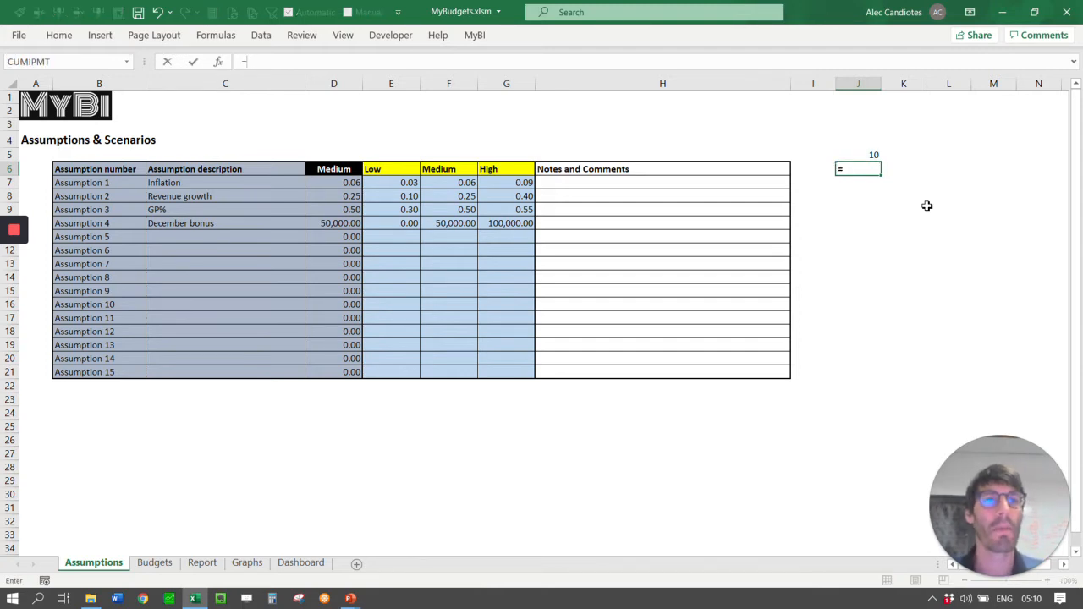
left_click(863, 155)
key("Return")
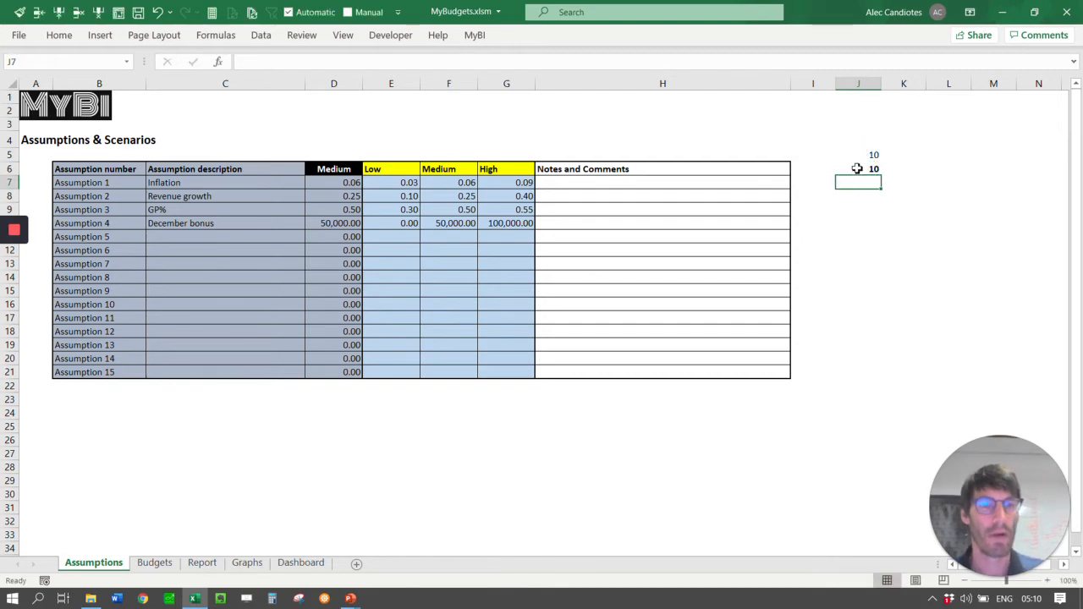
Give cell J5 the defined name NumberTen
left_click(860, 197)
left_click(875, 156)
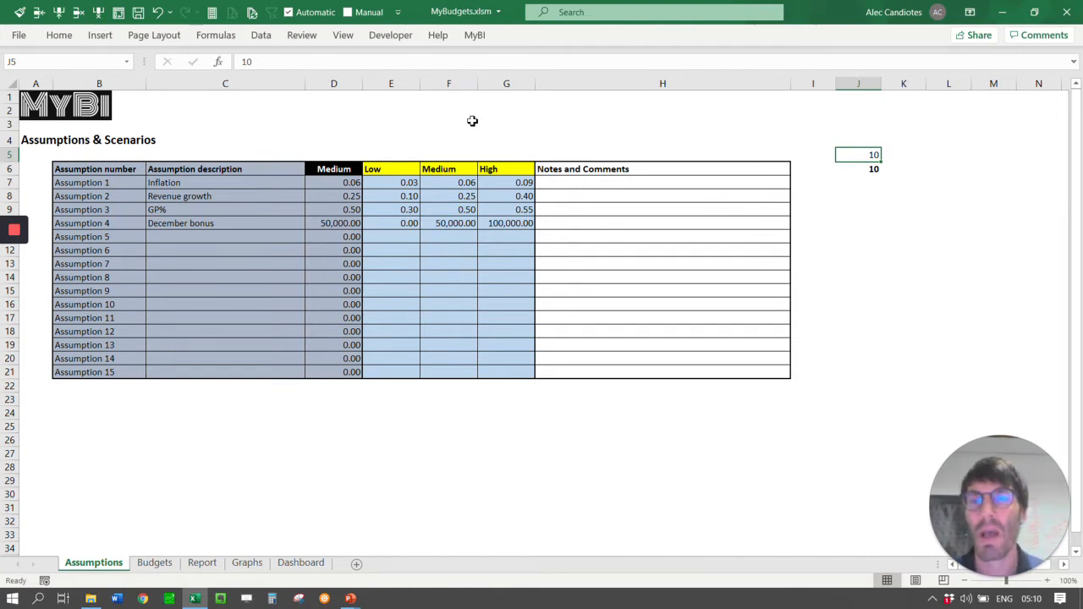
left_click(60, 64)
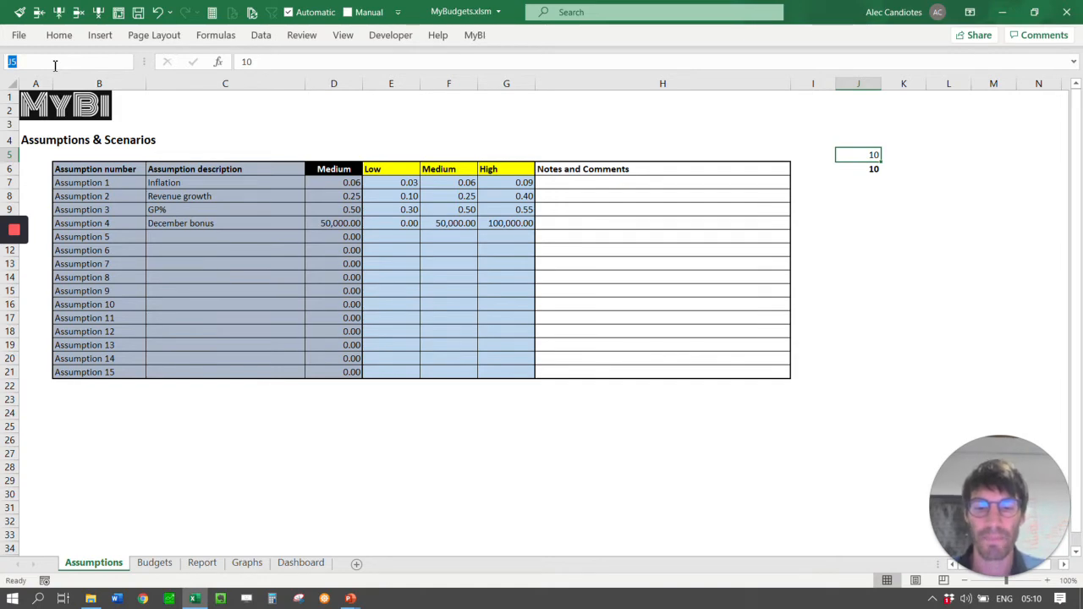
type("NumberTer")
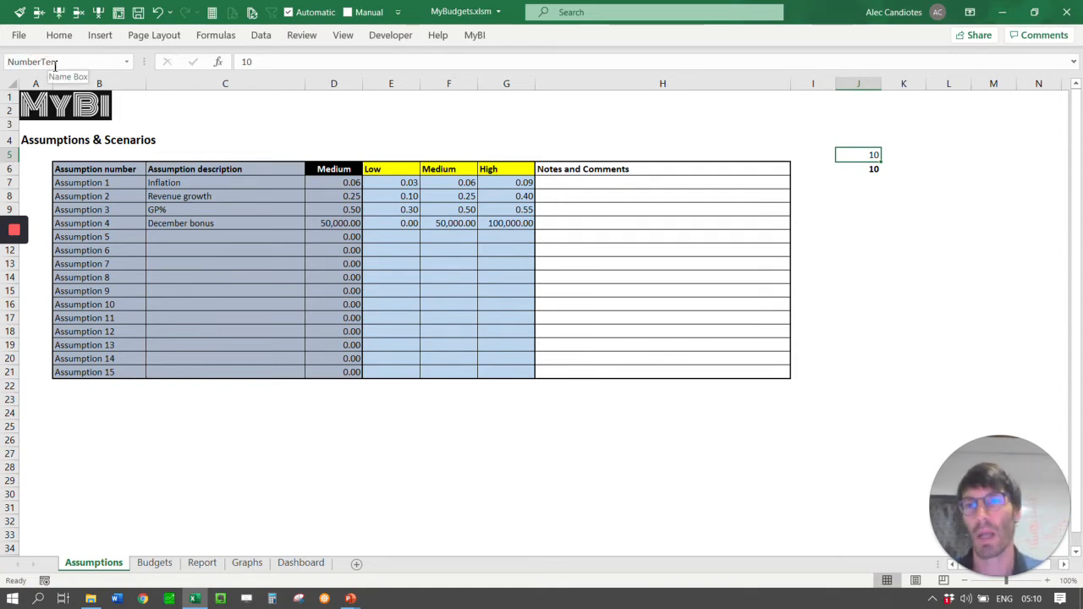
key("Return")
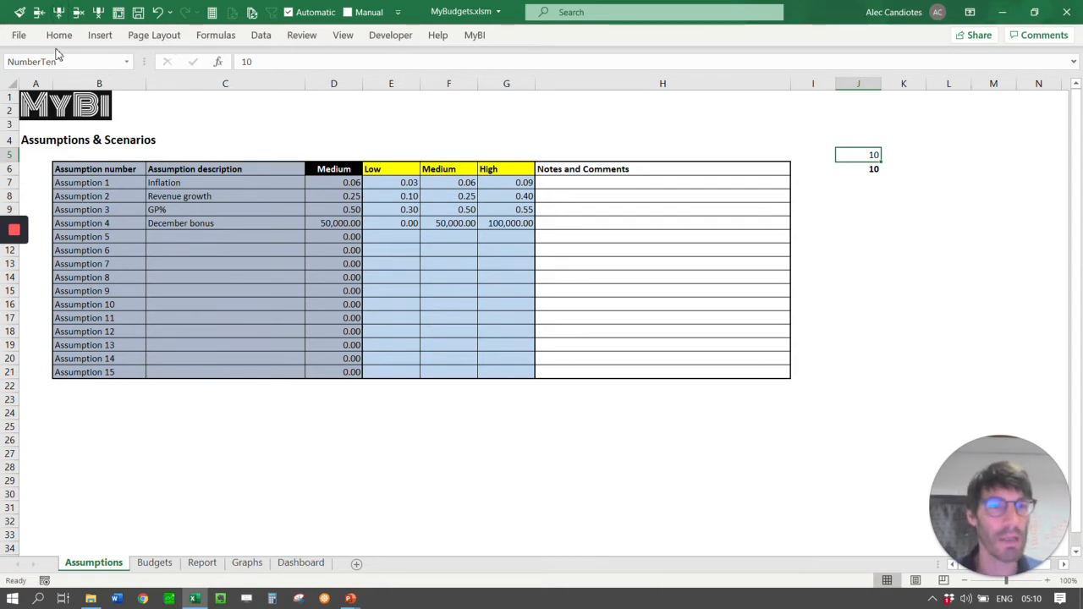
left_click(850, 262)
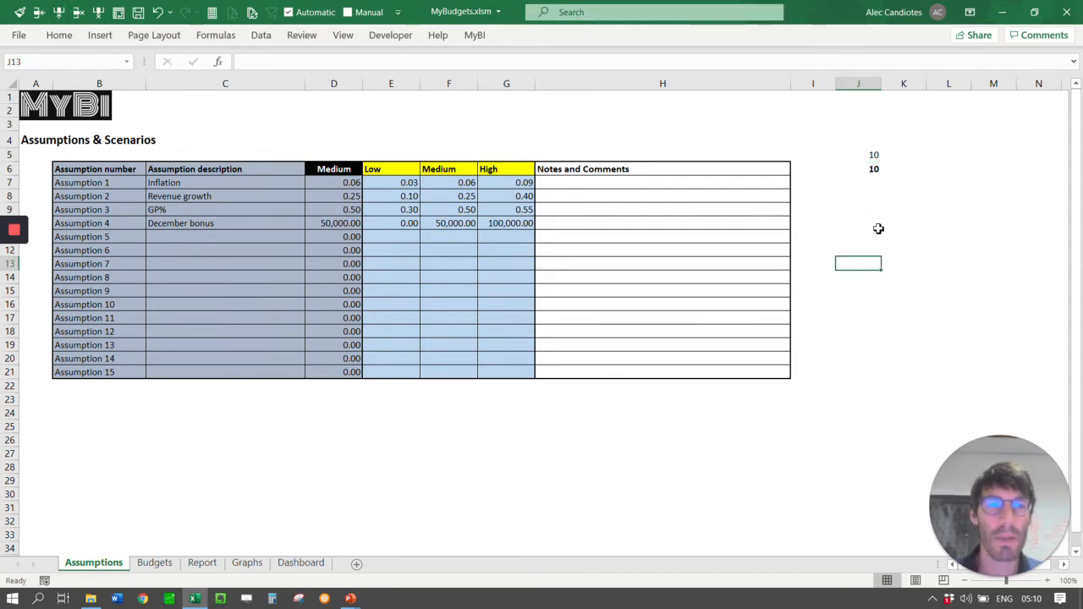
left_click(879, 228)
key("Up")
key("Up")
key("Up")
type("=j5")
key("Escape")
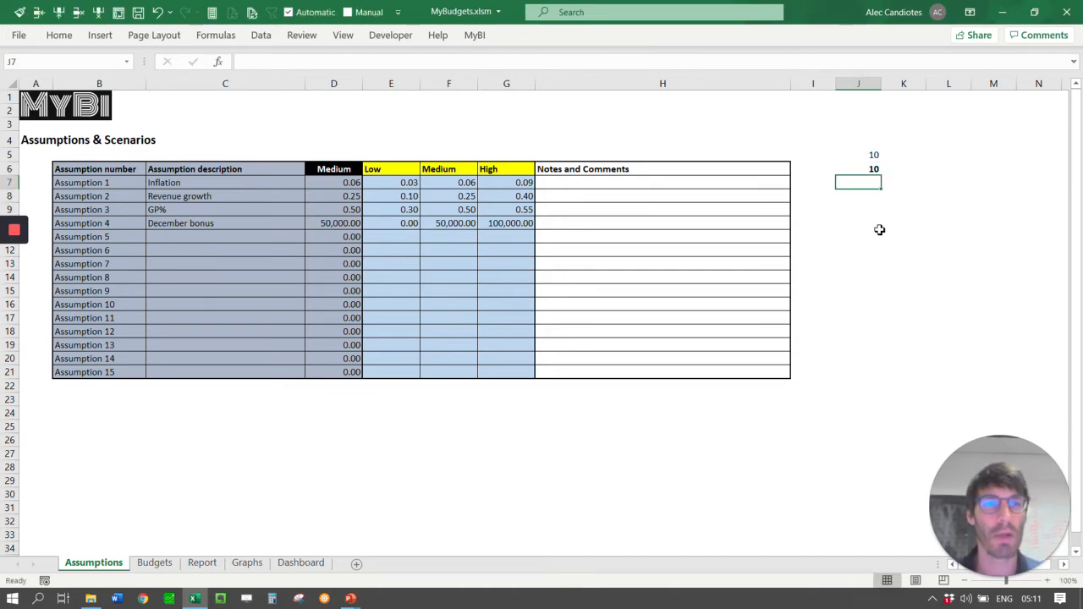
Enter the formula =NumberTen in J7 to reference the named cell
type("=number")
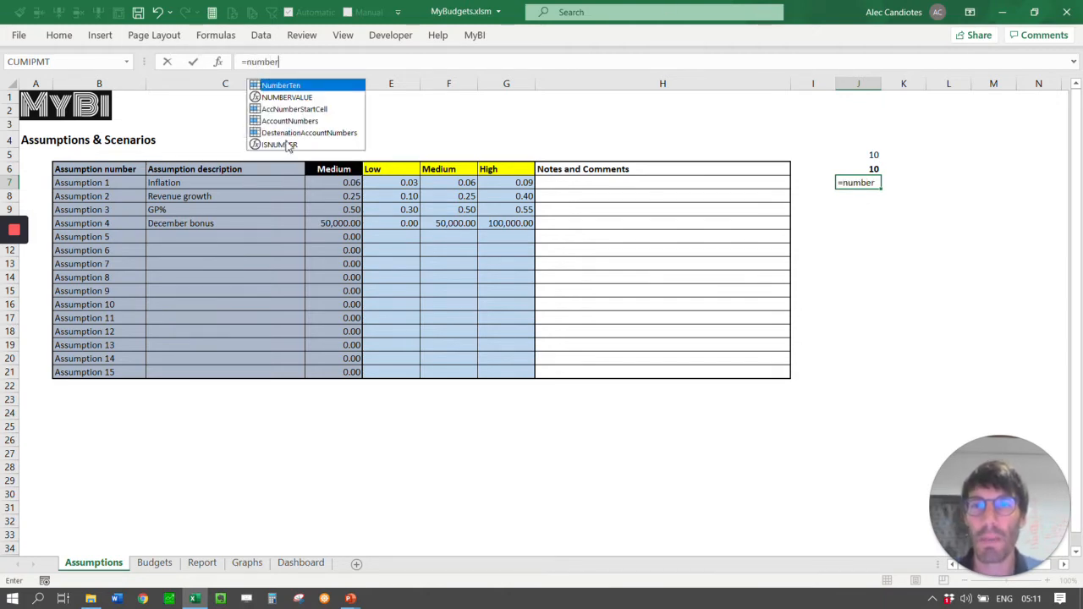
double_click(282, 88)
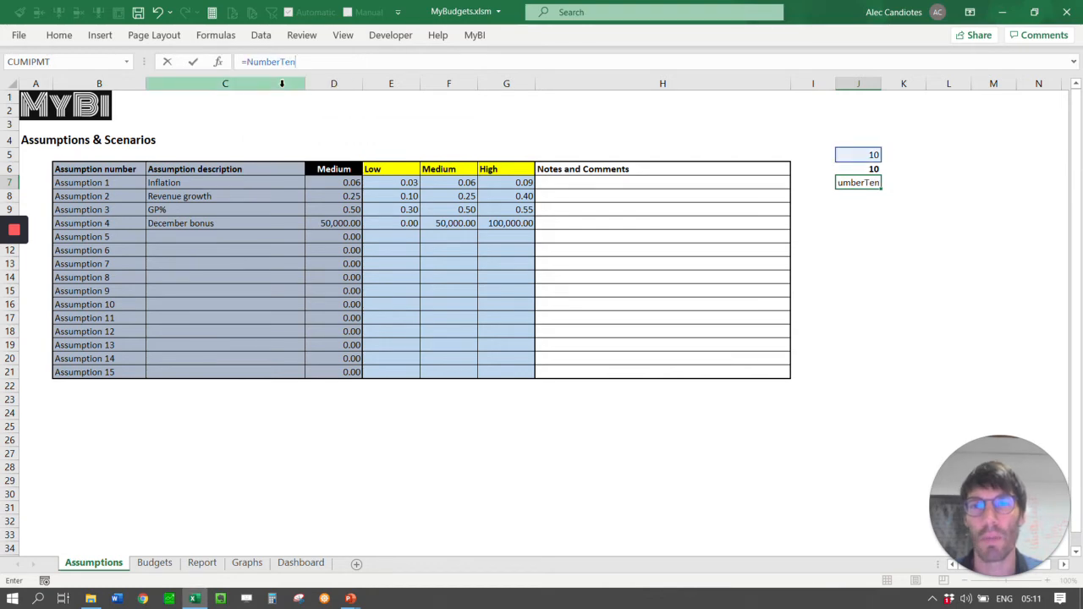
key("Return")
key("Up")
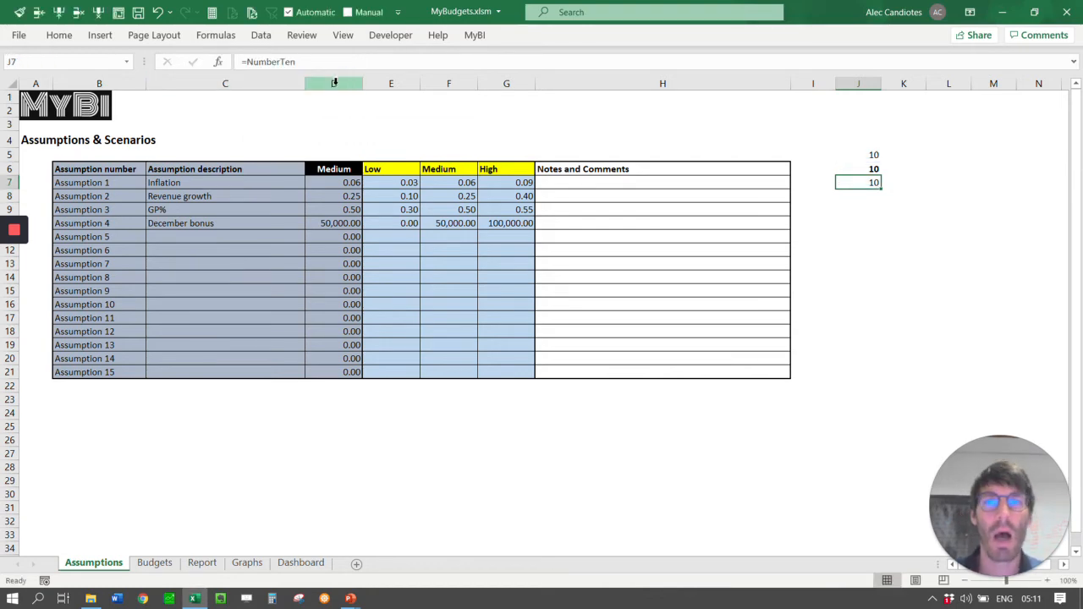
left_click(880, 290)
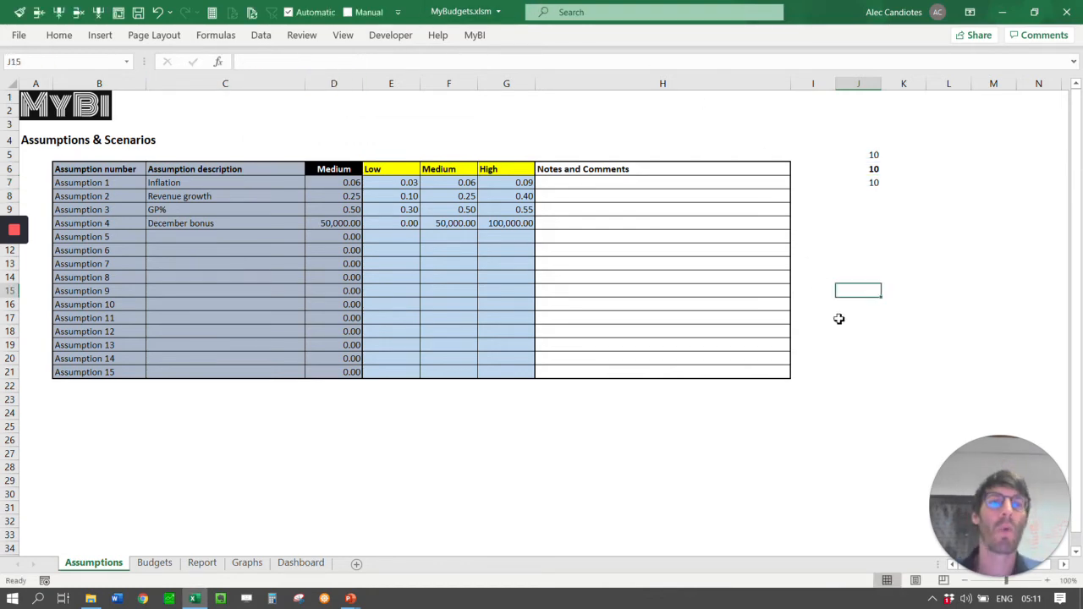
left_click(513, 481)
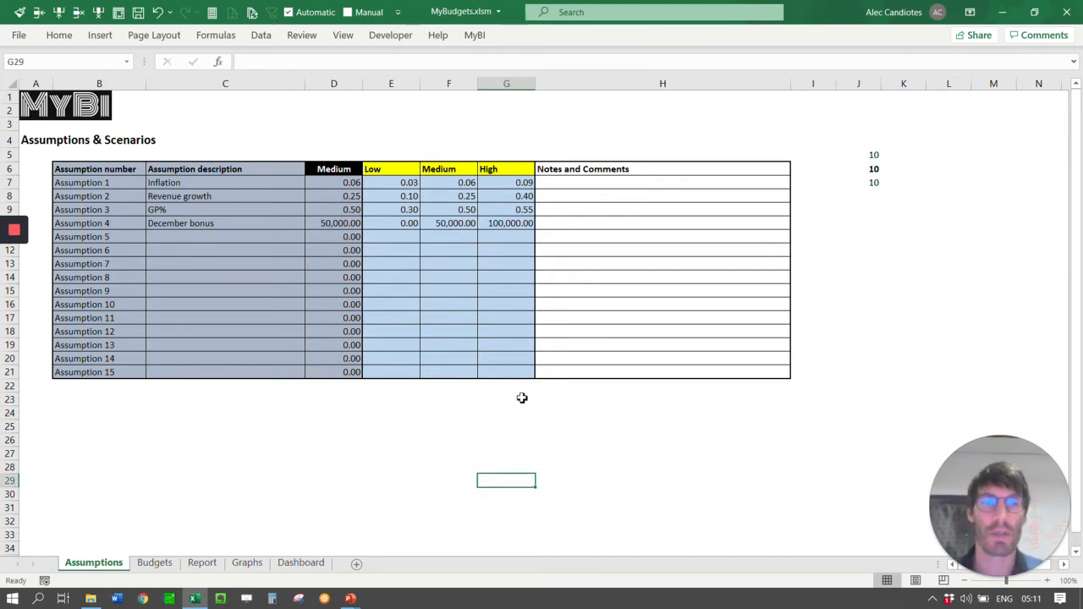
Enter the formula =10*NumberTen in H3 as a calculation example that uses the named cell
left_click(588, 126)
left_click(386, 66)
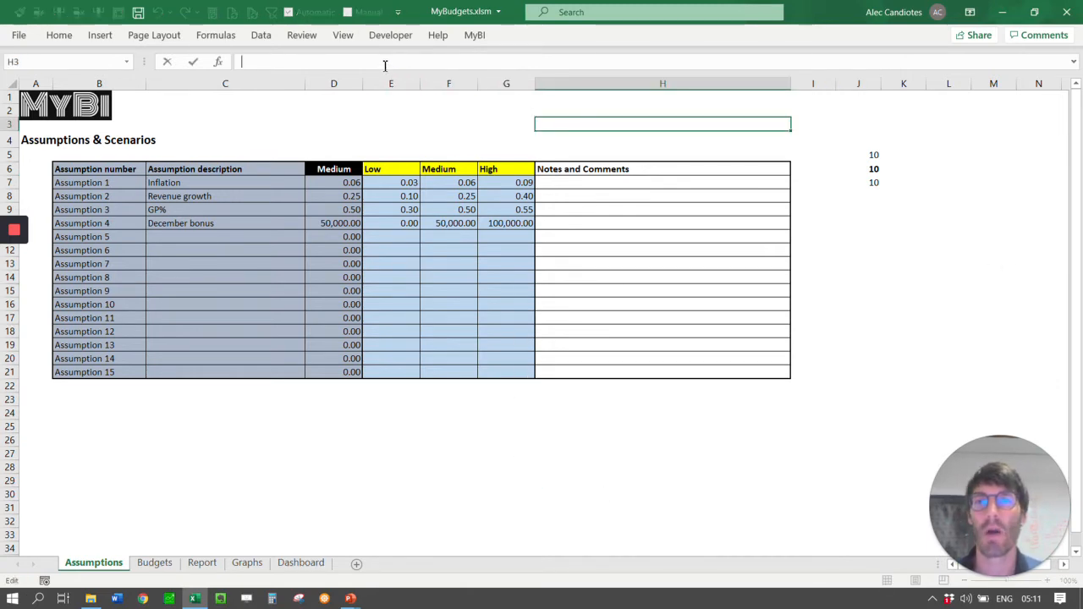
type("=")
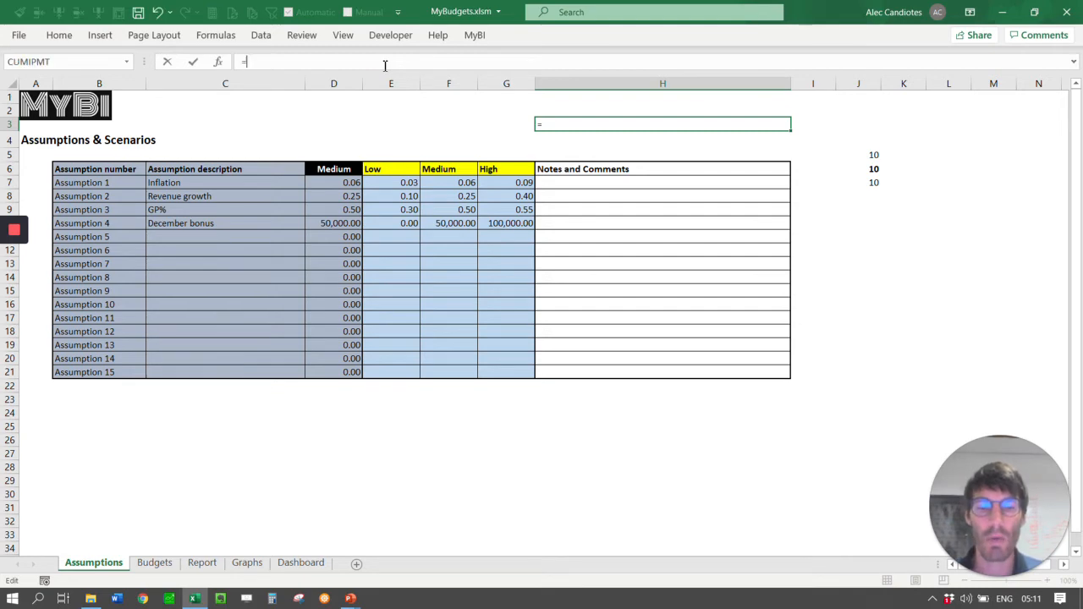
type("10*")
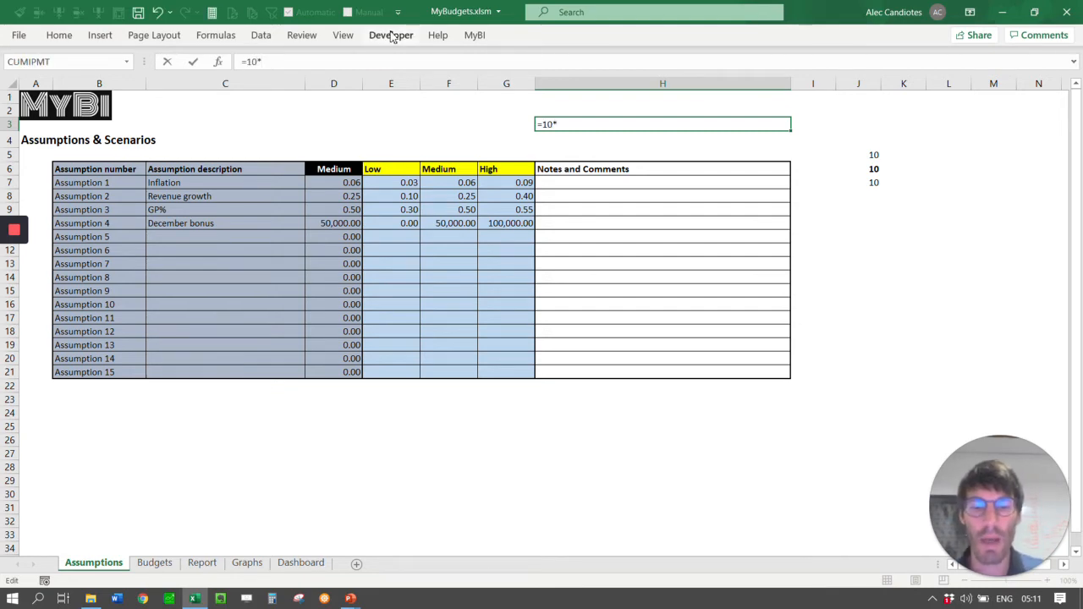
type("number")
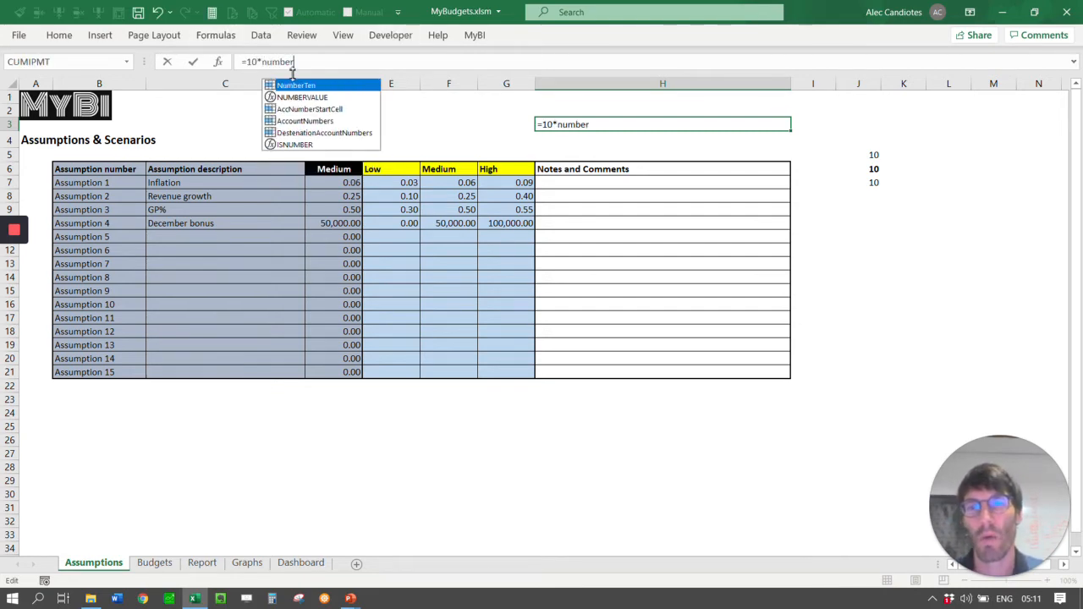
key("Tab")
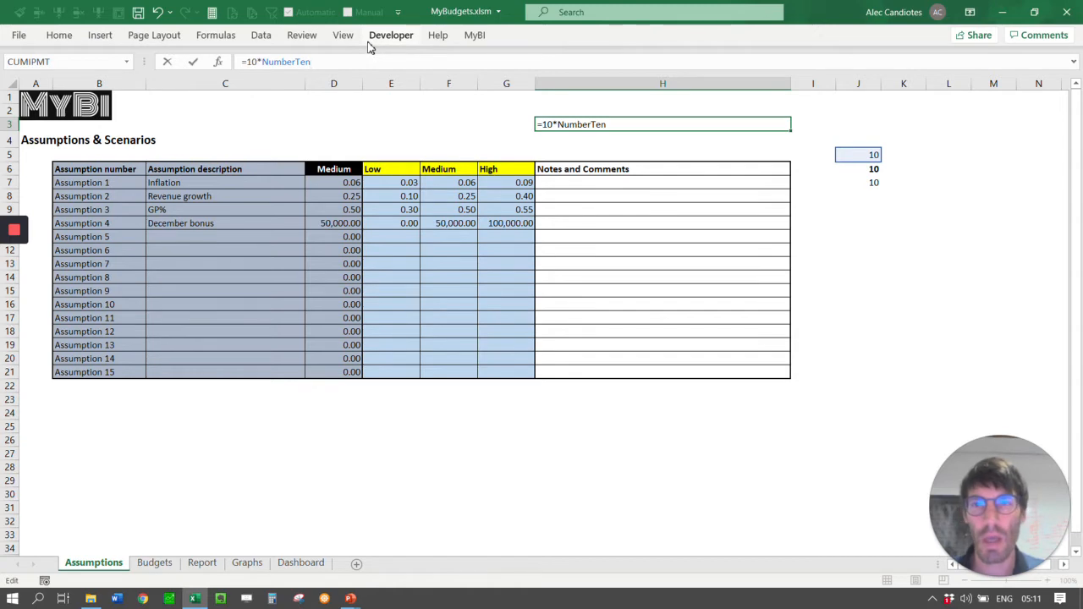
key("Return")
Draft the equivalent cell-reference formula =10*J5 in H4 and discard the entry
type("=")
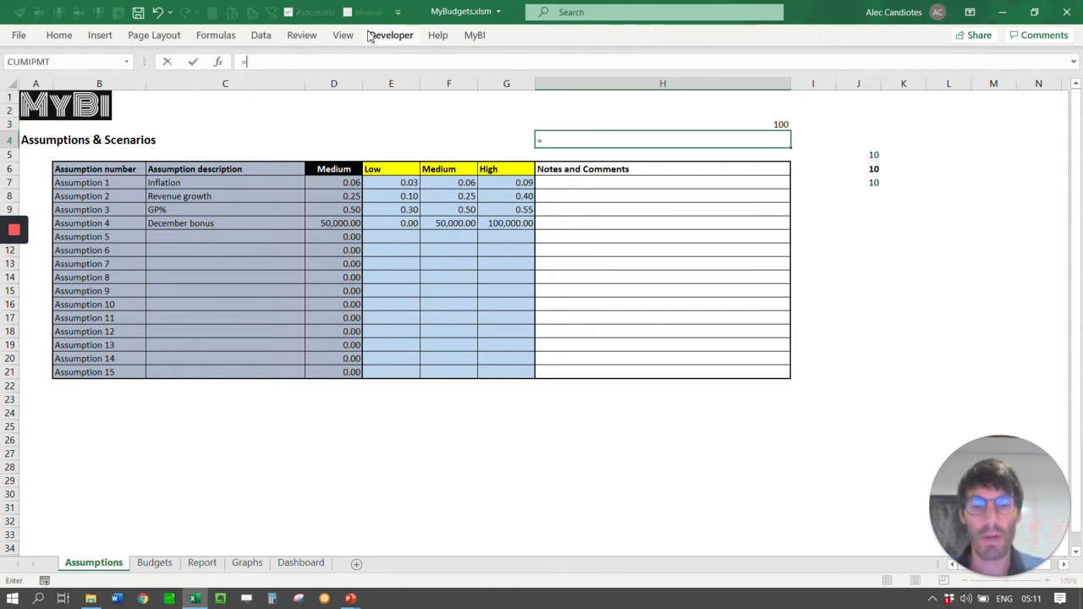
type("108j5")
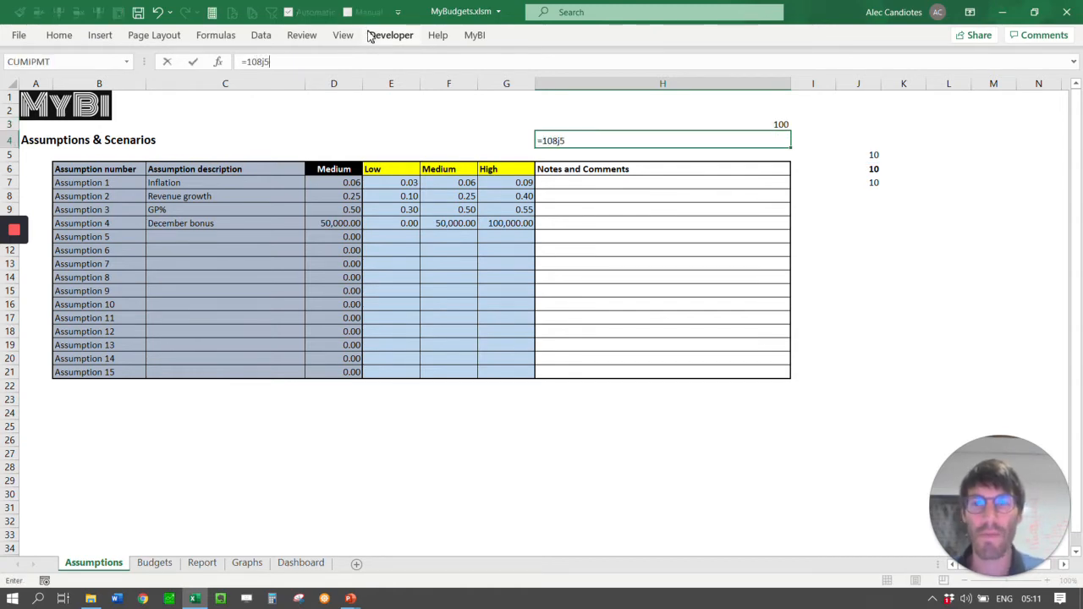
key("BackSpace")
key("BackSpace")
key("BackSpace")
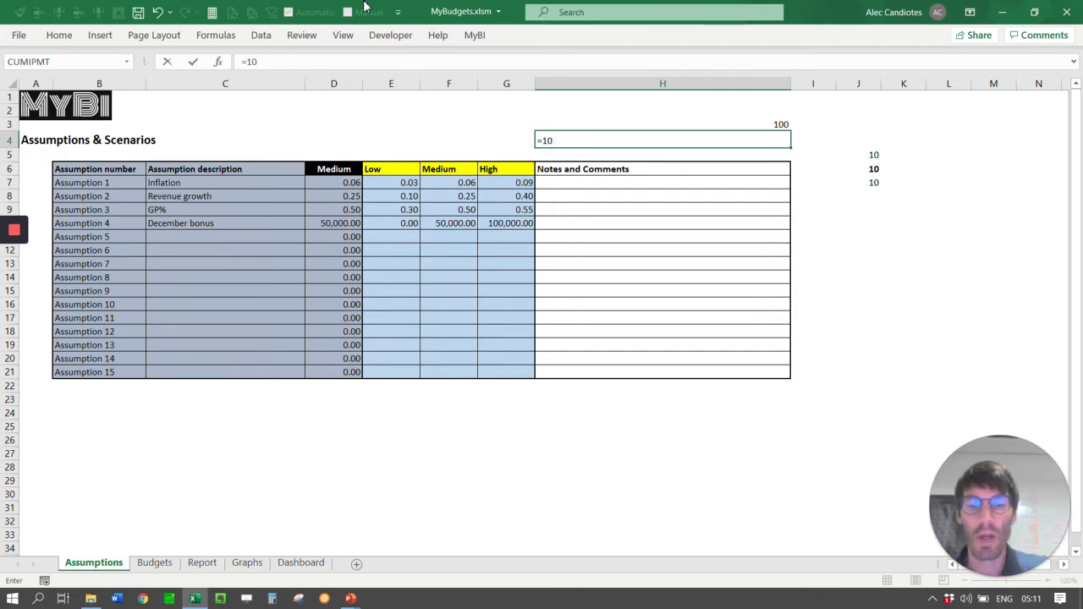
type("*j5")
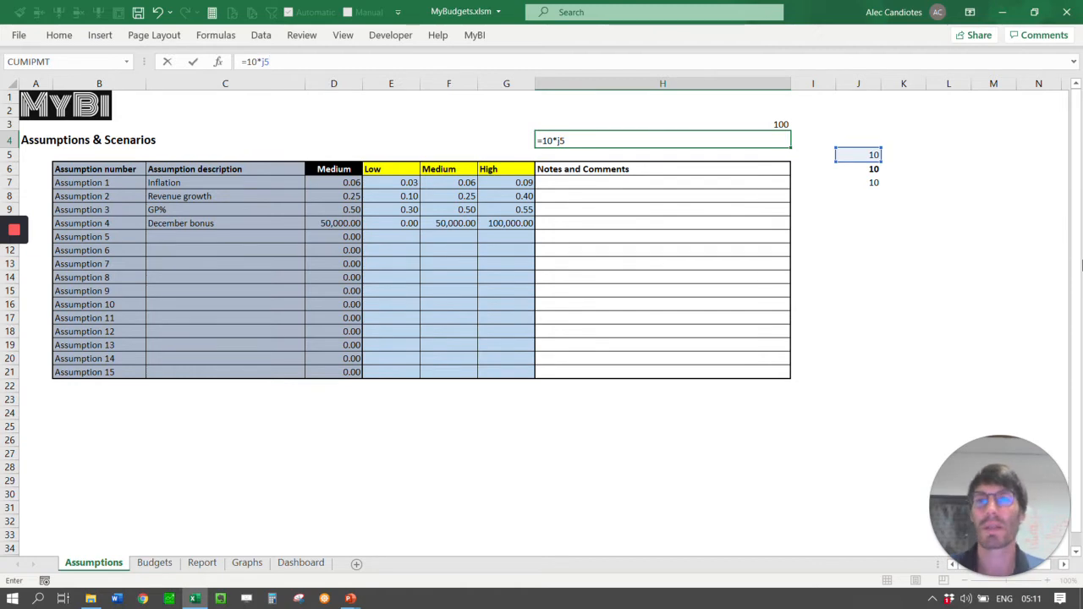
key("Escape")
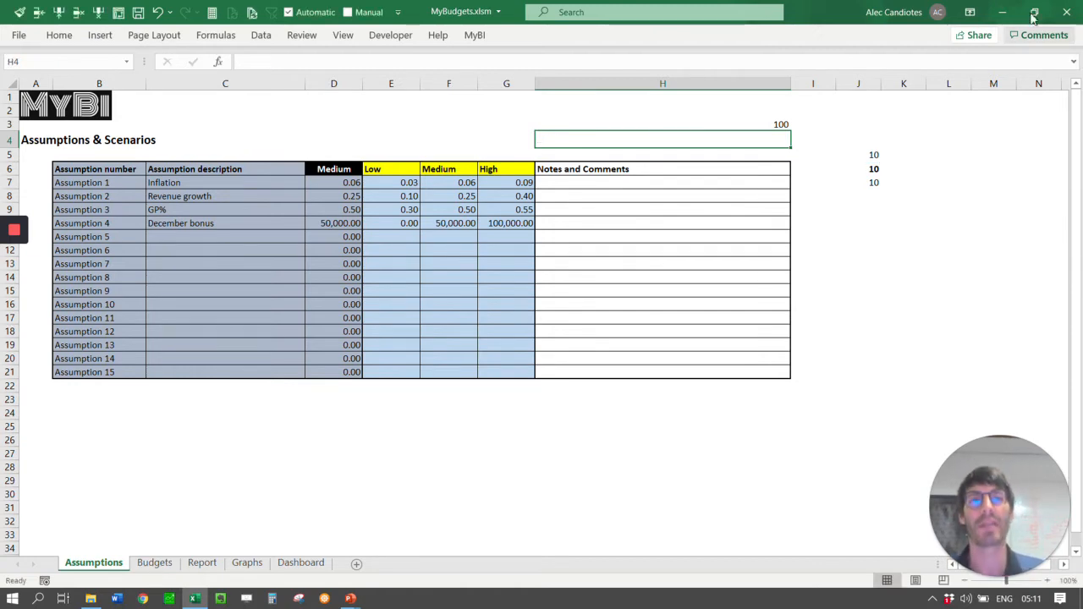
Clear the example formula in H3 and the example values in J5:J7
left_click(737, 123)
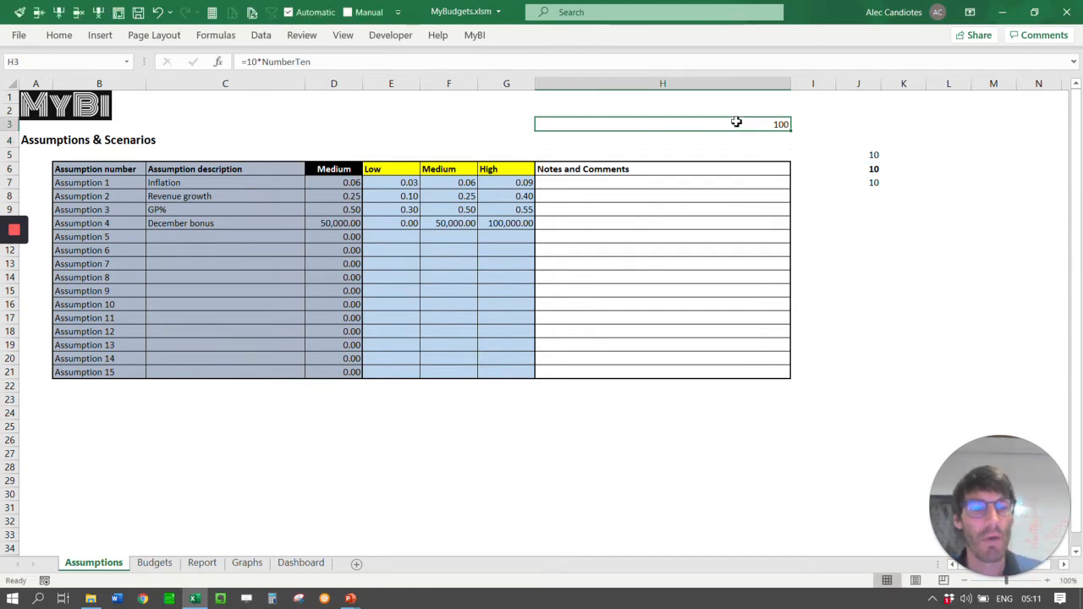
left_click(851, 153)
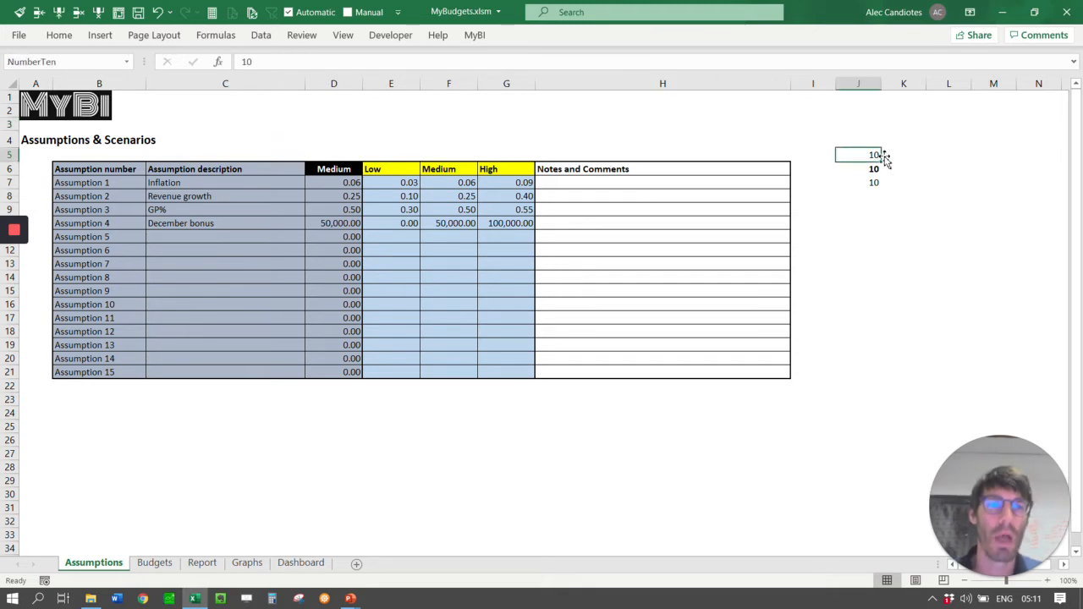
double_click(884, 160)
key("Delete")
Enter the formula =Assumption1 in J7 to reference the Inflation assumption's named cell D7
left_click(355, 182)
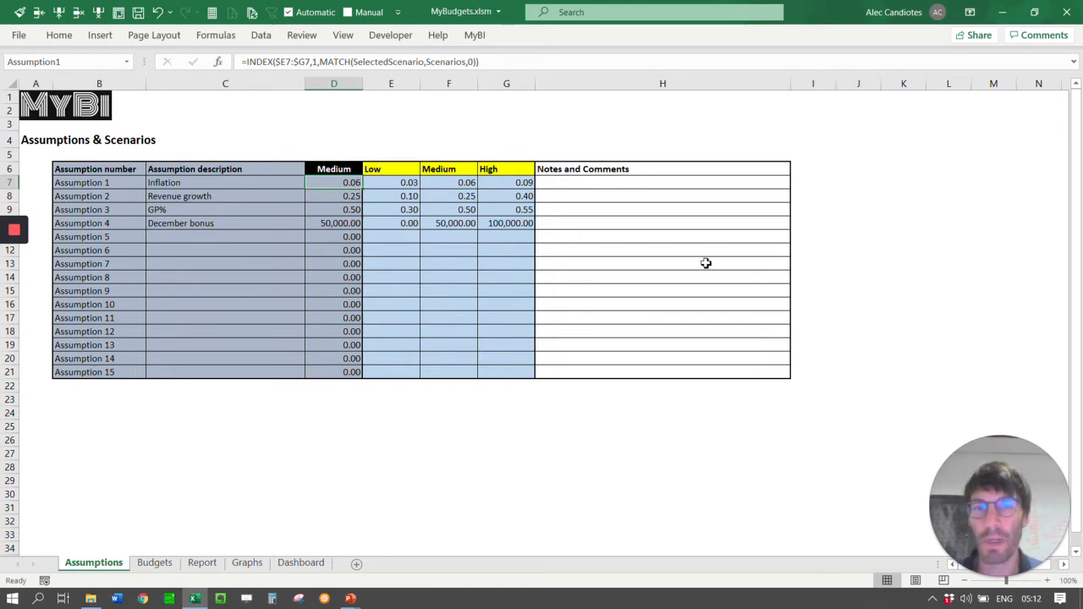
left_click(867, 182)
type("=assump")
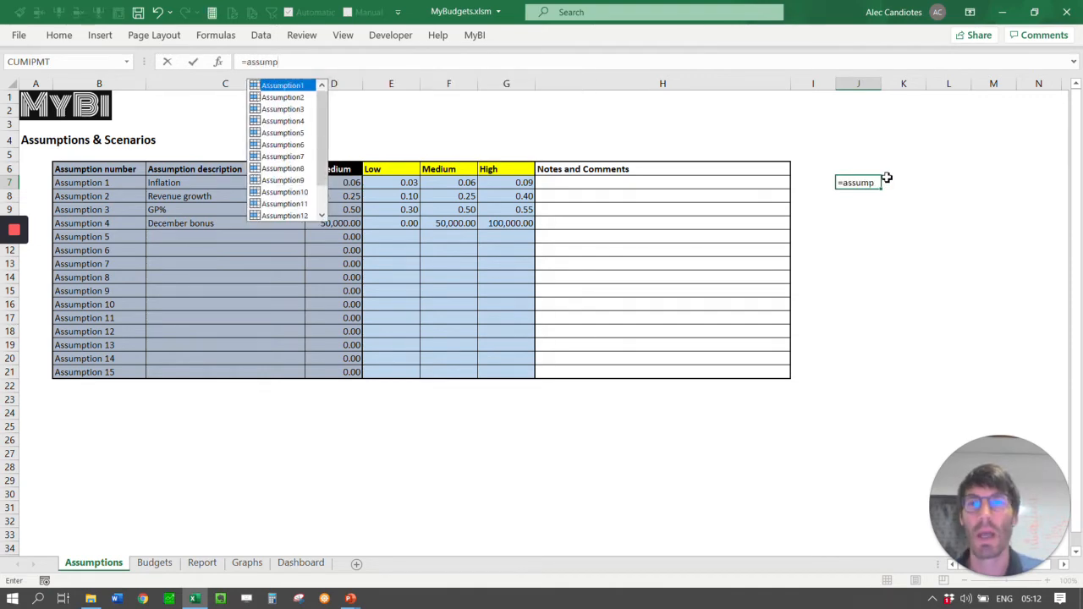
double_click(287, 86)
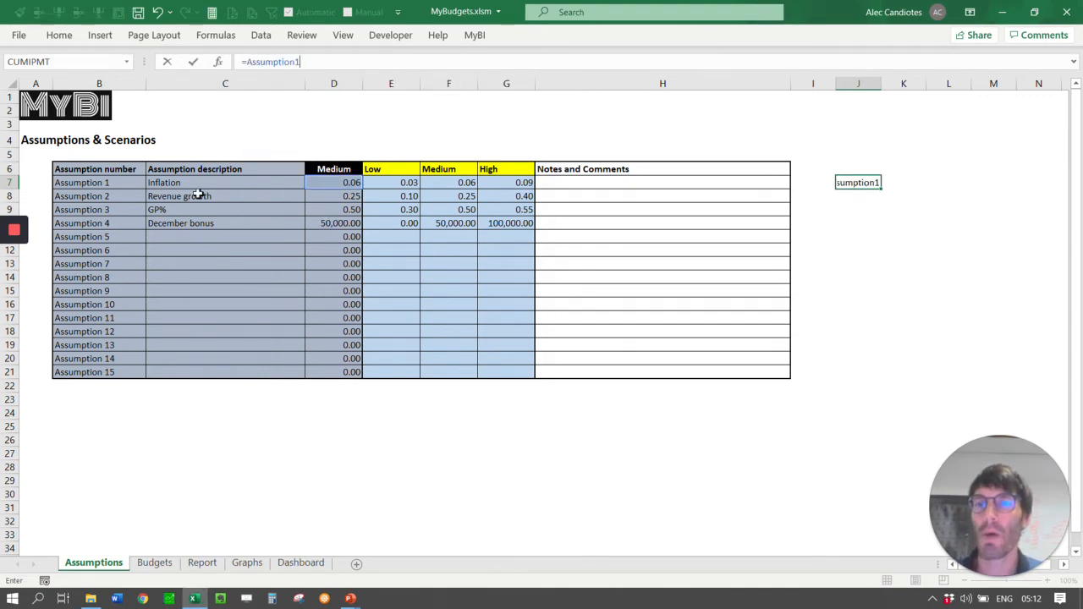
key("ctrl+Return")
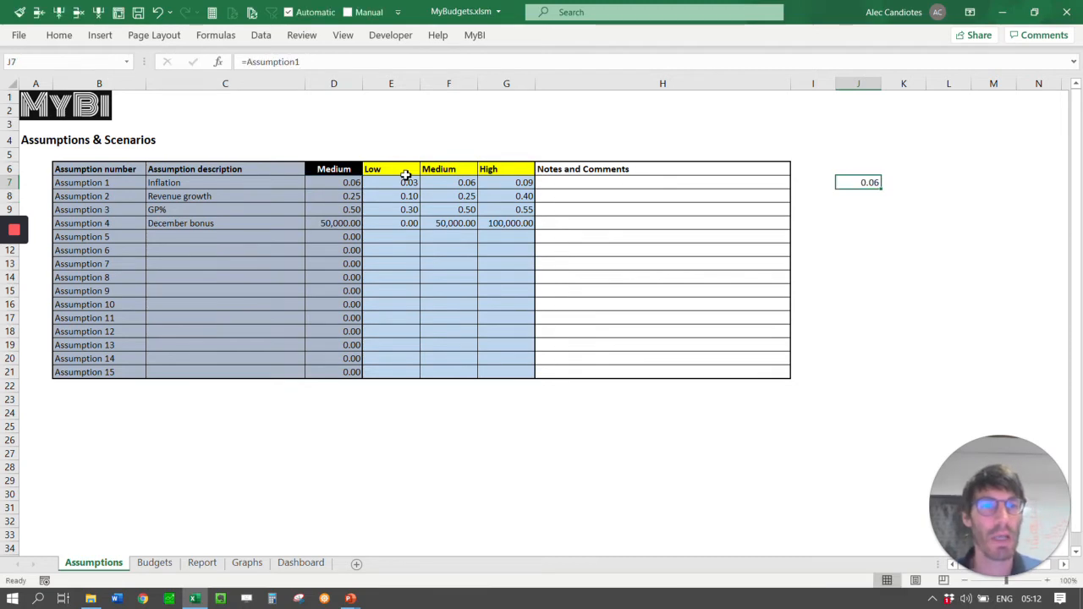
Switch the selected scenario in D6 to High and check the Inflation value in J7 and D7
left_click(335, 166)
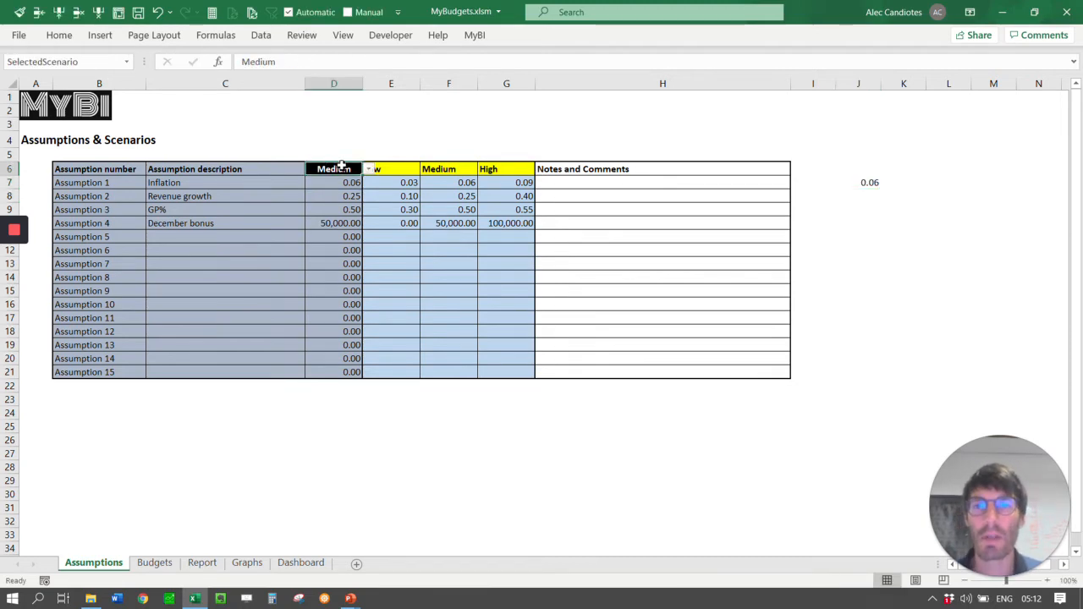
left_click(369, 169)
left_click(339, 200)
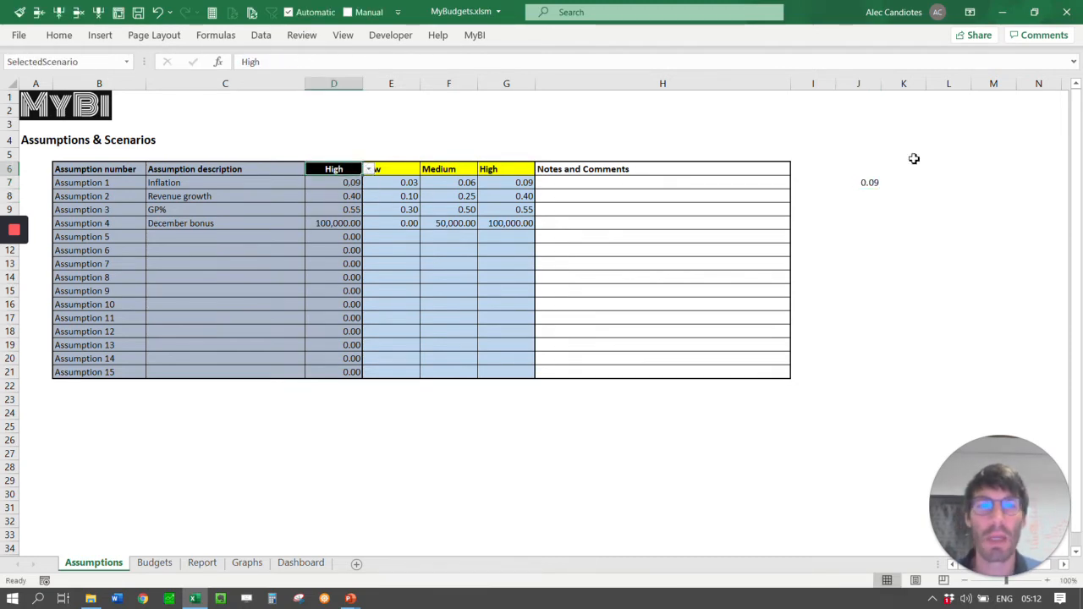
left_click(867, 179)
left_click(340, 184)
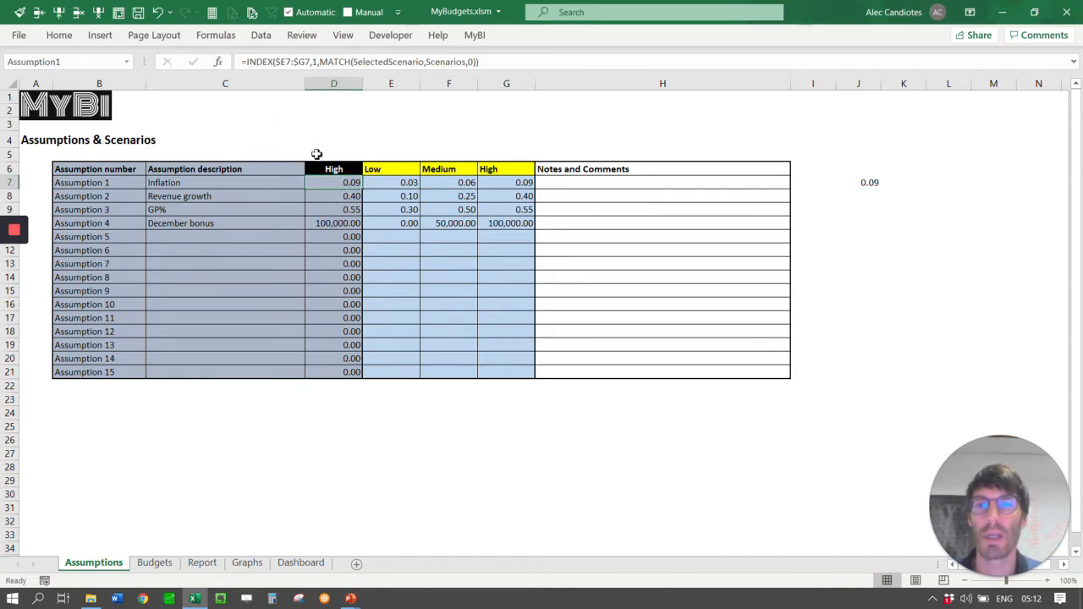
Switch the selected scenario in D6 to Low and back to Medium
left_click(346, 169)
left_click(369, 170)
left_click(334, 179)
left_click(370, 169)
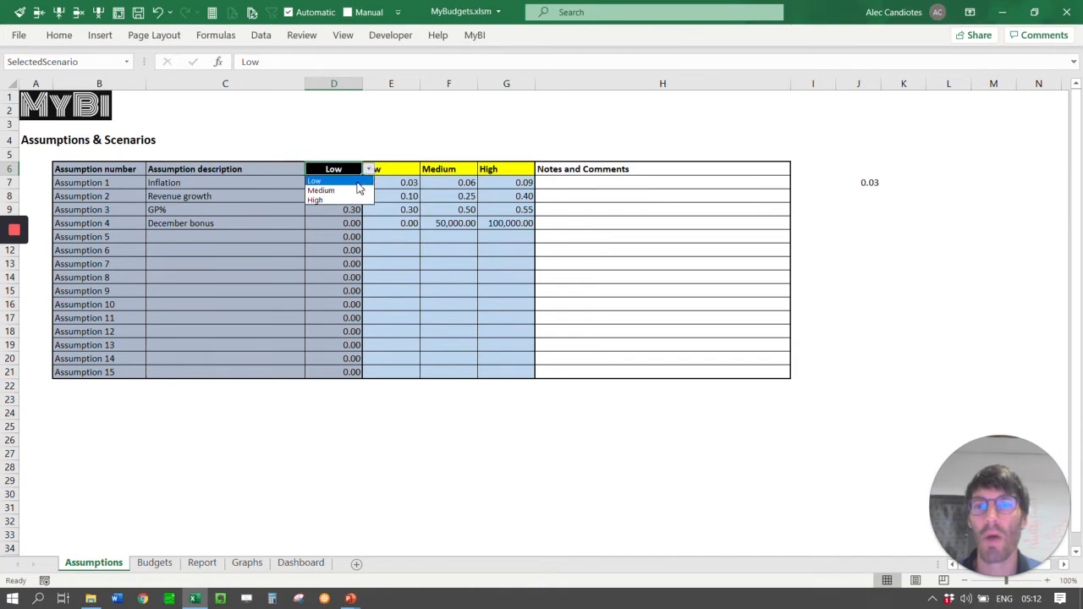
left_click(356, 188)
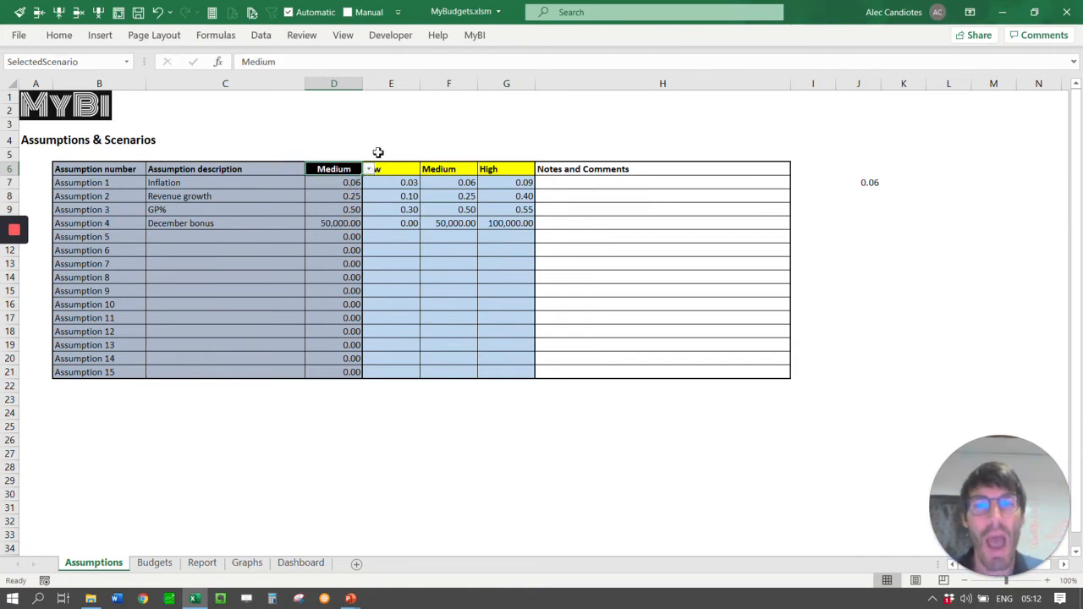
Clear the example formula from J5:J7 on the Assumptions sheet and open the Budgets sheet
left_click_drag(512, 178, 420, 176)
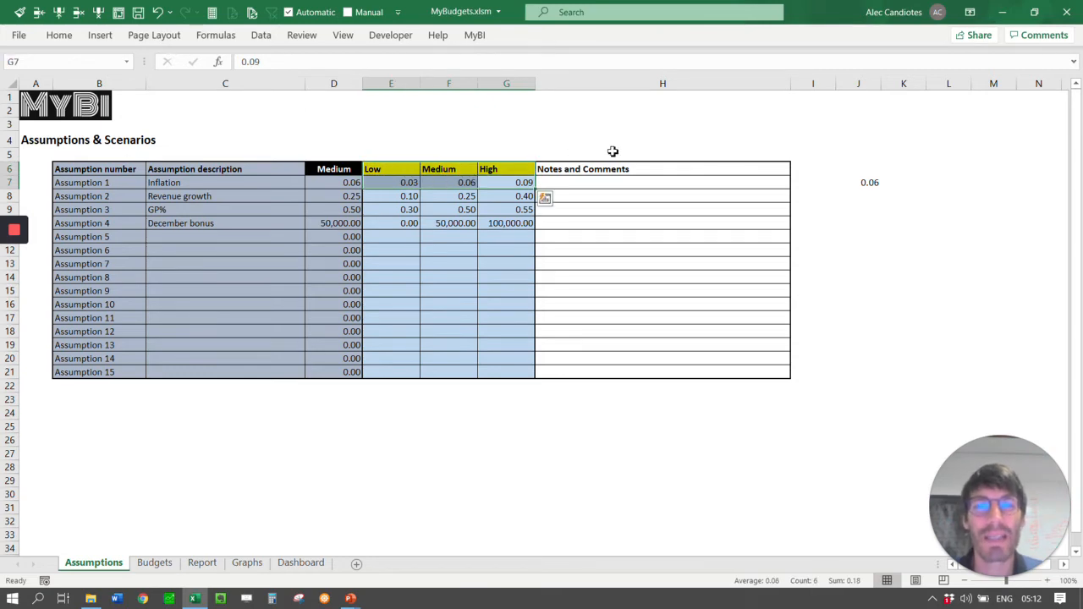
left_click_drag(880, 157, 866, 178)
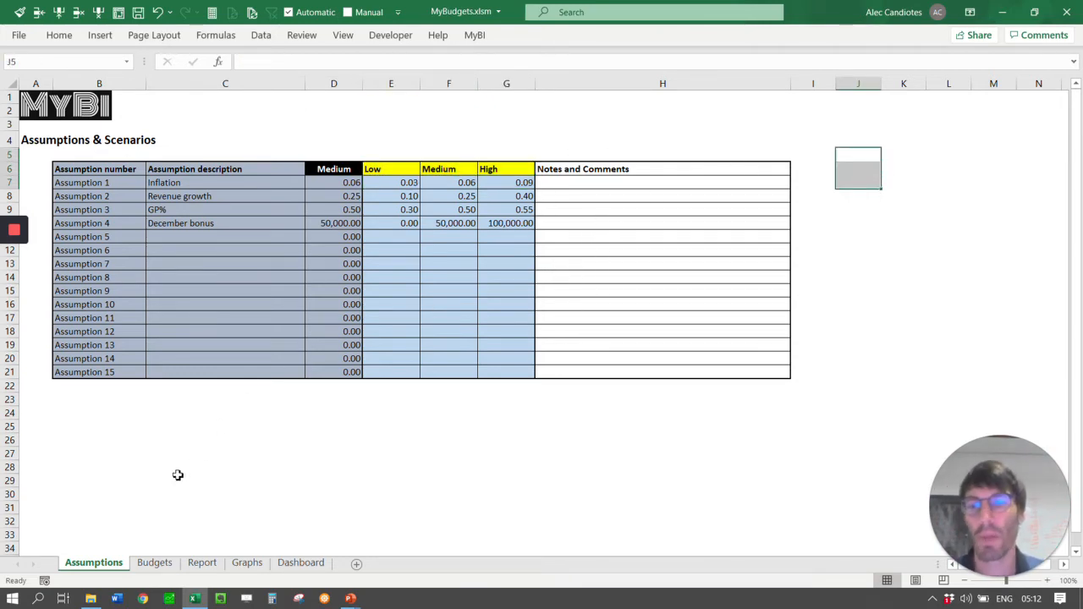
left_click(154, 563)
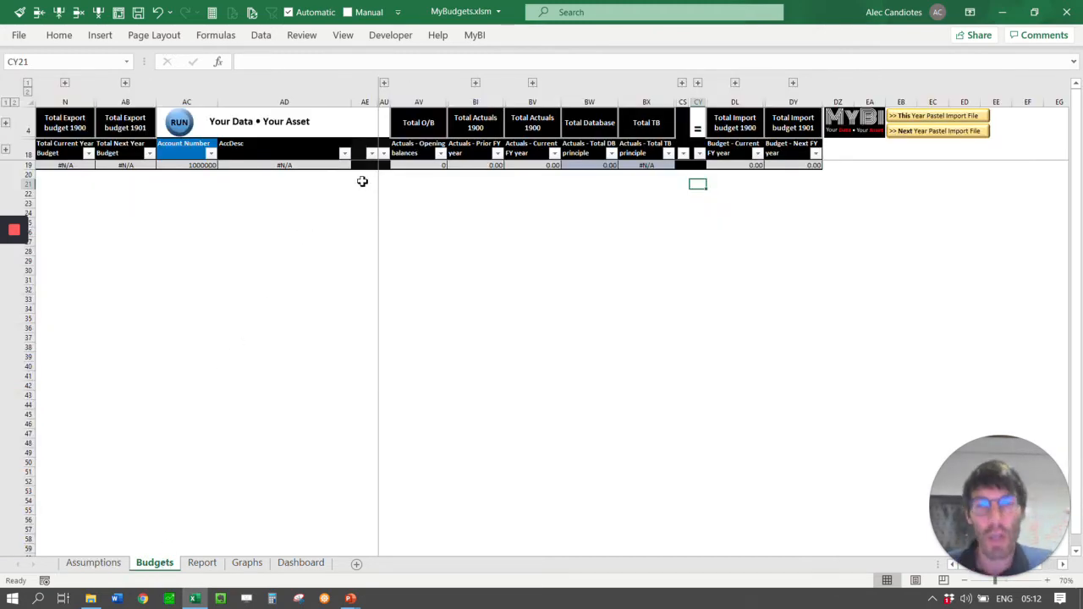
left_click(296, 165)
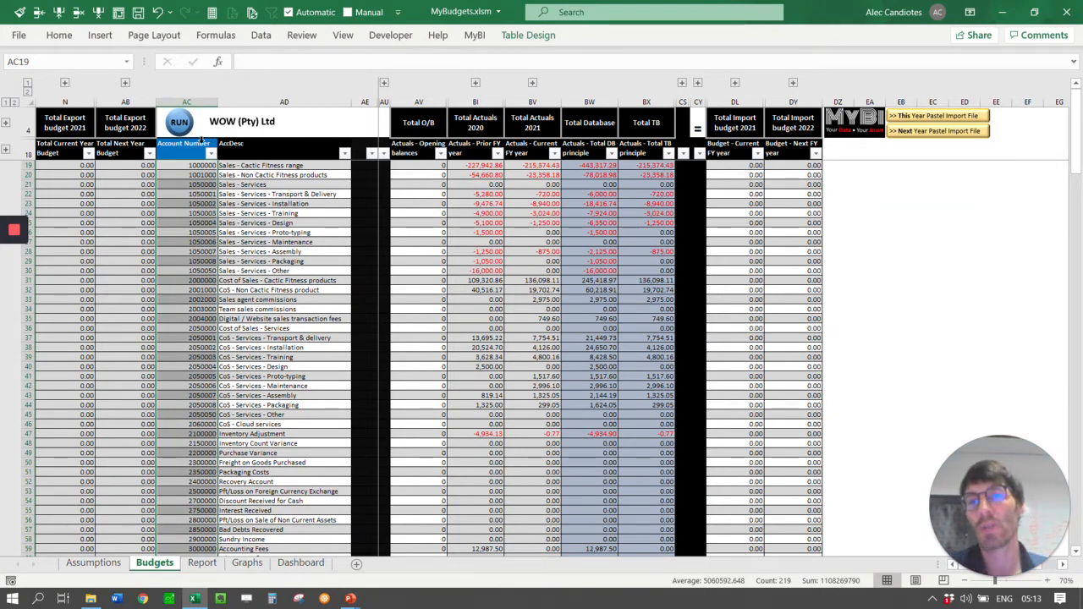
Examine the account numbers and account descriptions in columns AC and AD of the Budgets sheet
left_click(284, 199)
left_click(212, 167)
left_click_drag(212, 167, 202, 488)
scroll(245, 304, "down", 13)
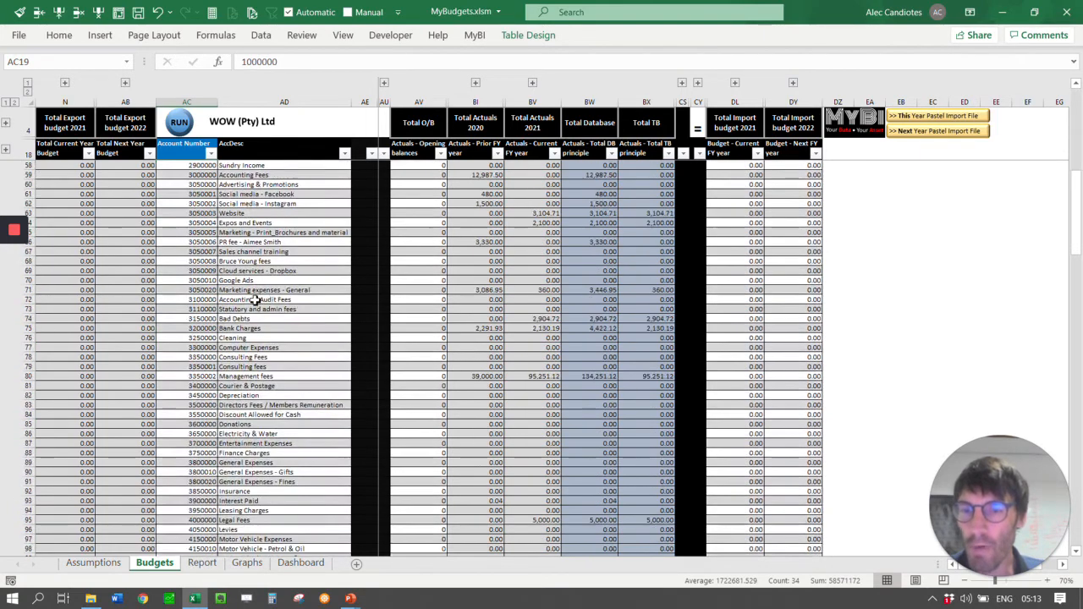
left_click(202, 280)
scroll(254, 272, "up", 5)
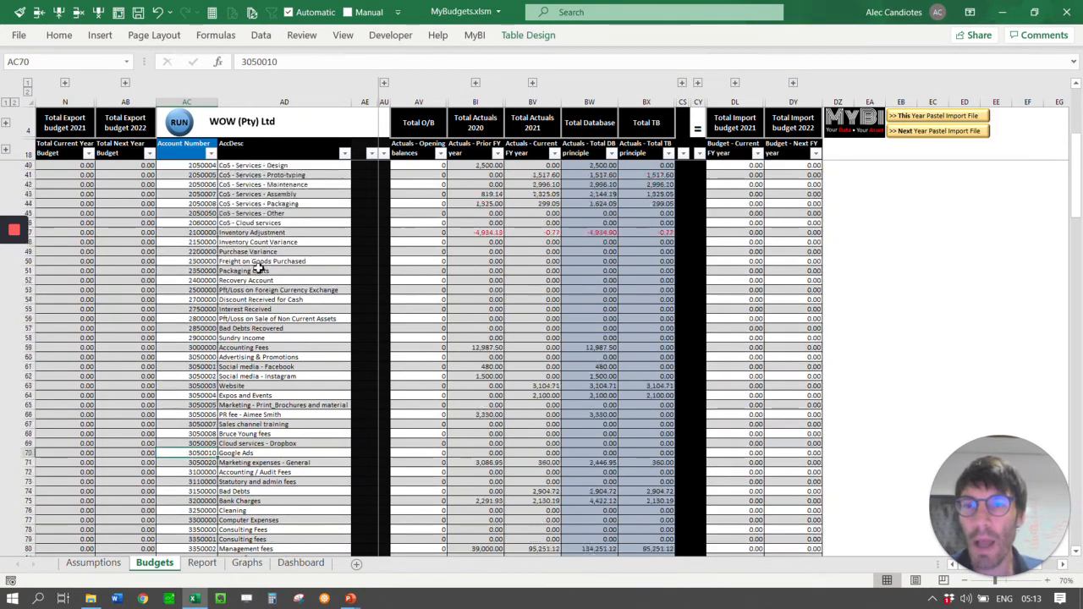
scroll(258, 265, "up", 6)
left_click(253, 175)
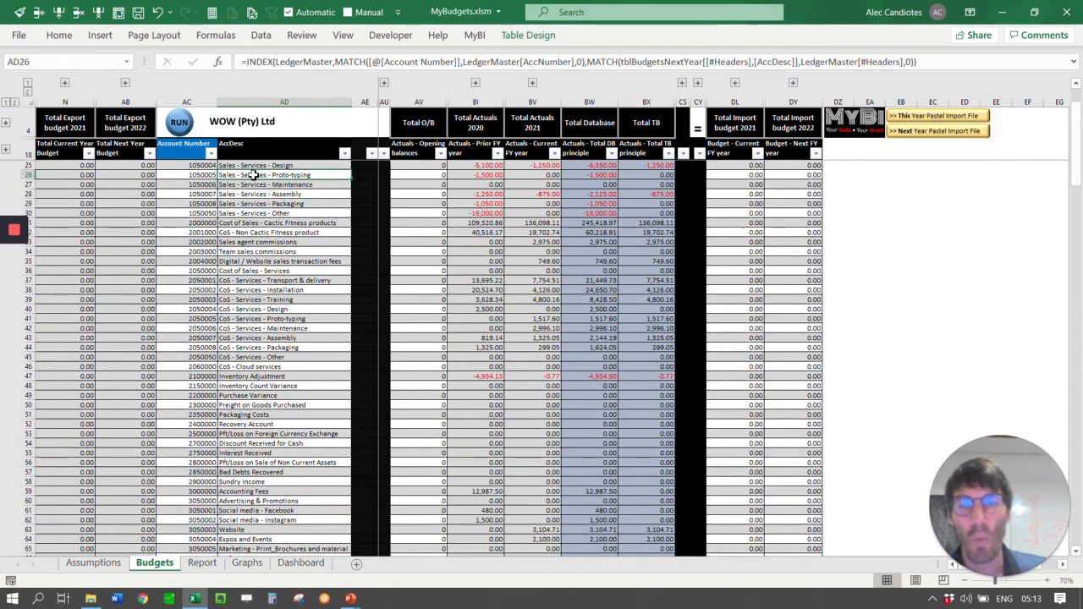
Expand the grouped columns AF:AT of the Budgets sheet and review the account classification entries
left_click(384, 83)
left_click_drag(395, 174, 991, 184)
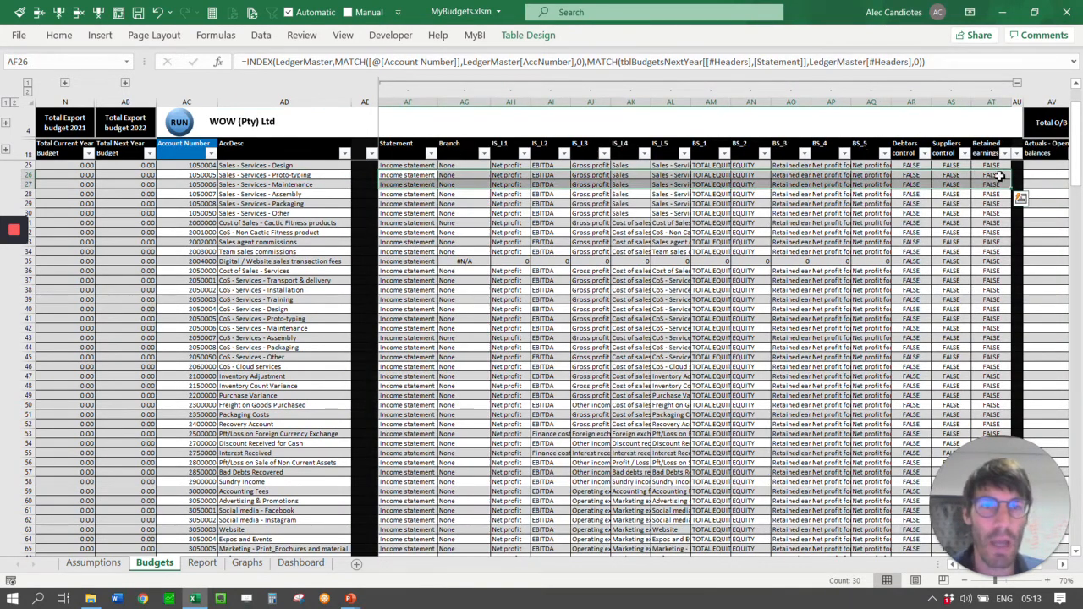
left_click(370, 269)
scroll(514, 273, "up", 2)
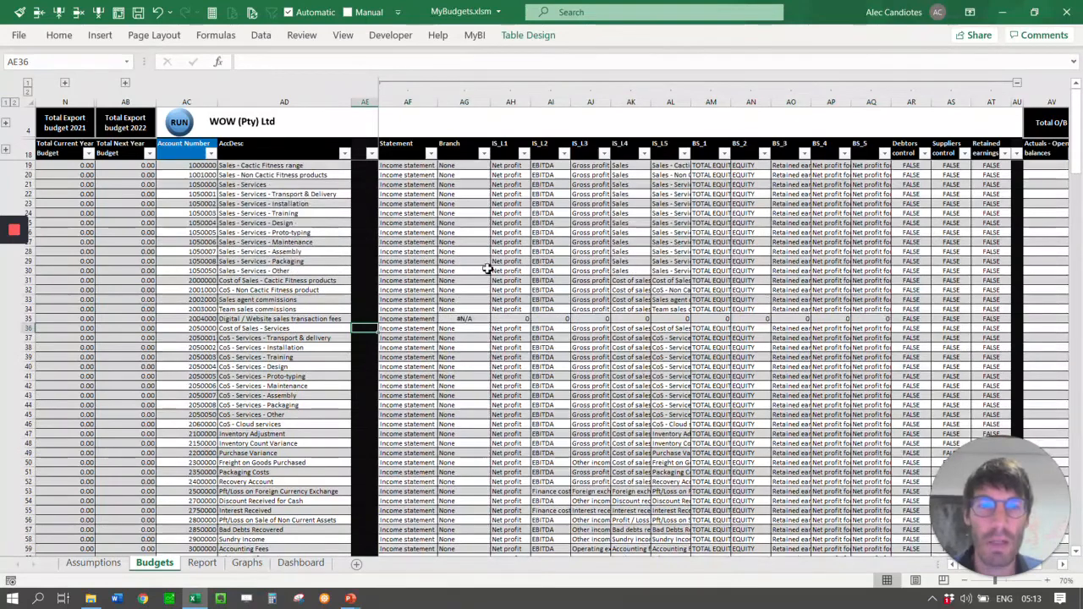
Review the IS_L1 to IS_L3 classification entries across the accounts, then collapse all column groups on the Budgets sheet
scroll(513, 272, "down", 9)
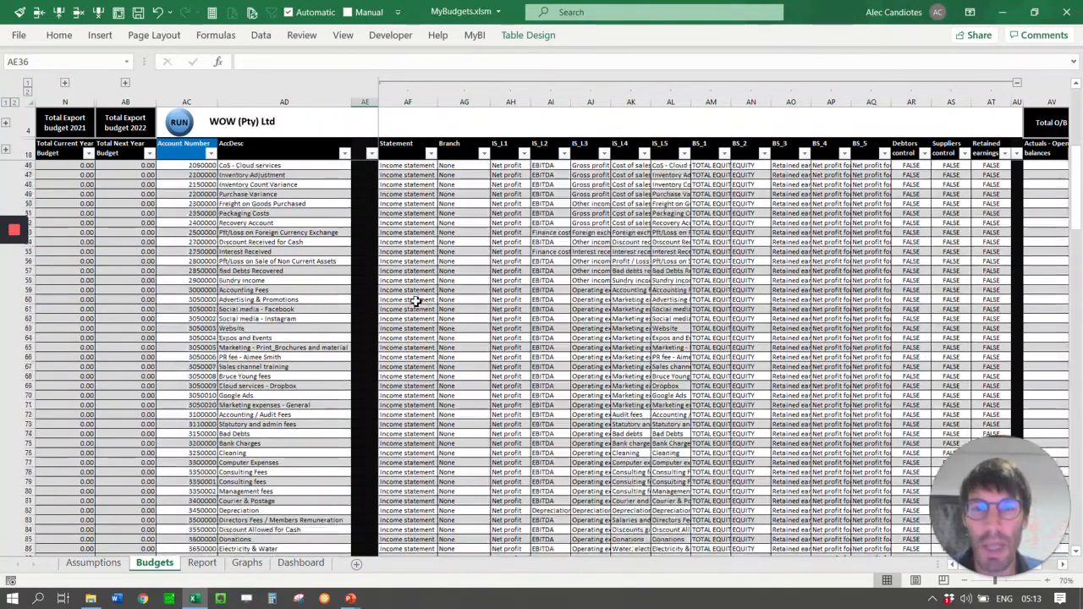
left_click(546, 232)
left_click(513, 224)
left_click(566, 223)
left_click(602, 221)
left_click(600, 184)
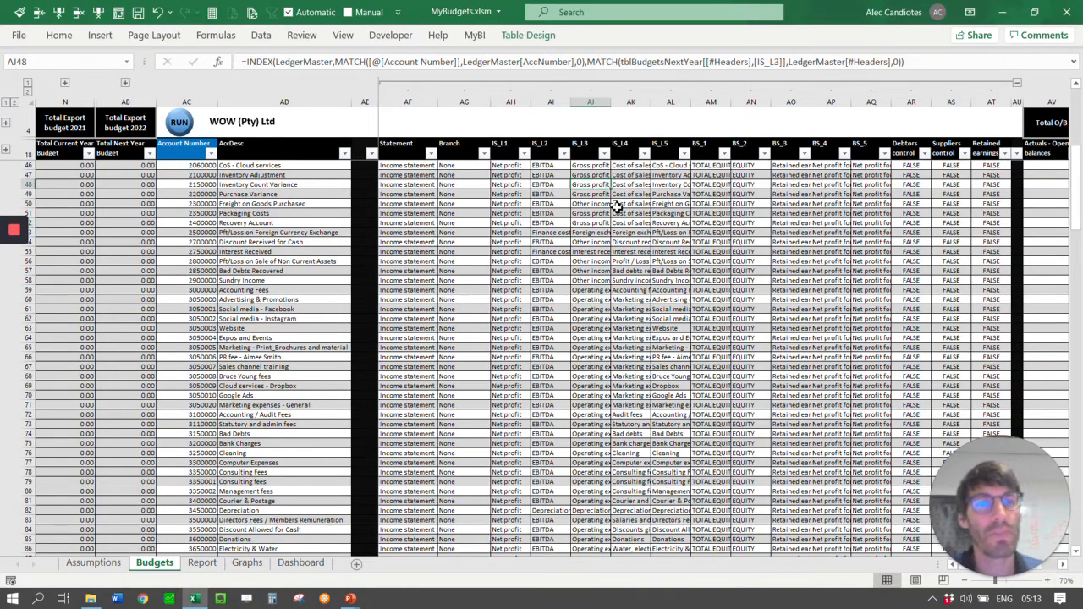
scroll(730, 253, "up", 9)
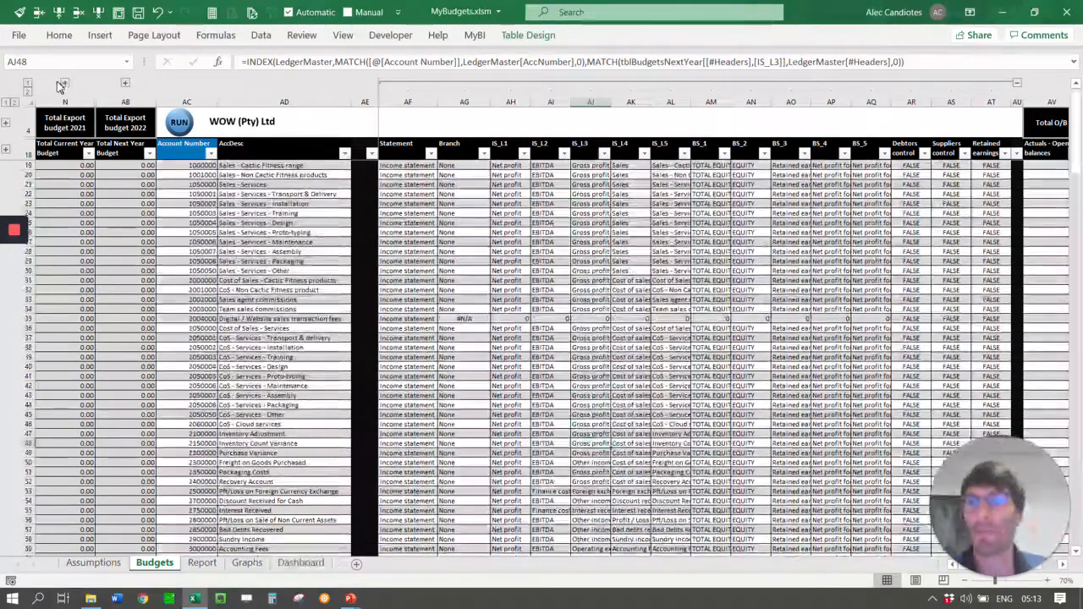
left_click(29, 84)
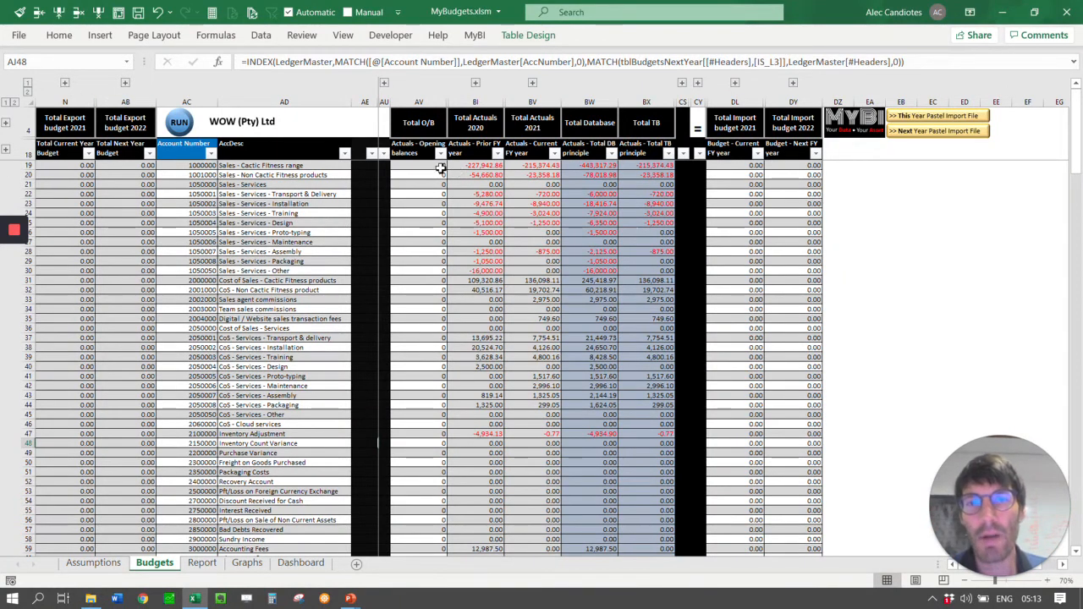
Expand the monthly columns behind Total Actuals 2020, examine the prior-year amounts per account, and collapse all column groups again
left_click(479, 124)
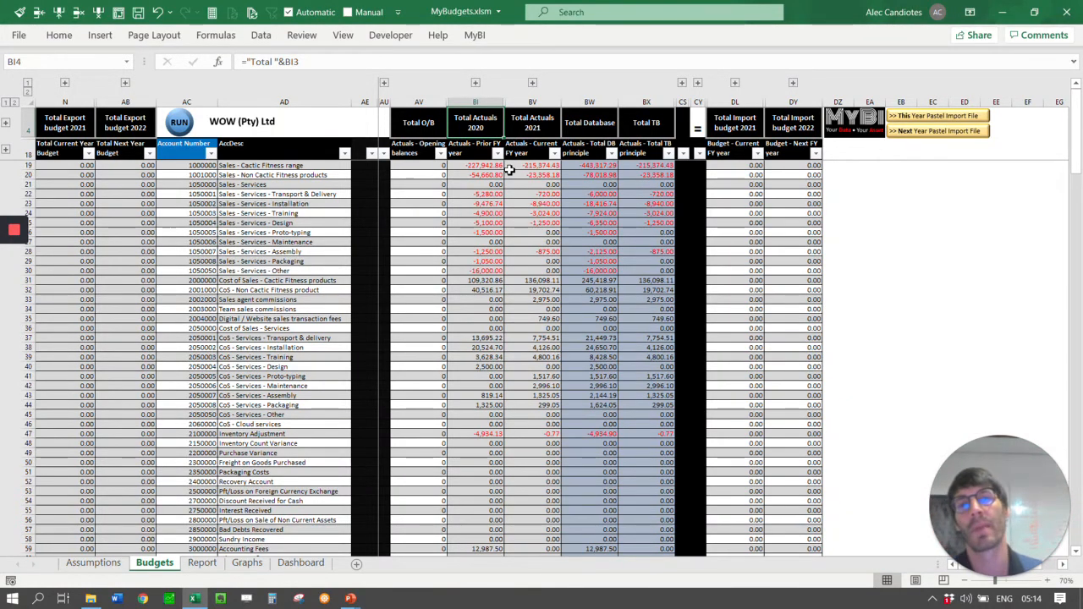
left_click(476, 83)
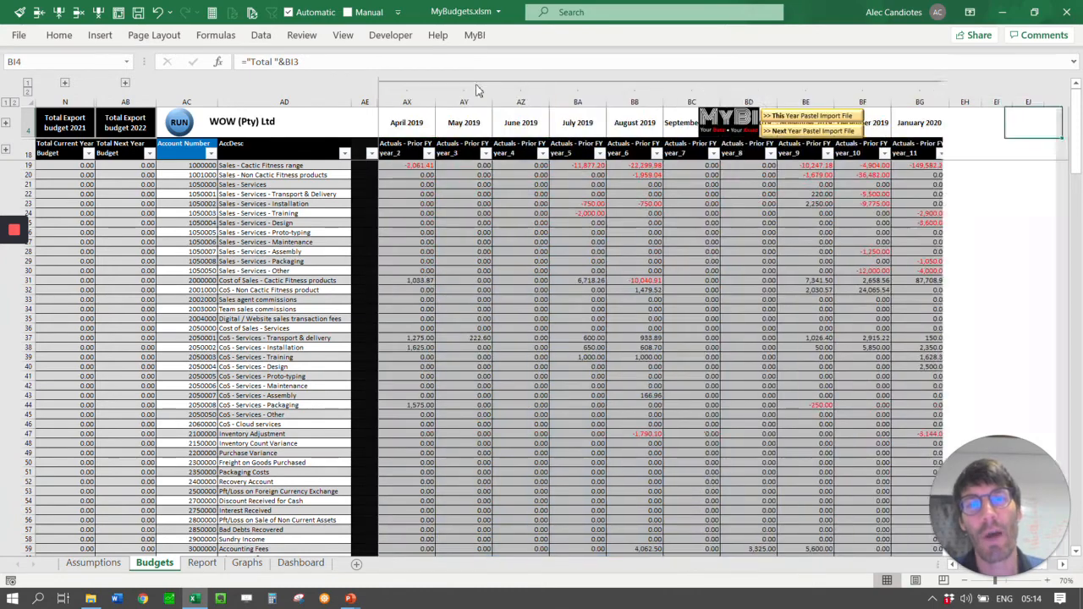
left_click_drag(968, 175, 457, 204)
scroll(501, 217, "down", 2)
scroll(457, 226, "down", 2)
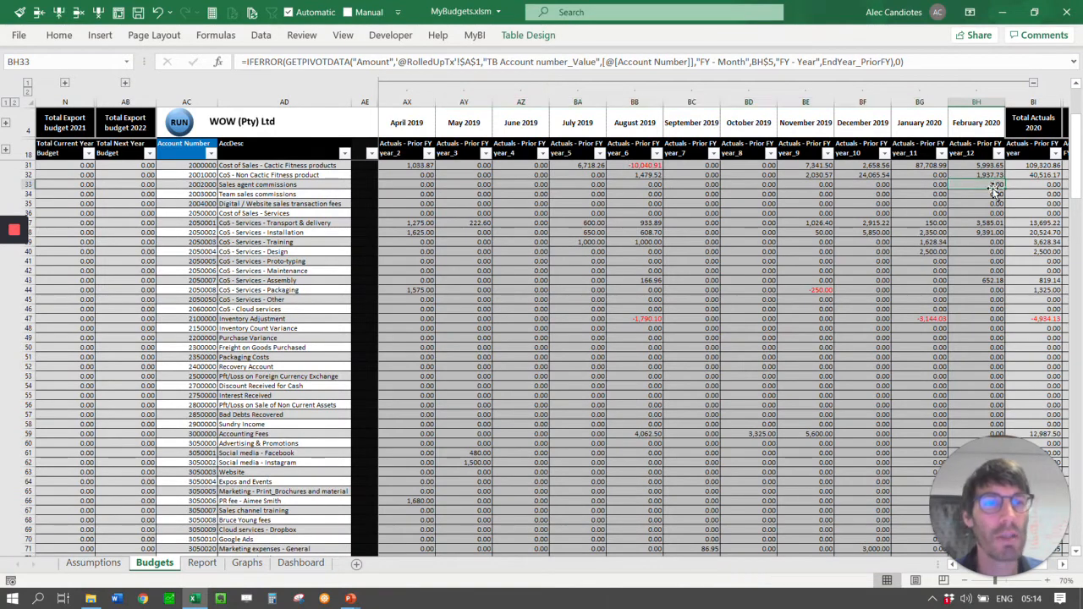
left_click(256, 221)
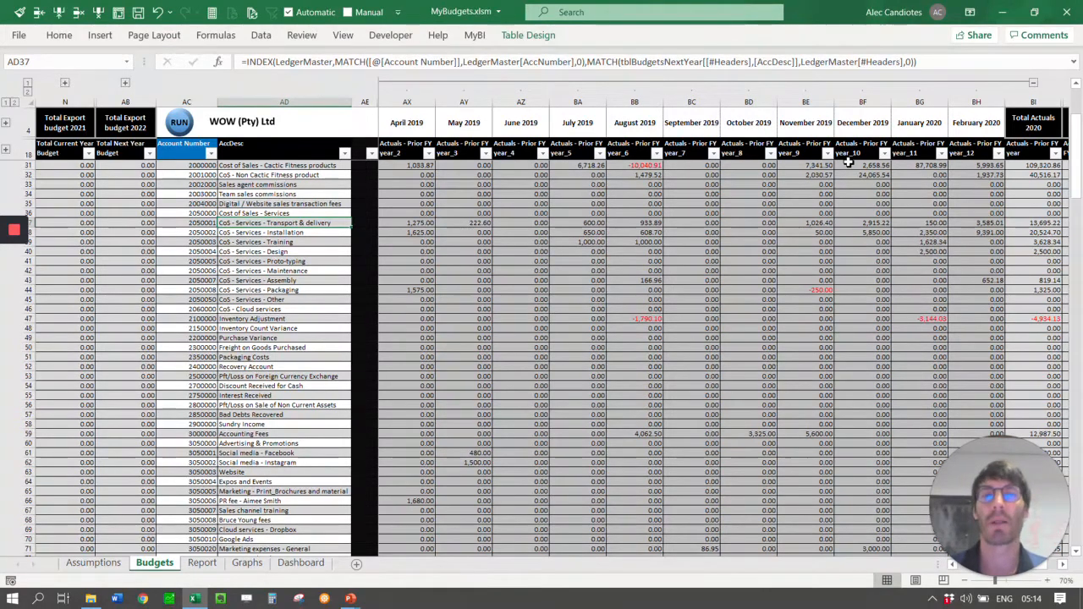
left_click(28, 85)
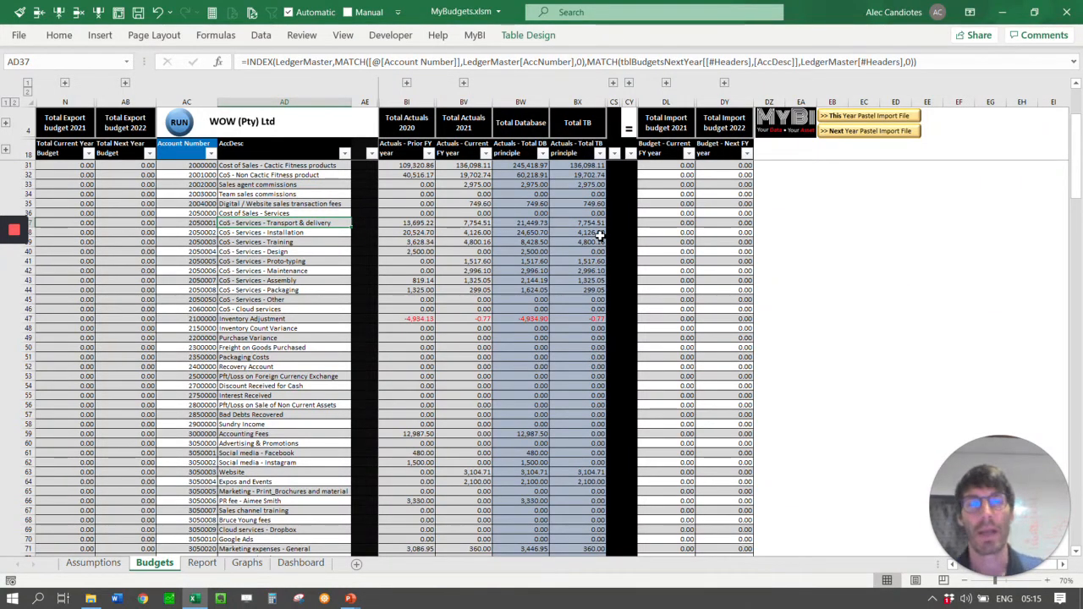
Examine the Total Database formula and the current FY year actuals in column BV for all accounts
left_click(533, 181)
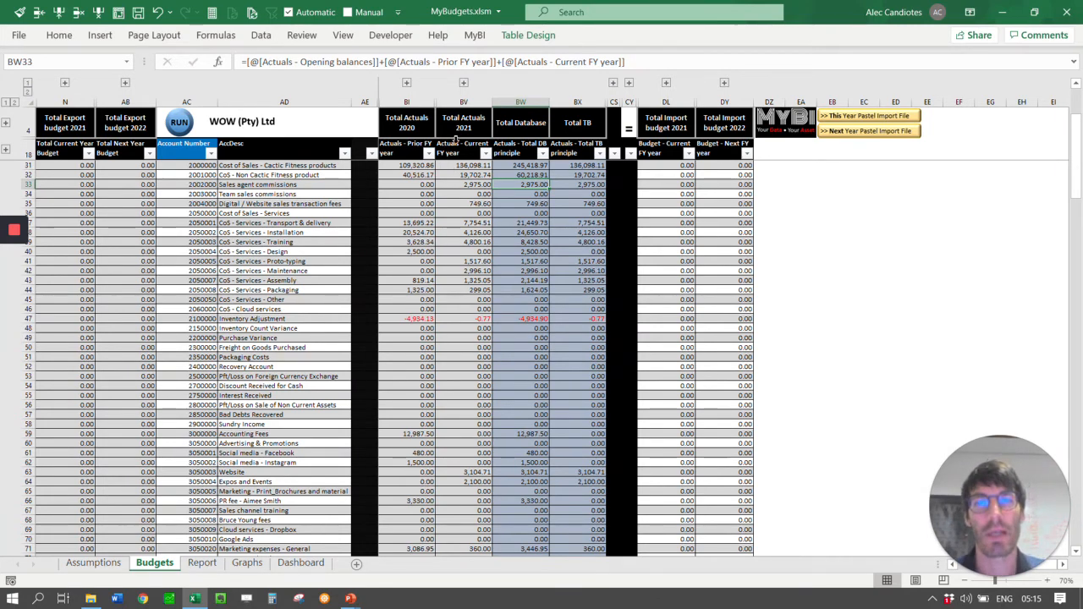
left_click(457, 140)
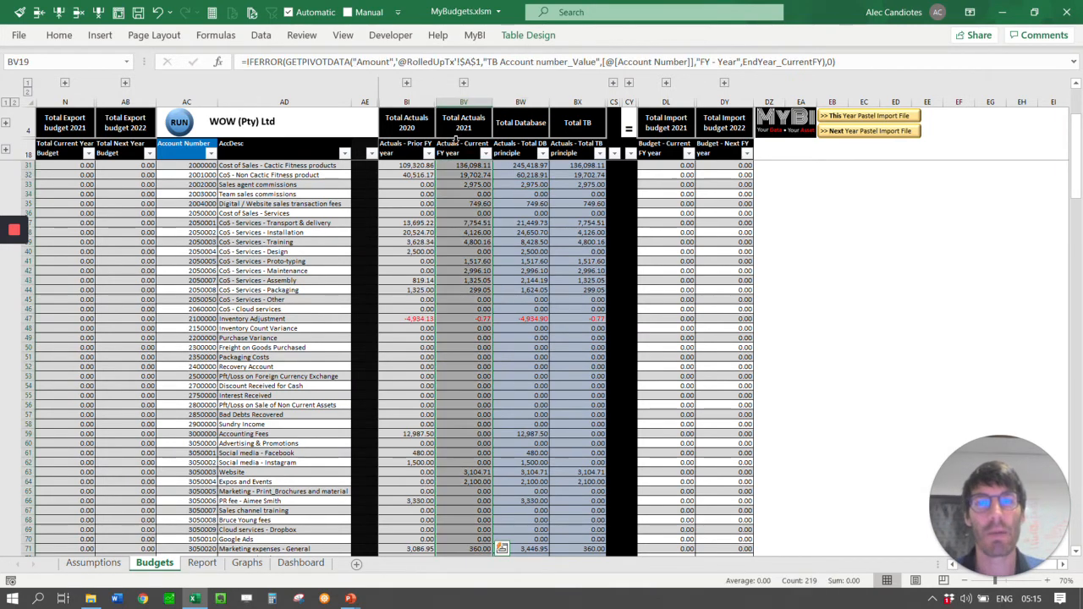
left_click(833, 246)
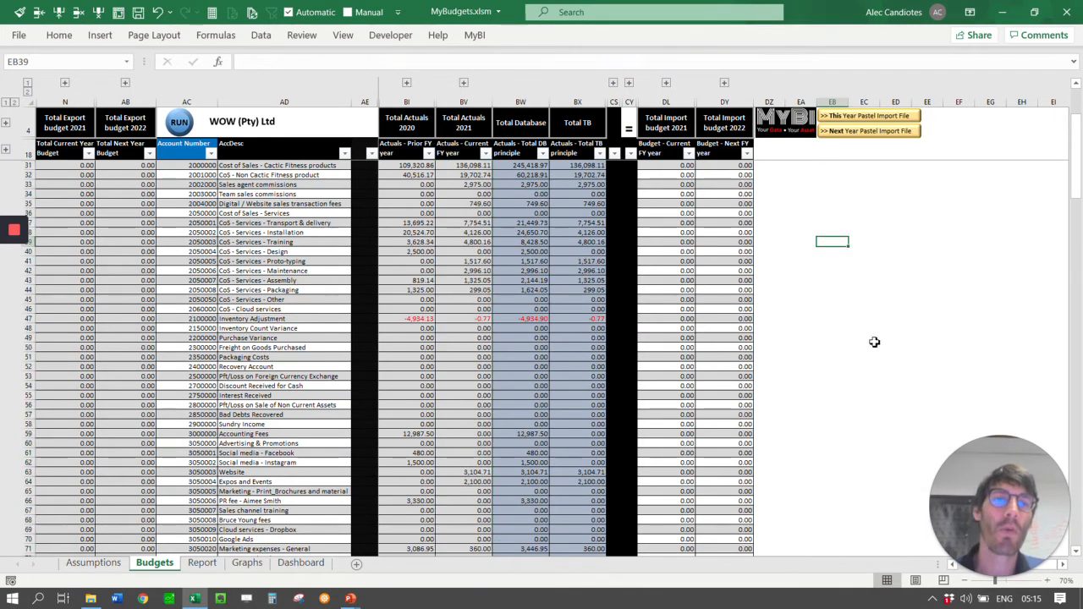
left_click(458, 145)
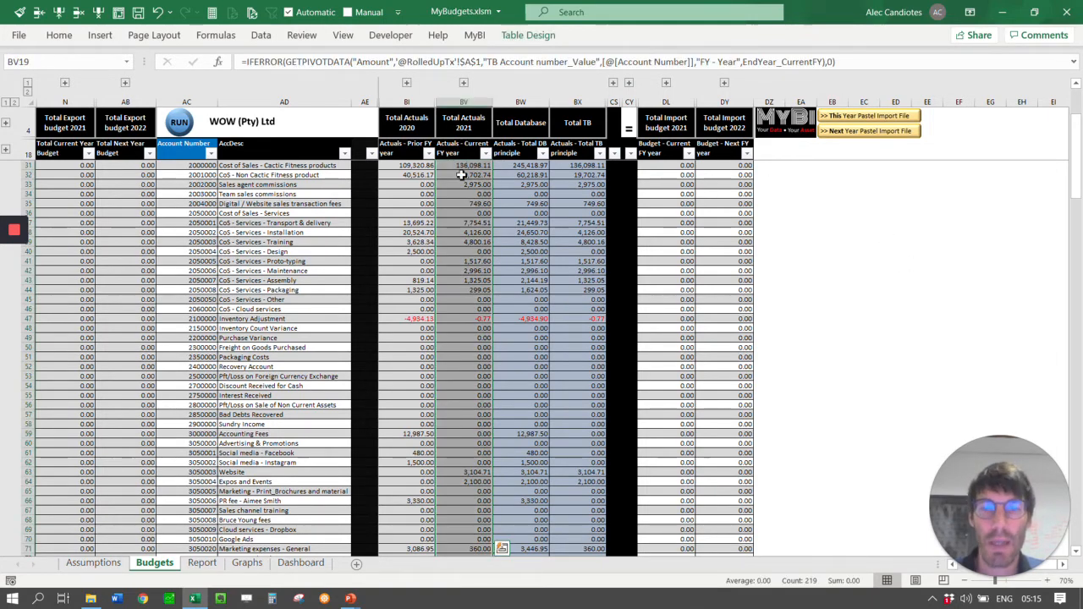
scroll(506, 246, "down", 12)
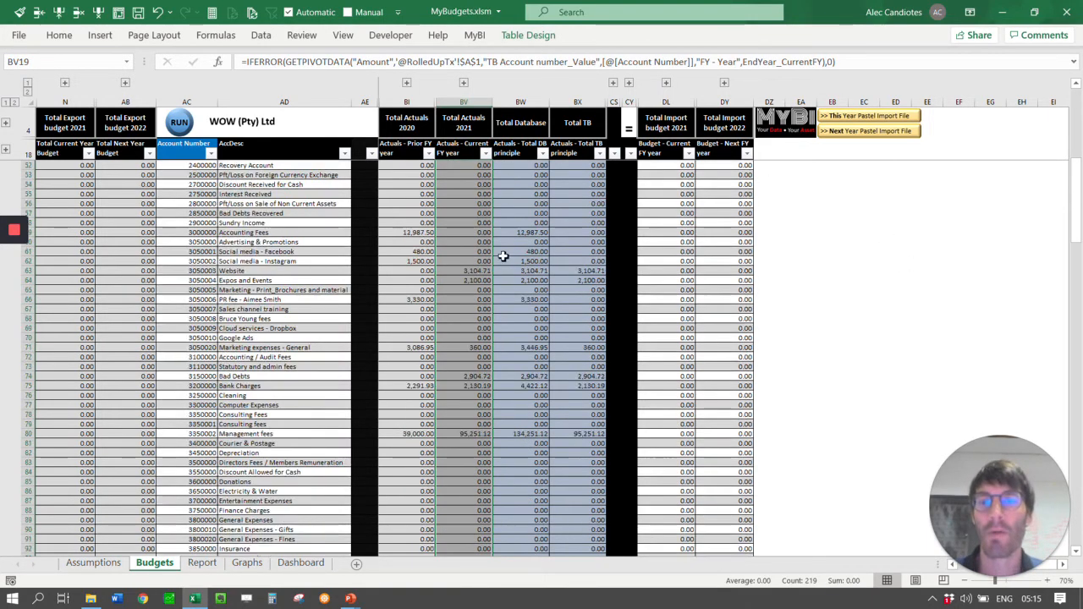
scroll(509, 332, "up", 16)
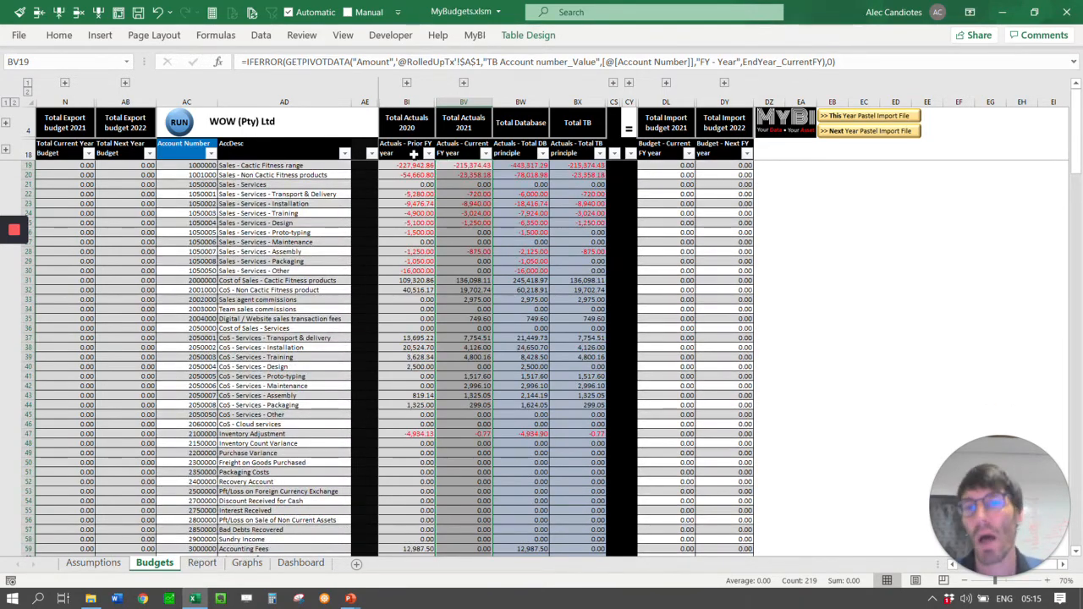
Search the AccDesc filter list for "accoun" and "audit", and close it without applying a filter
left_click(211, 154)
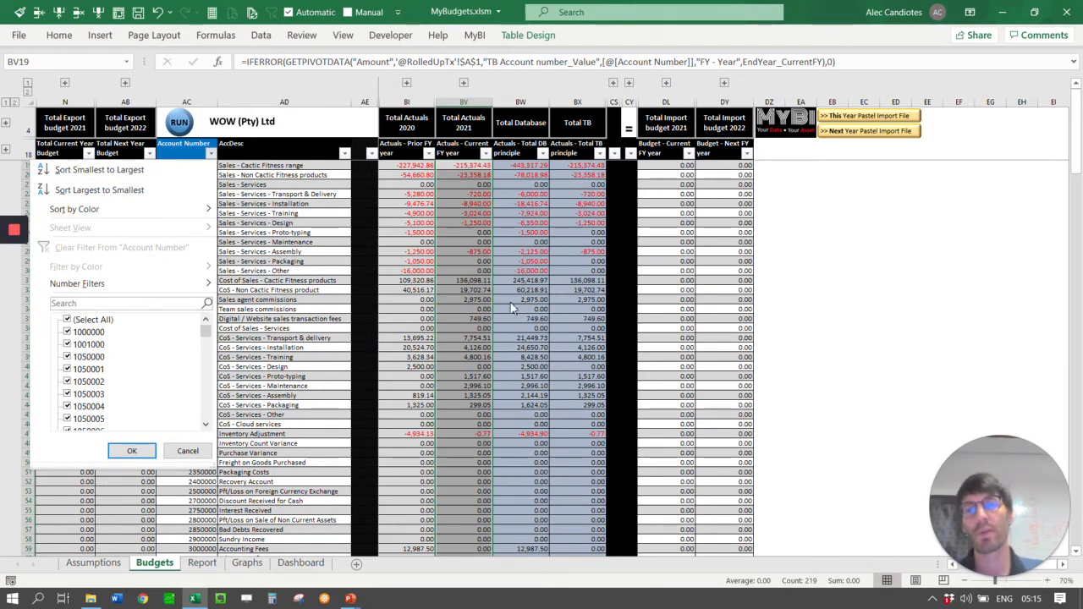
left_click(521, 236)
left_click(345, 152)
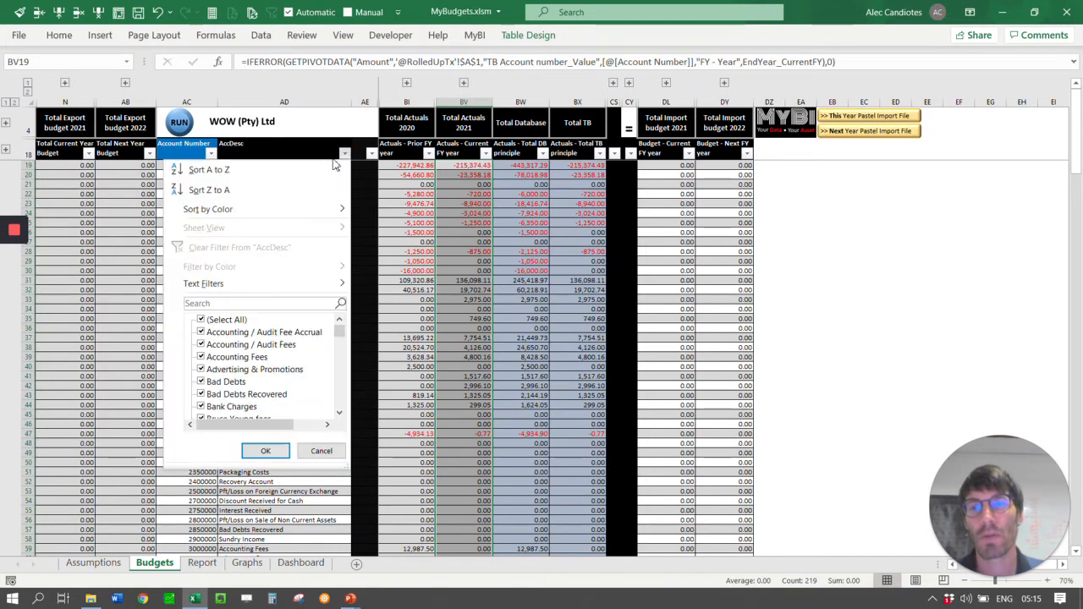
left_click(250, 302)
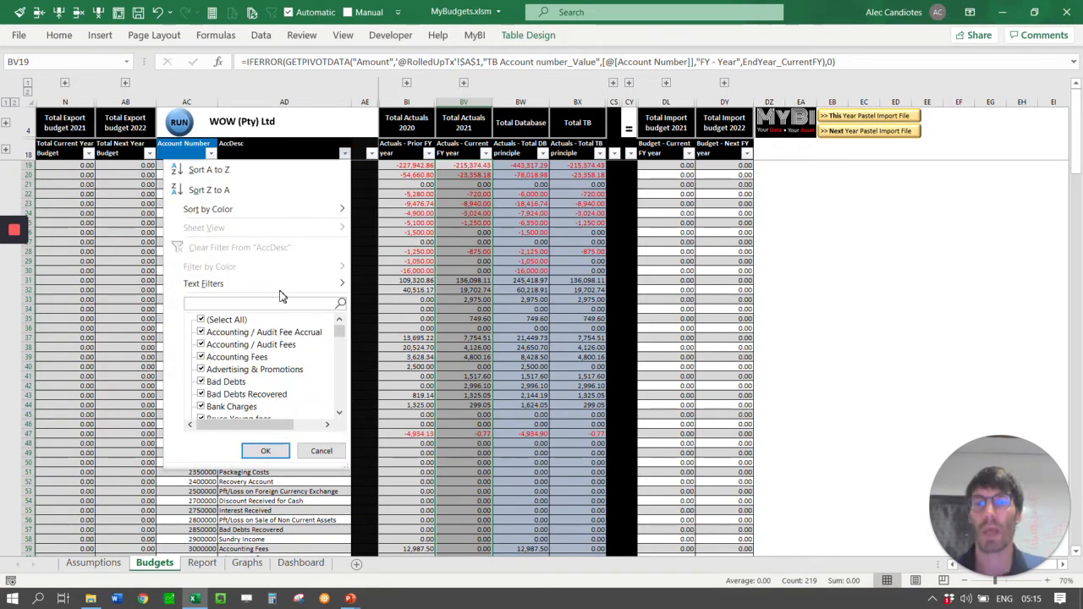
type("accoun")
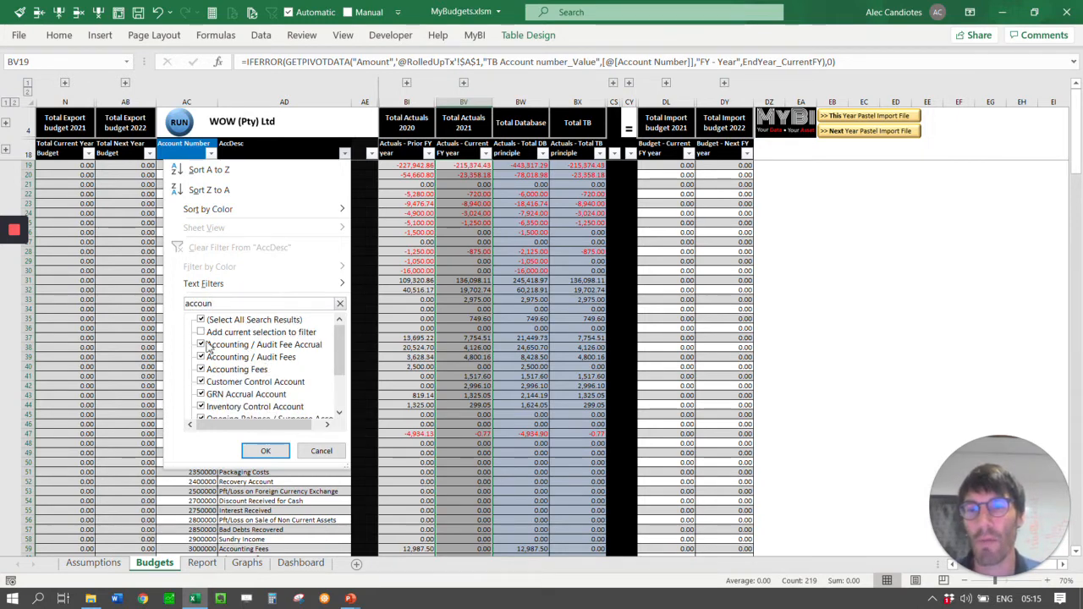
double_click(221, 304)
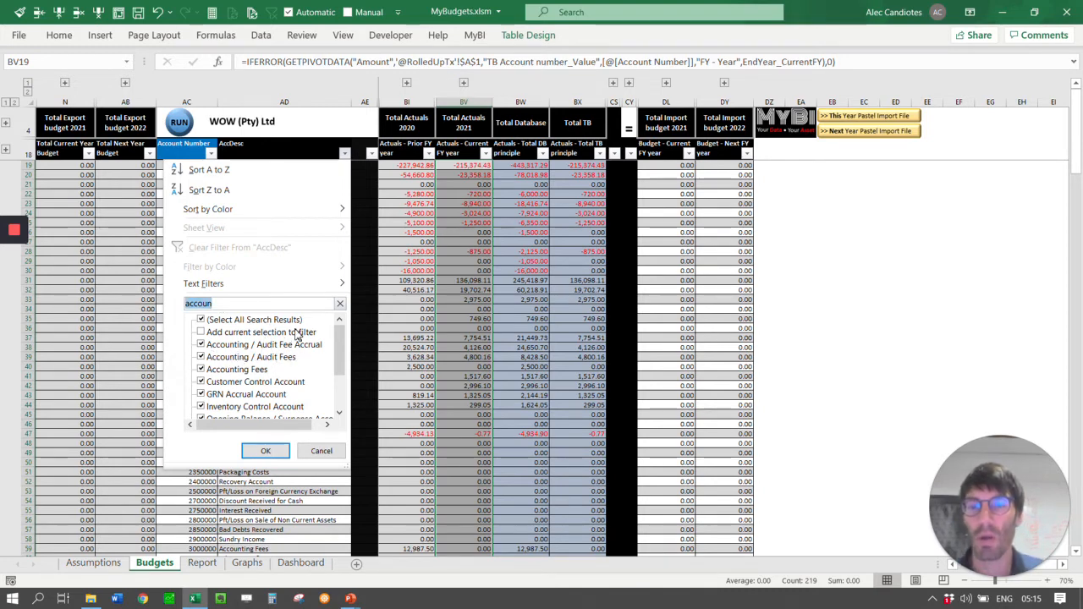
type("audi")
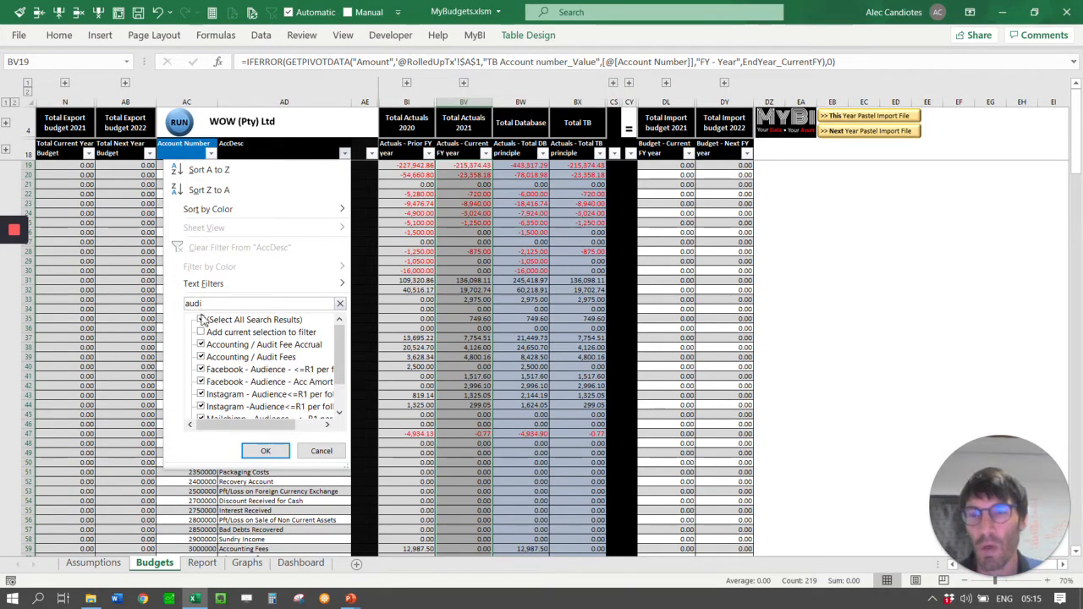
type("t")
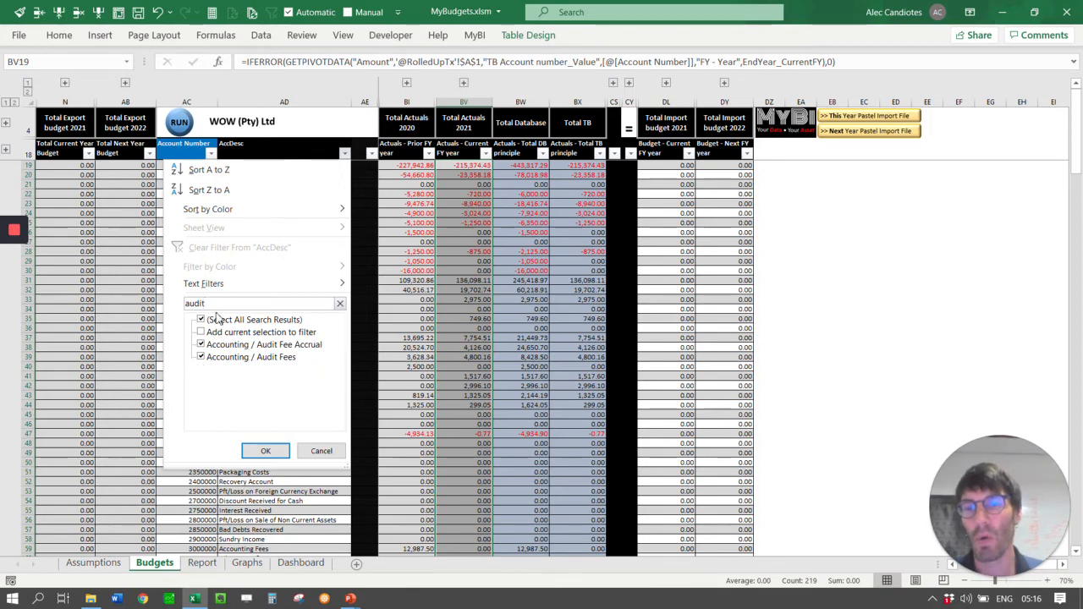
left_click(322, 451)
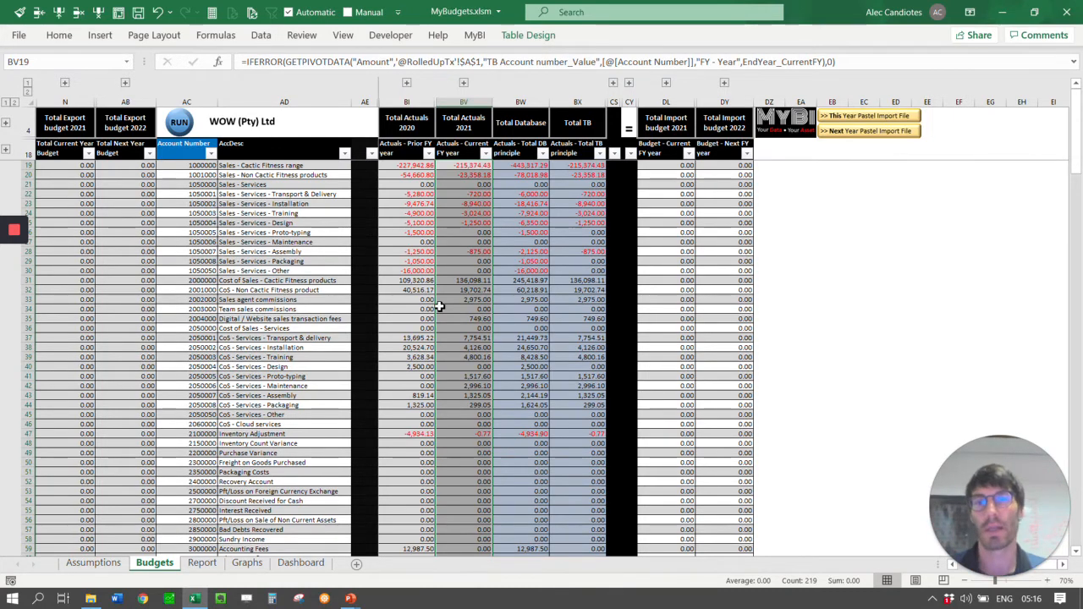
Expand grouped rows 5:17, open the Assumptions sheet from the linked assumptions picture, and return to the Budgets sheet
left_click(629, 184)
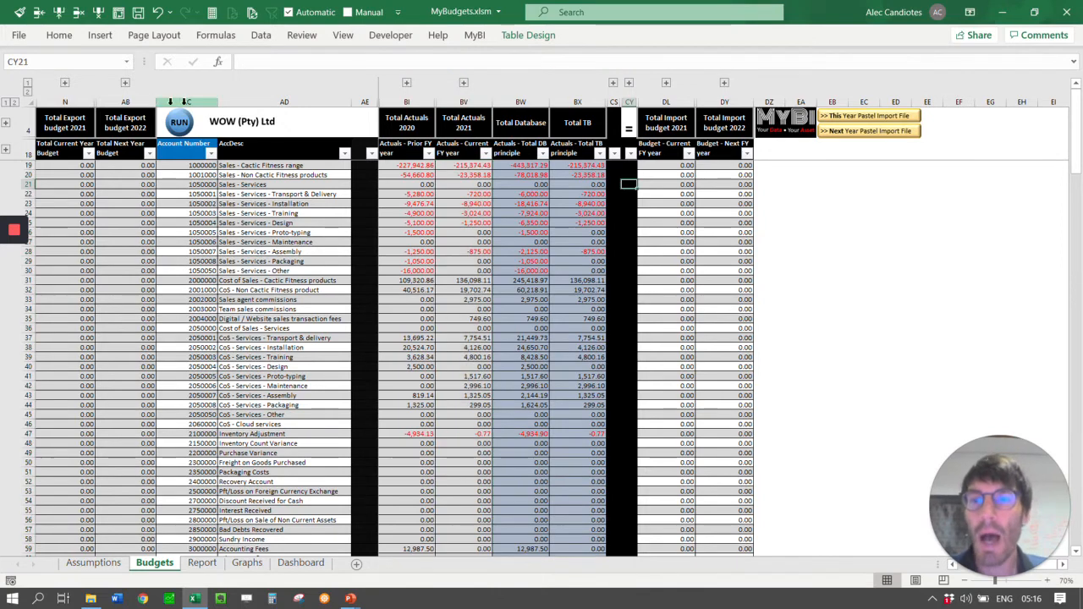
left_click(6, 153)
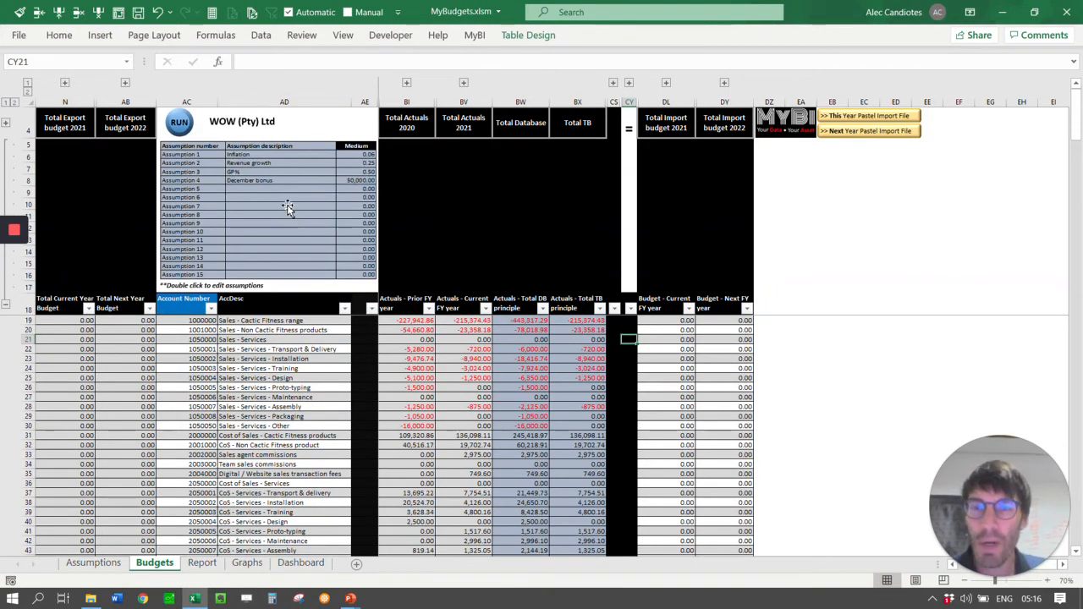
left_click_drag(284, 210, 282, 208)
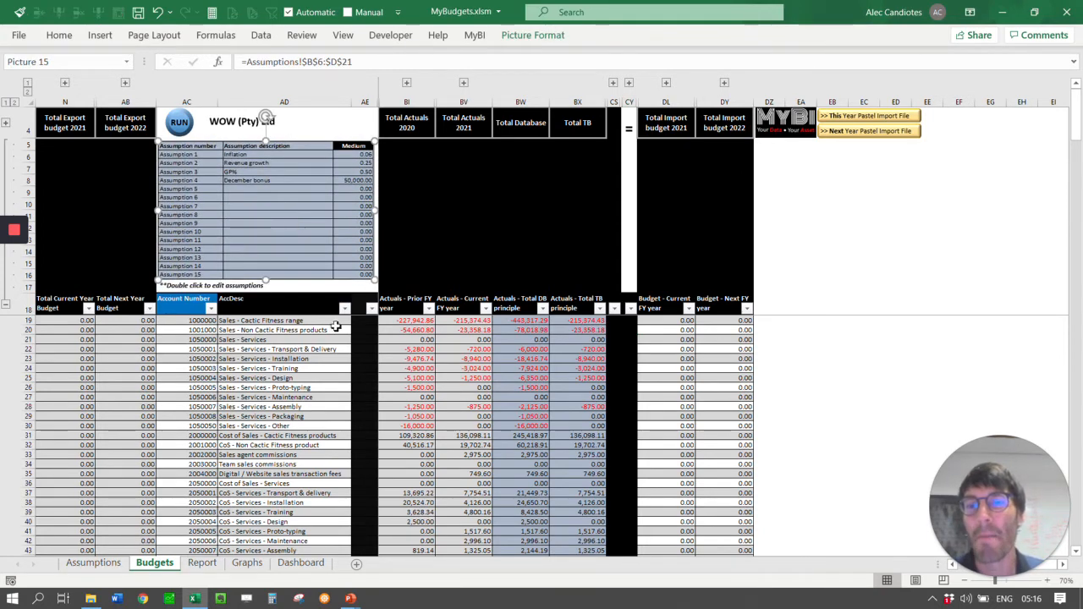
double_click(241, 230)
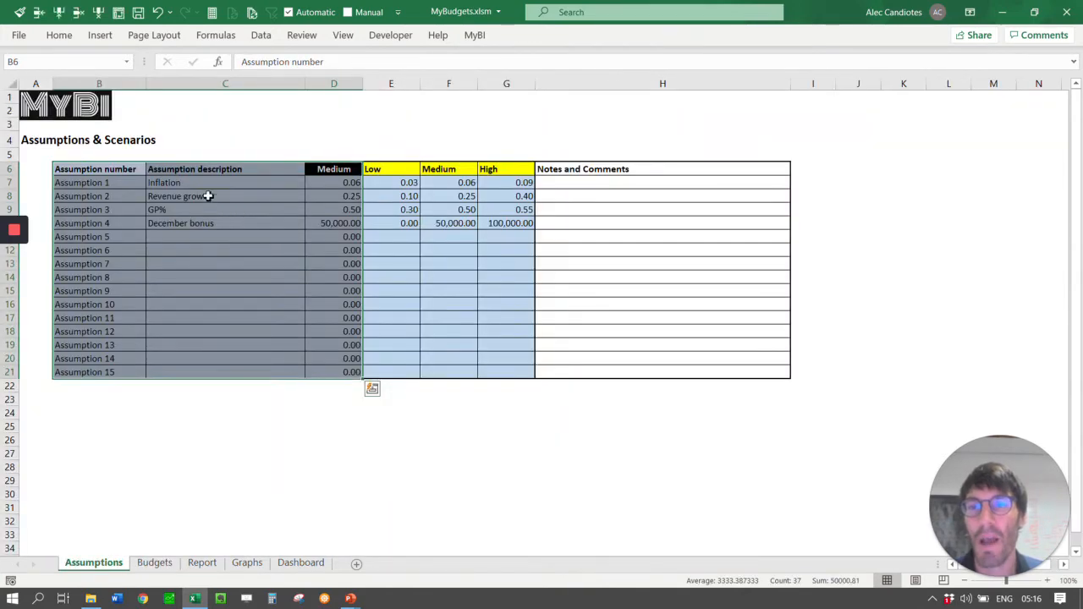
left_click(161, 562)
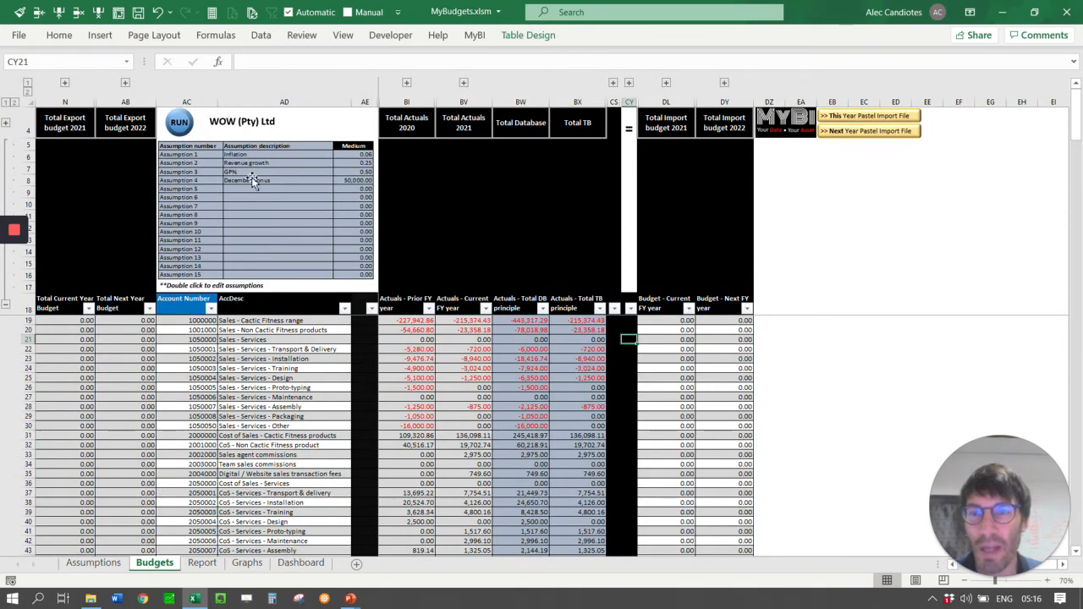
Enter "Hello" as the Assumption 7 description in C13 on the Assumptions sheet and check the linked picture on the Budgets sheet
left_click(93, 563)
left_click_drag(218, 264, 205, 280)
type("He")
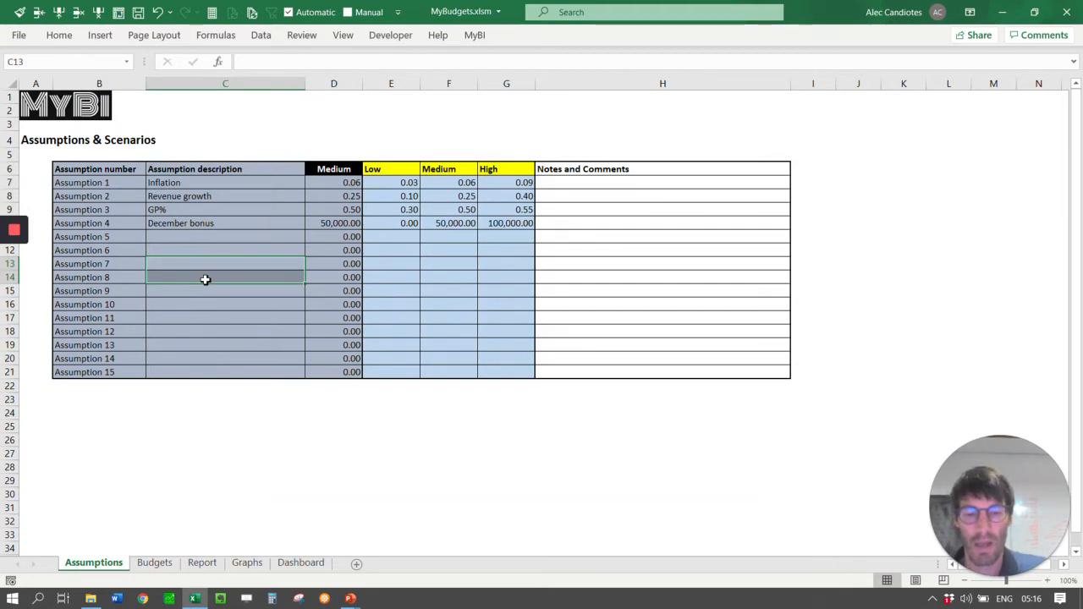
type("llo")
key("Return")
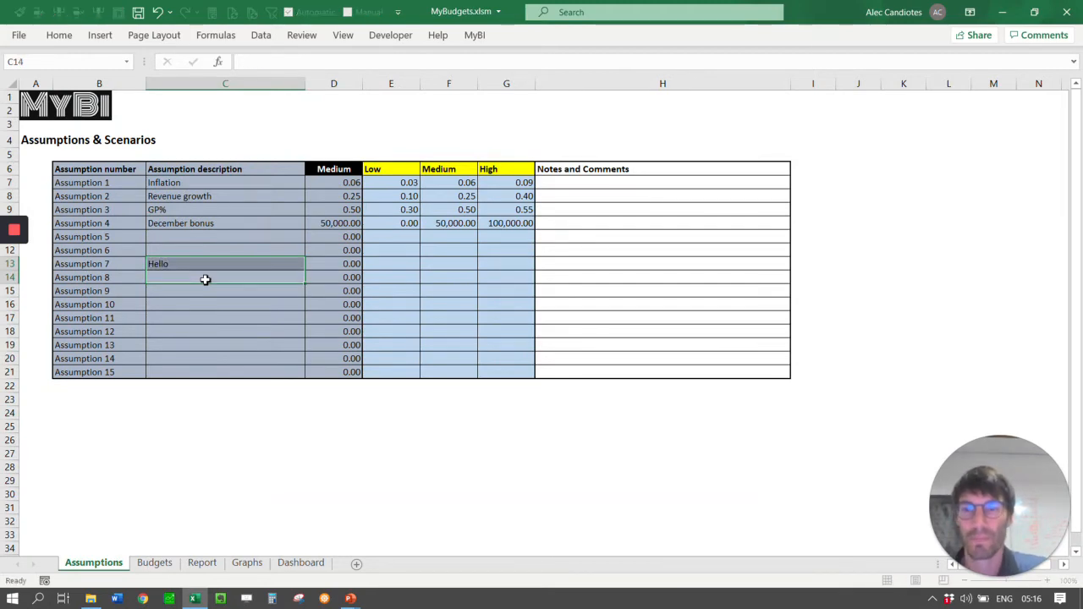
left_click(154, 562)
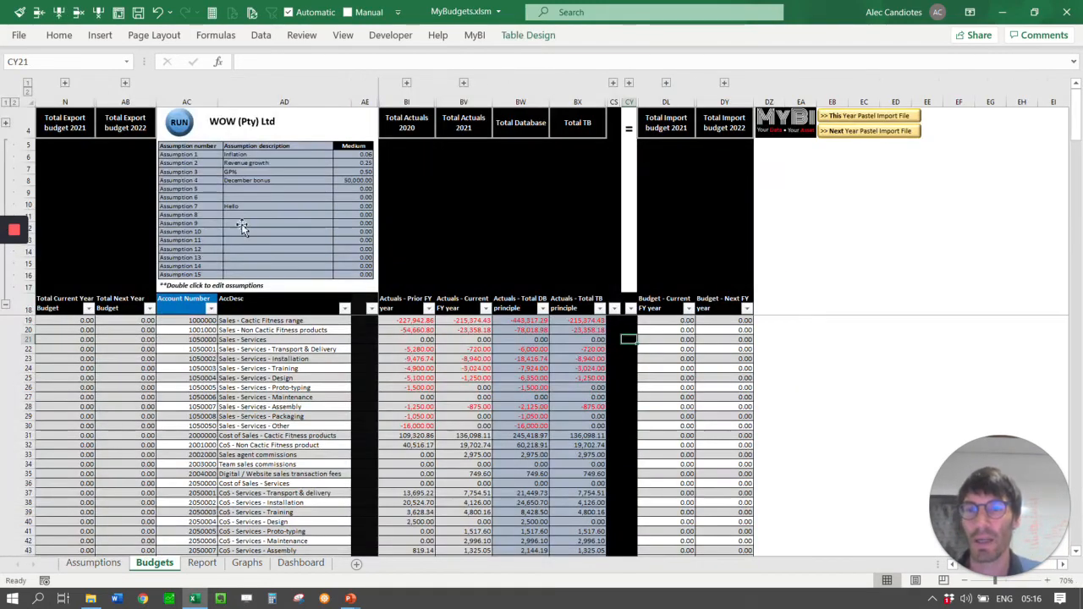
Remove the "Hello" description from Assumption 7, return to the Budgets sheet and select DL21 in the Budget - Current FY year column
left_click(93, 562)
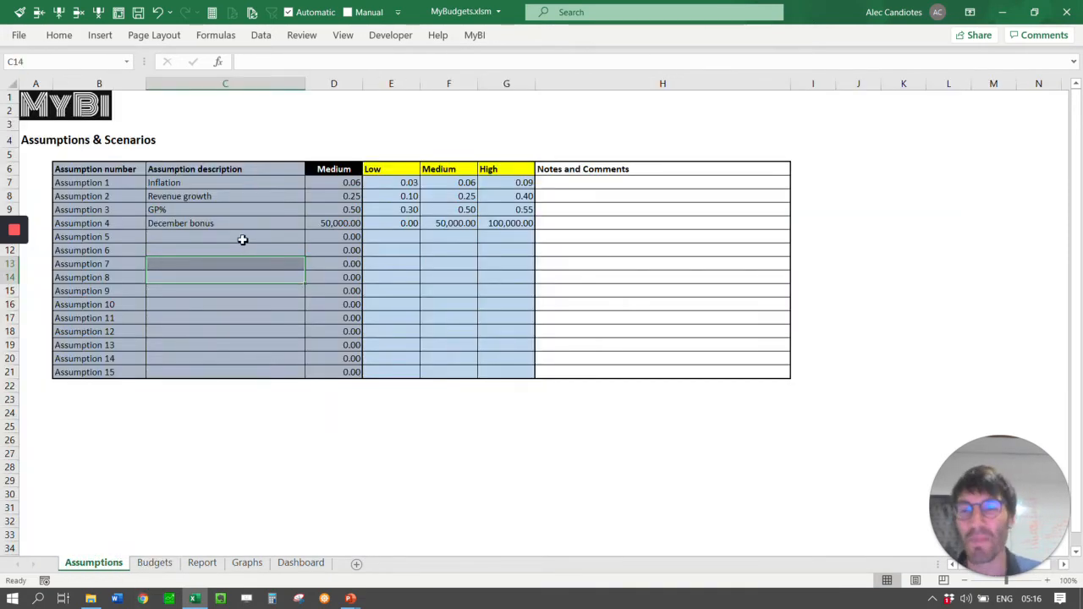
left_click(646, 224)
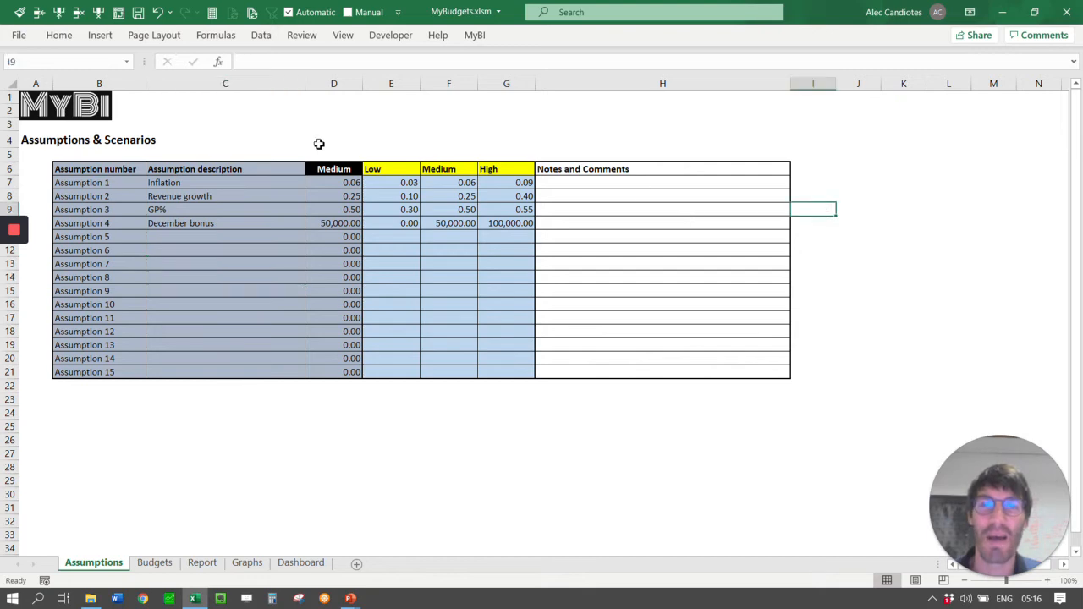
left_click(145, 565)
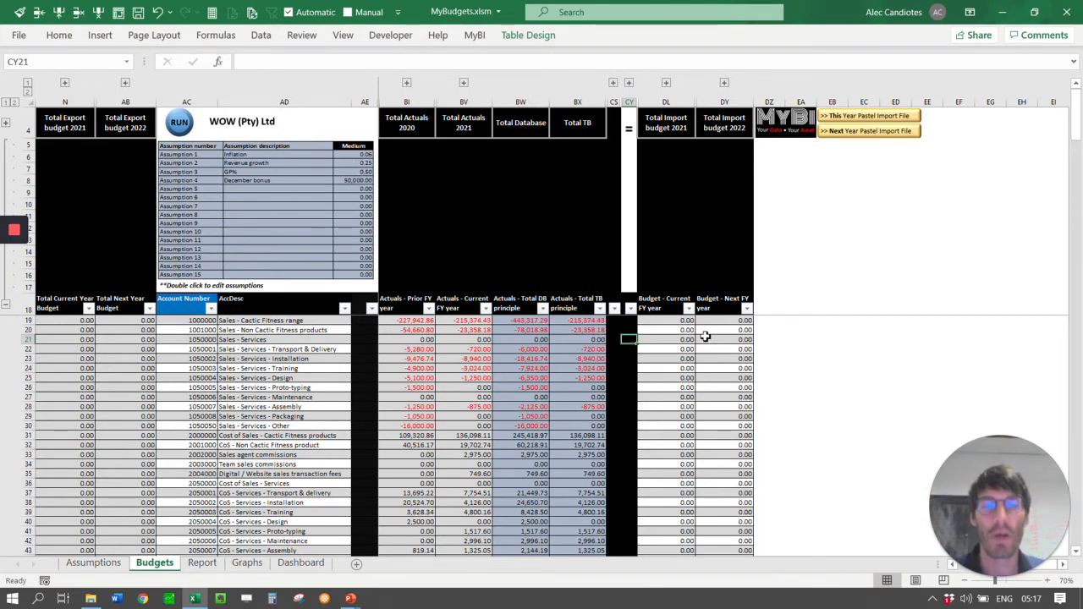
key("Right")
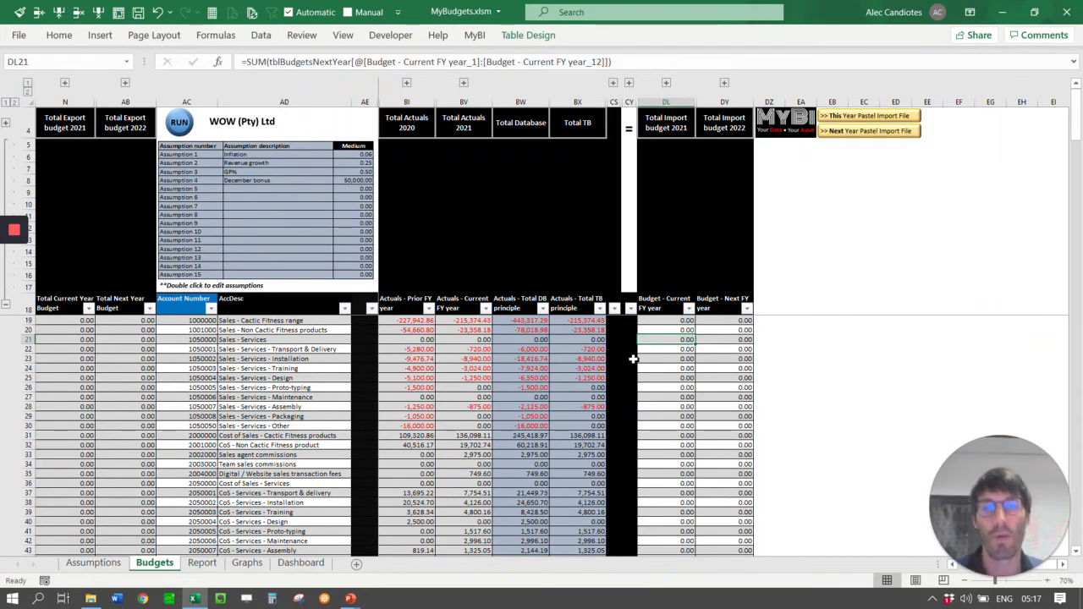
Expand the monthly columns behind Total Import budget 2021 and go to the first March 2020 budget cell, CZ19
left_click(662, 119)
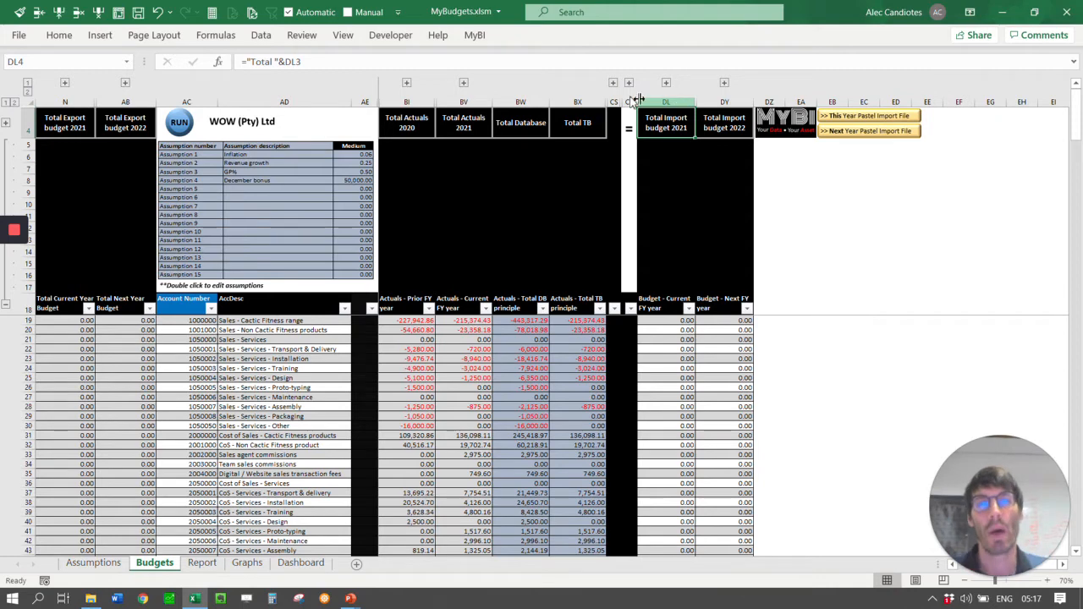
left_click(666, 83)
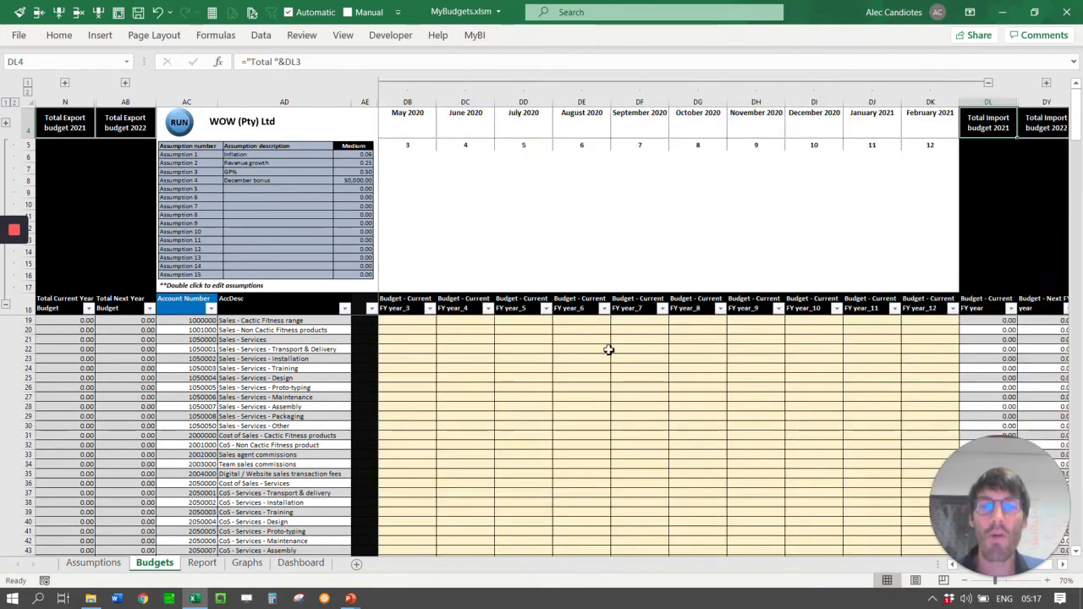
left_click(405, 338)
key("Left")
key("Left")
key("Left")
key("Left")
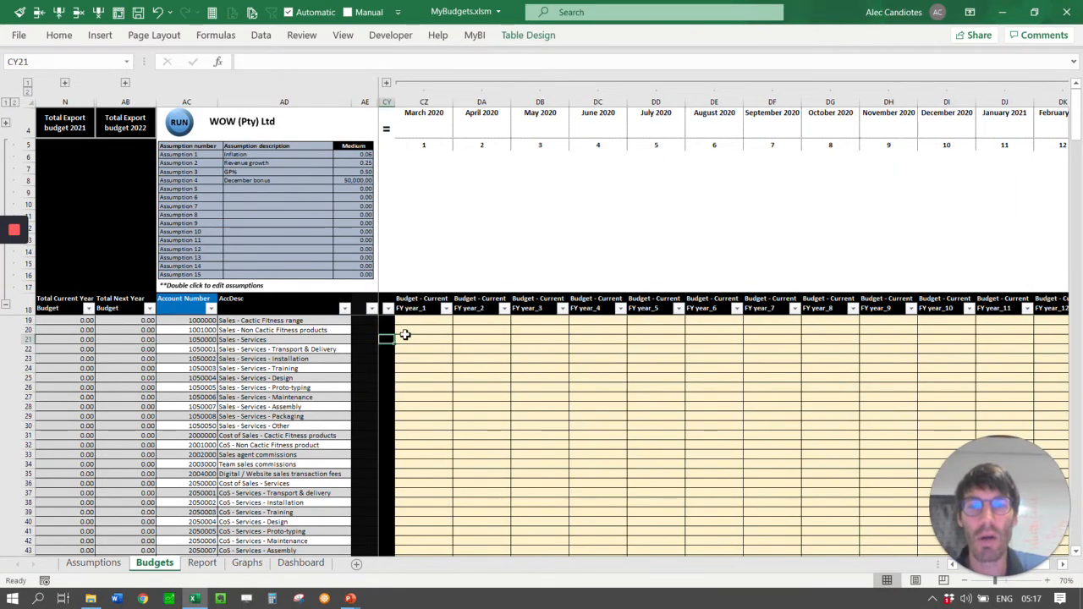
key("Right")
key("Right")
key("Up")
key("Right")
key("Up")
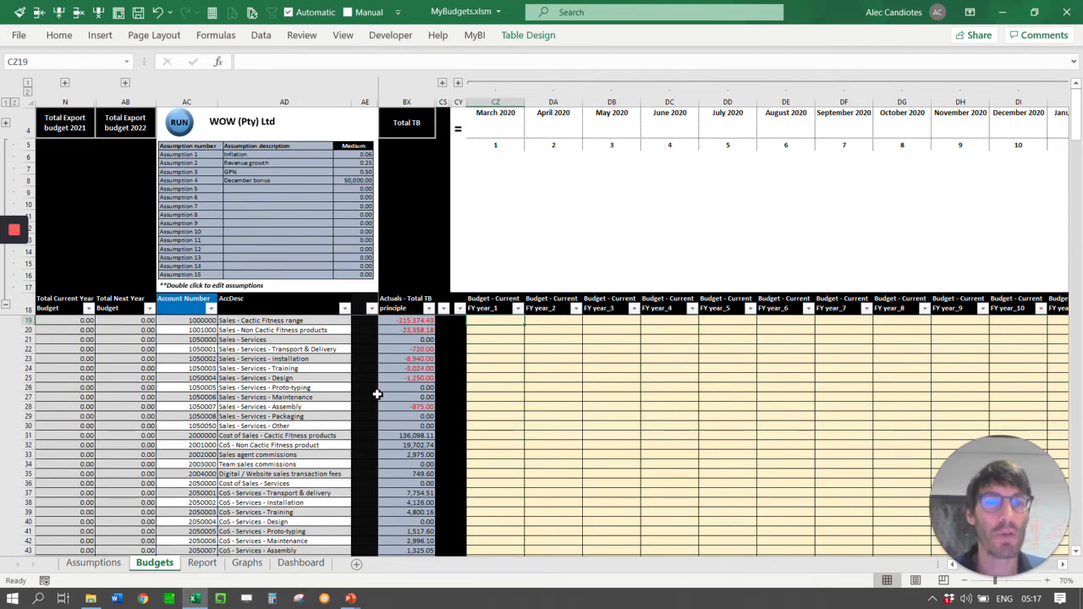
Expand the grouped quarterly columns beside the totals and review the quarterly actuals and budgets back to 2021 Q1
left_click(413, 339)
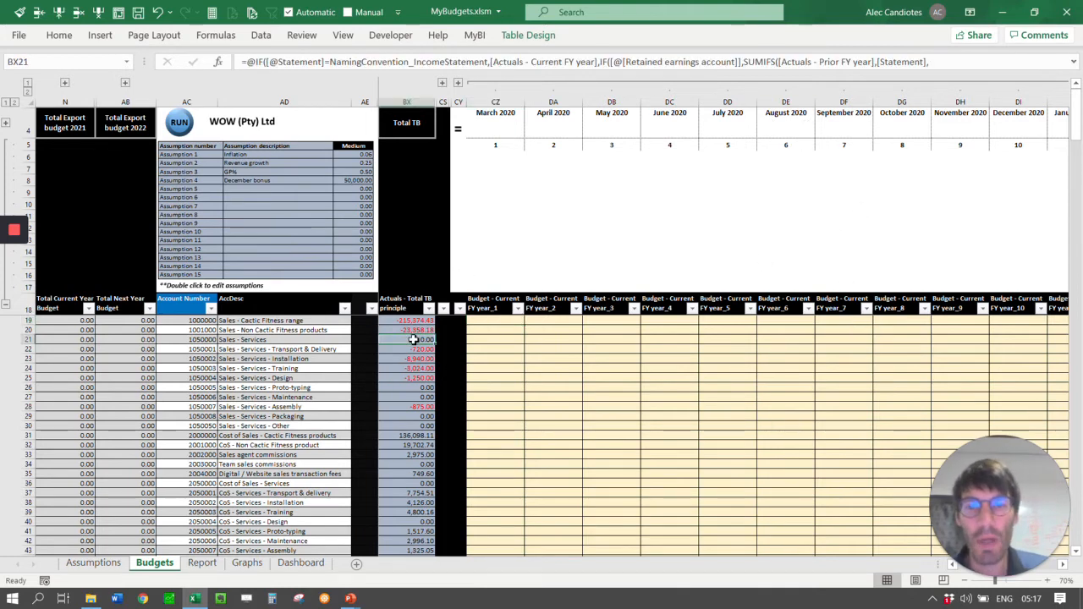
key("Left")
key("Left")
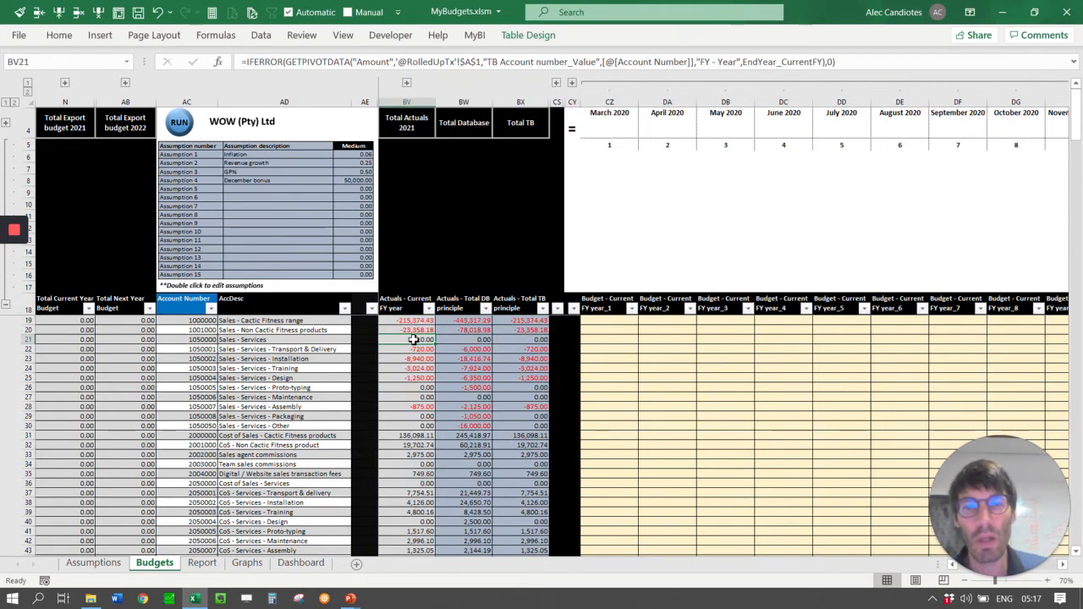
left_click(557, 82)
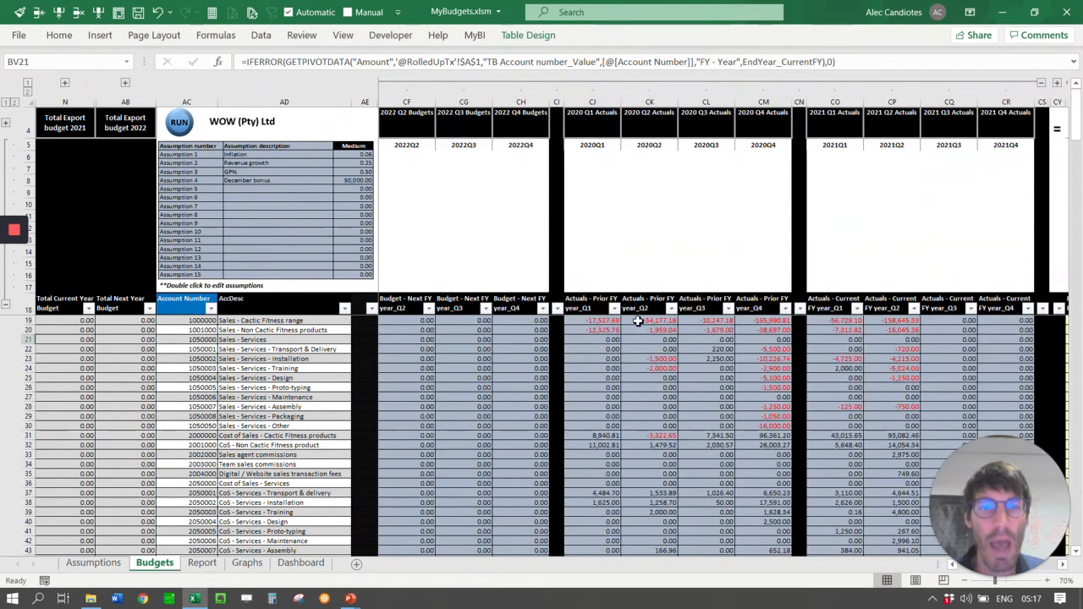
left_click(406, 358)
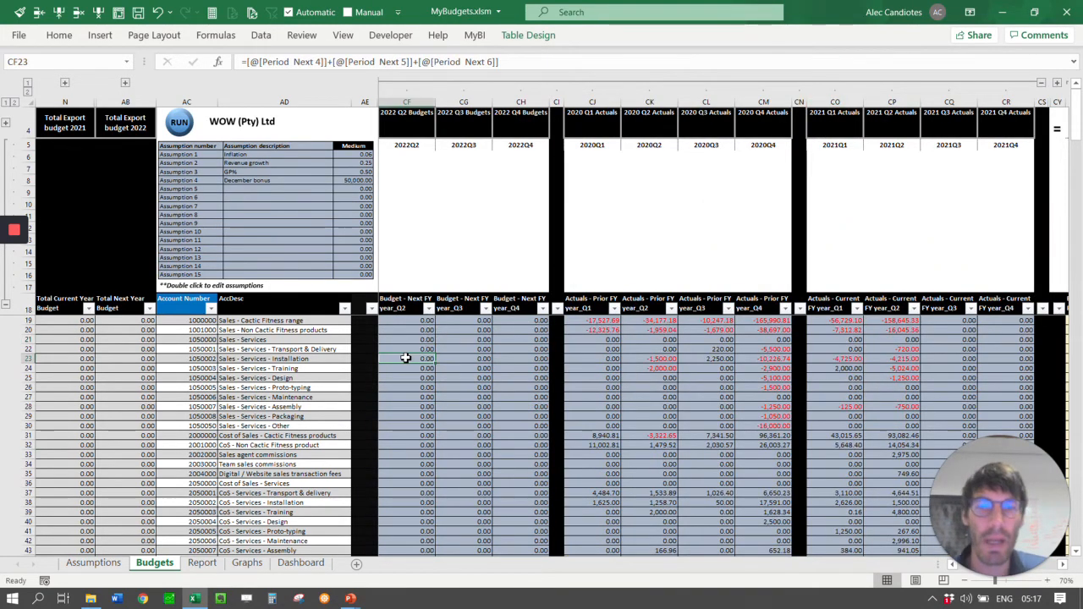
key("Left")
key("Left")
key("Left")
key("Left")
key("Left")
key("Left")
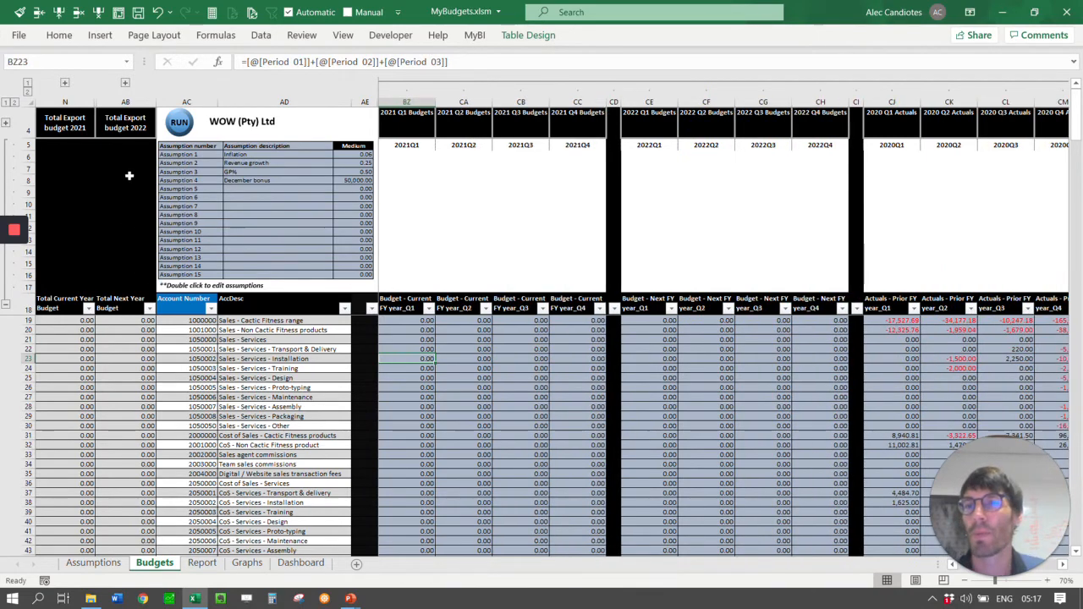
Collapse all column groups and expand the monthly columns behind Total Actuals 2021
left_click(28, 85)
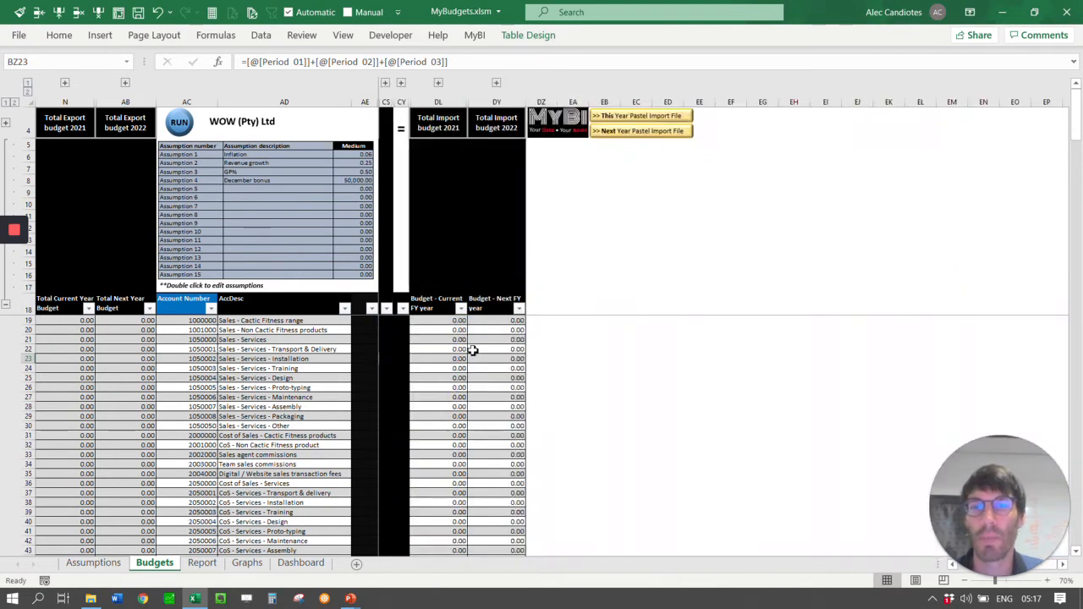
key("Left")
key("Left")
key("Left")
key("Left")
key("Left")
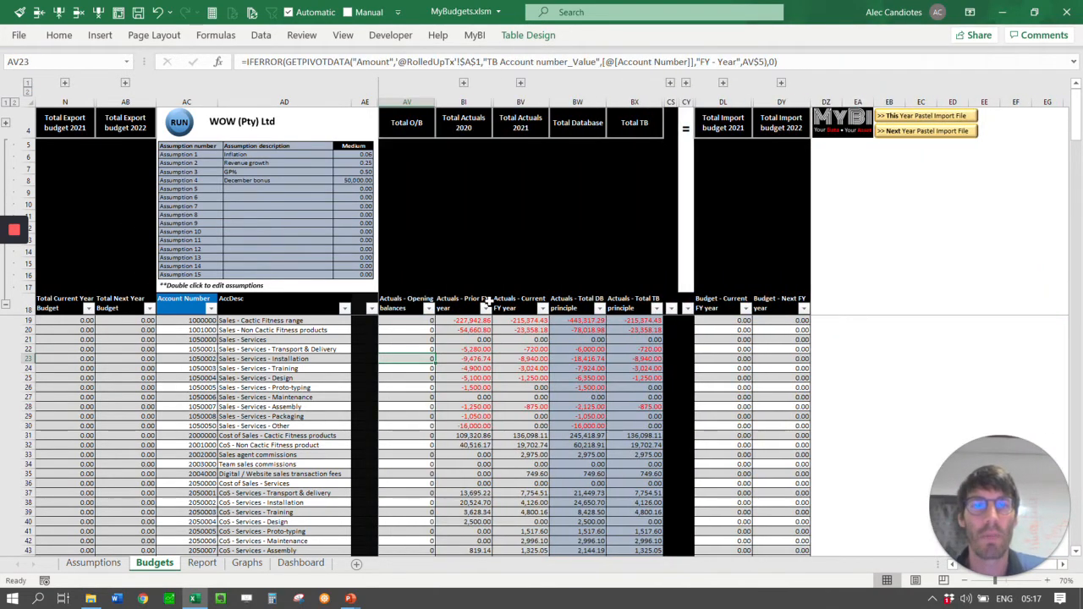
left_click(520, 82)
left_click(557, 332)
Examine the monthly Actuals - Current FY year values for the sales accounts, ending at August 2020 in BO19
key("Left")
key("Left")
key("Left")
key("Left")
key("Left")
key("Left")
key("Left")
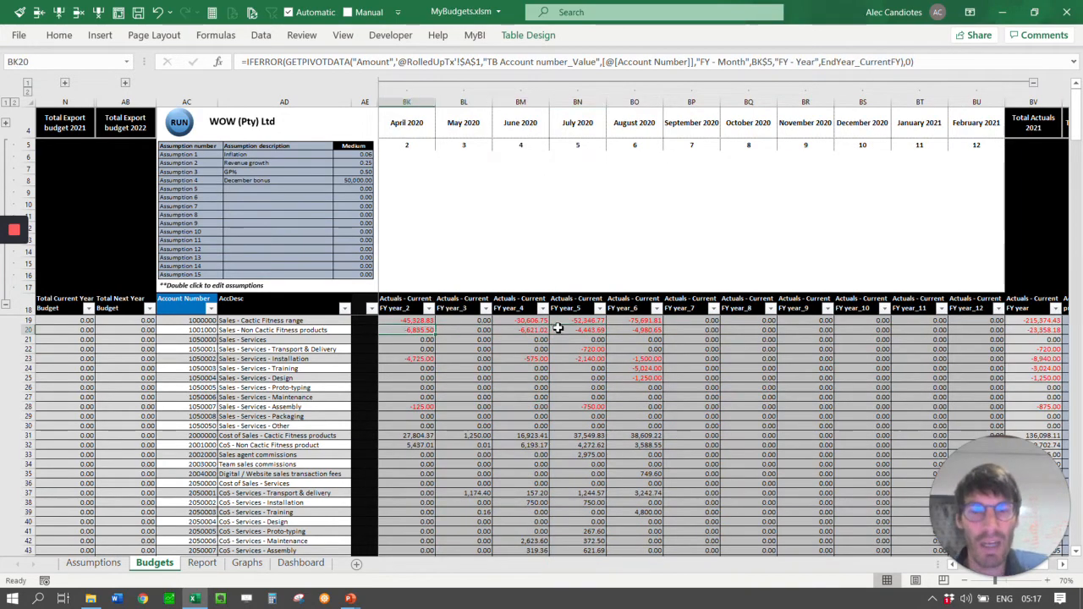
key("Up")
key("Right")
key("Right")
key("Right")
key("Right")
key("Right")
key("Right")
key("Right")
key("Right")
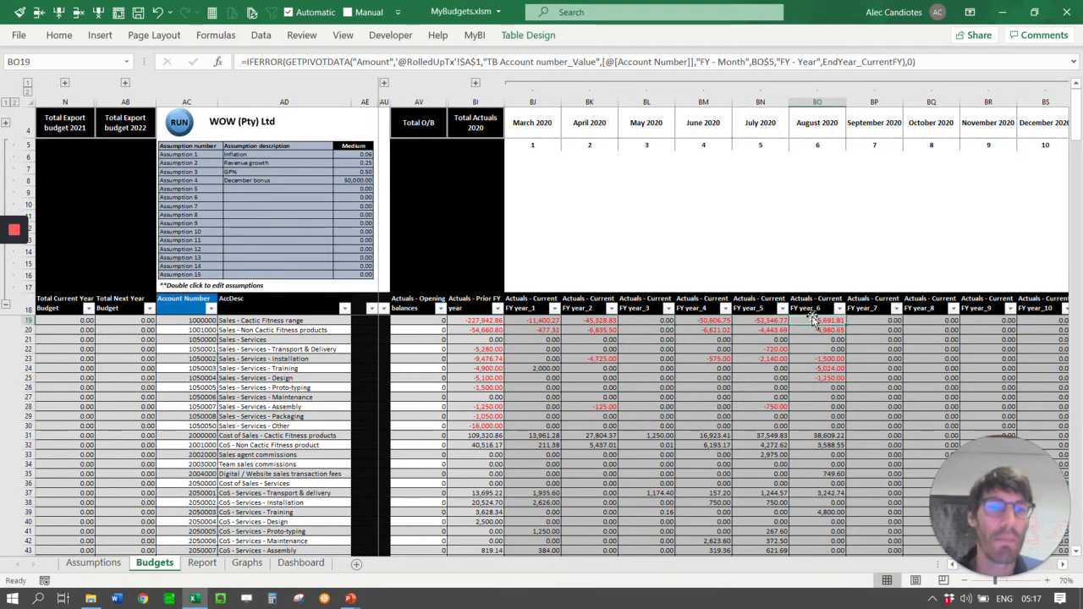
Collapse all column groups, expand only the Total Import budget 2021 months, and select CZ19 under March 2020
left_click(29, 90)
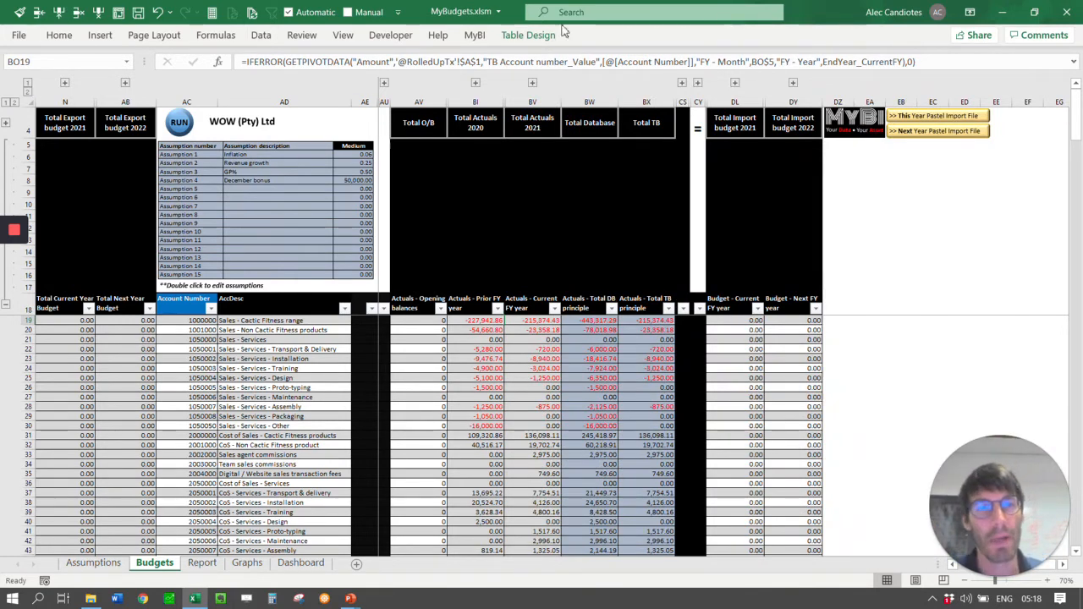
left_click(735, 84)
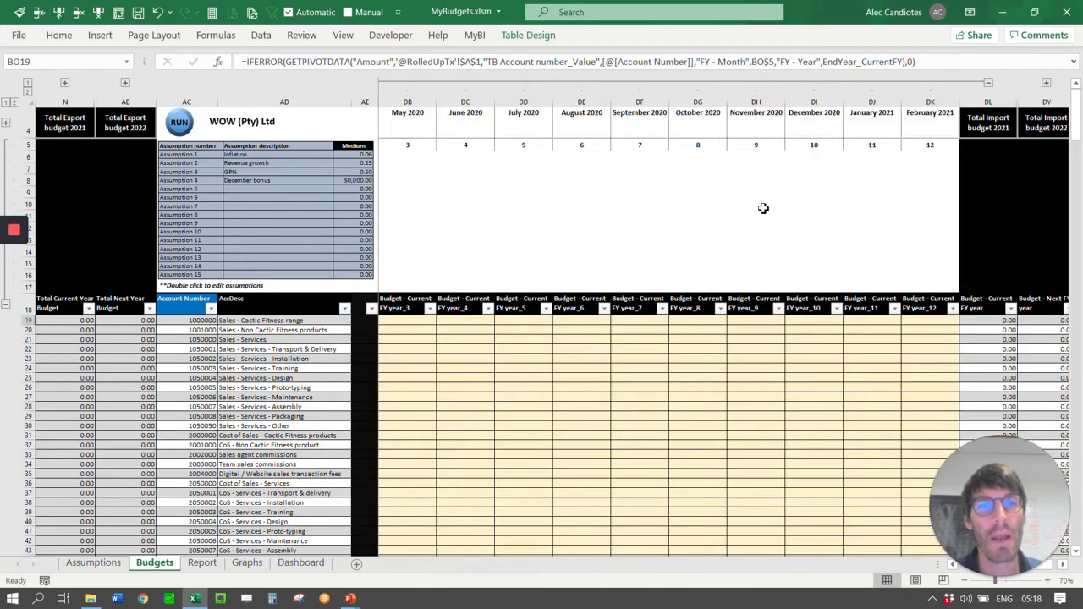
left_click(407, 330)
key("Left")
key("Left")
key("Up")
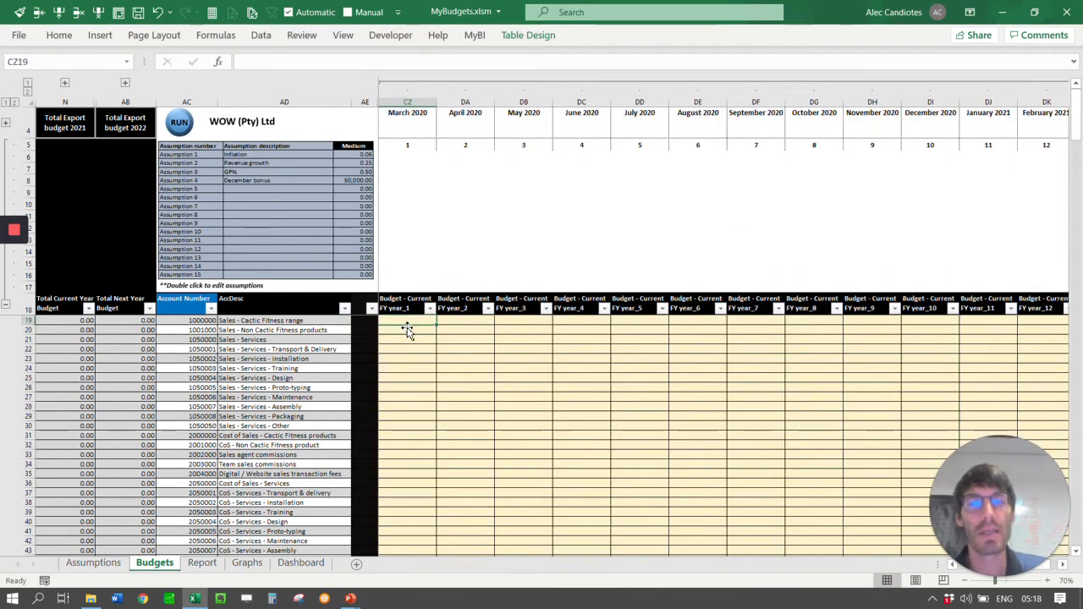
key("Right")
key("Left")
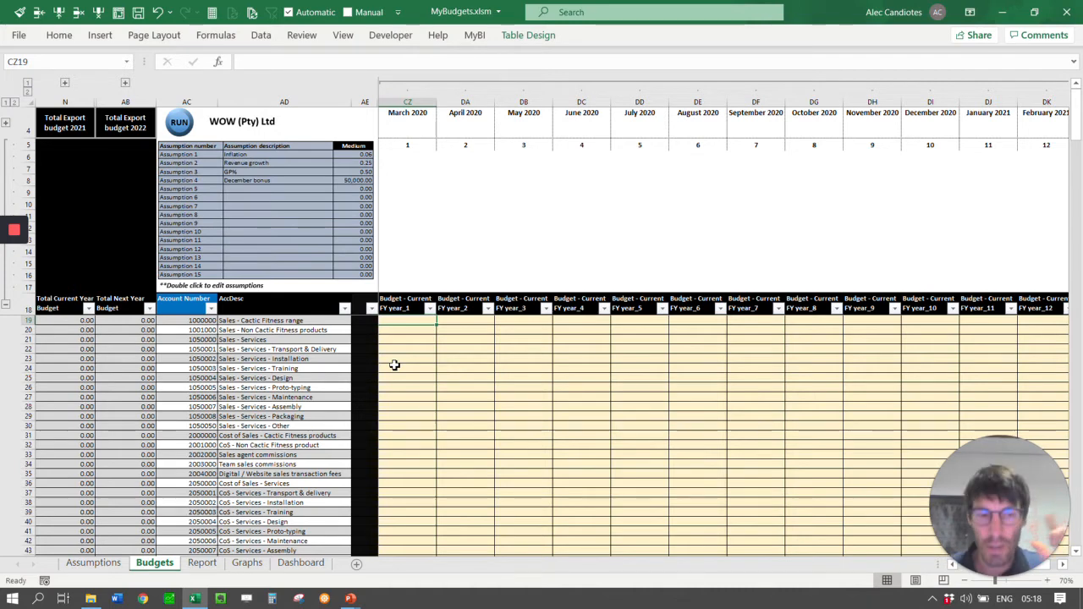
Enter the formula =@[Actuals - Current FY year_1] in CZ19 for the Sales - Cactic Fitness range account
type("=")
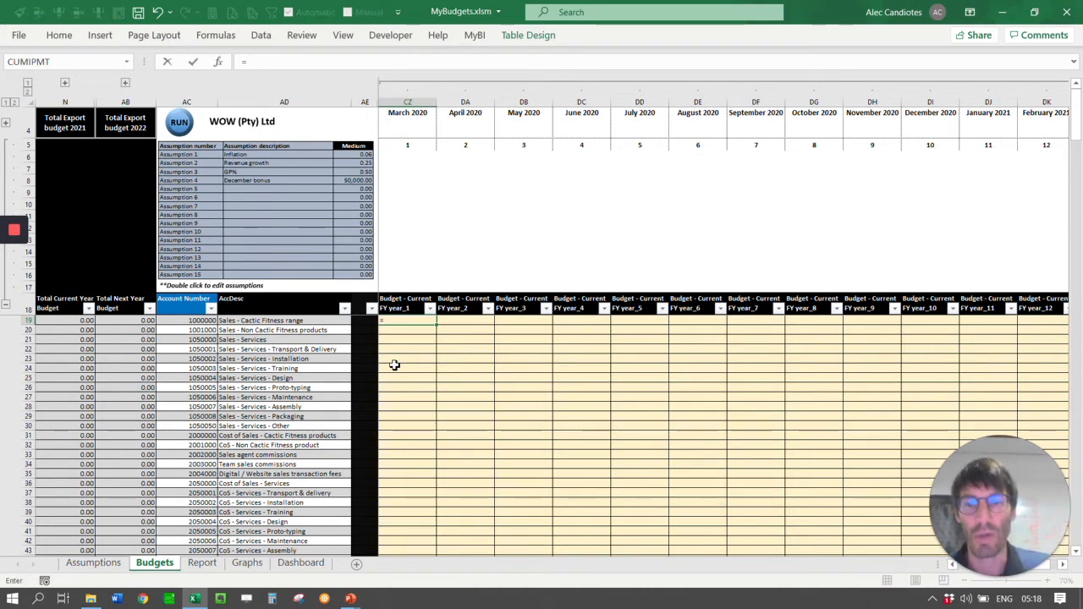
type("@[")
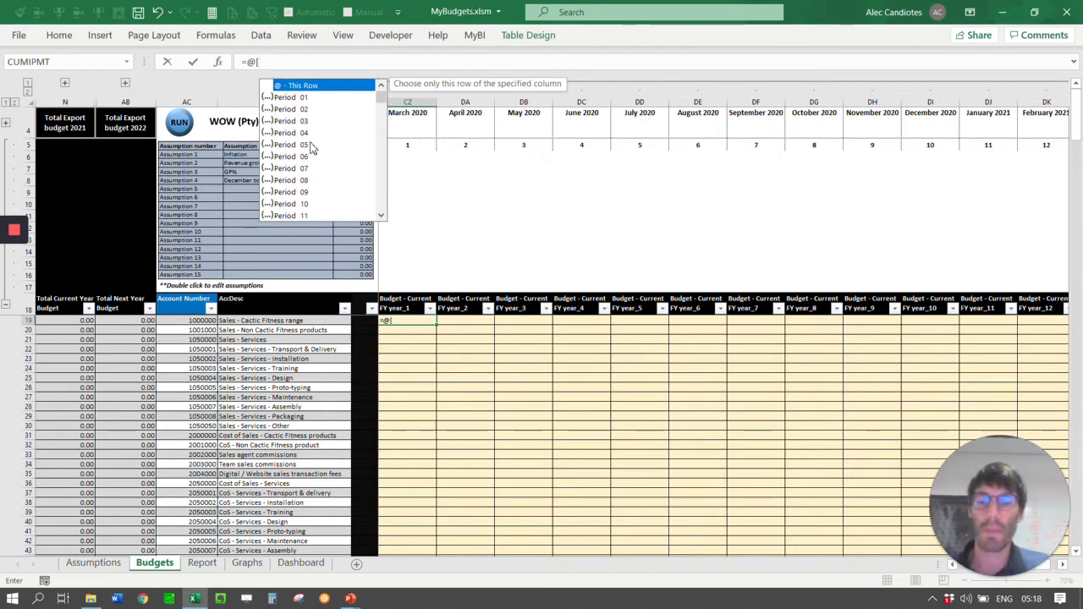
type("actual")
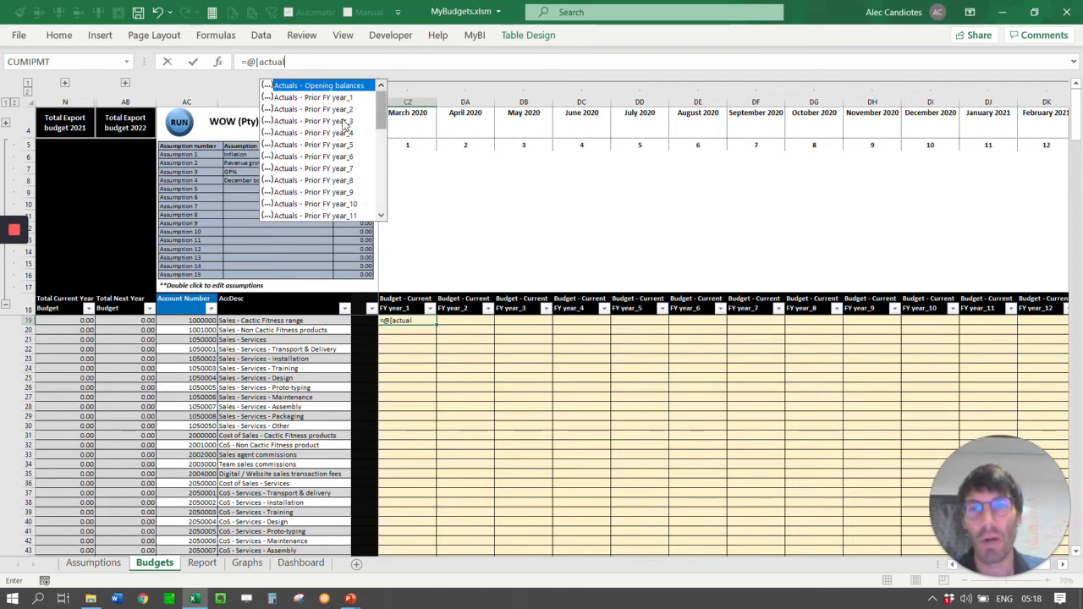
scroll(380, 214, "down", 2)
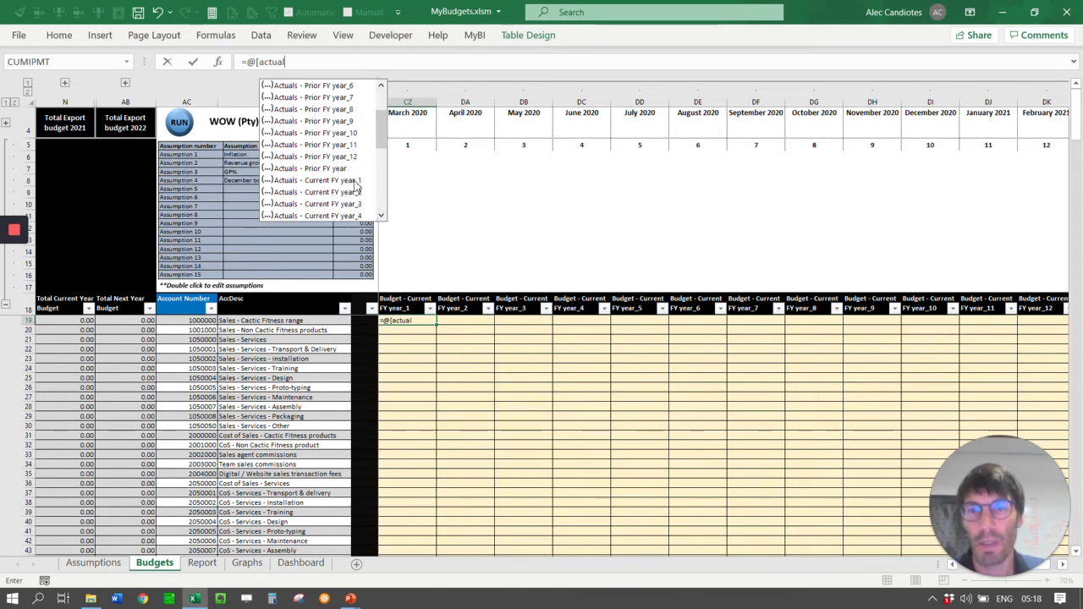
double_click(353, 181)
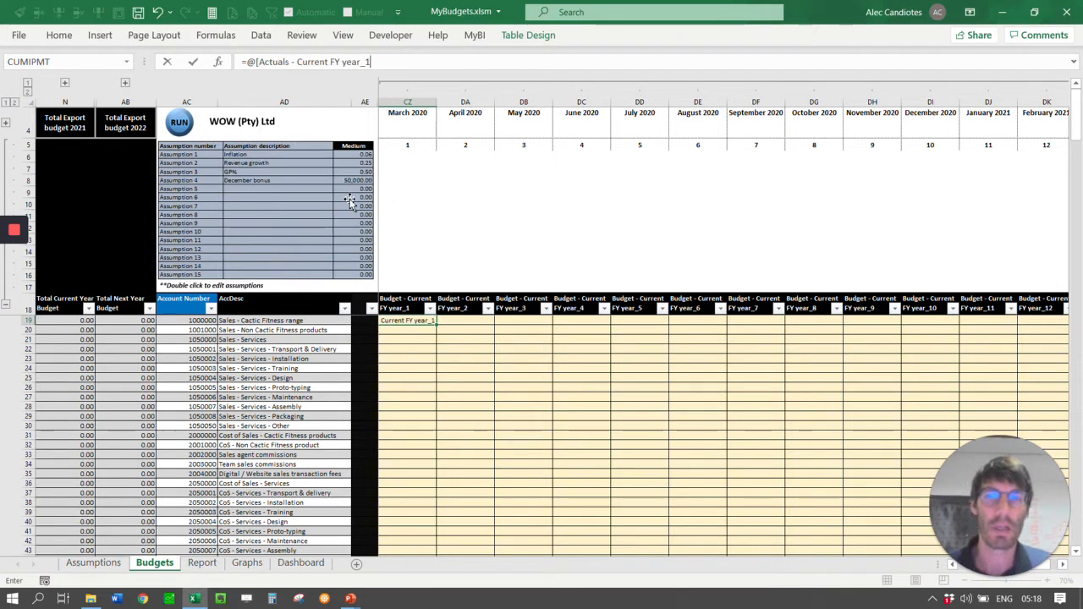
type("]")
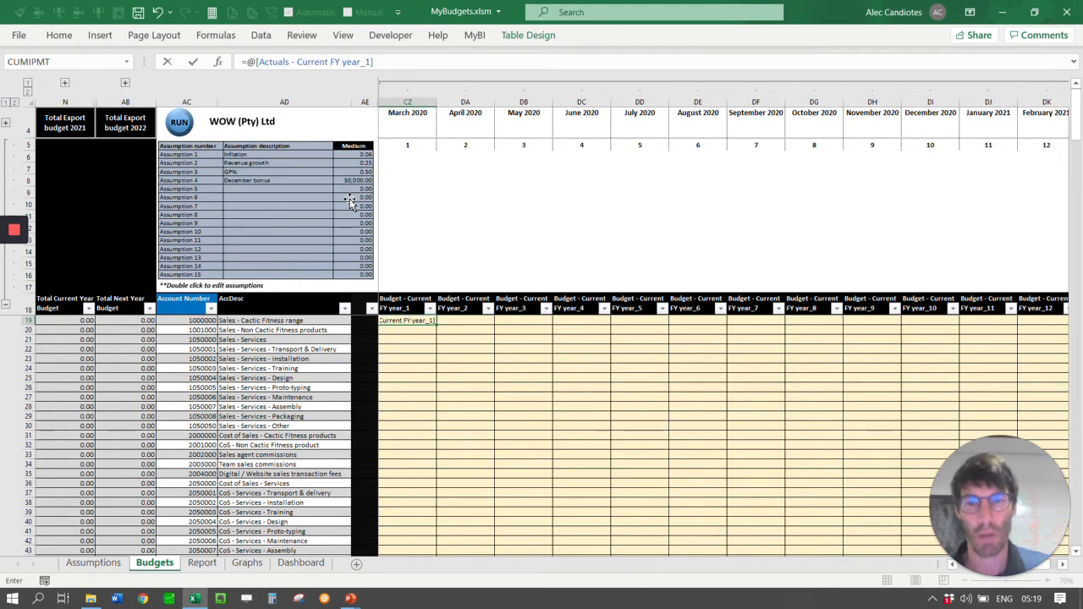
key("Return")
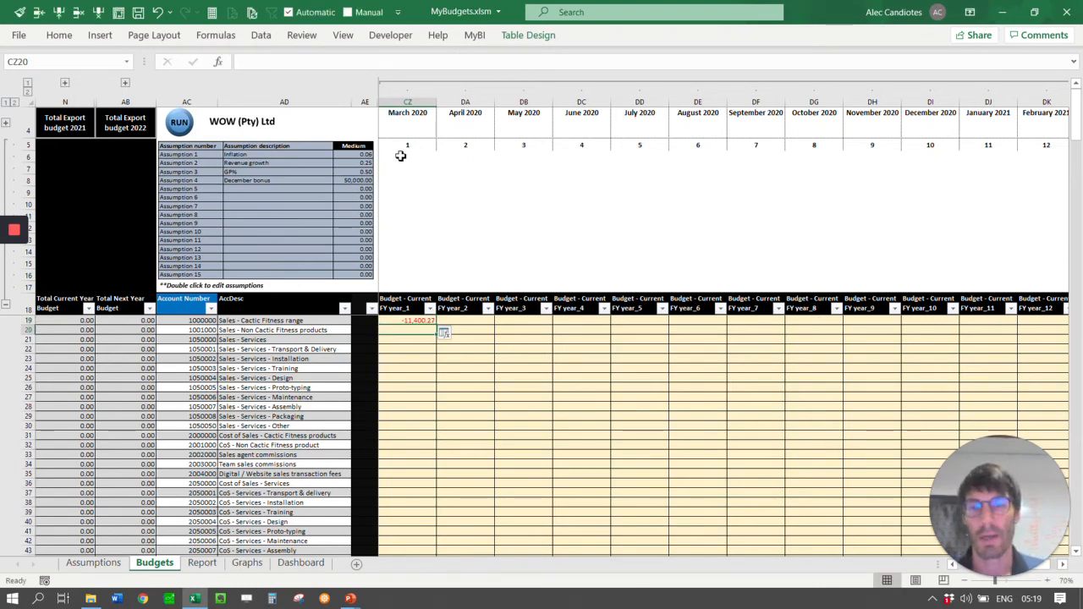
Try to copy the CZ19 formula down the whole Budget - Current FY year_1 column
left_click(416, 320)
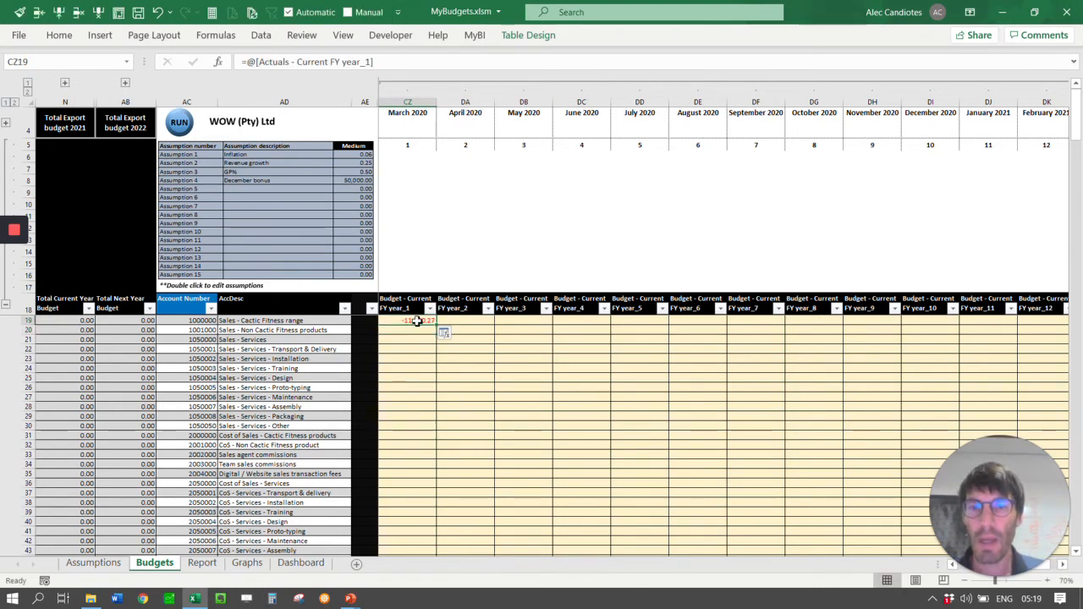
key("Down")
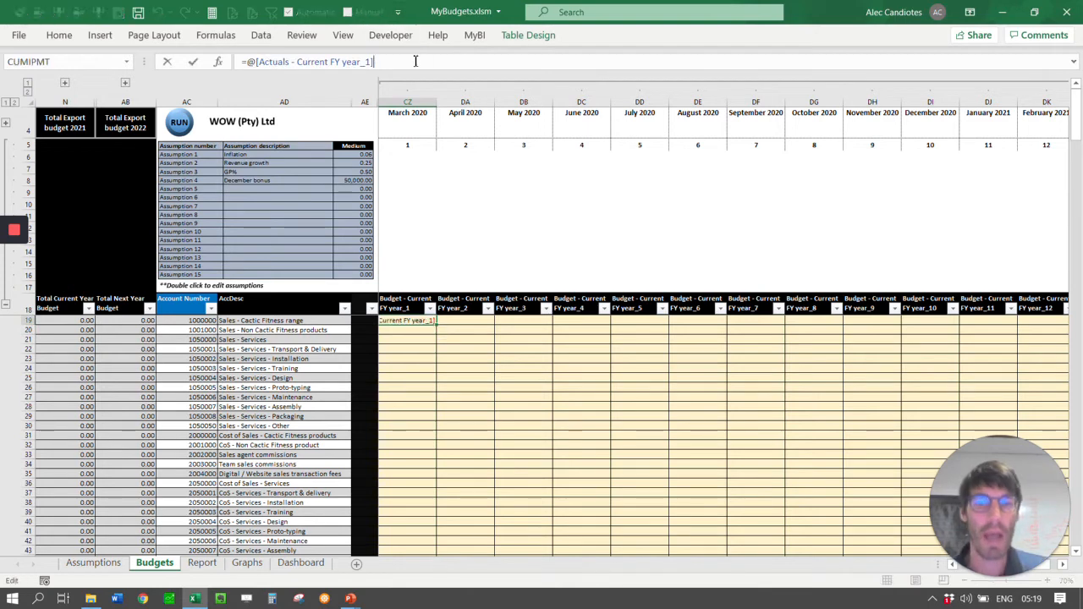
key("ctrl+c")
key("Up")
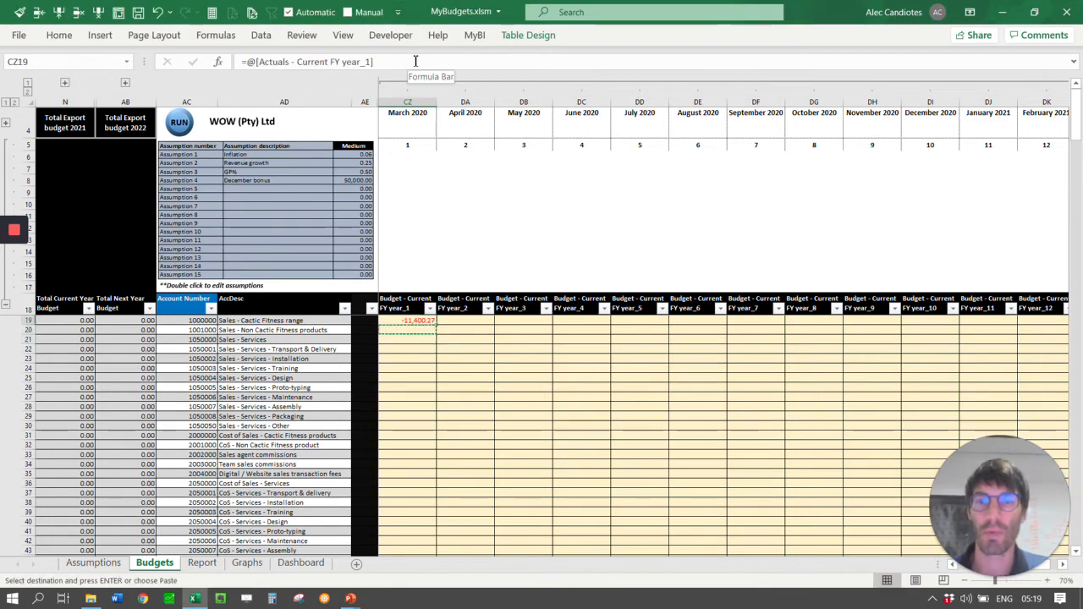
key("Up")
key("Down")
key("ctrl+shift+Down")
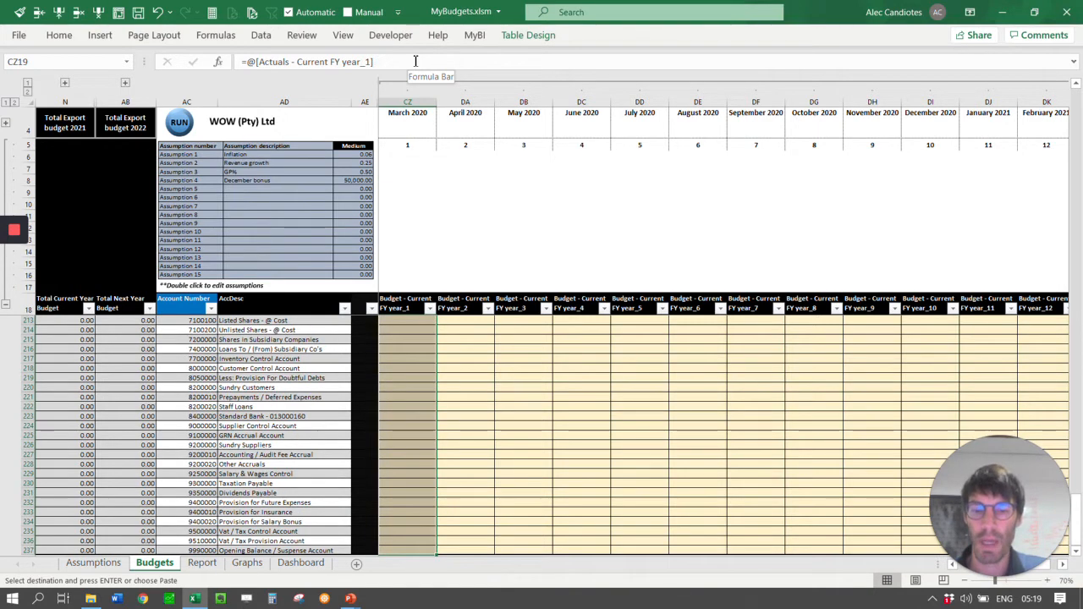
key("ctrl+v")
key("Up")
key("Down")
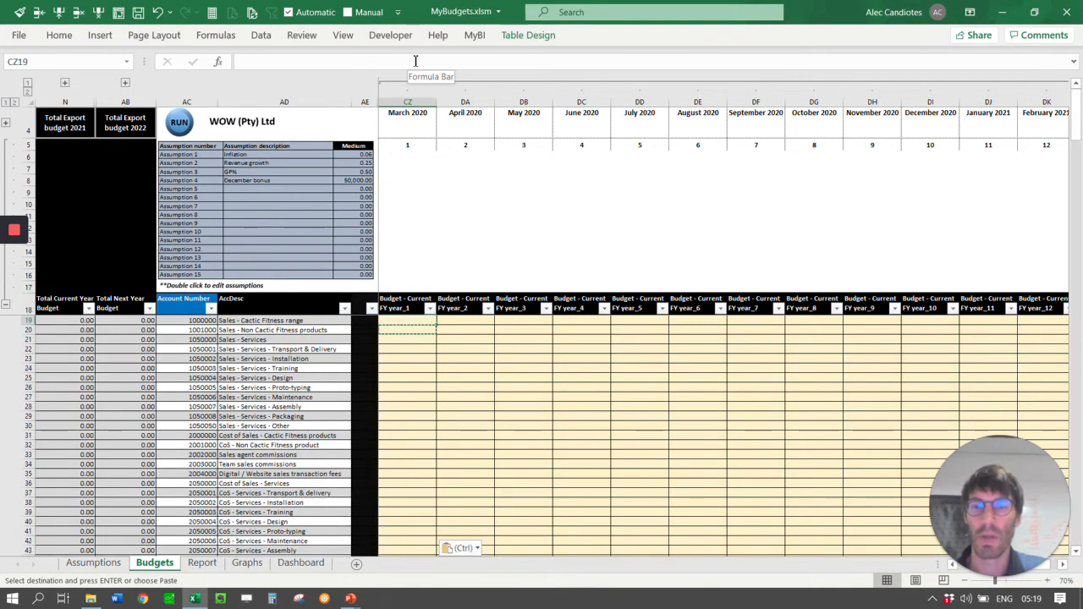
Undo the last paste over the Budget - Current FY year_1 column
key("Up")
key("Down")
key("Down")
key("ctrl+z")
Copy the formula from CZ19 down to every account row in the Budget - Current FY year_1 column
key("Up")
key("Down")
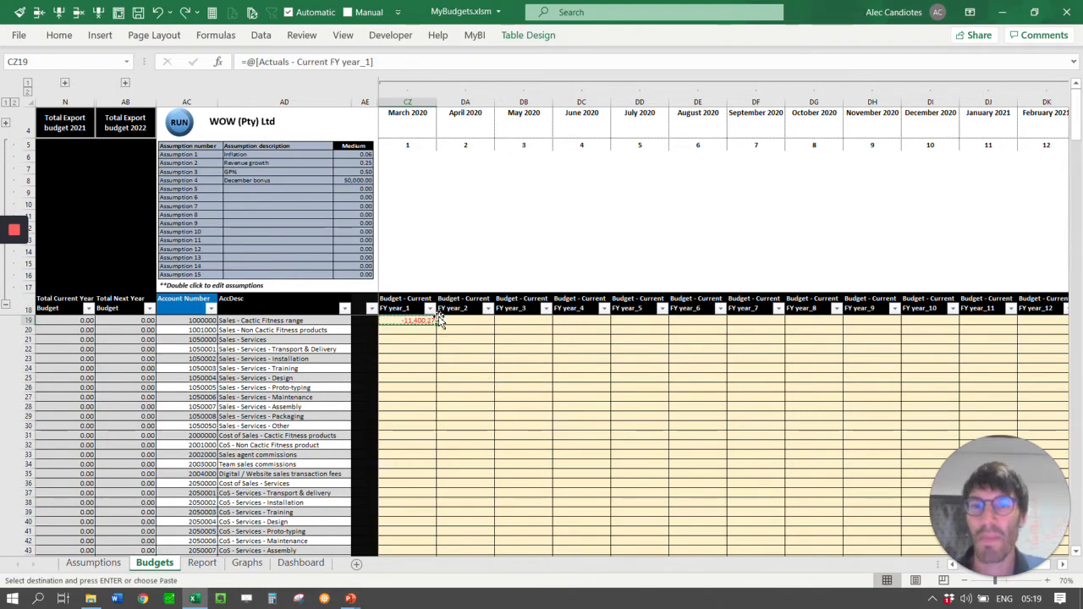
key("ctrl+shift+Down")
key("ctrl+v")
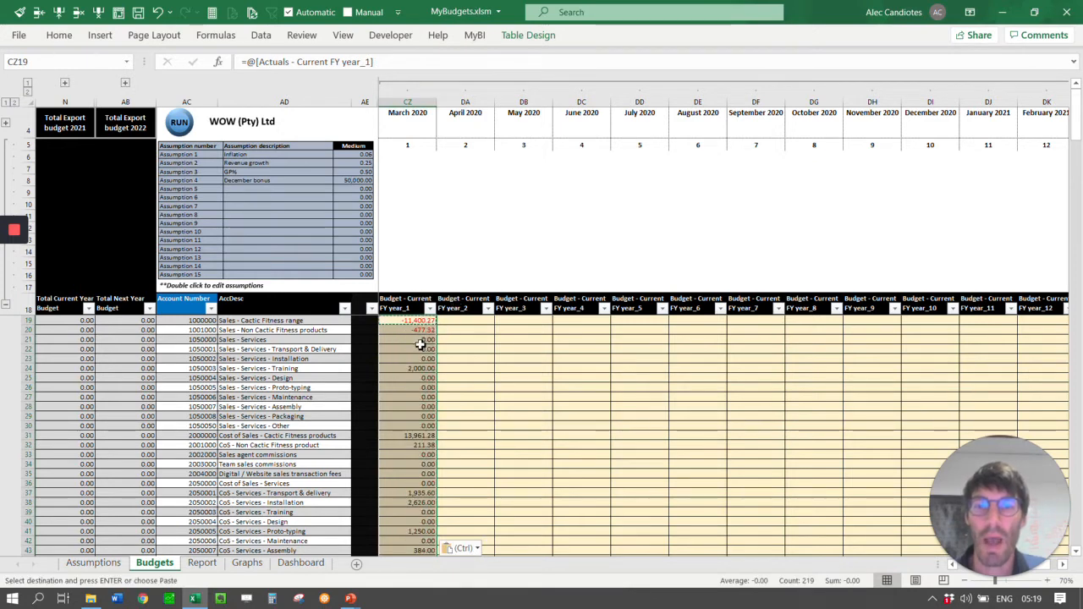
left_click(415, 324)
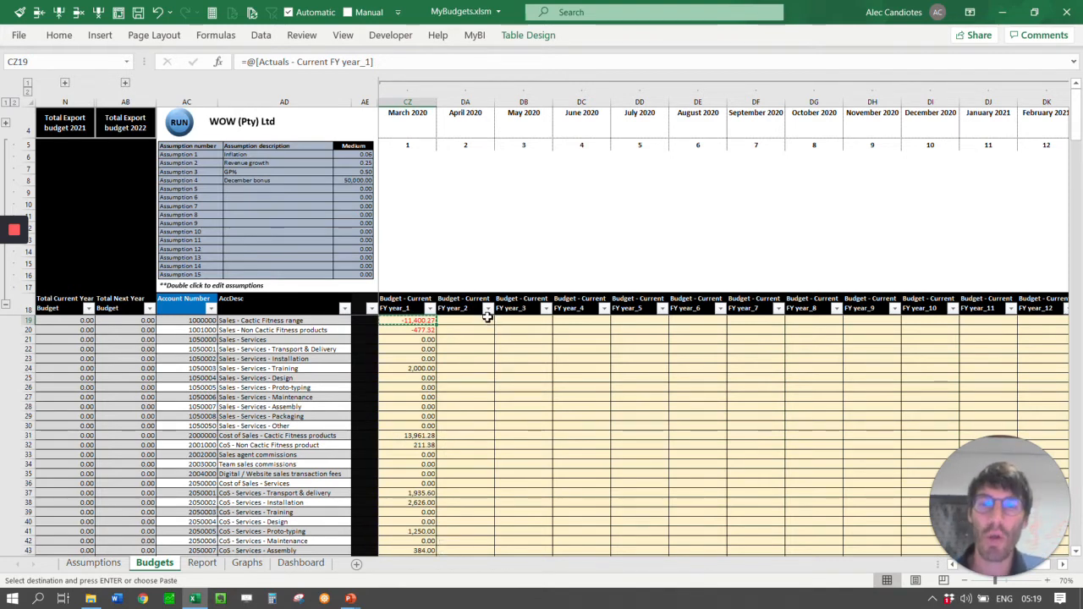
Copy the CZ19 formula into DA19 and change its reference to Actuals - Current FY year_2
left_click(488, 321)
key("ctrl+v")
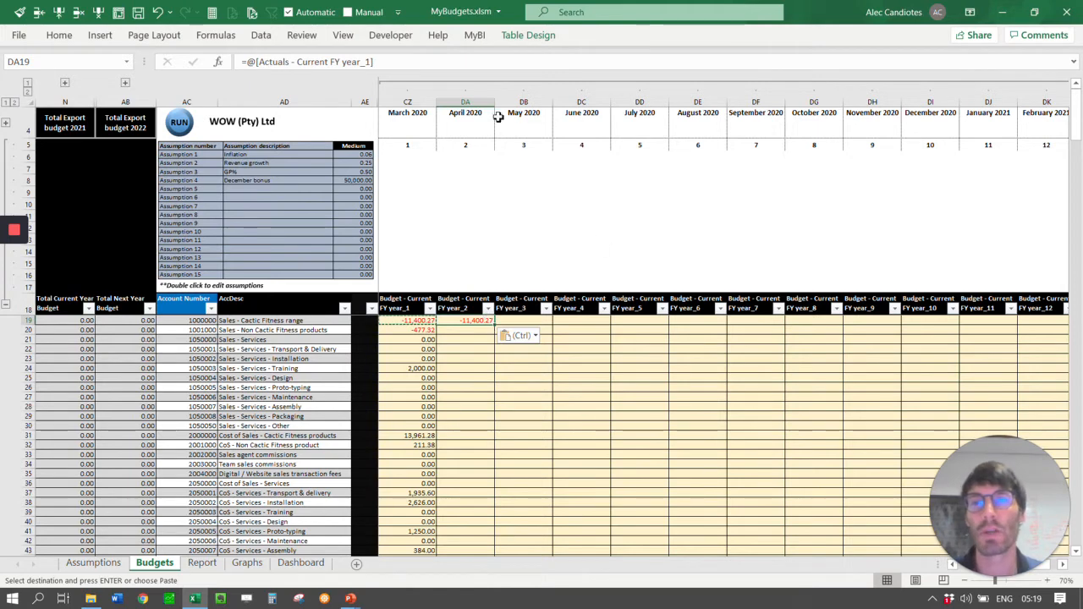
left_click(366, 62)
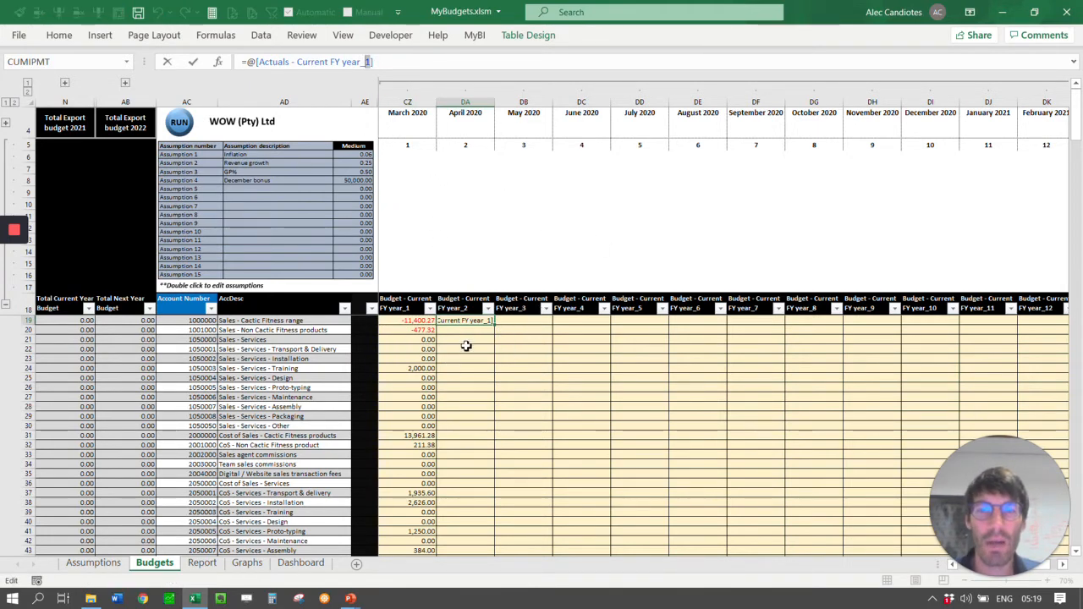
key("BackSpace")
type("2")
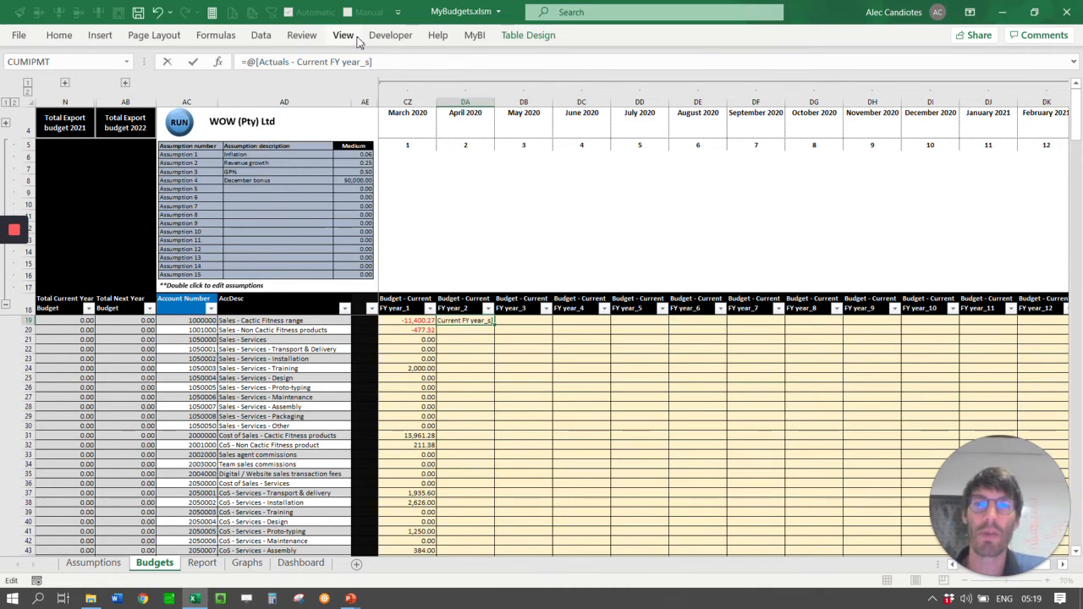
key("Return")
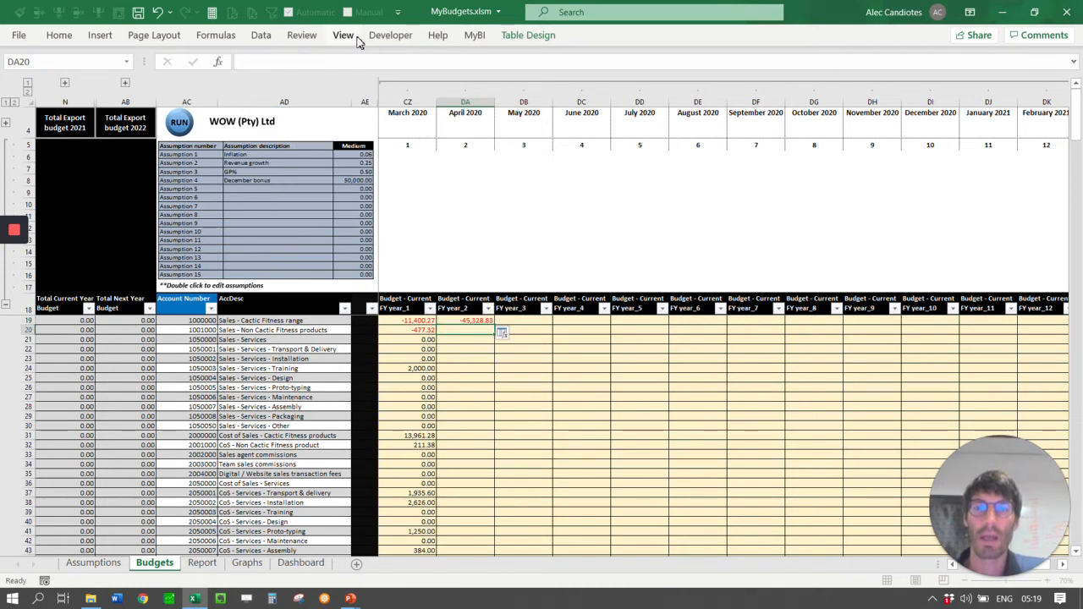
Fill the CZ19 formula across row 19 through Budget - Current FY year_6 and check the resulting formulas
left_click(420, 321)
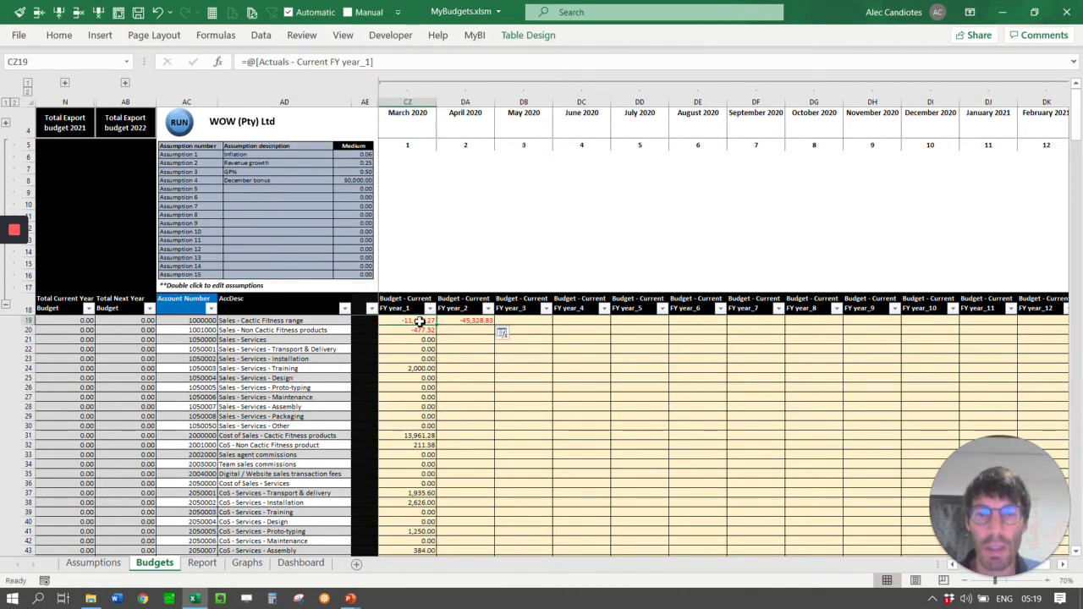
left_click_drag(435, 325, 727, 323)
left_click(410, 322)
left_click(487, 322)
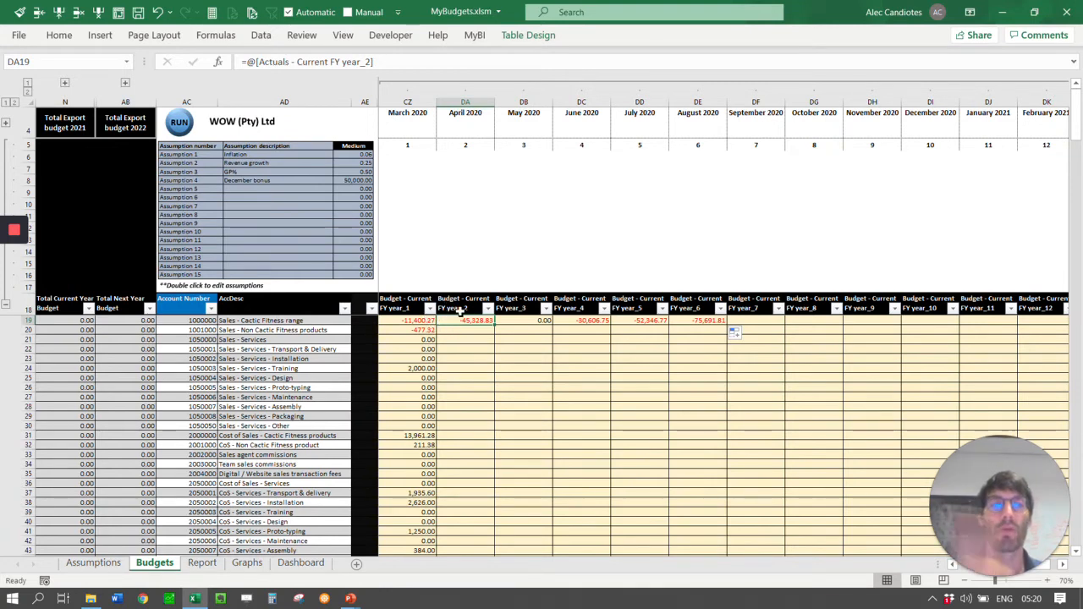
left_click(420, 321)
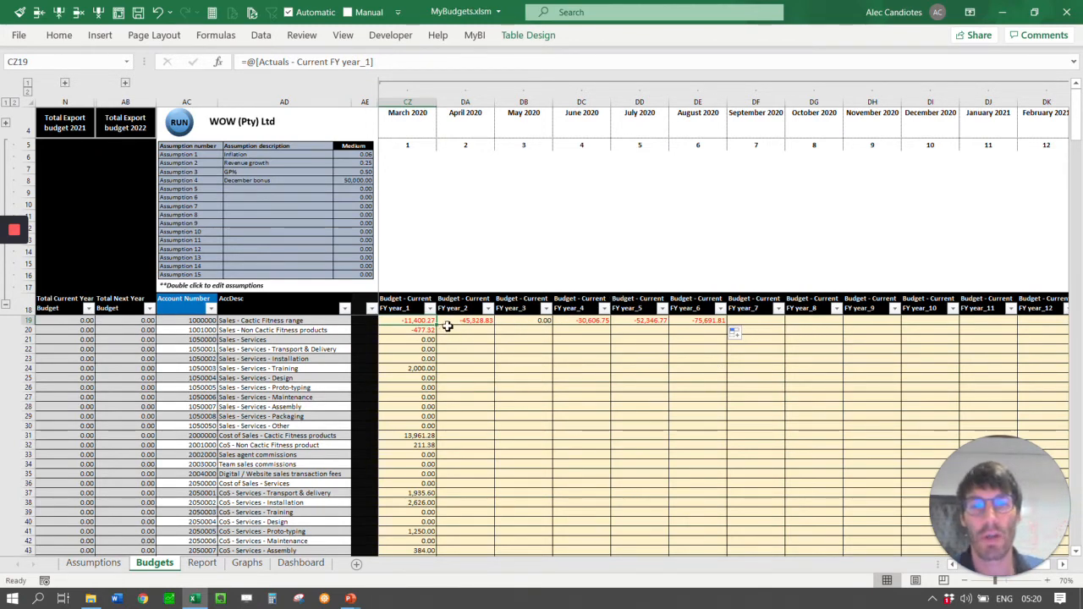
left_click_drag(457, 322, 702, 320)
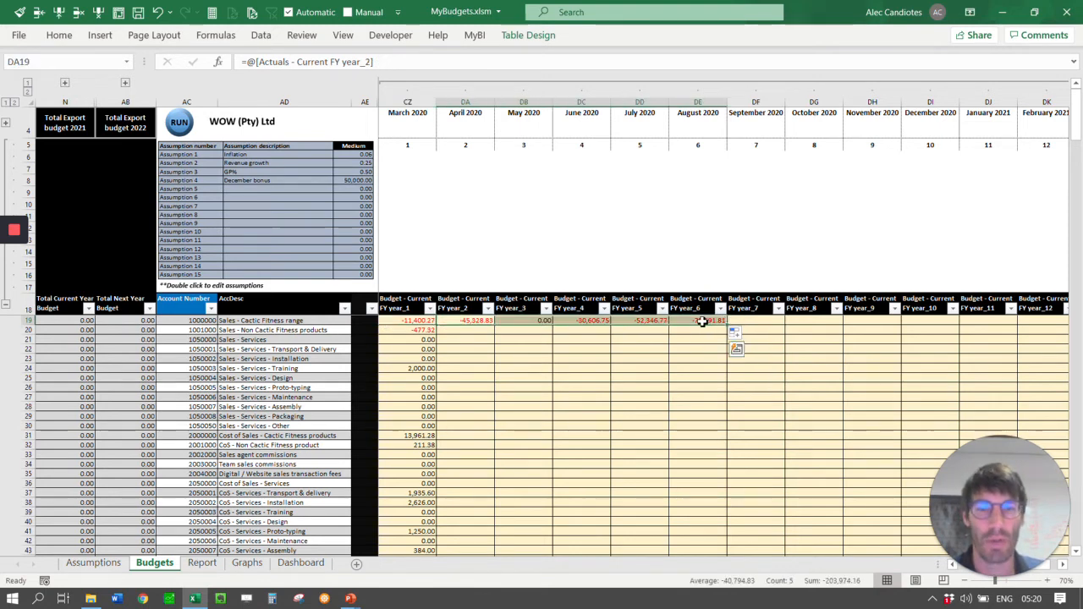
Copy the formulas in DA19:DE19 down to every account row in the Budget - Current FY year_2 to year_6 columns
left_click_drag(478, 321, 700, 319)
key("ctrl+c")
left_click_drag(473, 306, 691, 308)
key("ctrl+v")
left_click(642, 340)
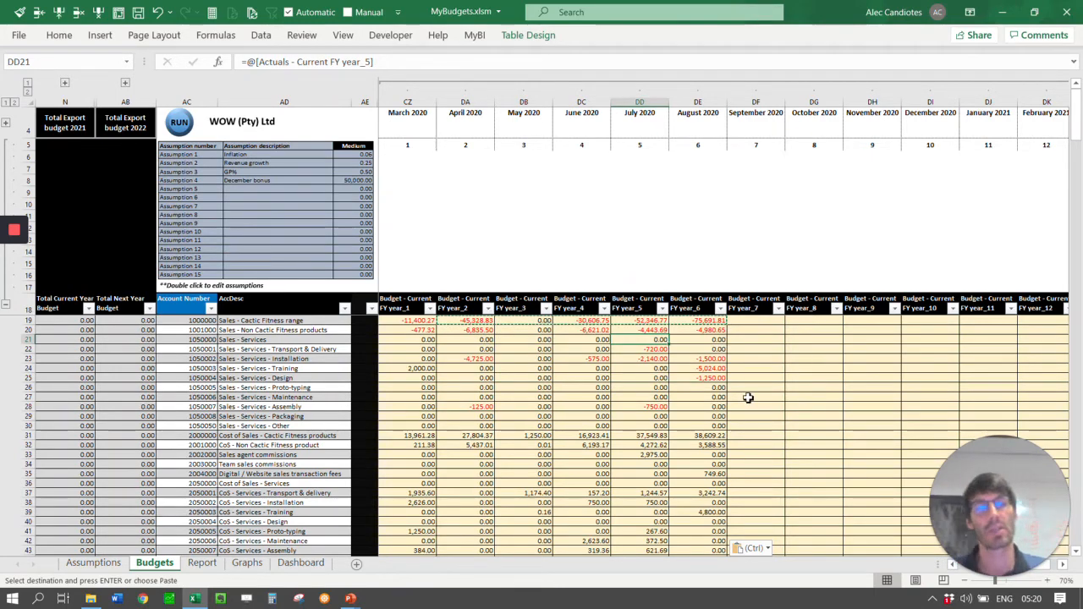
Refresh the income statement pivot table on the Report sheet to compare current-year actuals with the budget
left_click(201, 562)
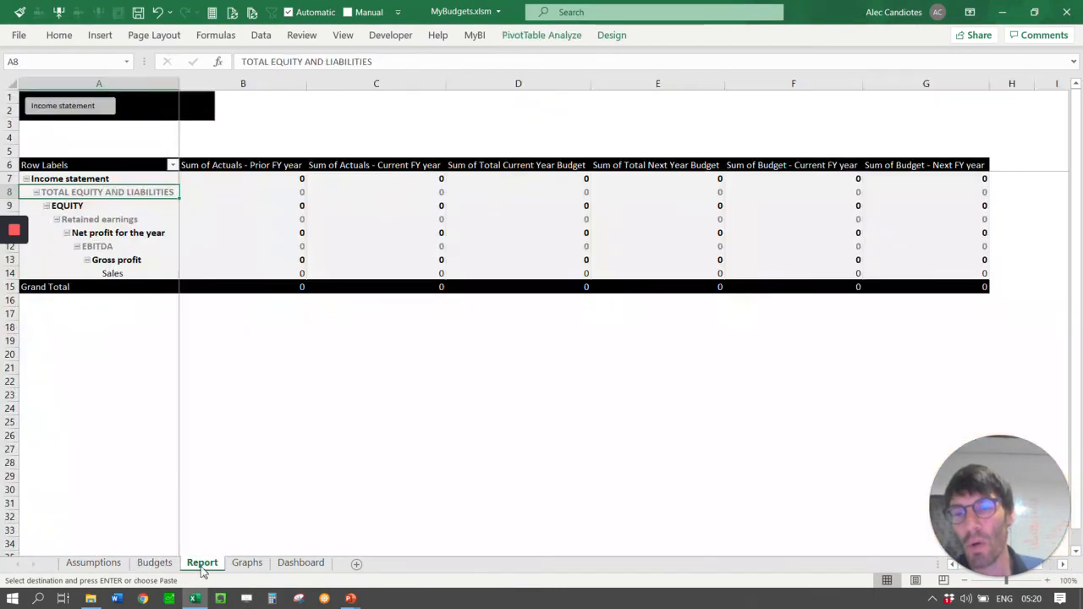
right_click(389, 205)
left_click(478, 276)
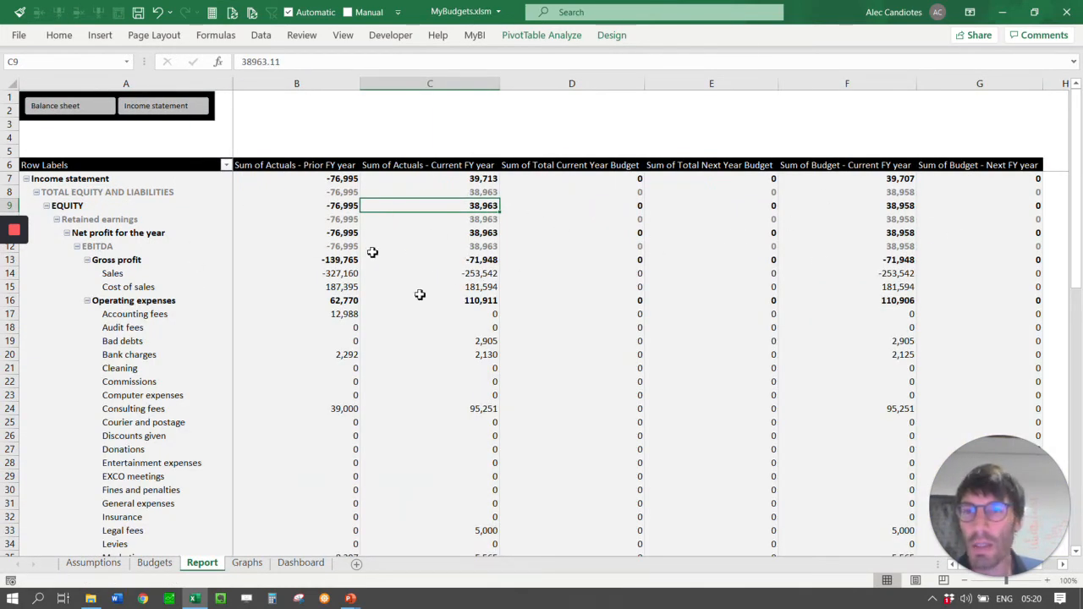
mouse_move(371, 340)
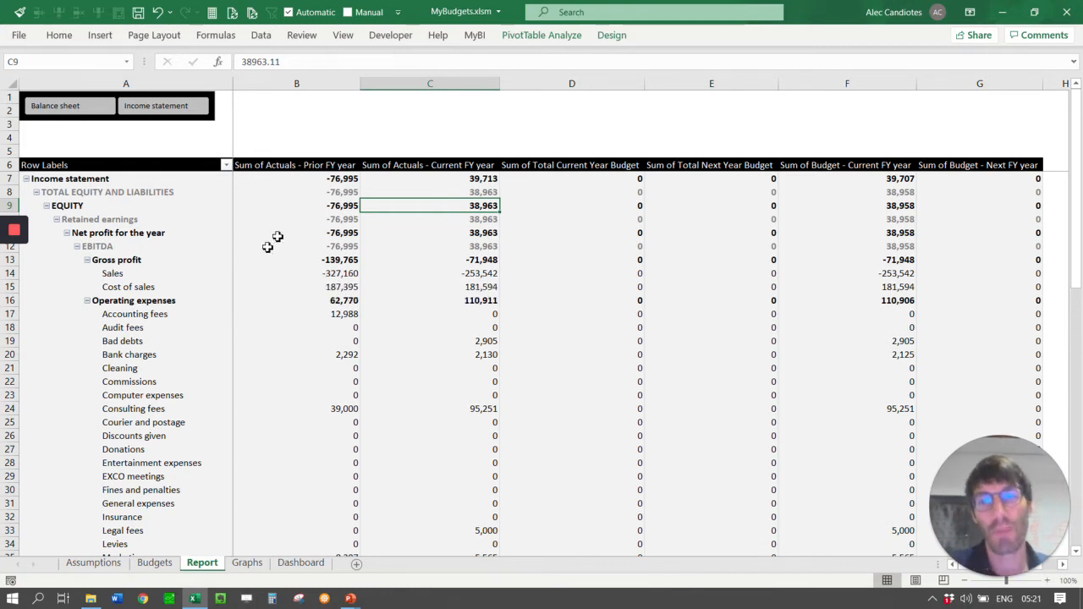
Return to the Budgets sheet and select the sales account descriptions in AD19:AD30 for review
left_click(175, 563)
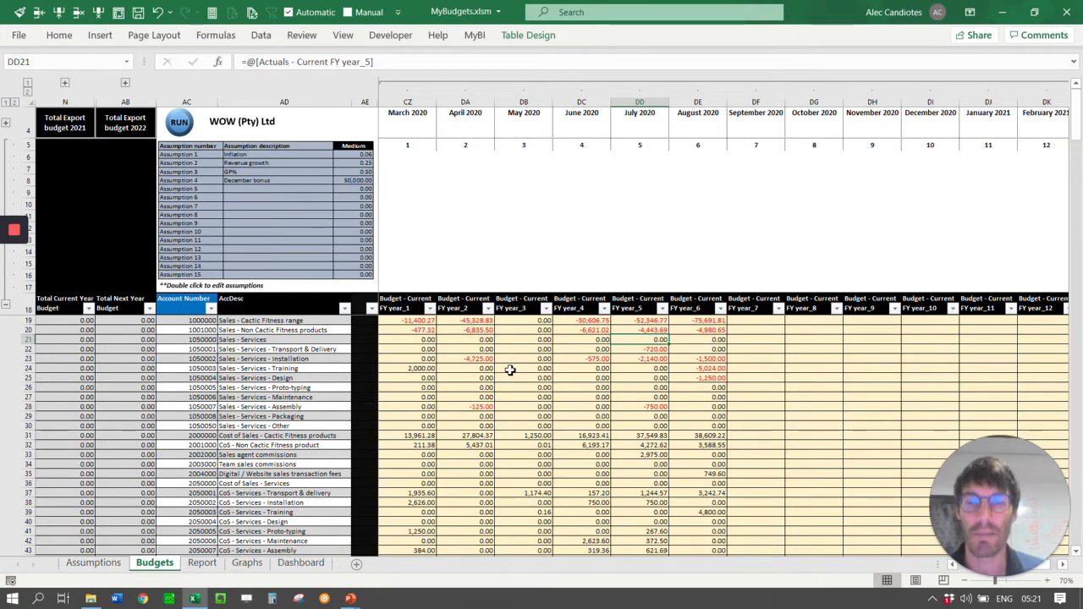
left_click(701, 297)
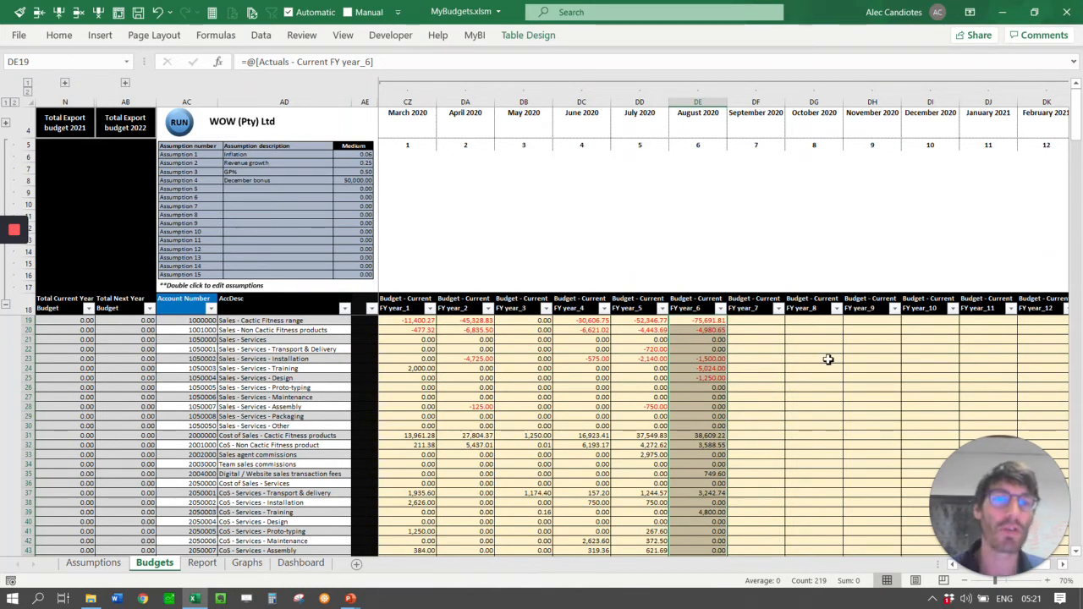
left_click(772, 321)
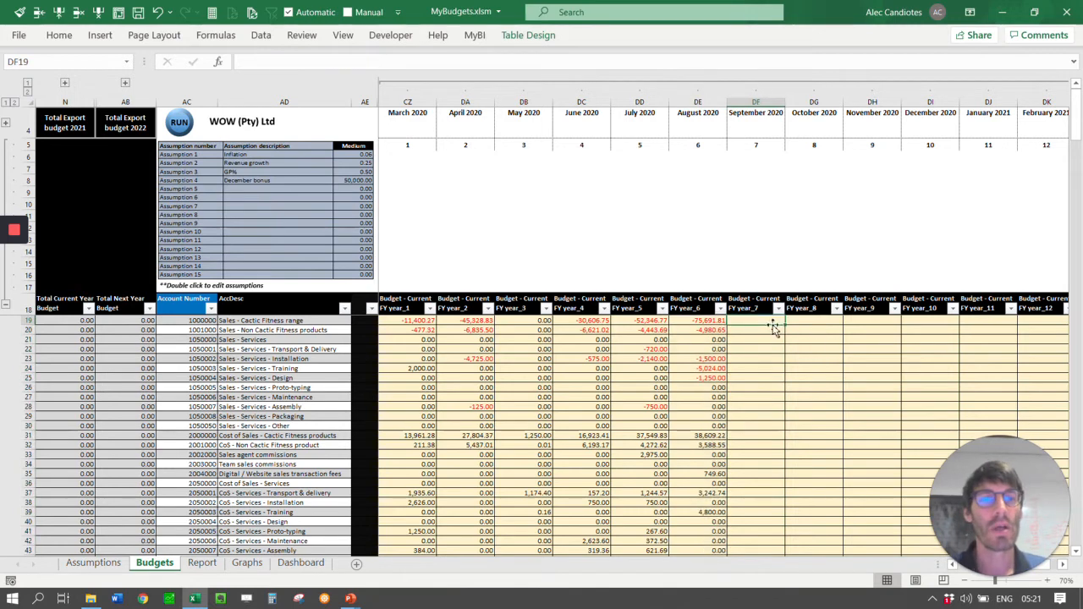
left_click(327, 369)
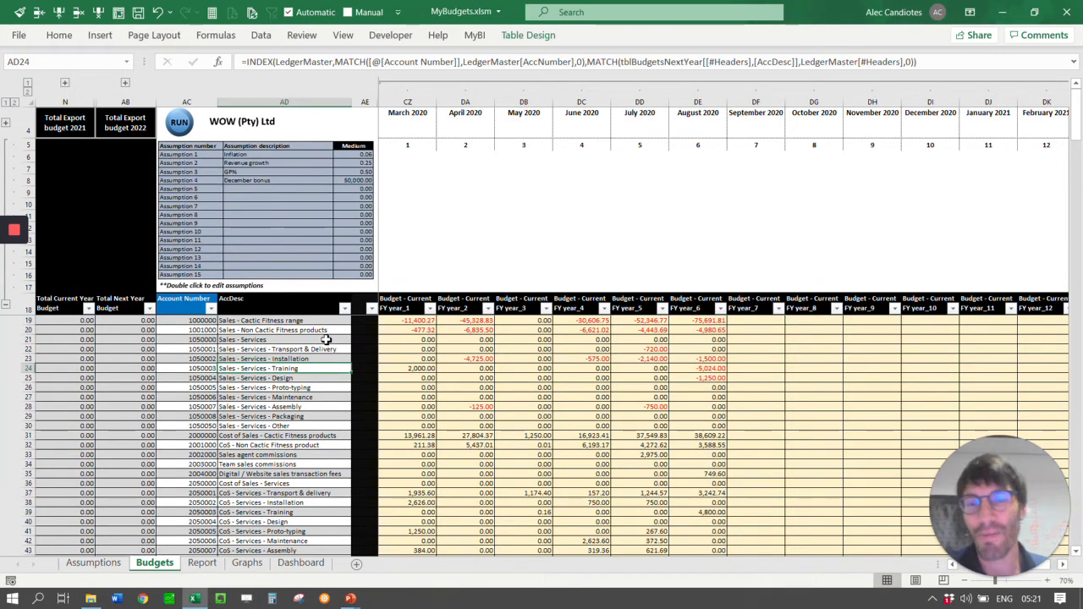
left_click_drag(296, 321, 292, 426)
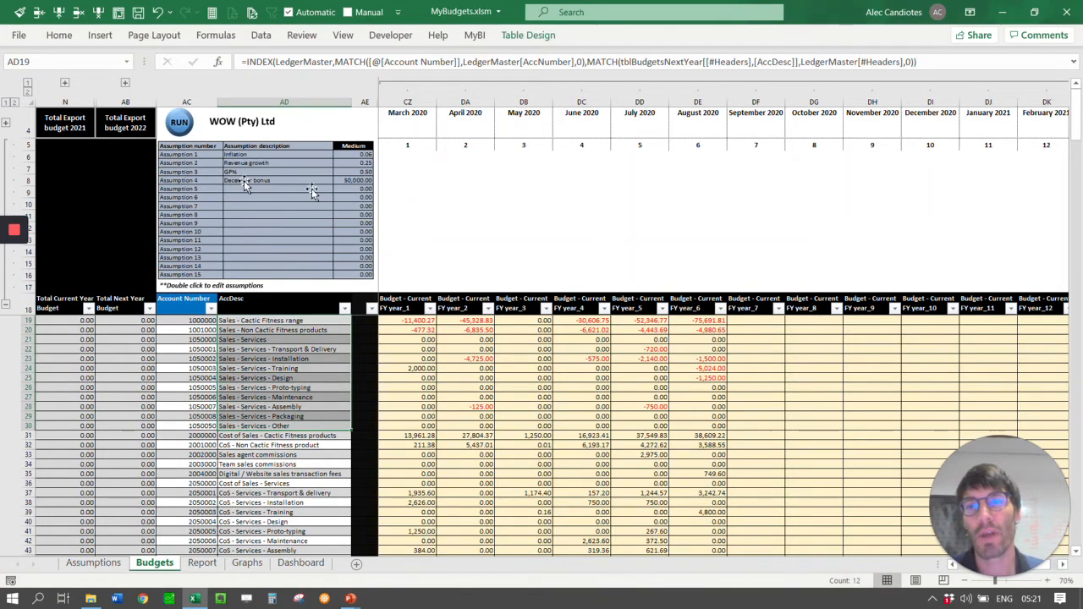
Enter the formula =@[Actuals - Prior FY year]/12*(1+Assumption2) in DF19 for September 2020
left_click(764, 322)
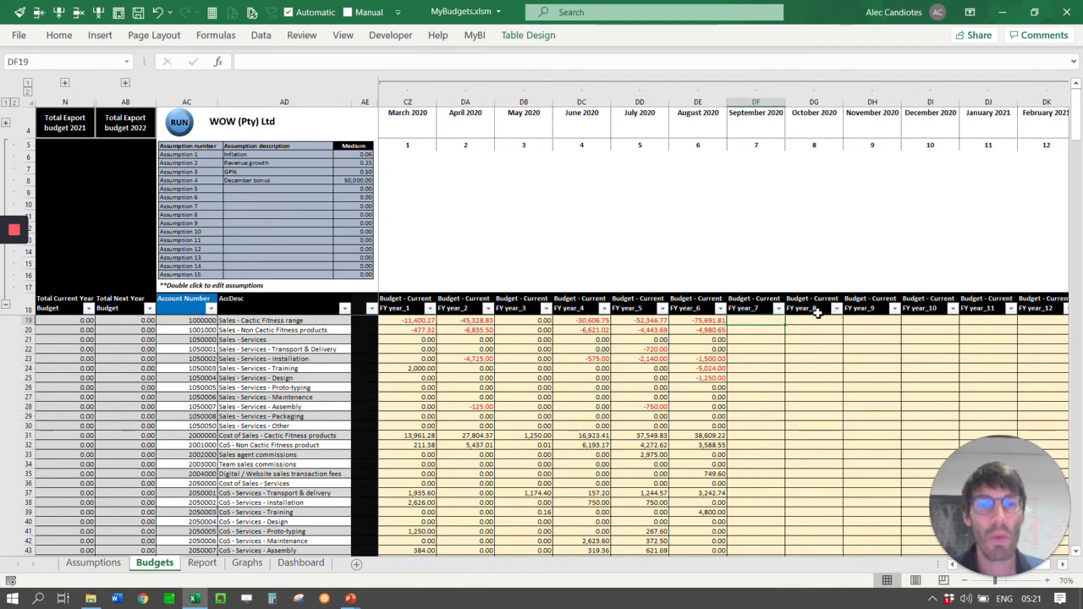
type("=")
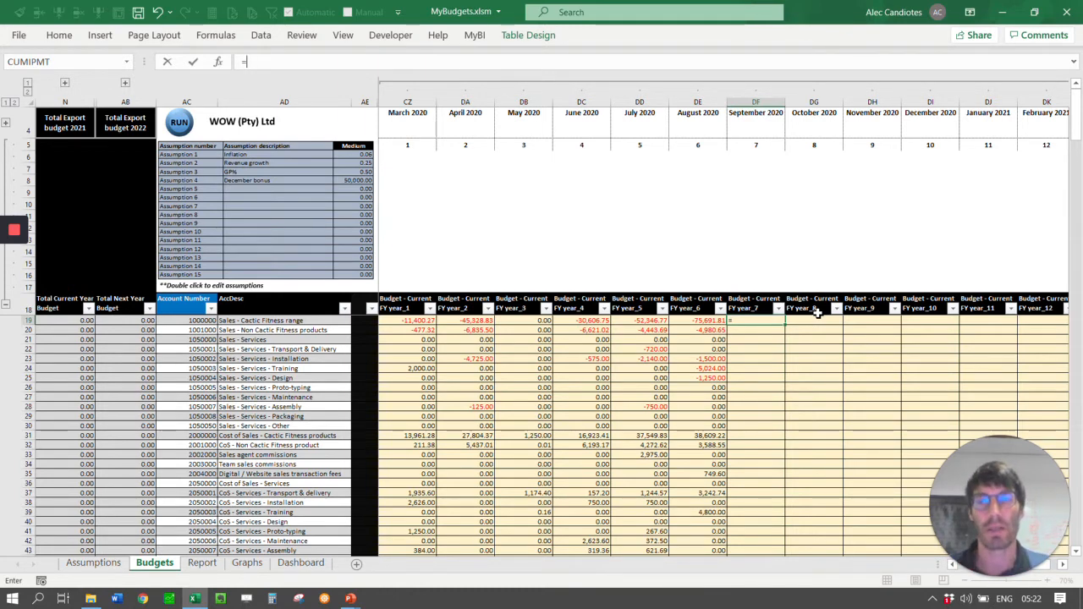
type("@[")
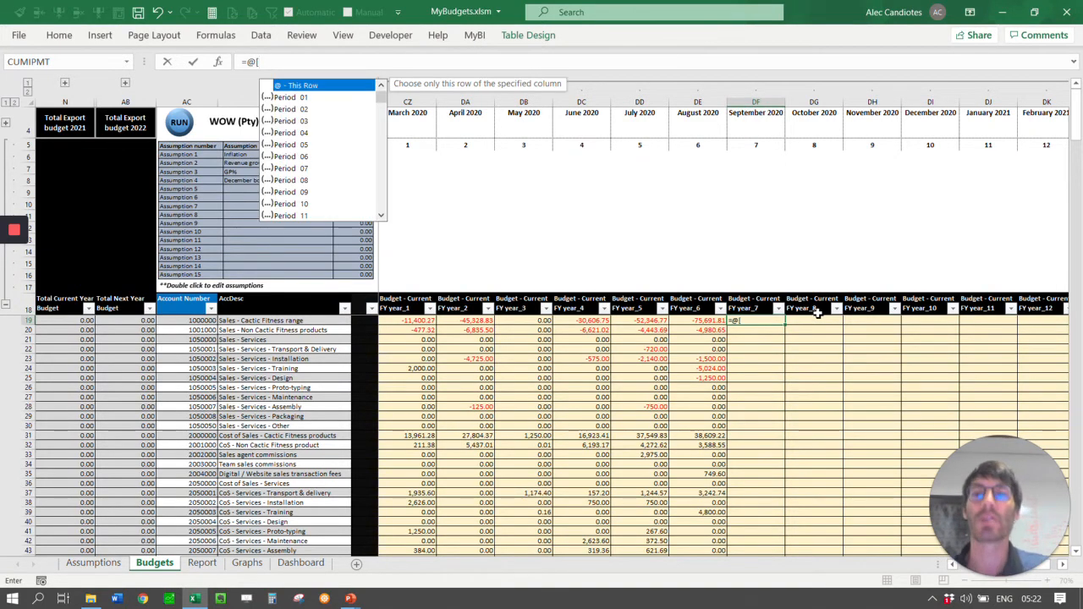
type("actual")
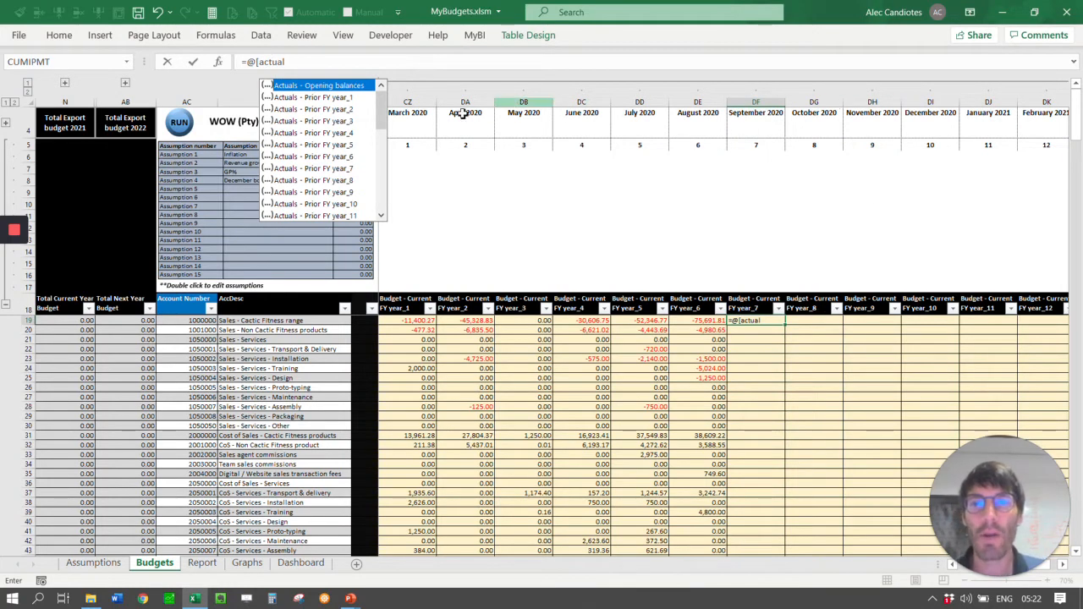
left_click_drag(380, 98, 392, 132)
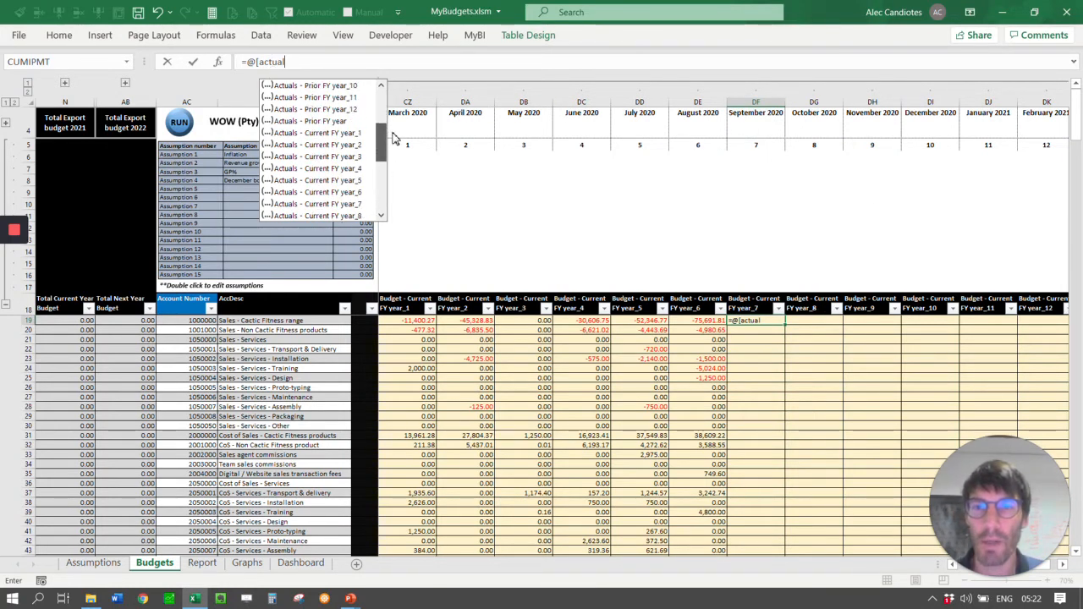
double_click(294, 121)
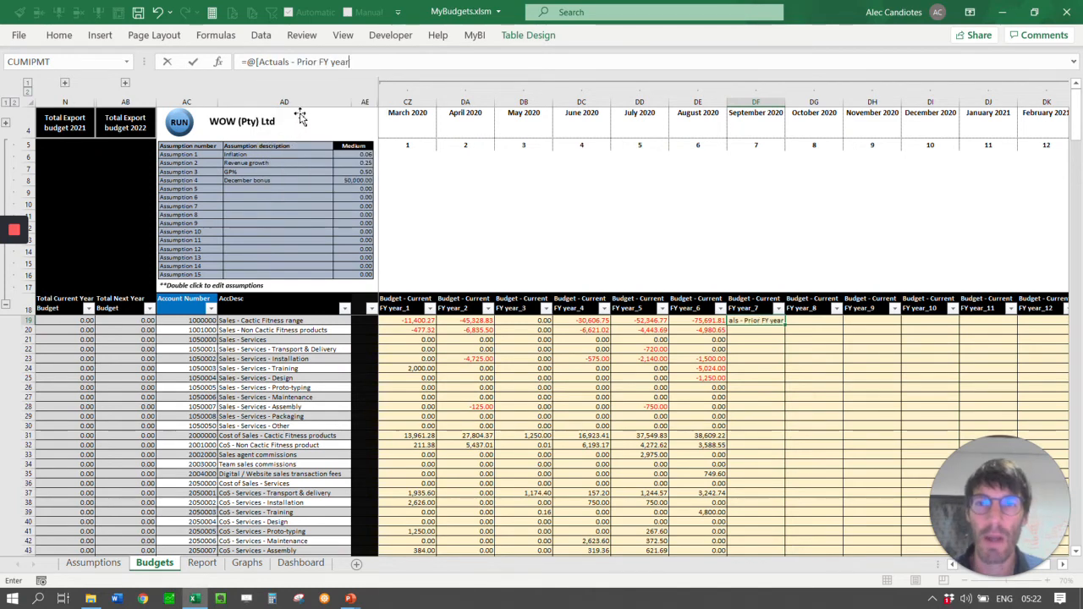
type("]/12")
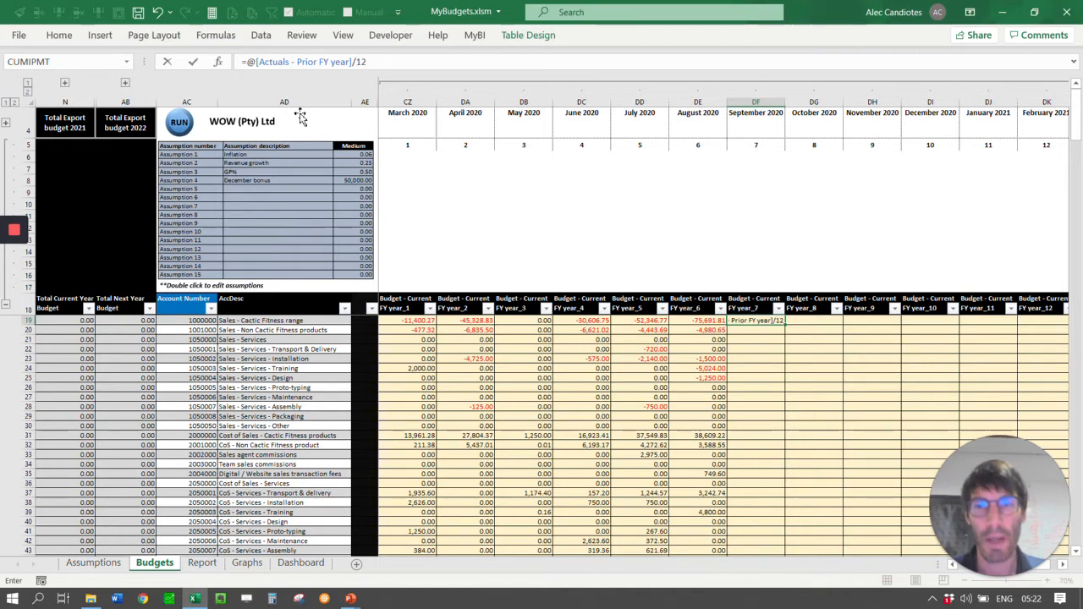
type("*")
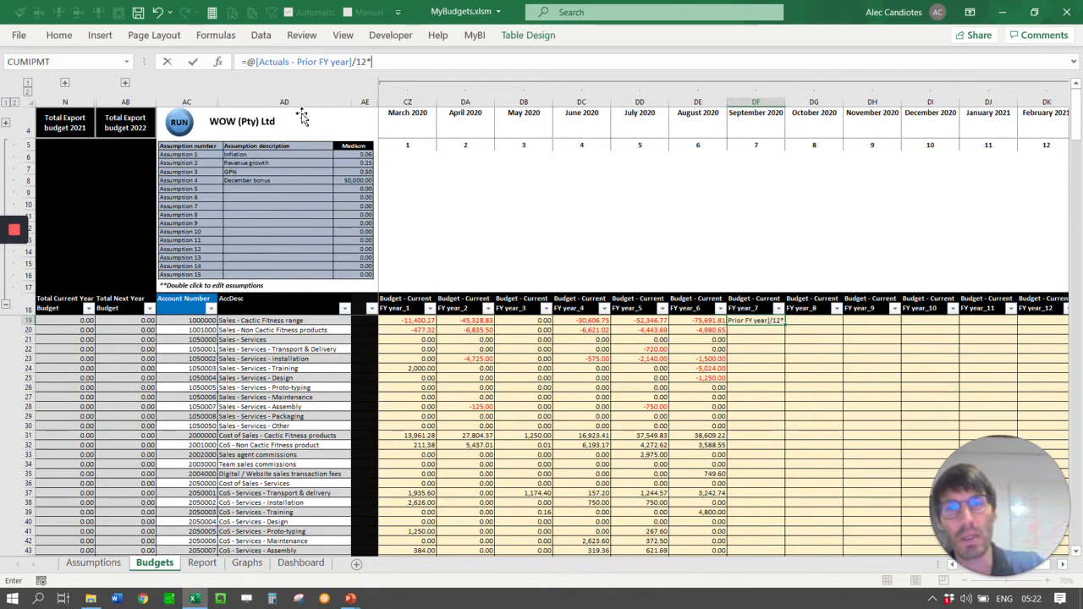
type("(")
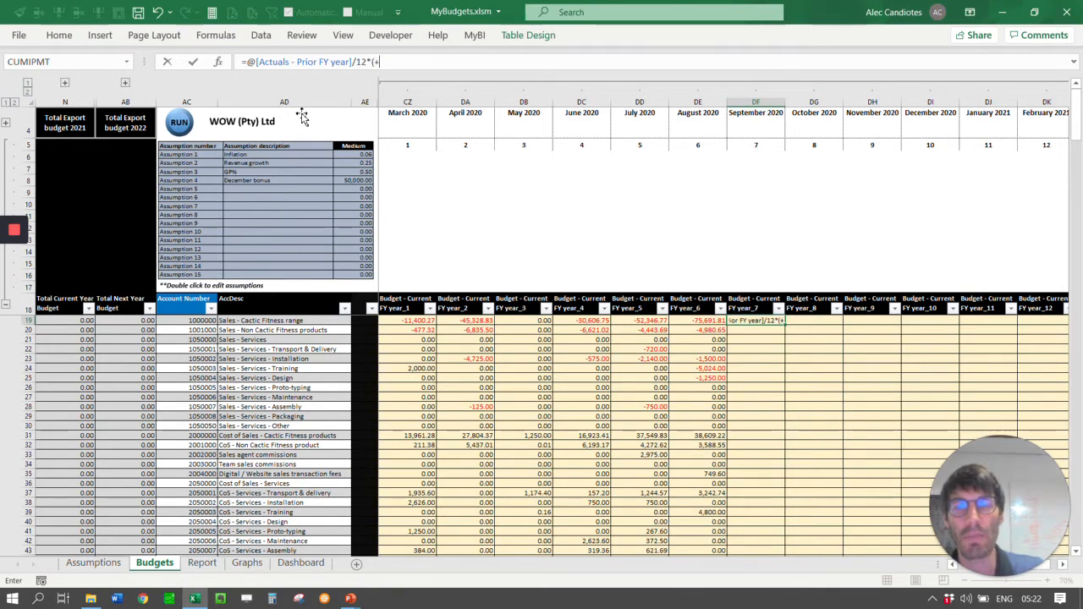
type("1+")
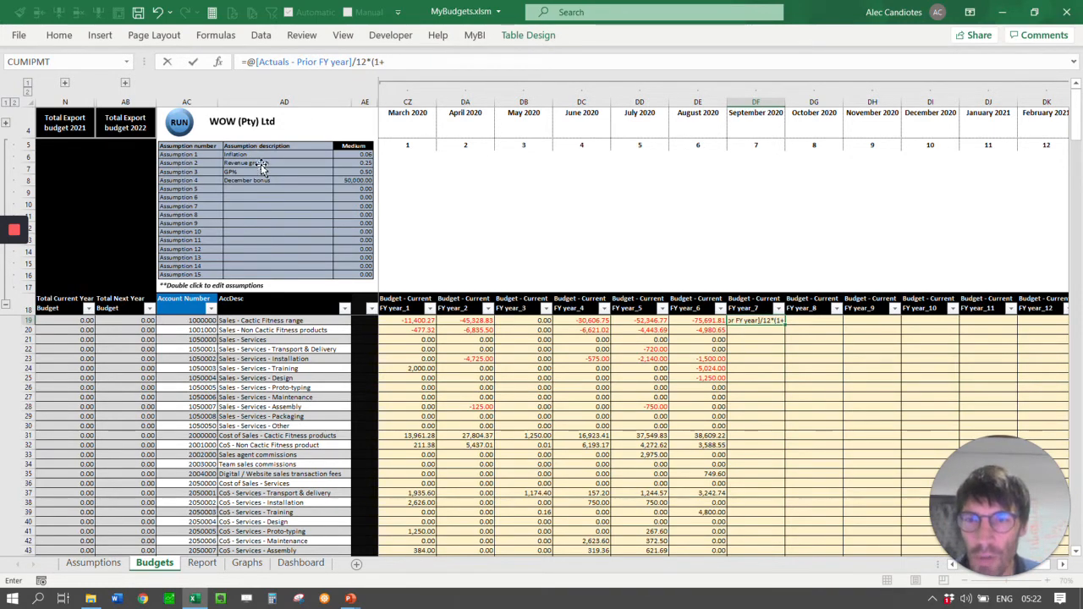
type("assump")
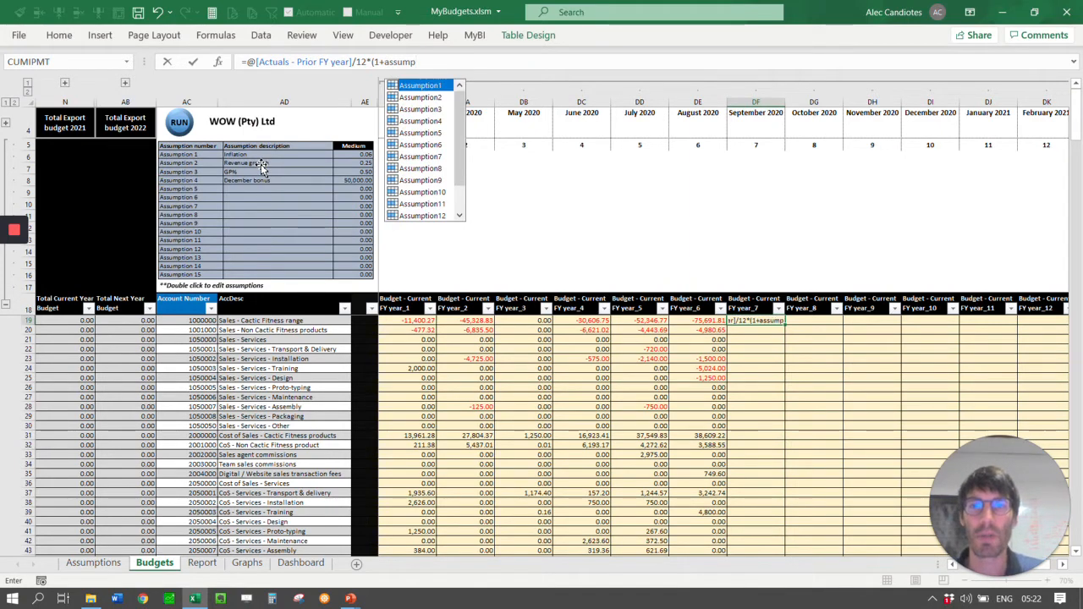
key("Down")
key("Tab")
type(")")
key("Return")
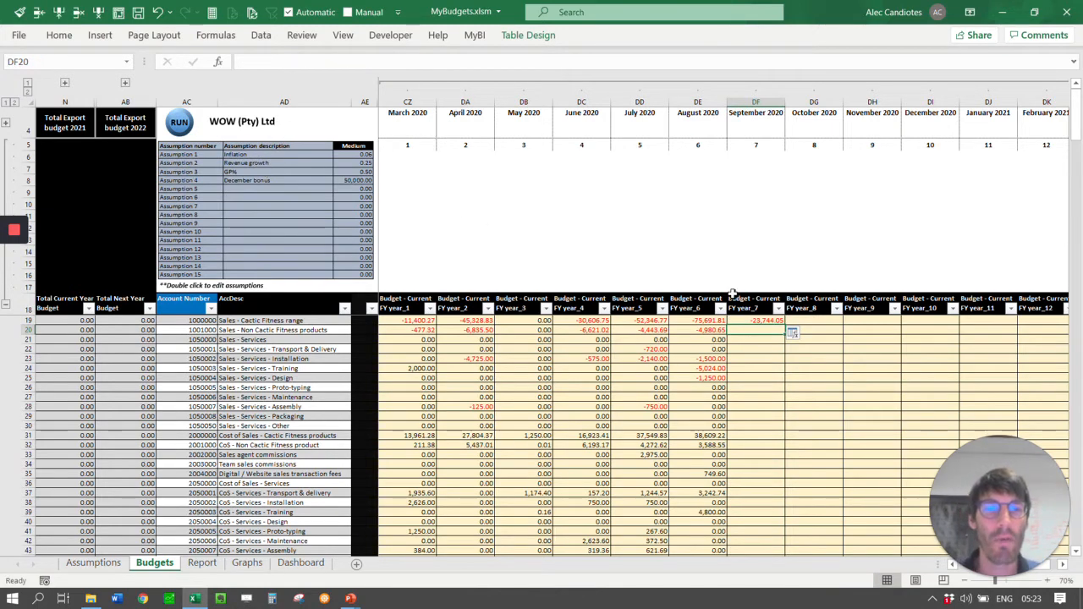
Copy the DF19 formula and paste it across DG19:DK19 for October 2020 to February 2021
left_click(766, 320)
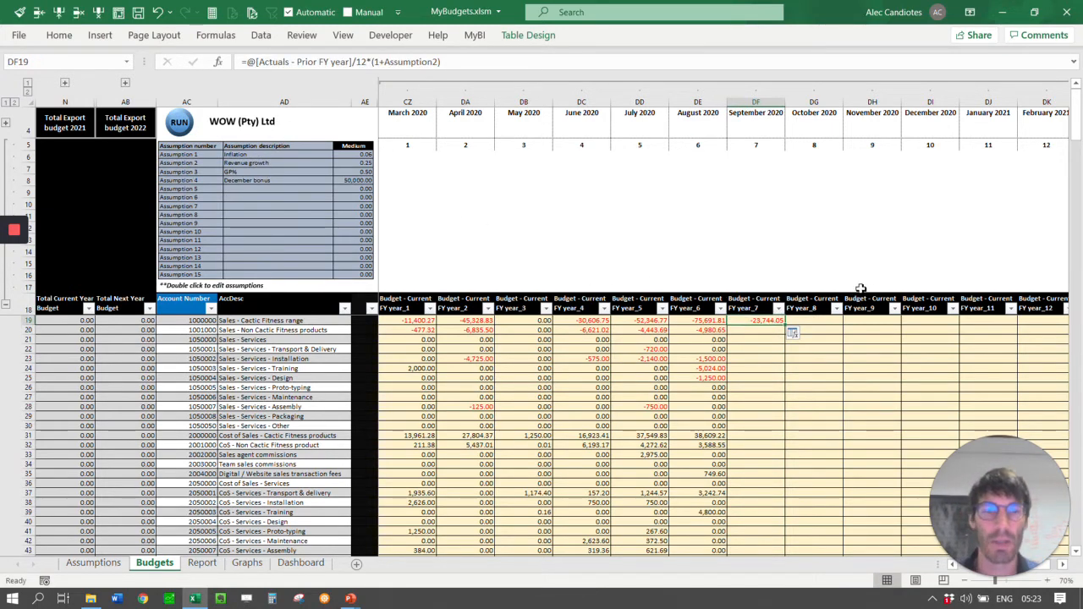
key("ctrl+c")
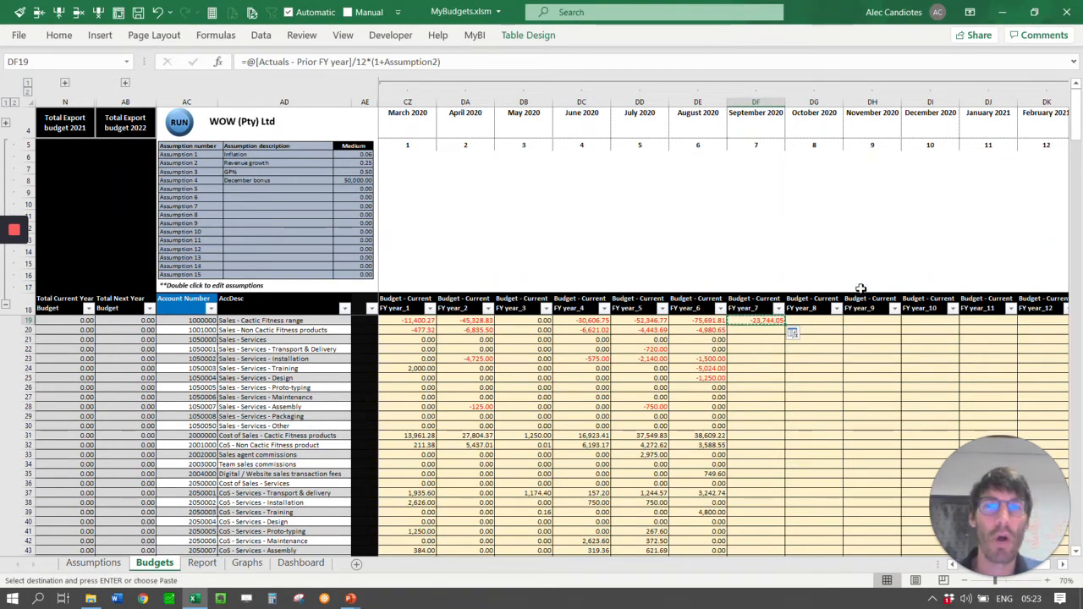
left_click_drag(808, 316, 948, 322)
key("ctrl+v")
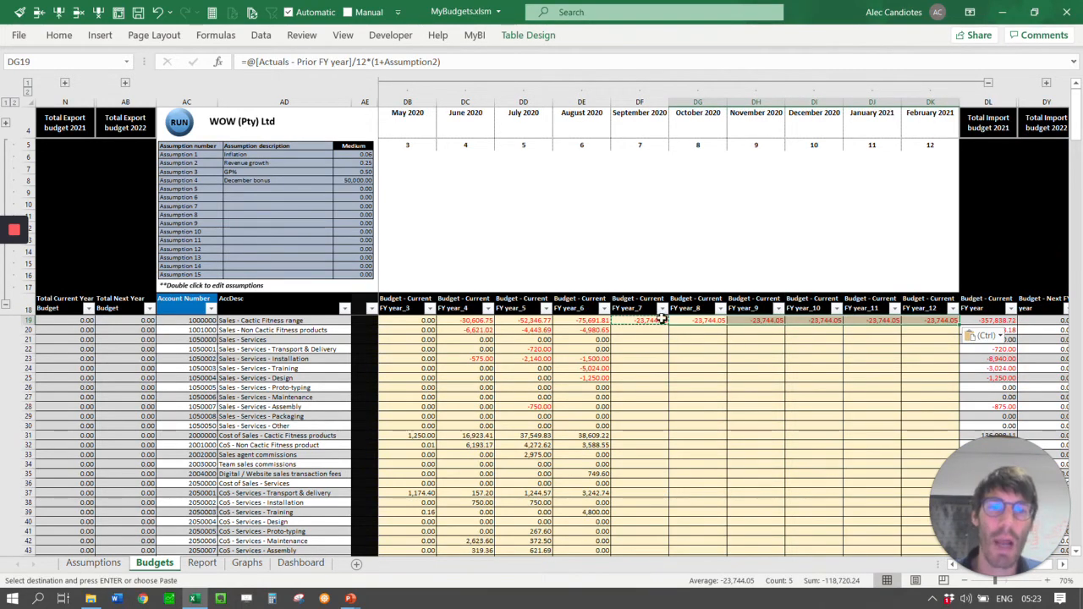
Fill the DF19 formula across into DG19 and compare the column references in both cells
left_click(656, 322)
left_click_drag(668, 325, 726, 336)
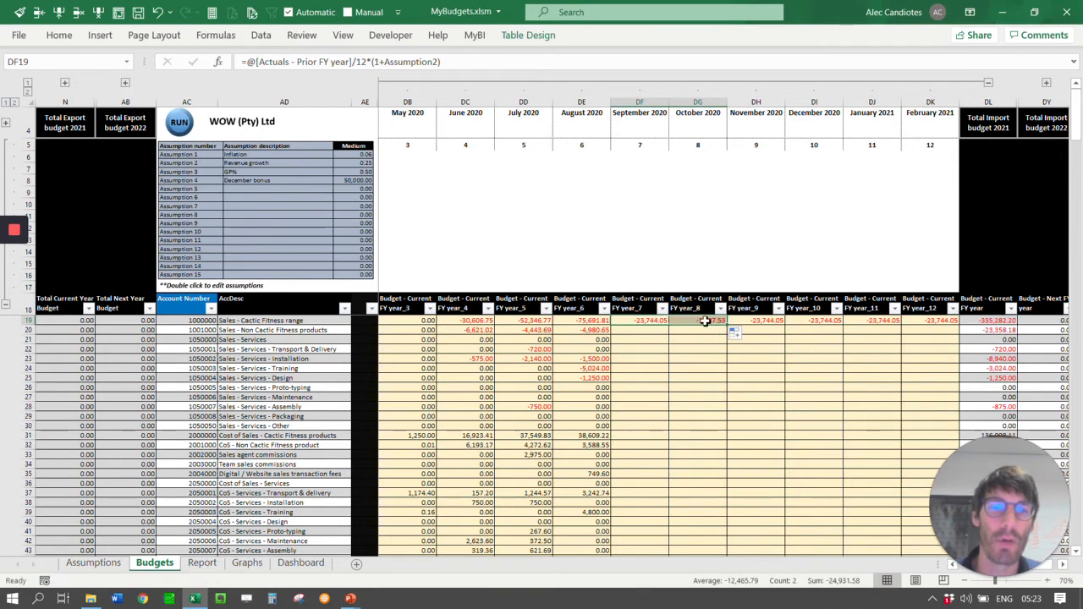
left_click(702, 320)
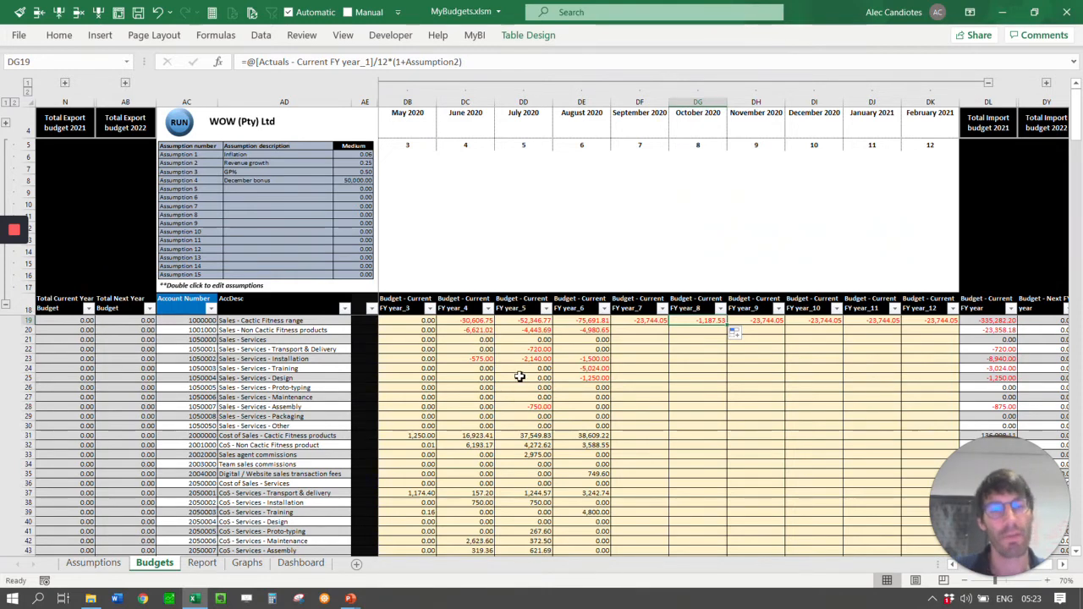
left_click(645, 321, "shift")
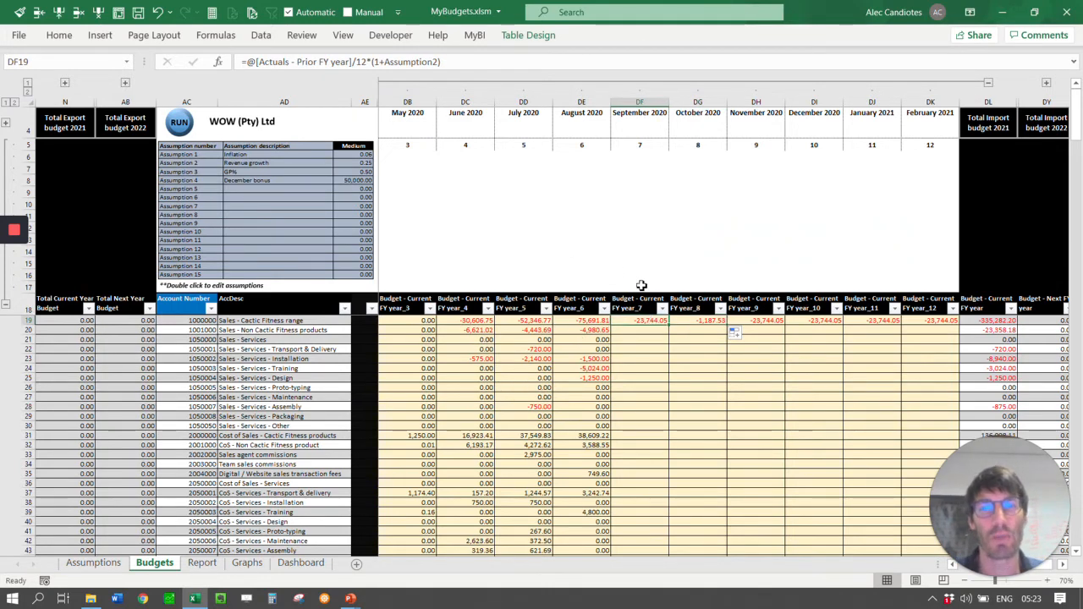
Copy the September 2020 budget formula of Sales - Cactic Fitness range into October 2020 on the same row
key("ctrl+c")
key("ctrl+v")
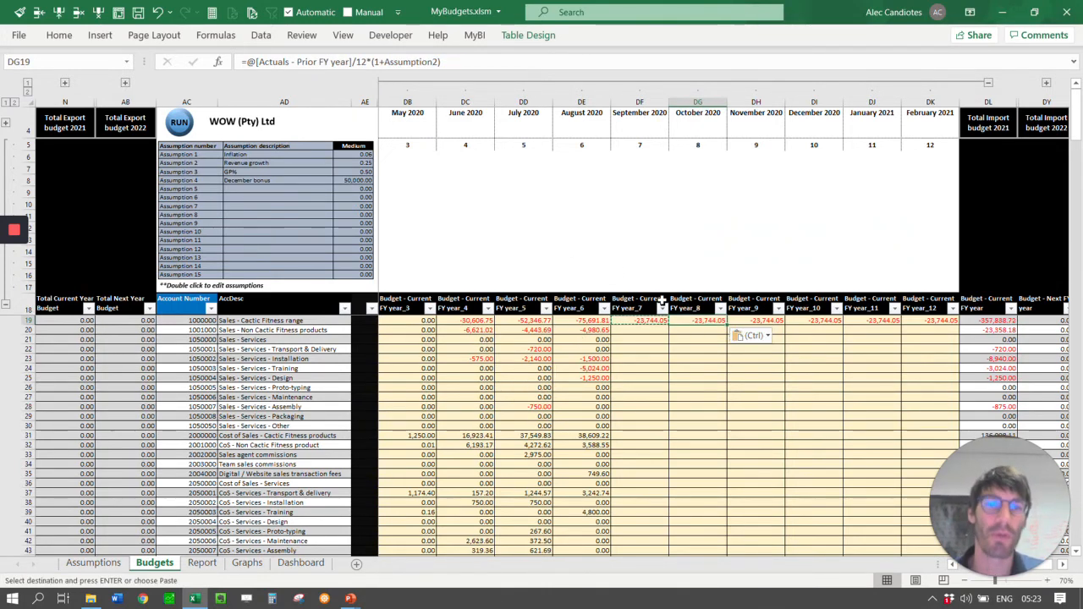
mouse_move(645, 323)
left_mouse_down()
mouse_move(876, 320)
mouse_move(666, 327)
left_mouse_up()
left_click(665, 328)
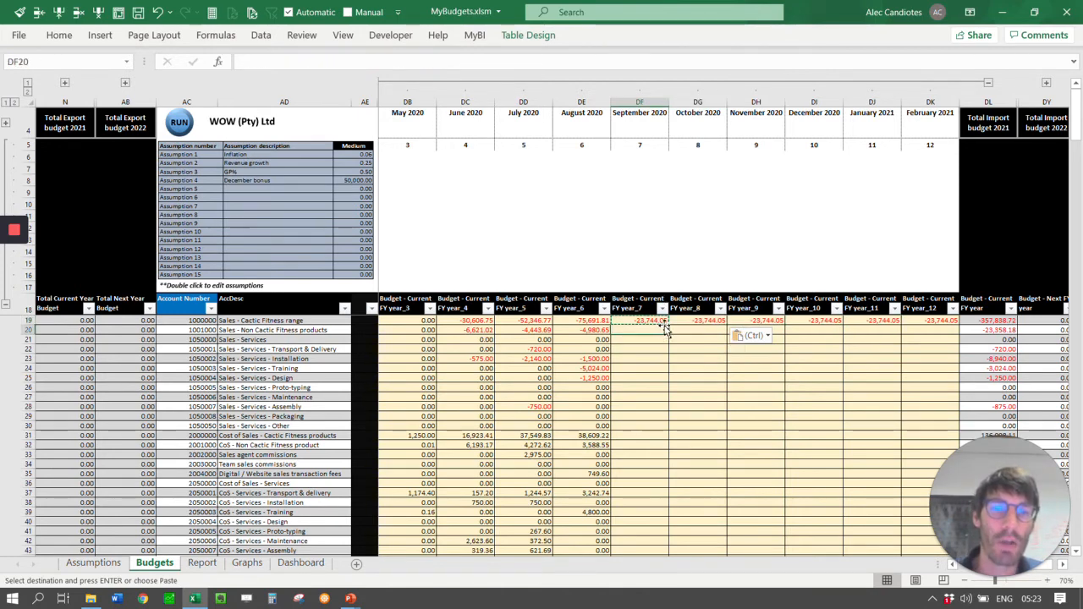
left_click(662, 322)
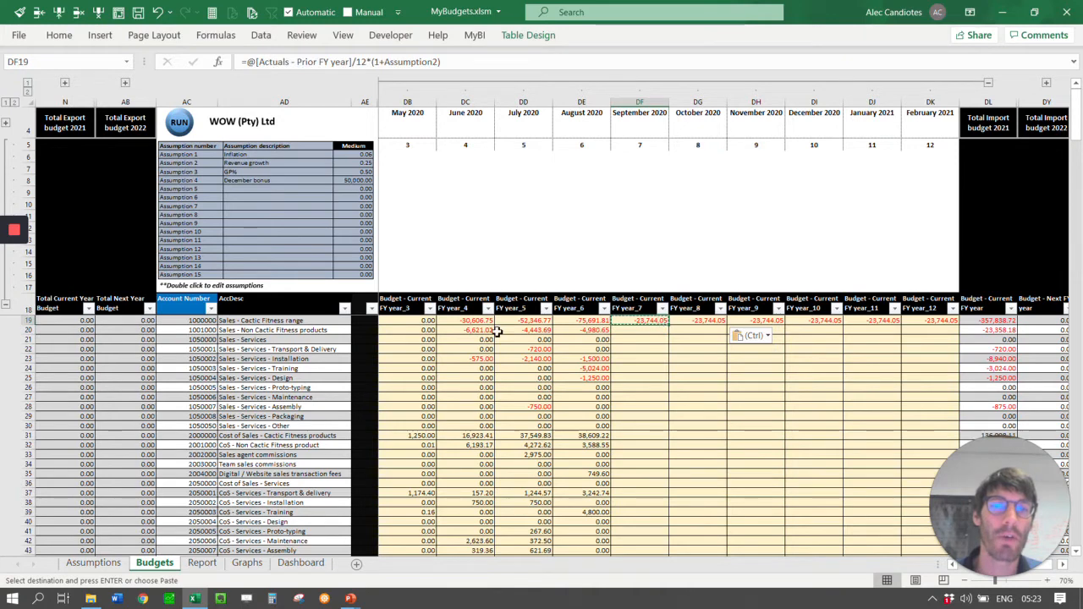
left_click_drag(657, 323, 935, 323)
Expand the hidden account classification columns and filter IS_L4 by the search term "sales", keeping Cost of sales and Sales
left_click(253, 359)
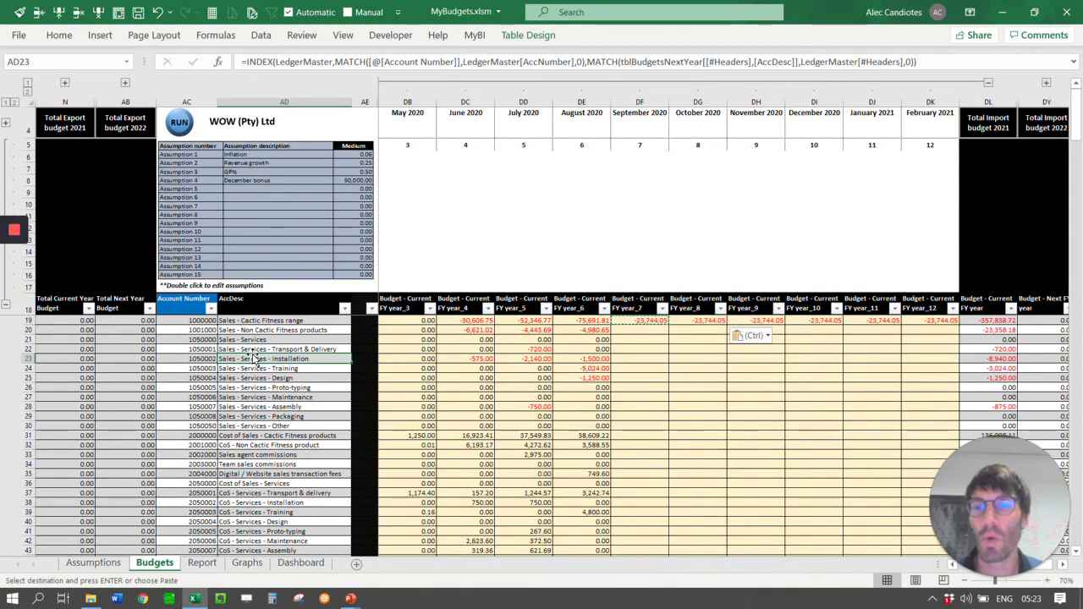
key("Right")
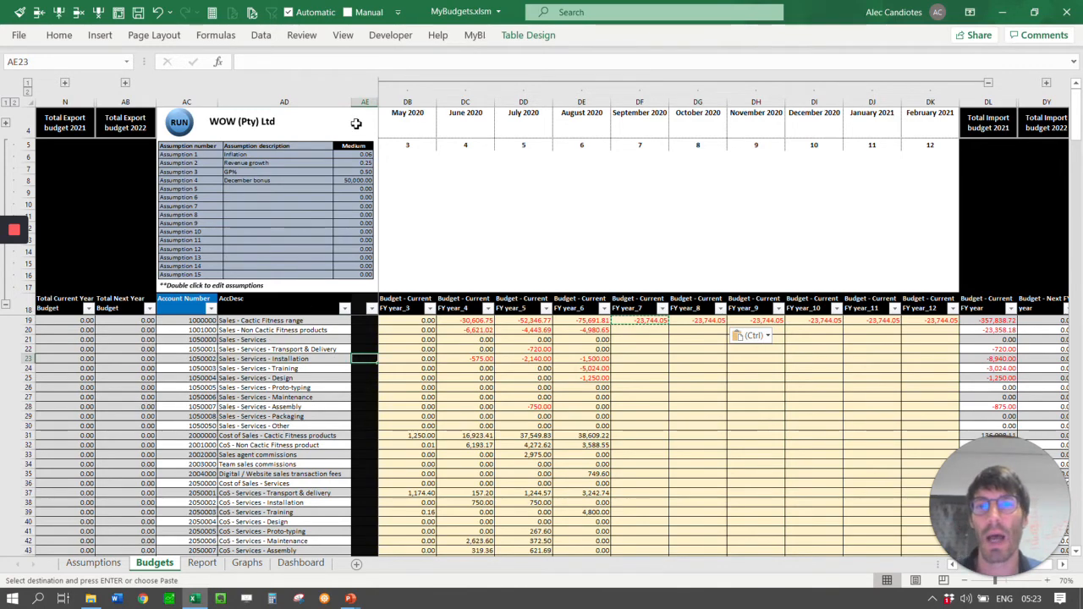
key("Right")
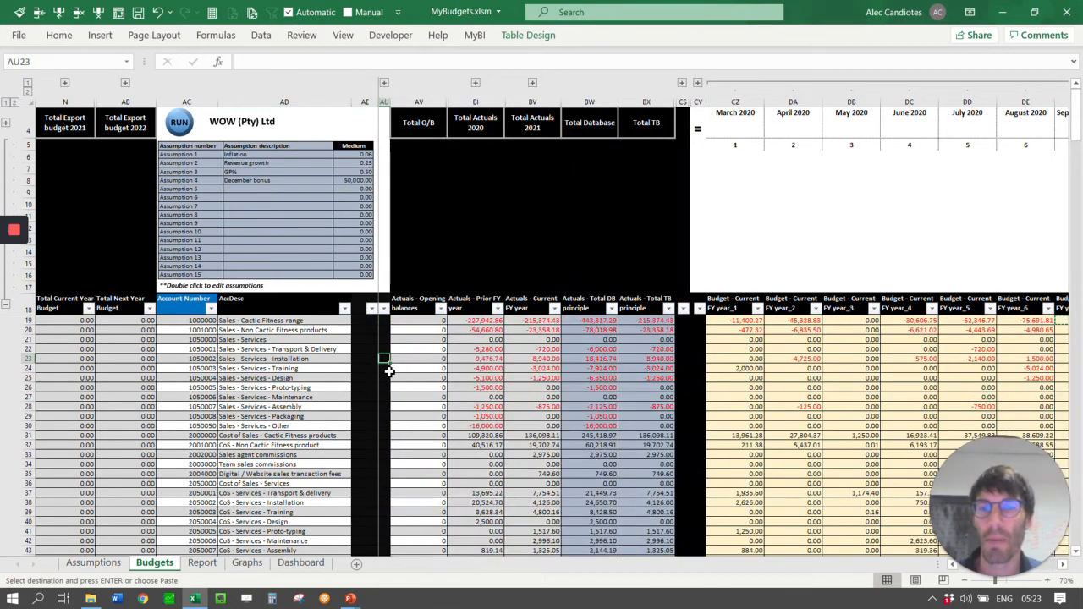
left_click(384, 82)
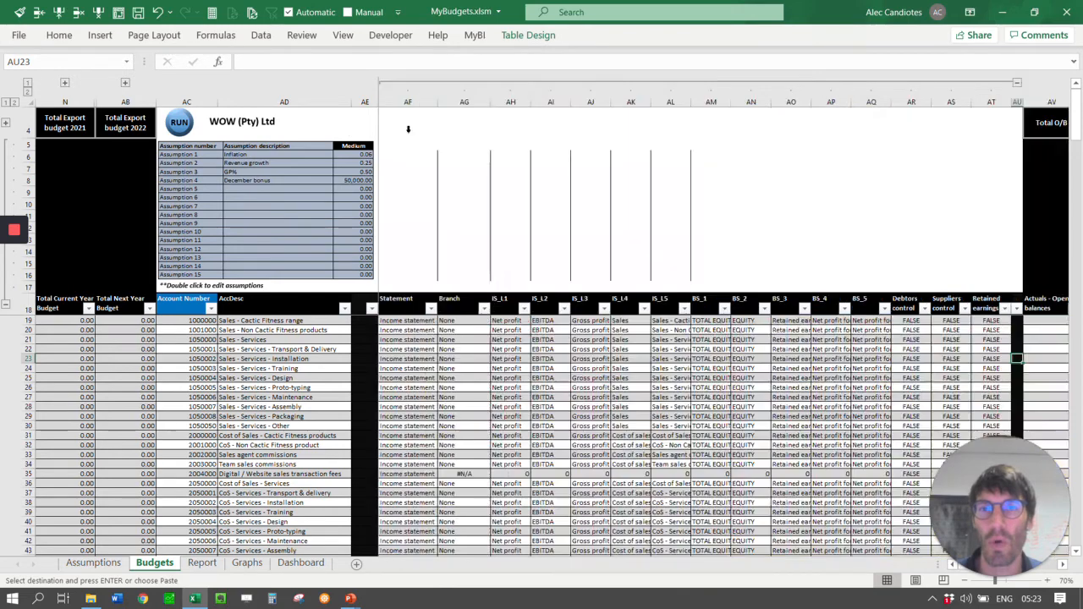
left_click(644, 310)
left_click(491, 164)
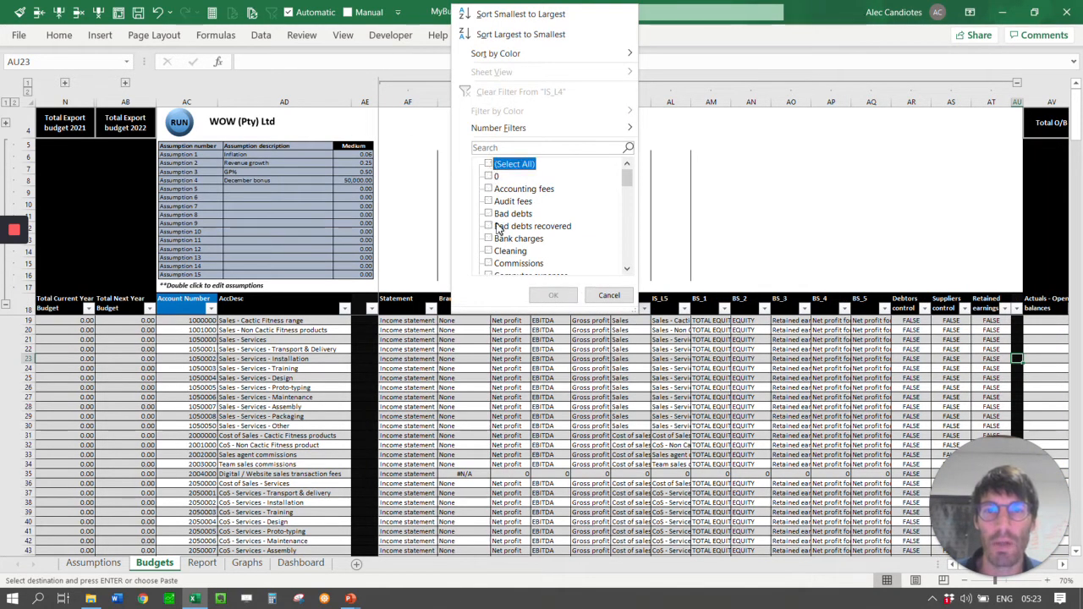
left_click(542, 147)
type("sales")
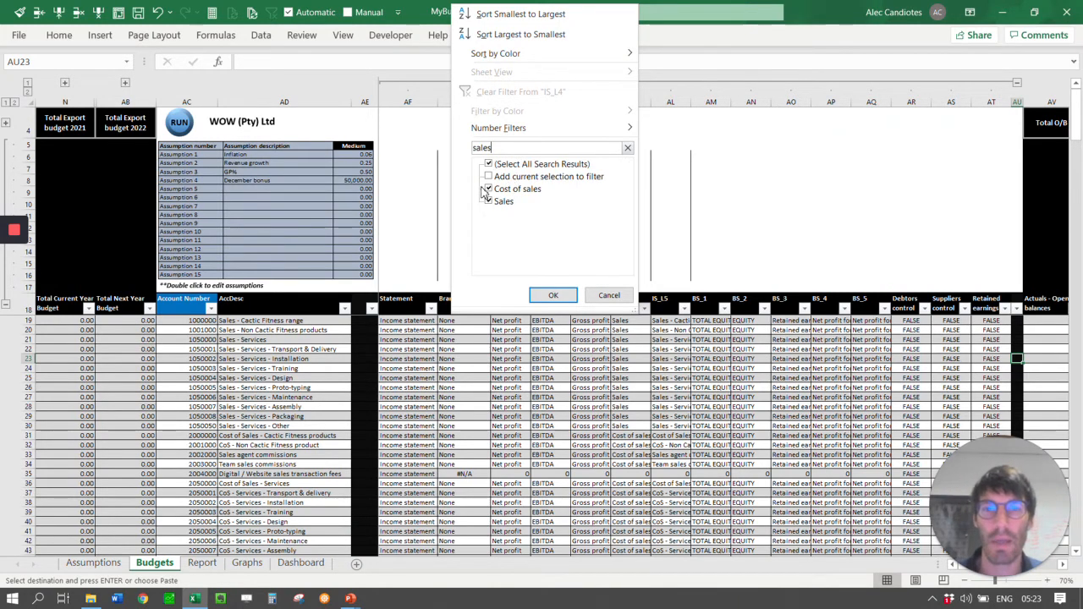
left_click(552, 295)
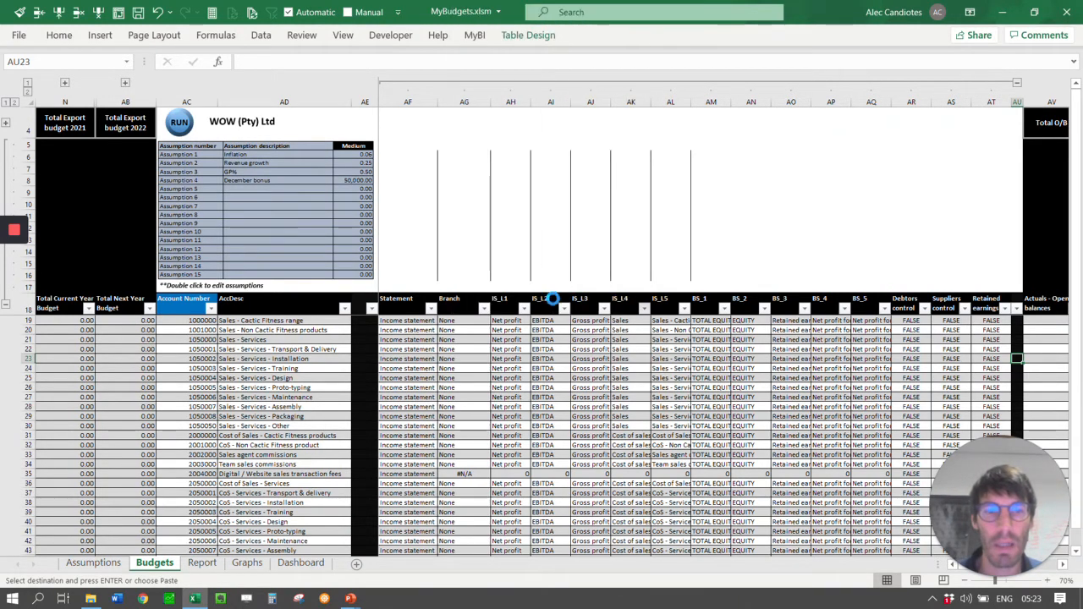
Find the last account classified as Sales in IS_L4 and go to its September 2020 budget cell
left_click(764, 356)
left_click(628, 426)
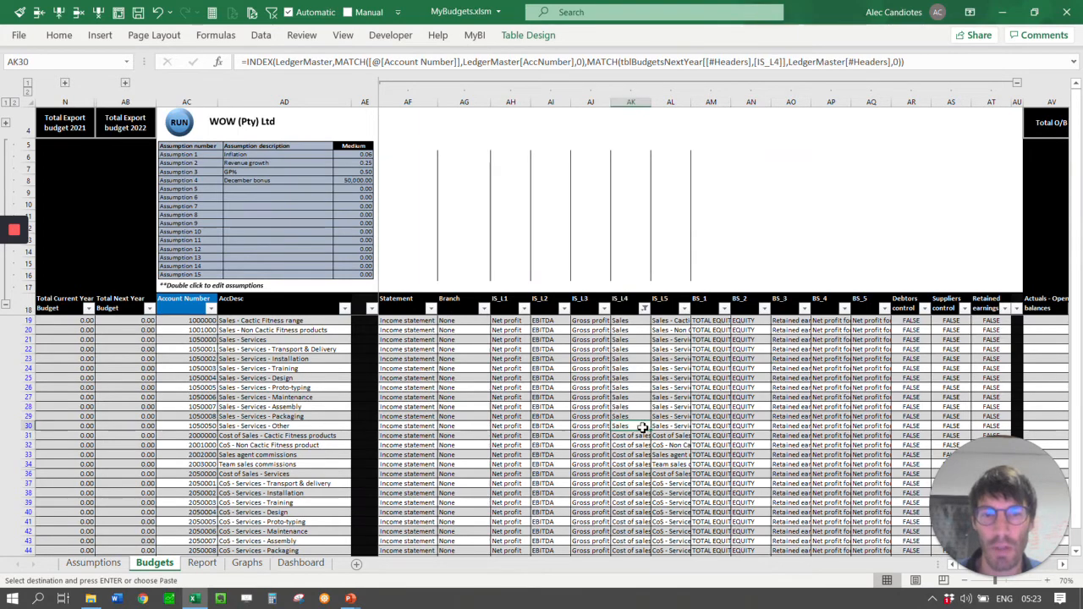
scroll(626, 424, "down", 1)
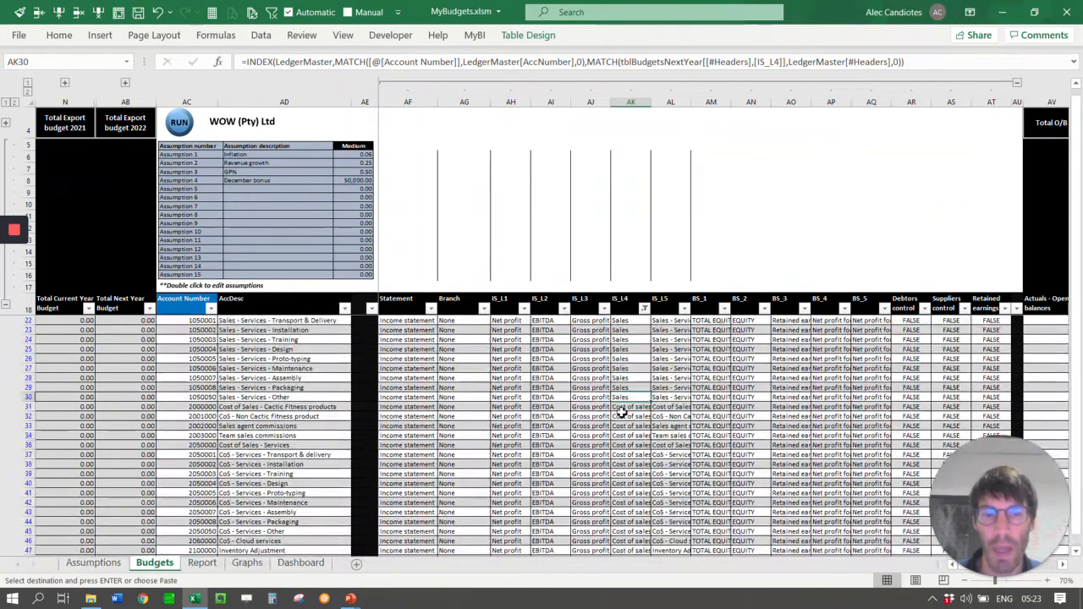
left_click(203, 397)
left_click(829, 397)
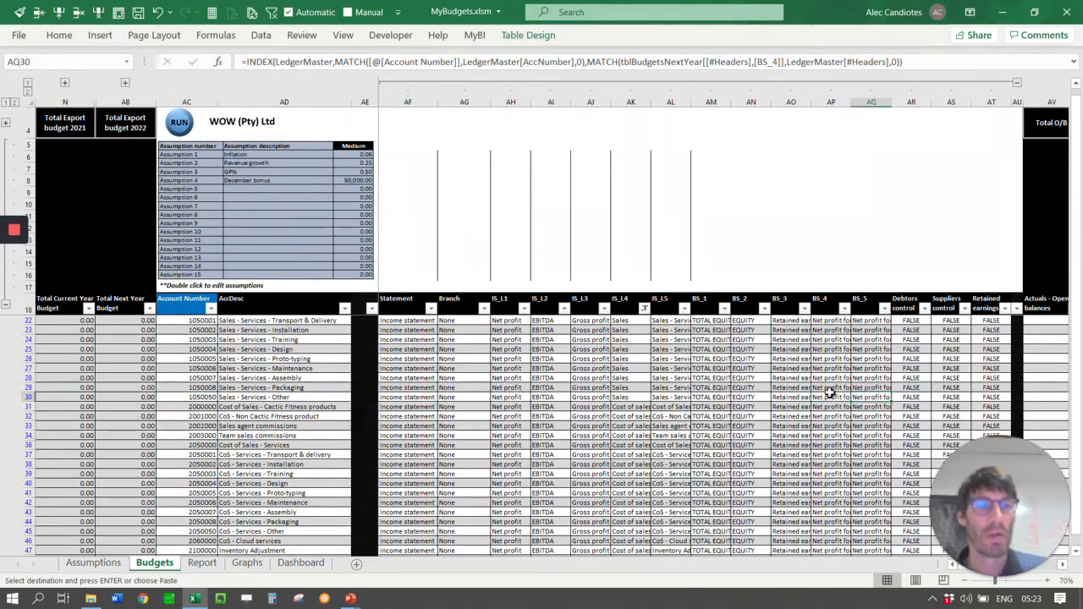
key("Right")
key("Right")
key("Right")
key("Right")
key("Right")
key("Right")
key("Right")
key("Right")
key("Right")
key("Right")
key("Right")
key("Right")
key("Right")
key("Right")
key("Right")
key("Right")
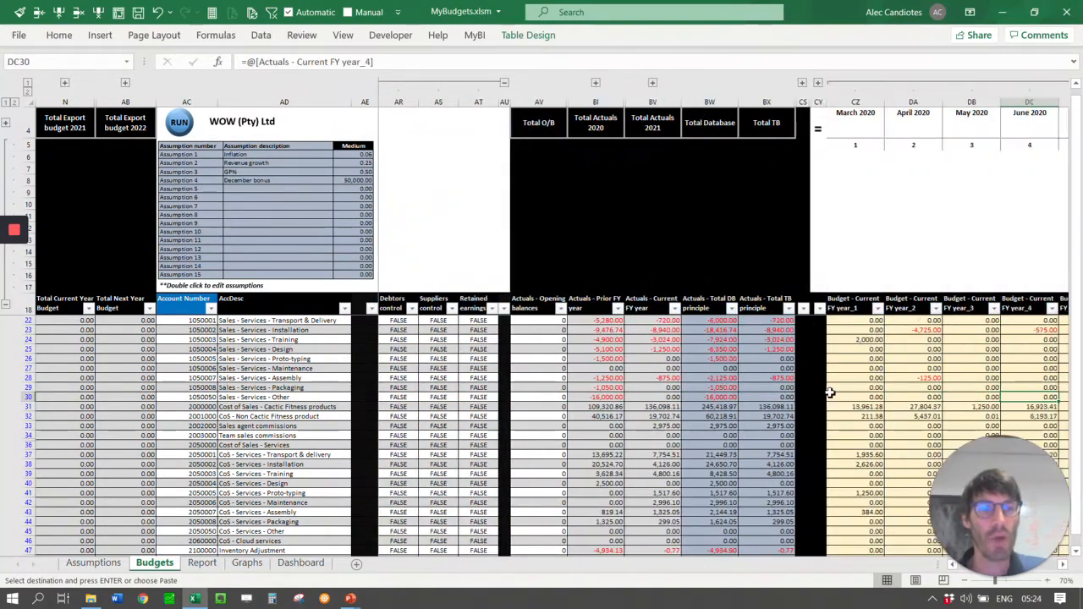
key("Right")
key("Right")
key("Right")
key("Right")
key("Right")
key("Right")
key("Right")
key("Left")
key("Left")
key("Left")
key("Left")
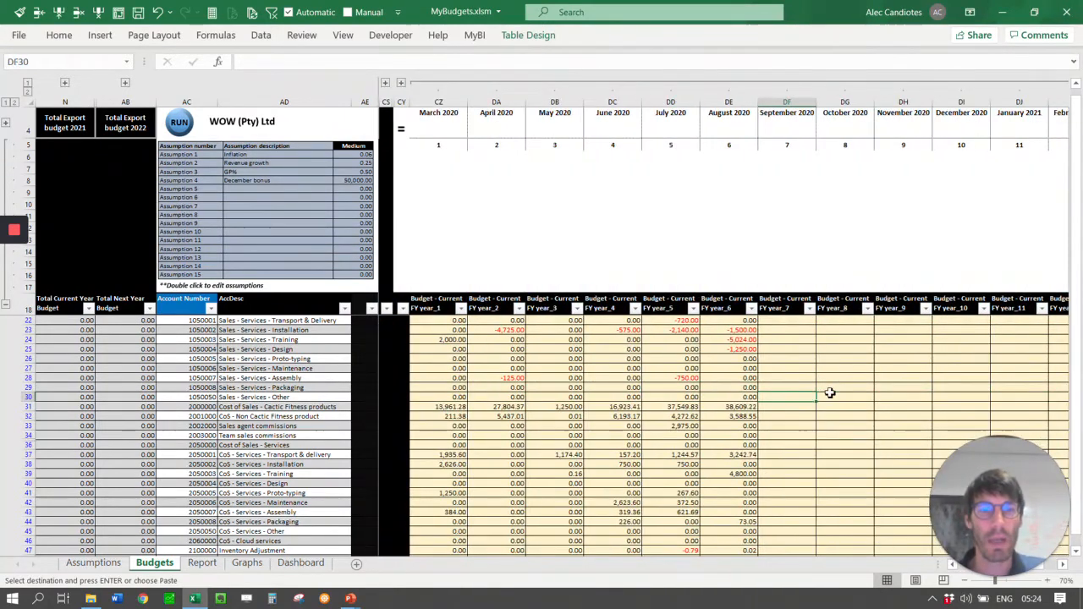
Copy the September 2020 to February 2021 formulas of Sales - Cactic Fitness range down to all sales accounts through Sales - Other
key("ctrl+Up")
key("shift+Right")
key("shift+Right")
key("shift+Right")
key("shift+Right")
key("shift+Right")
key("shift+Right")
key("shift+Left")
key("ctrl+c")
key("Down")
key("shift+Down")
key("shift+Down")
key("shift+Down")
key("shift+Down")
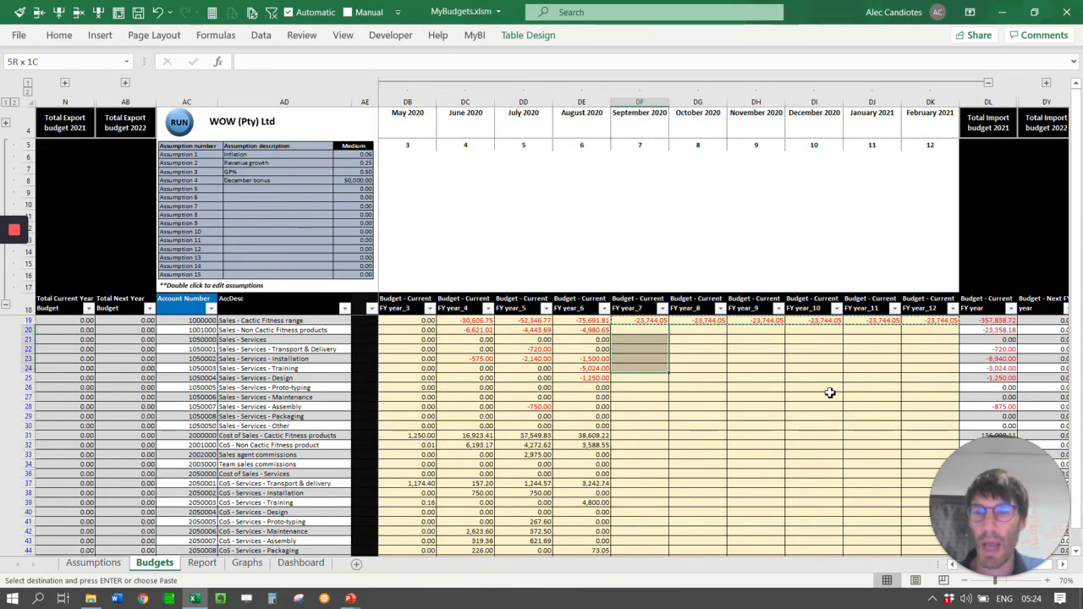
key("shift+Down")
key("shift+Down")
key("shift+Down")
key("shift+Down")
key("shift+Down")
key("shift+Down")
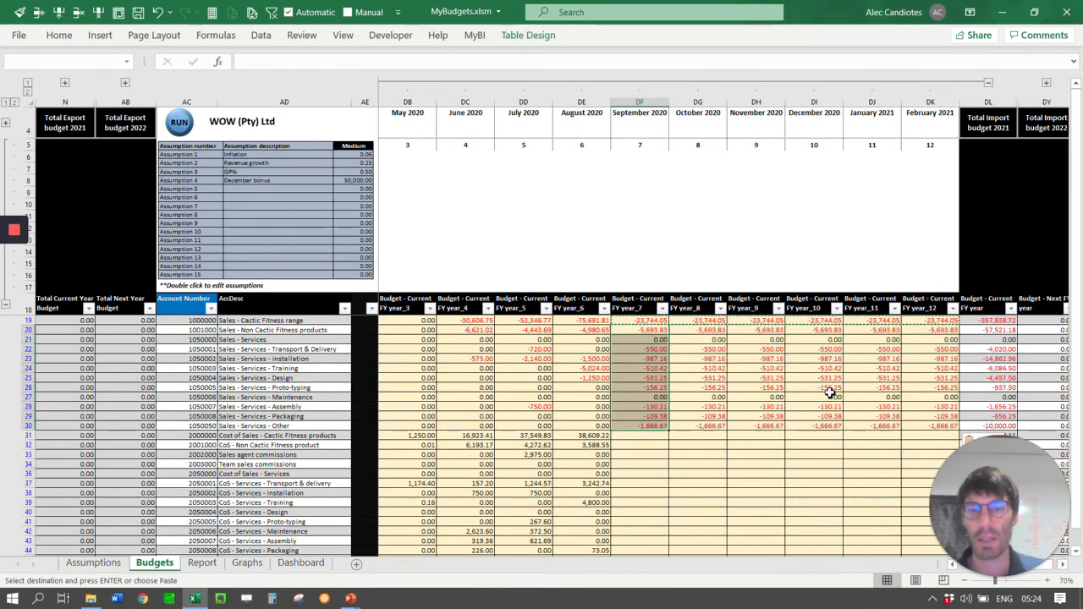
key("ctrl+v")
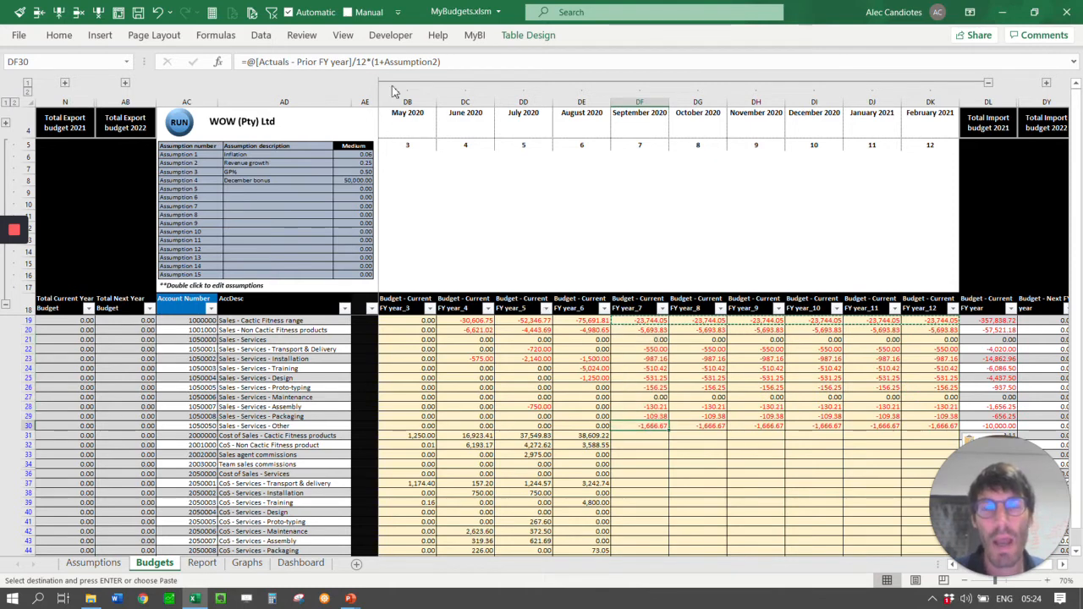
Inspect the September 2020 formula of Sales - Other, evaluating its Assumption2 term without keeping the change
left_click(382, 62)
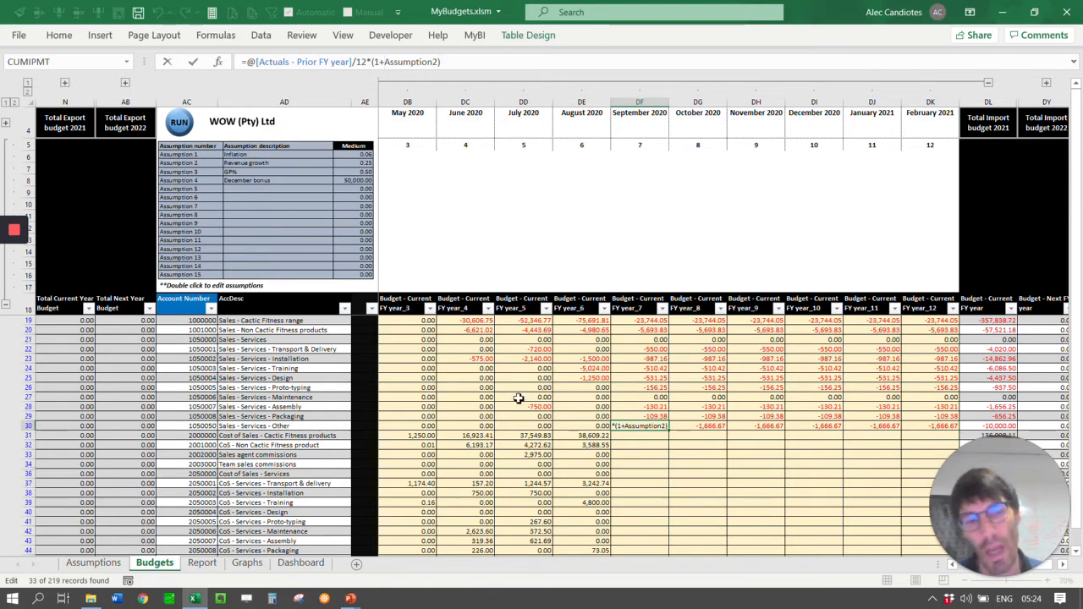
key("Escape")
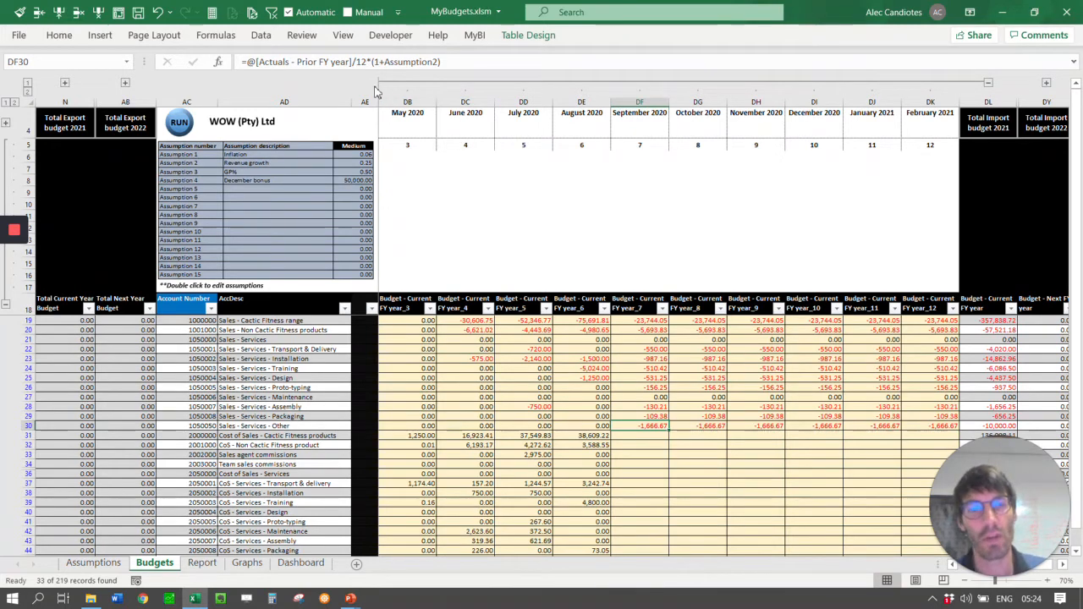
double_click(415, 63)
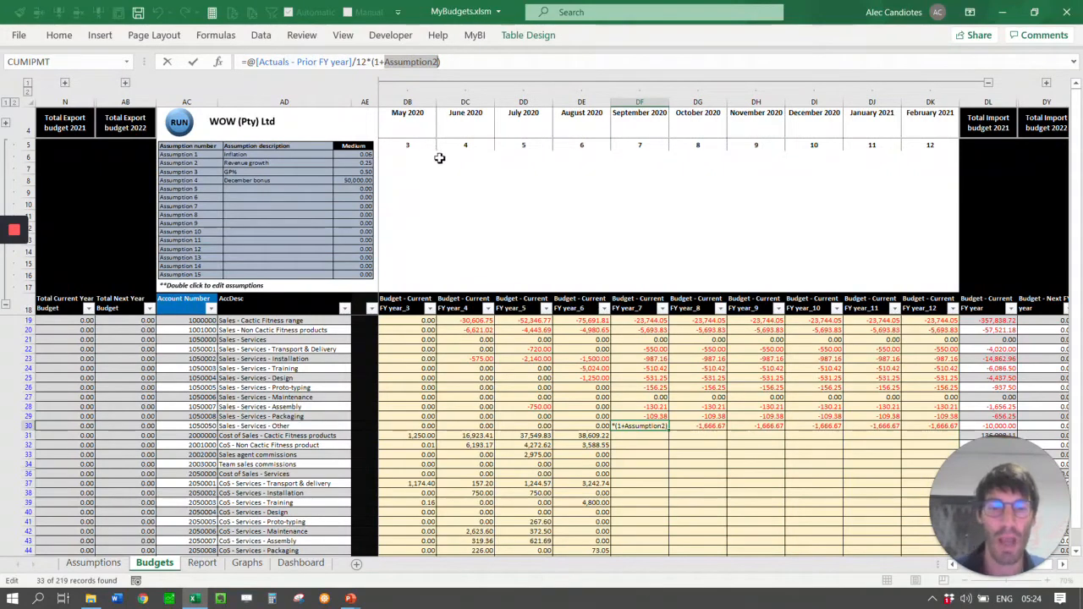
key("F9")
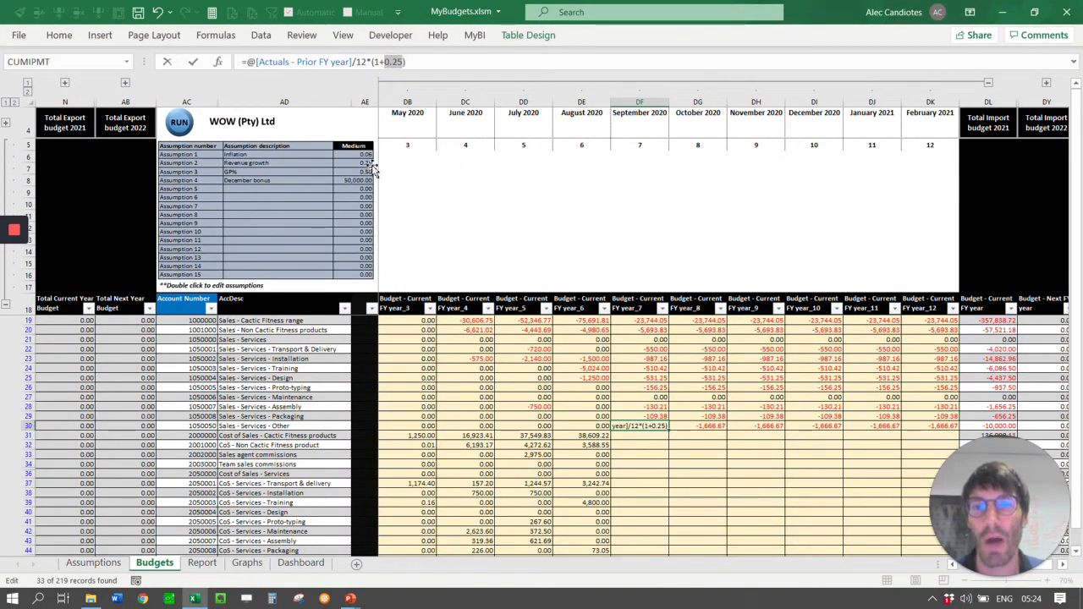
key("Escape")
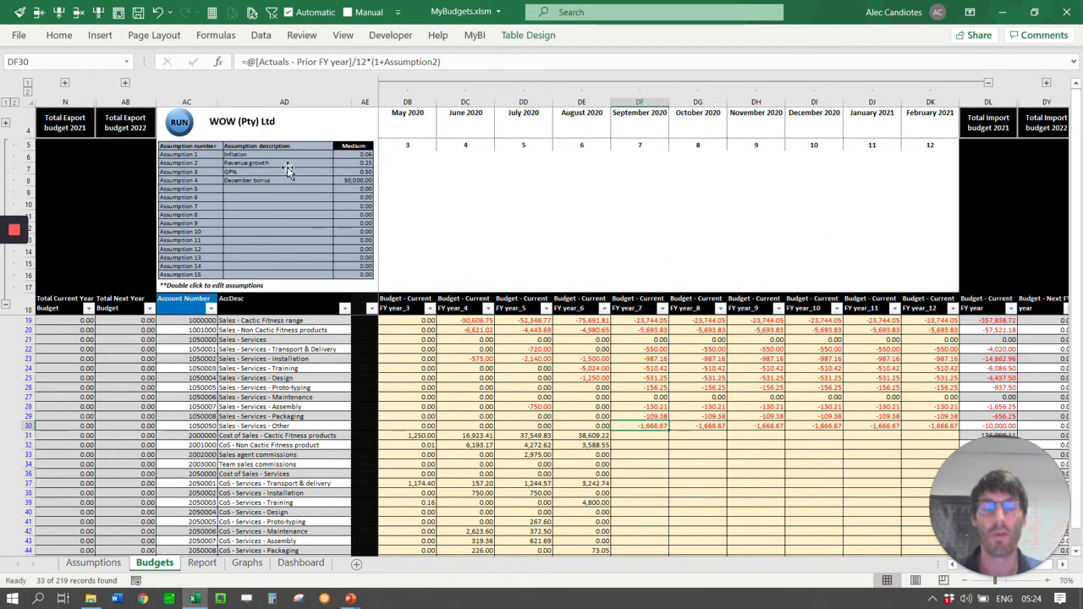
Select the September 2020 budget cell of Cost of Sales - Cactic Fitness products and review the sales rows above it
scroll(656, 381, "down", 2)
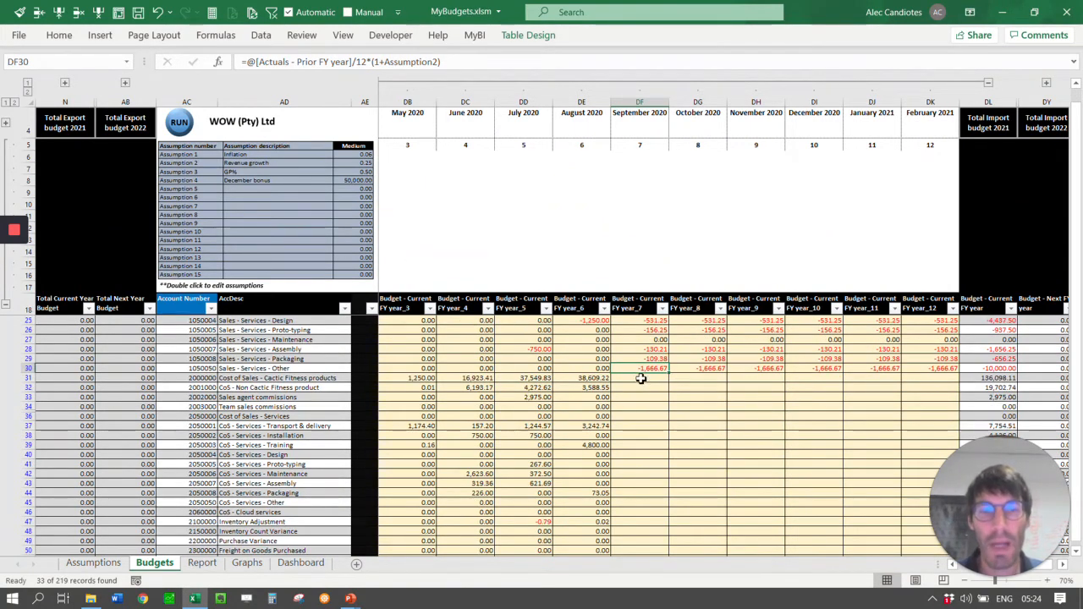
left_click(650, 380)
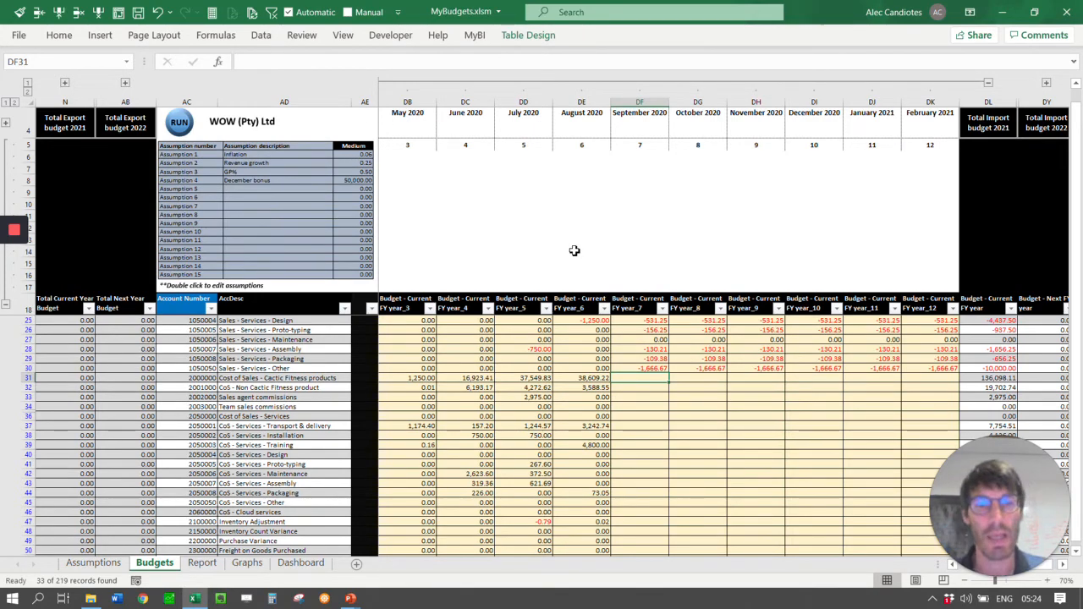
scroll(692, 398, "up", 2)
scroll(705, 419, "down", 2)
scroll(707, 429, "up", 2)
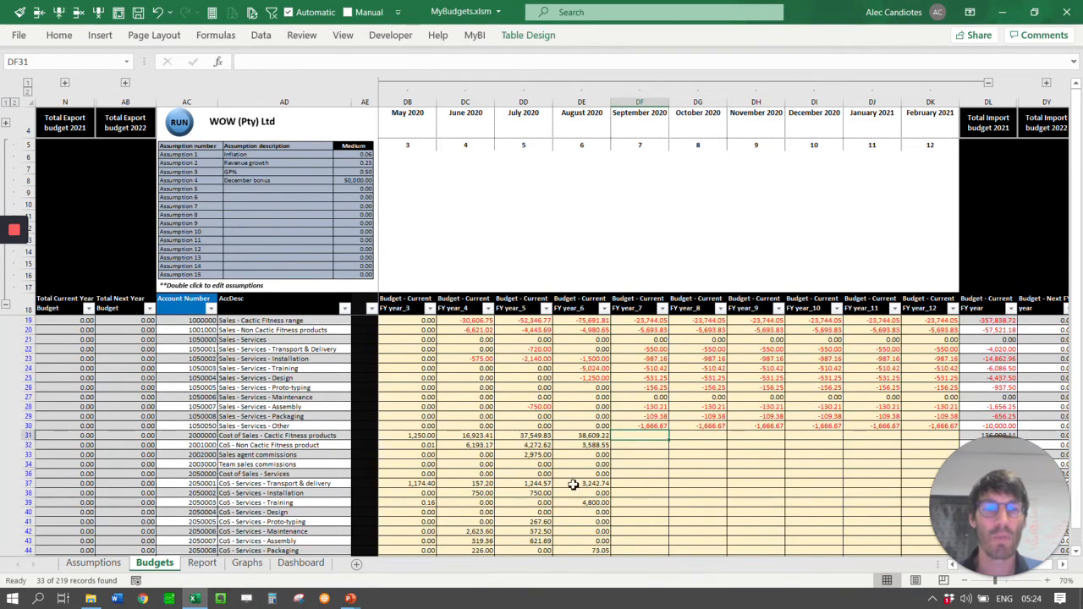
Refresh the pivot table on the Report sheet and check the current FY budget for Sales
left_click(202, 564)
right_click(459, 269)
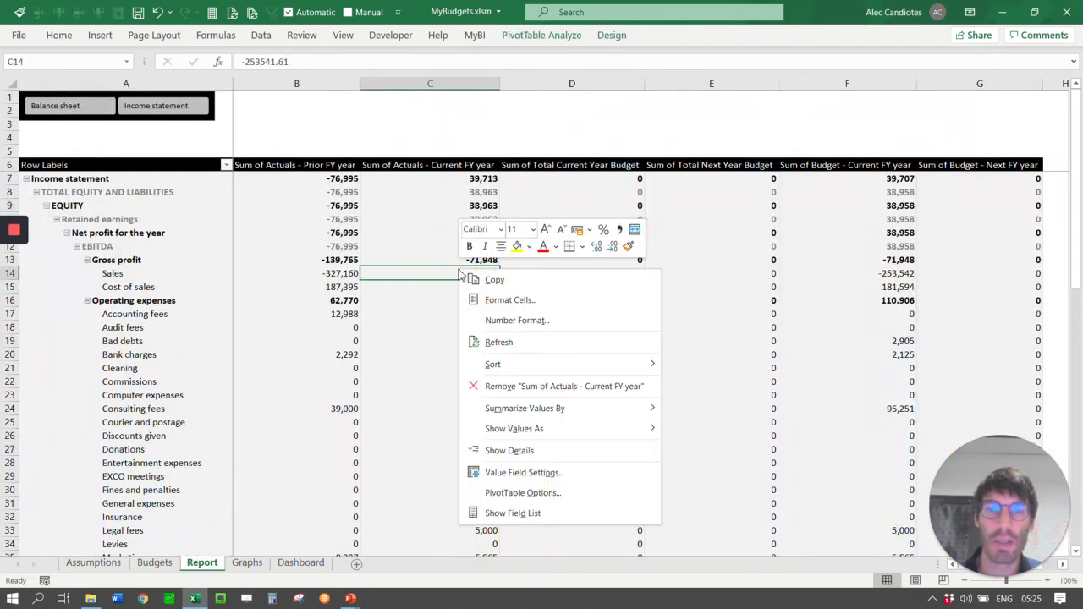
left_click(508, 342)
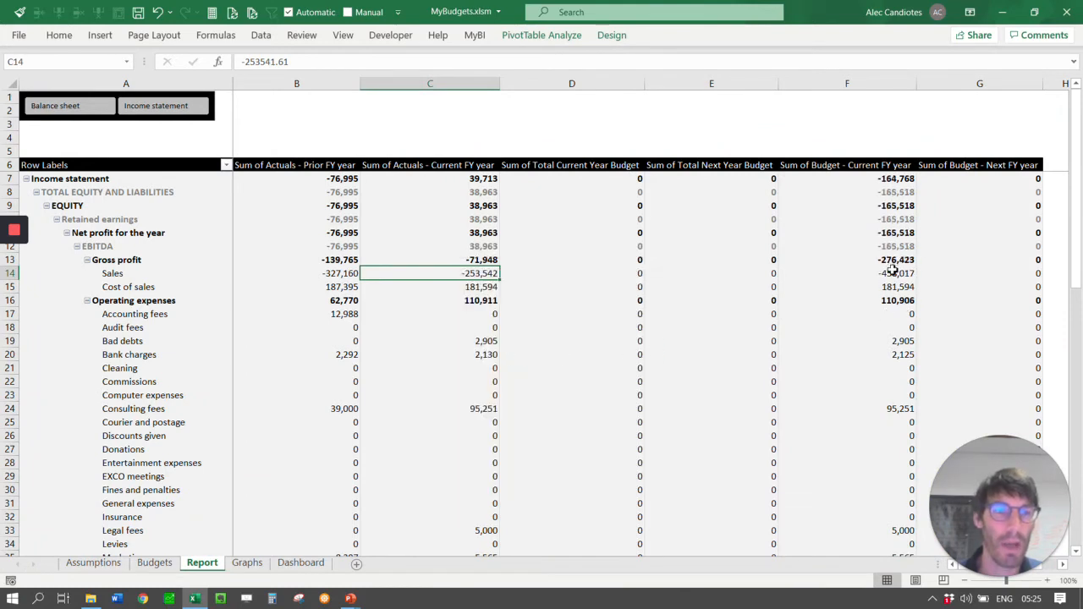
left_click(893, 271)
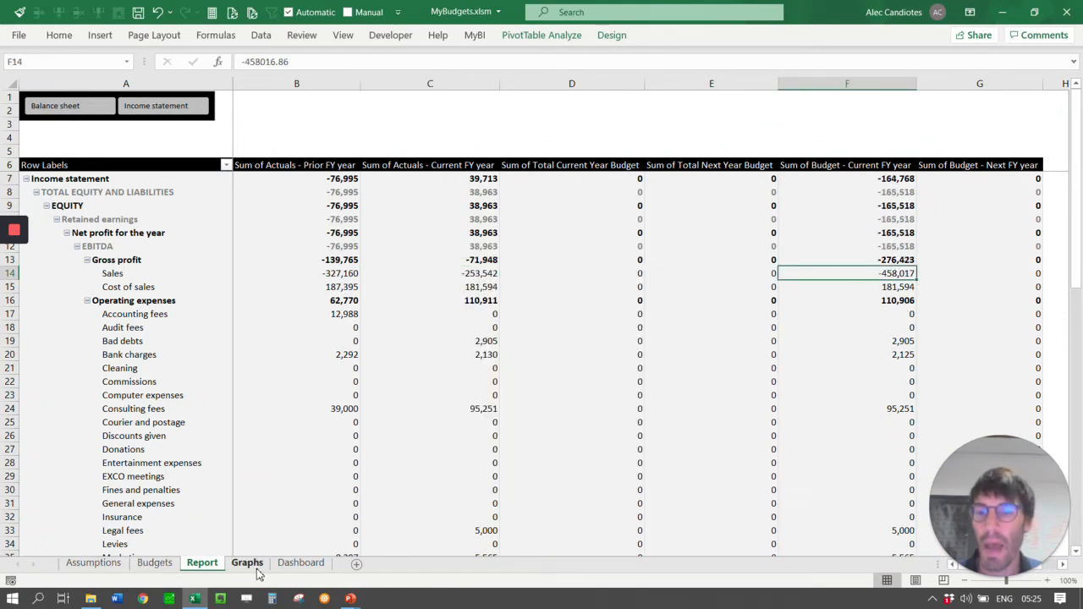
On the Budgets sheet, give Cost of Sales - Cactic Fitness products for September 2020 the formula =SUM(DF19:DF30)*(1-Assumption3)
left_click(156, 562)
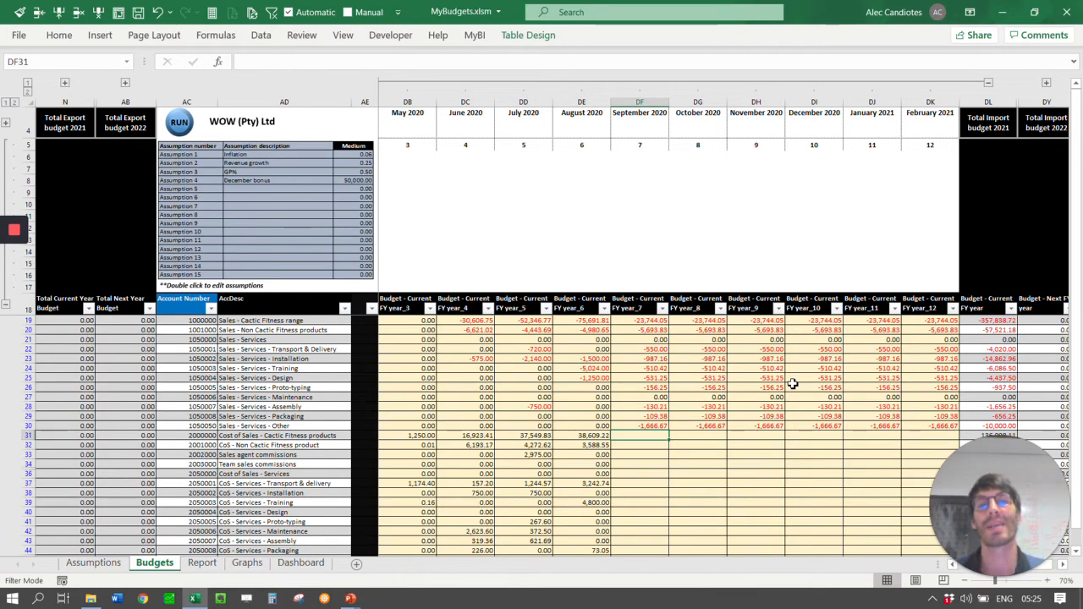
type("=SUM(")
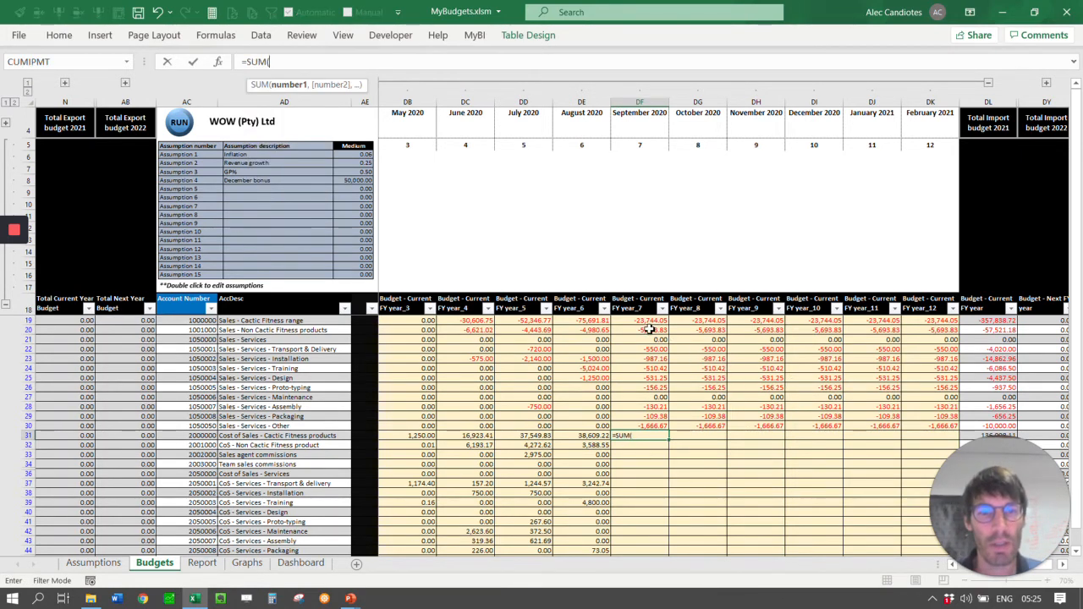
left_click_drag(648, 322, 646, 426)
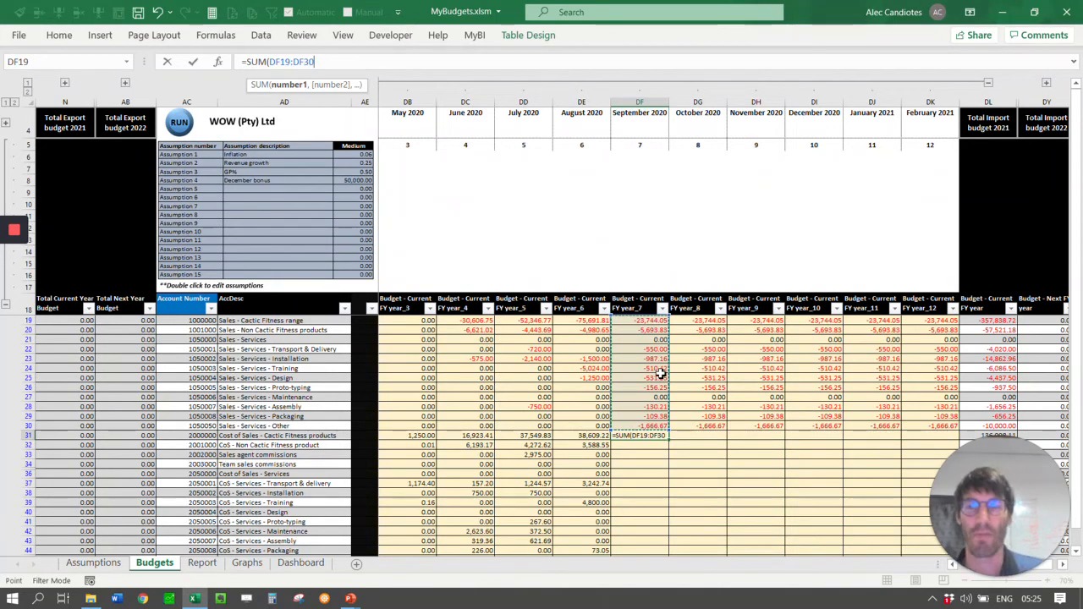
type(")")
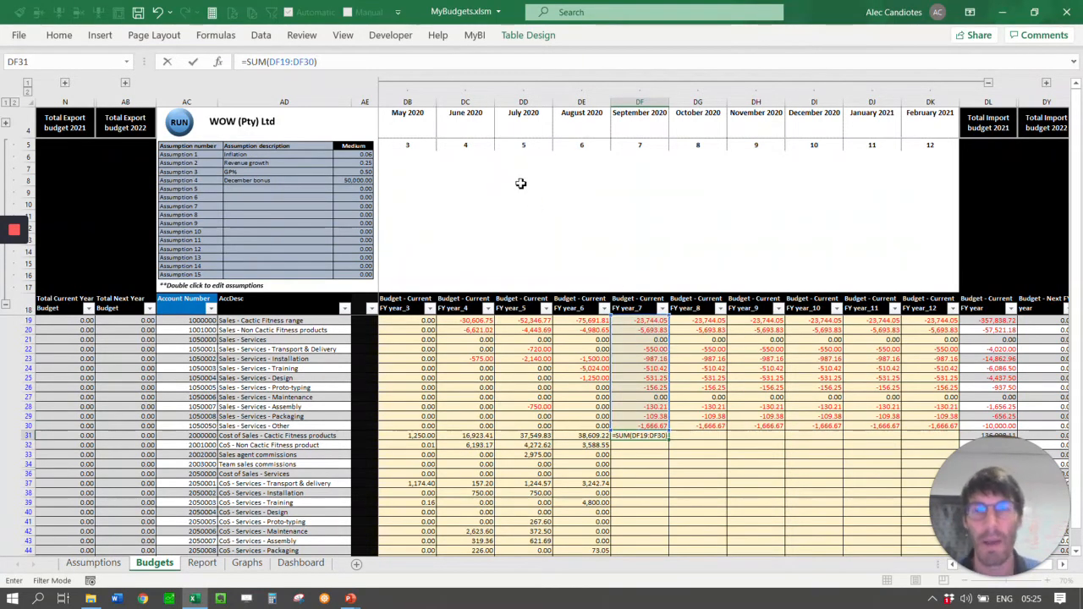
type("*(1-assump")
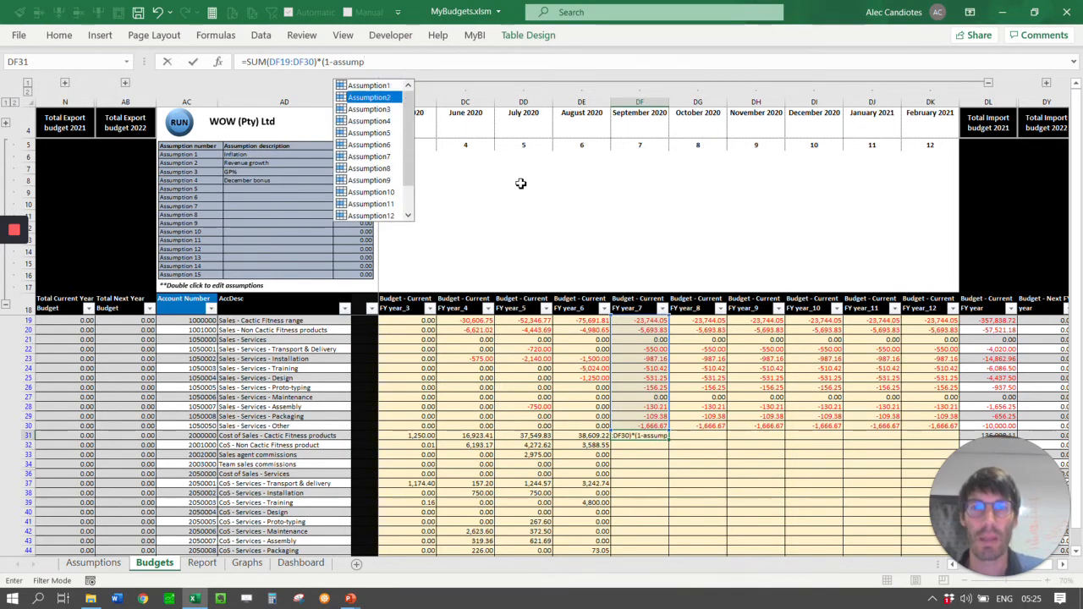
key("Down")
key("Tab")
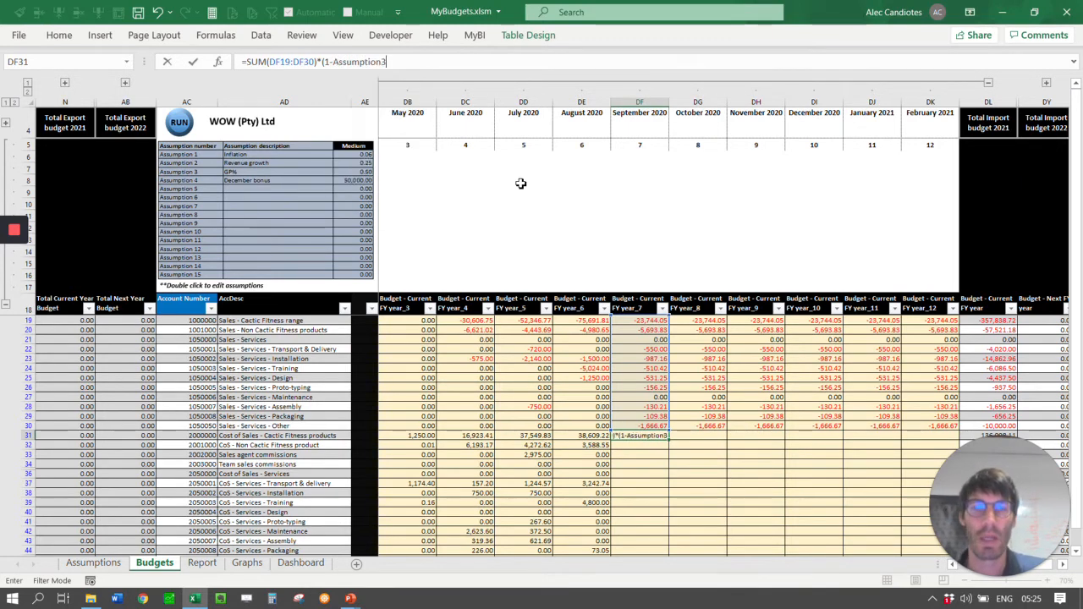
type("0")
key("BackSpace")
type(")")
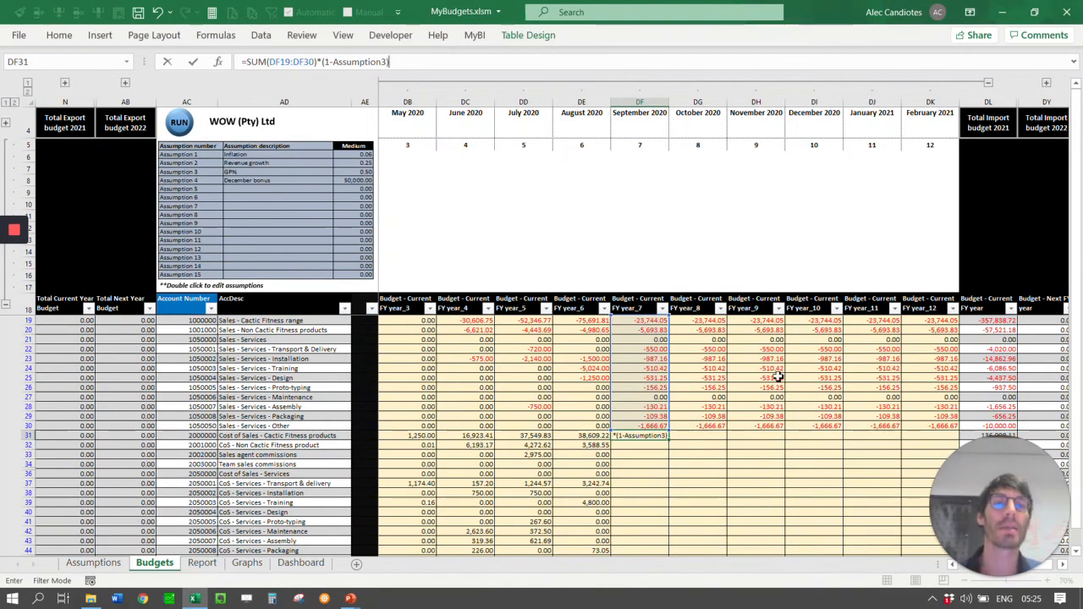
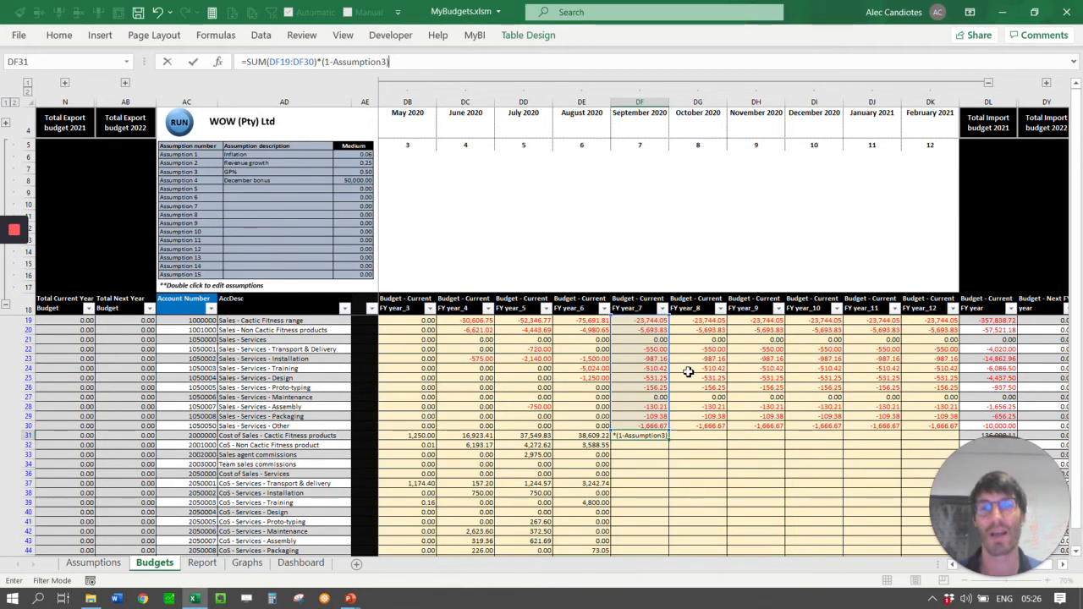
Negate the September 2020 cost of sales formula so it reads =-SUM(DF19:DF30)*(1-Assumption3), and commit it
left_click(248, 61)
type("-")
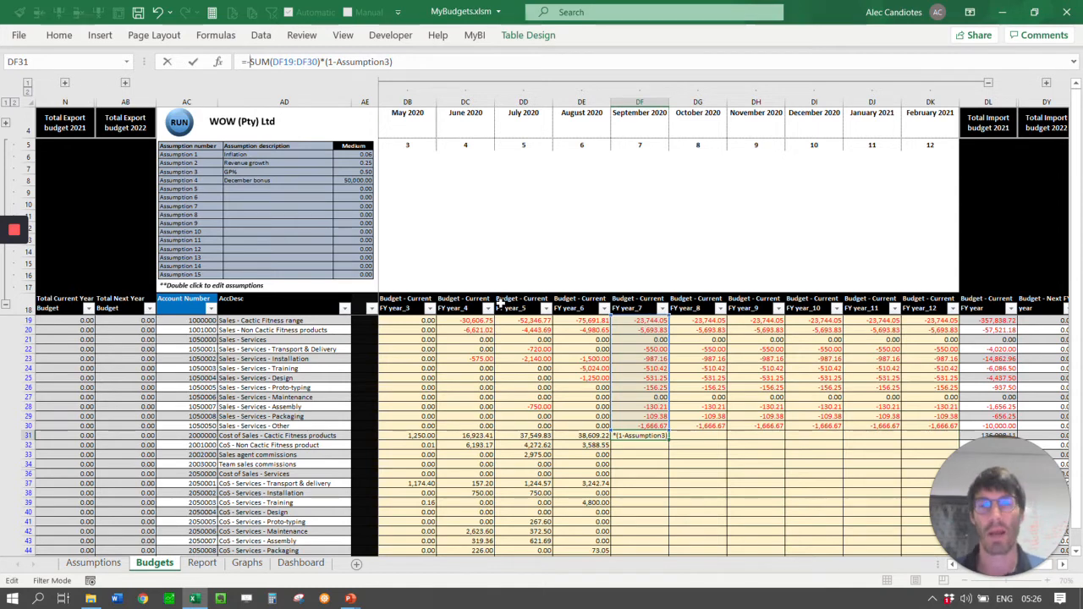
key("BackSpace")
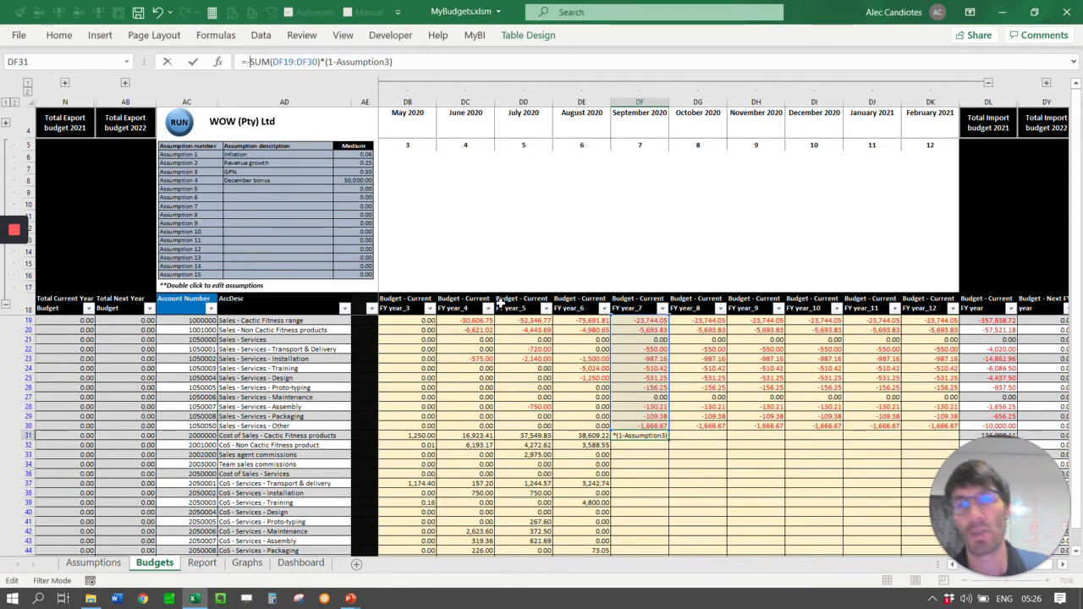
key("ctrl+Return")
Copy the September 2020 cost of sales formula across to October 2020 through February 2021
key("ctrl+c")
key("Right")
key("shift+Right")
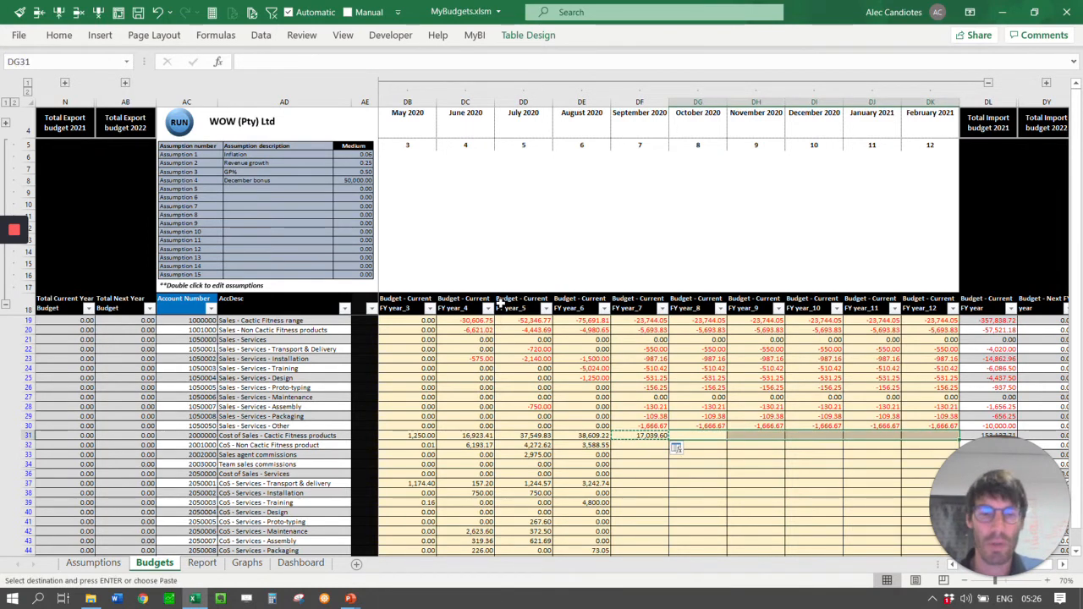
key("ctrl+v")
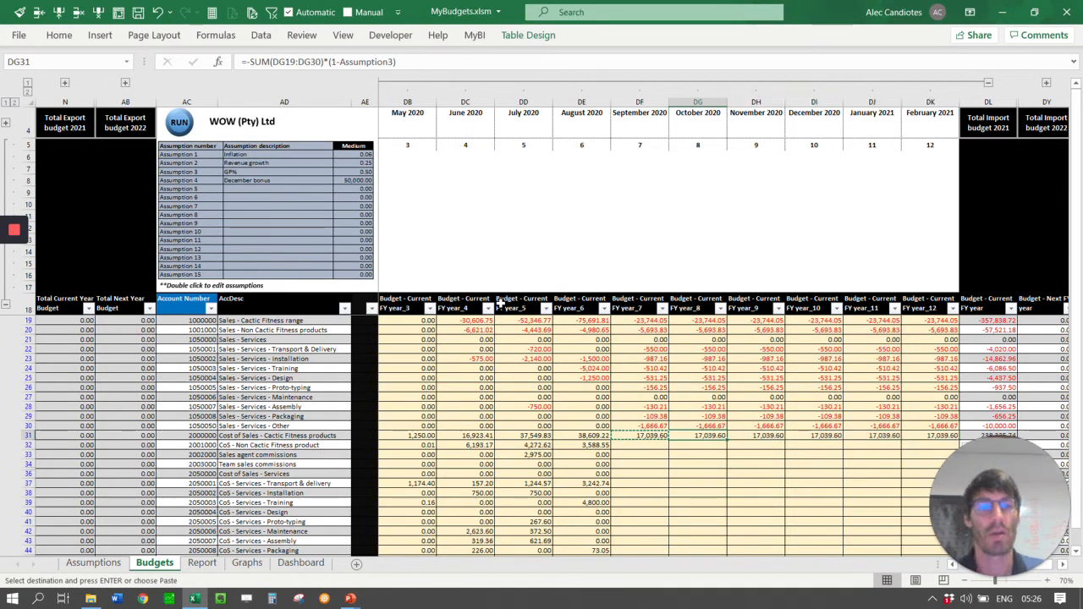
Refresh the pivot table on the Report sheet and check its current FY budget from Cost of sales down to the Grand Total
left_click(198, 563)
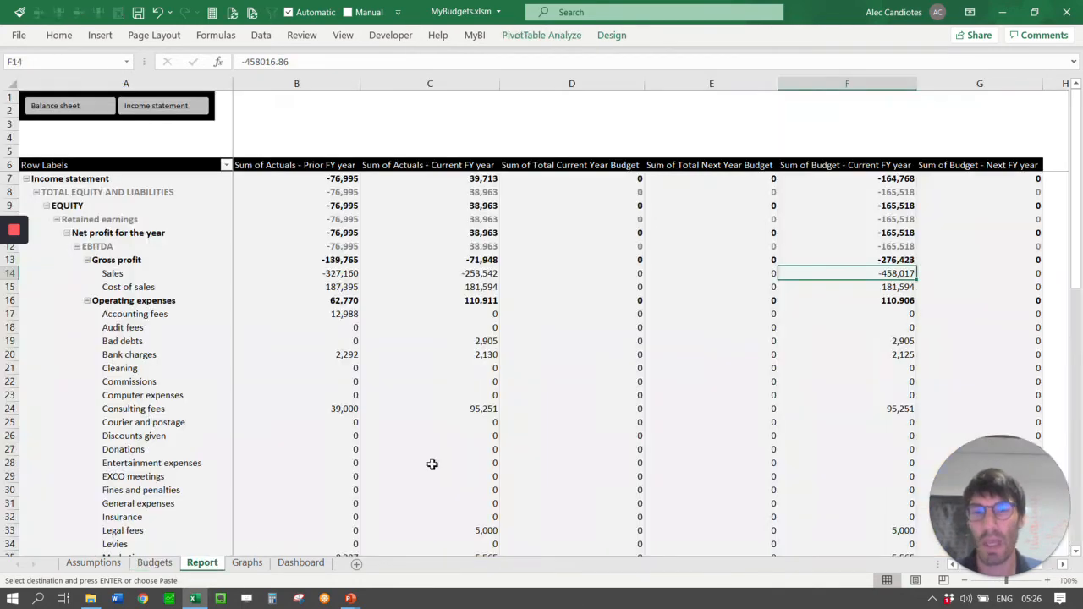
right_click(872, 290)
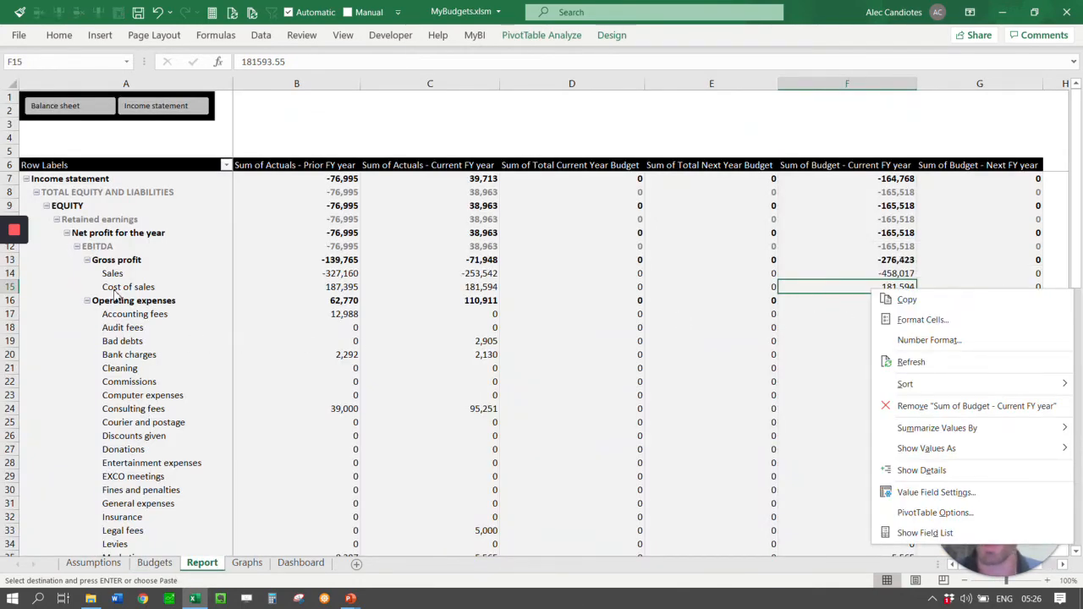
key("Escape")
right_click(872, 289)
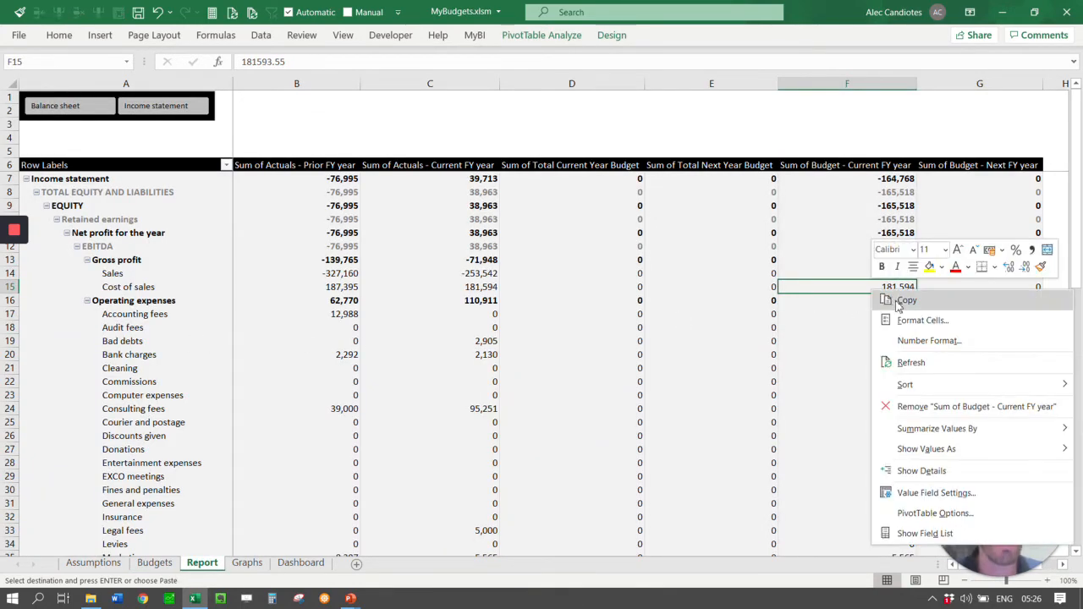
left_click(925, 362)
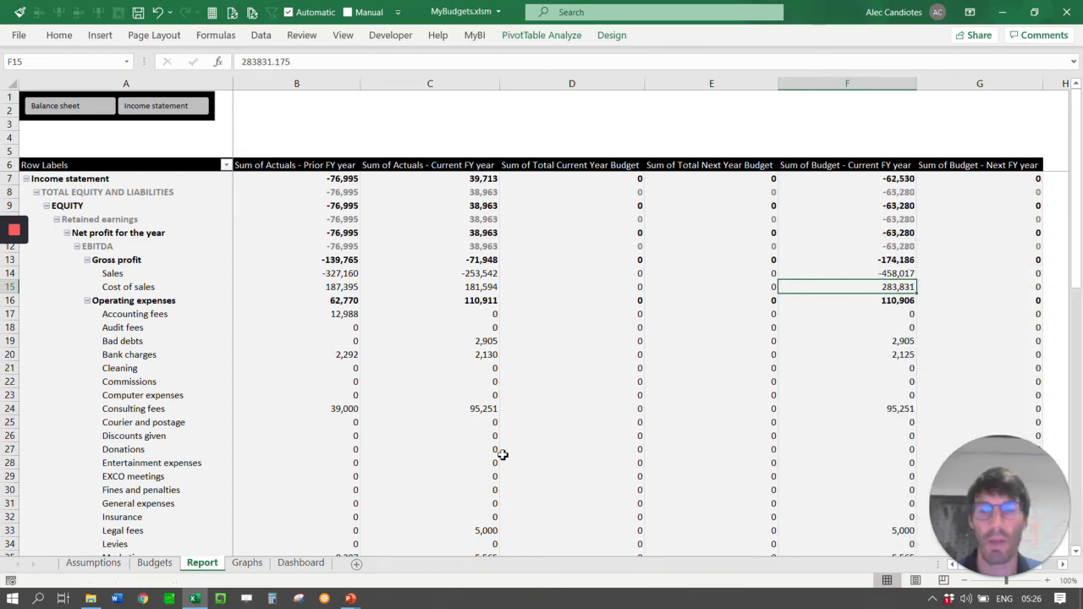
scroll(803, 329, "down", 6)
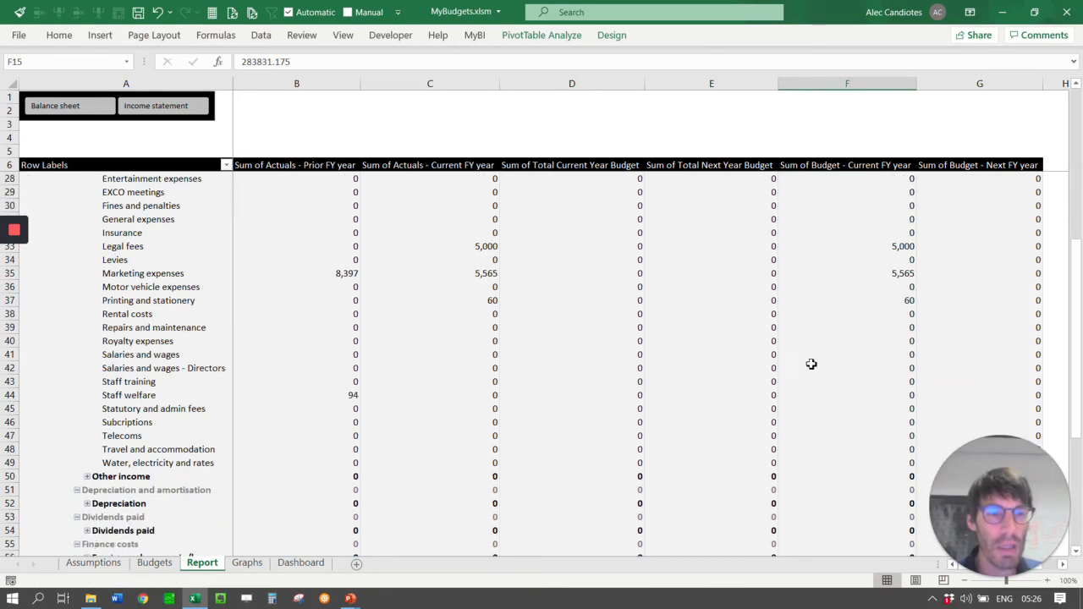
scroll(819, 369, "down", 9)
left_click(899, 422)
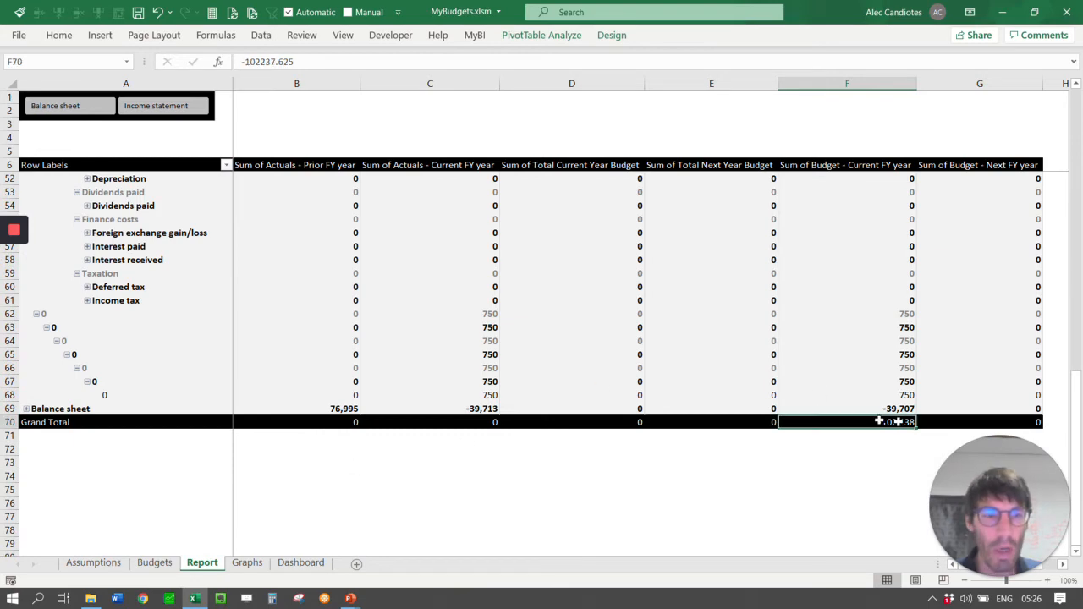
scroll(344, 370, "up", 11)
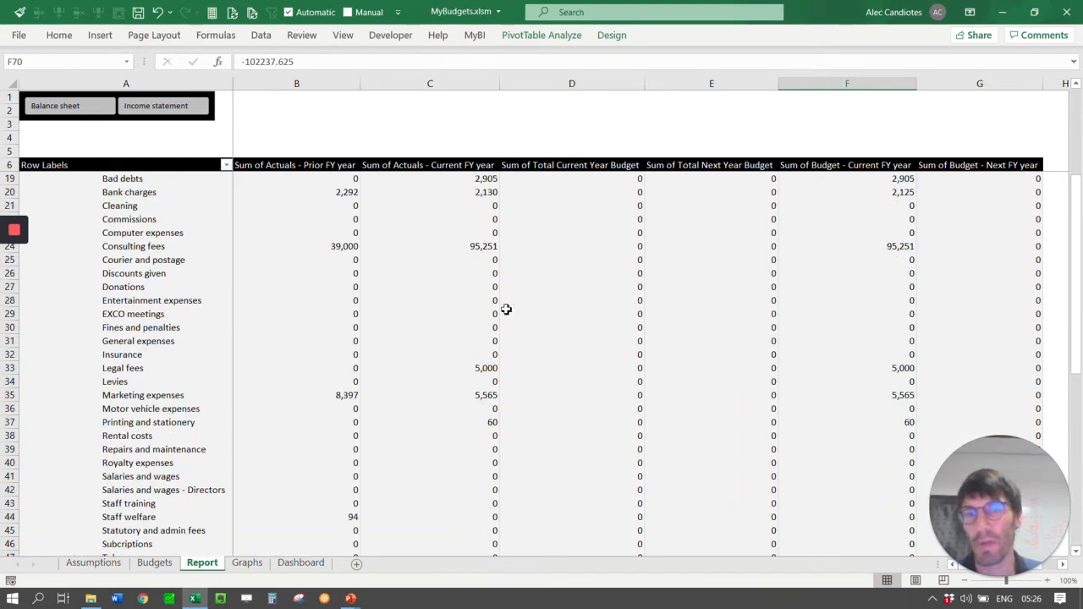
scroll(593, 313, "down", 6)
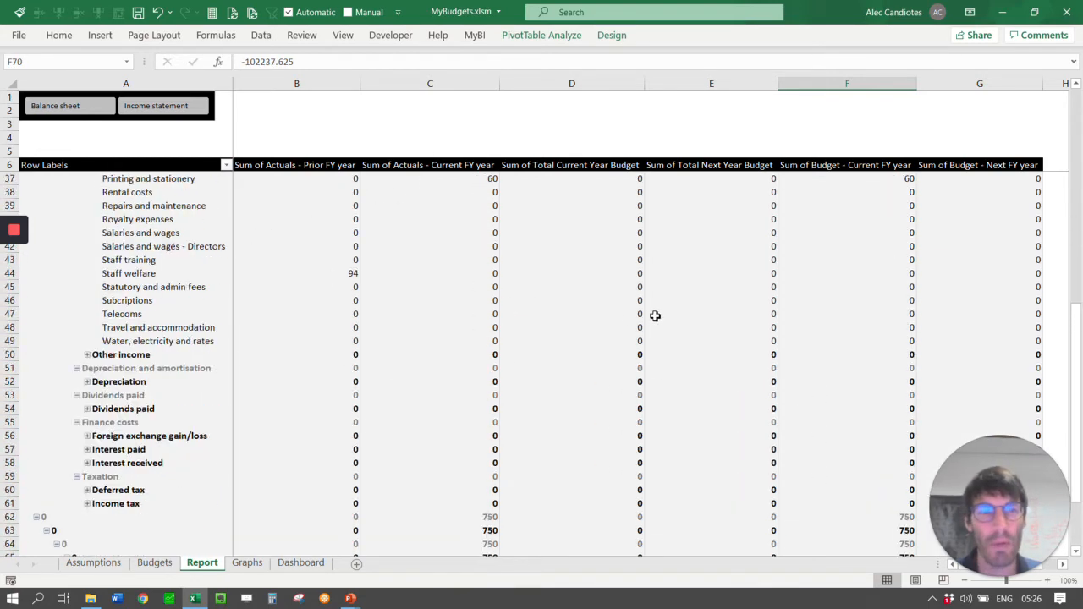
On the Budgets sheet, collapse the column groups to review the total columns, and expand the monthly columns of the current FY budget
left_click(141, 565)
left_click(298, 339)
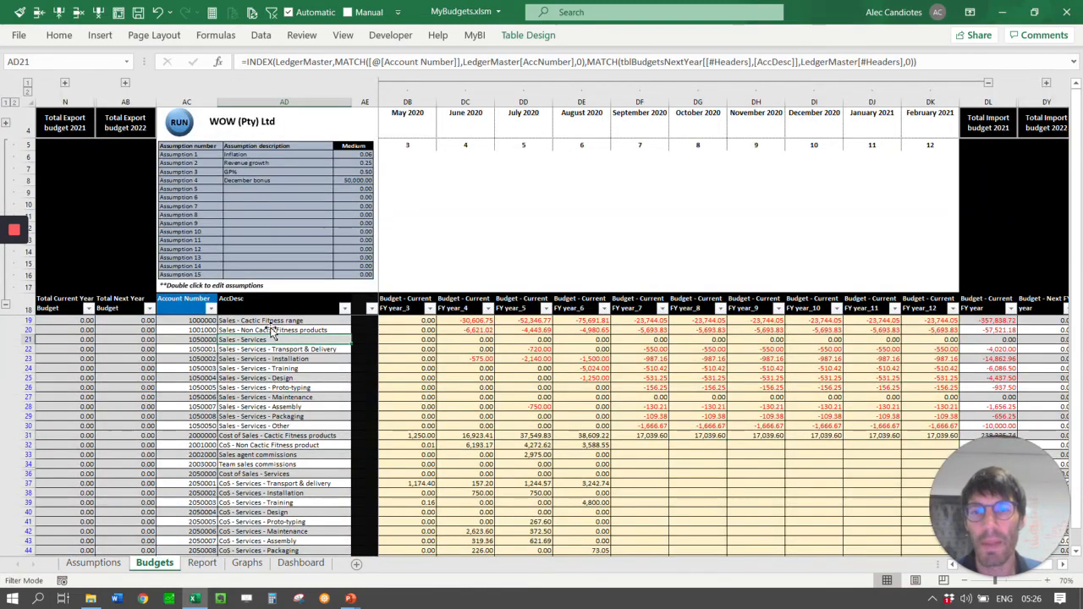
key("Right")
key("Right")
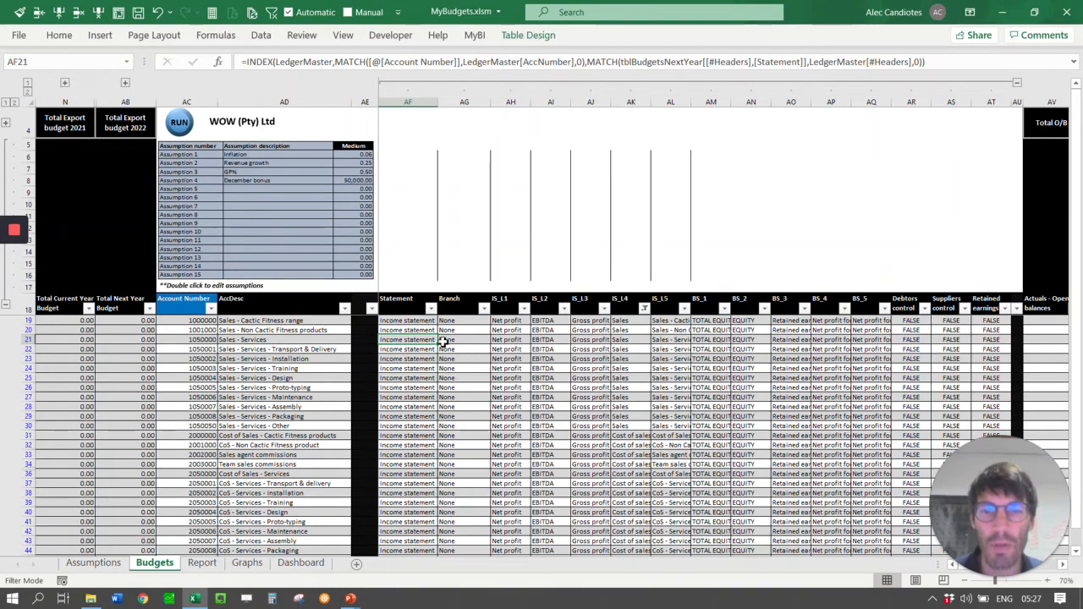
left_click(27, 83)
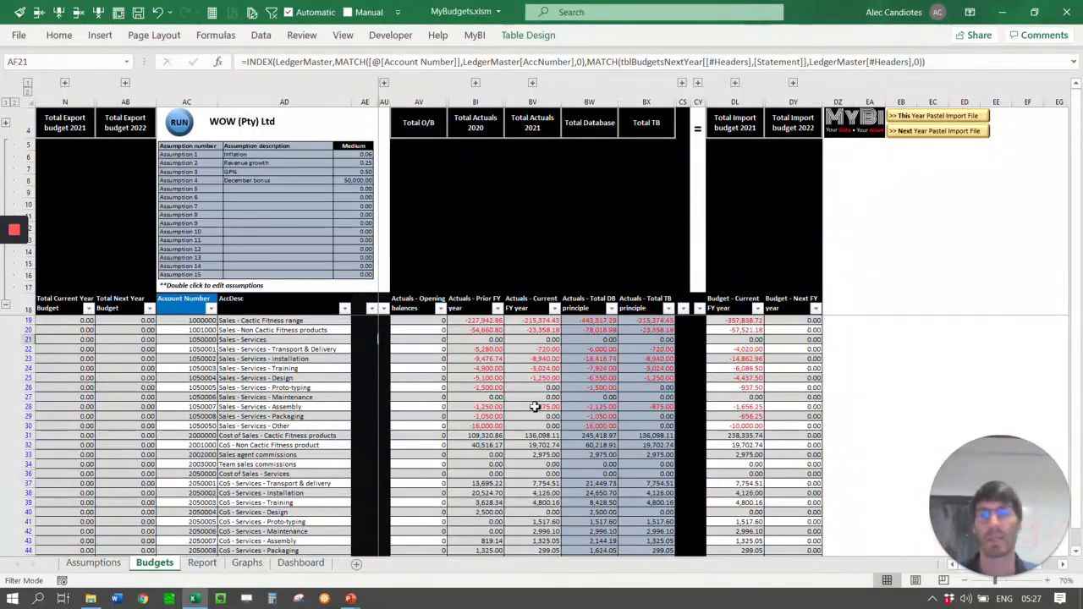
left_click(647, 407)
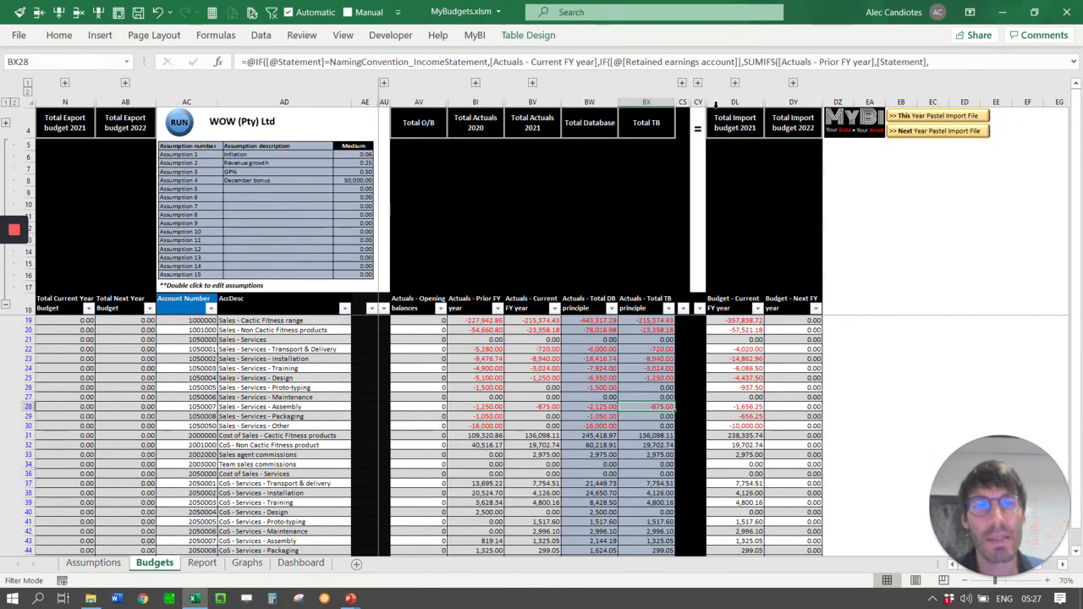
left_click(735, 82)
left_click(672, 346)
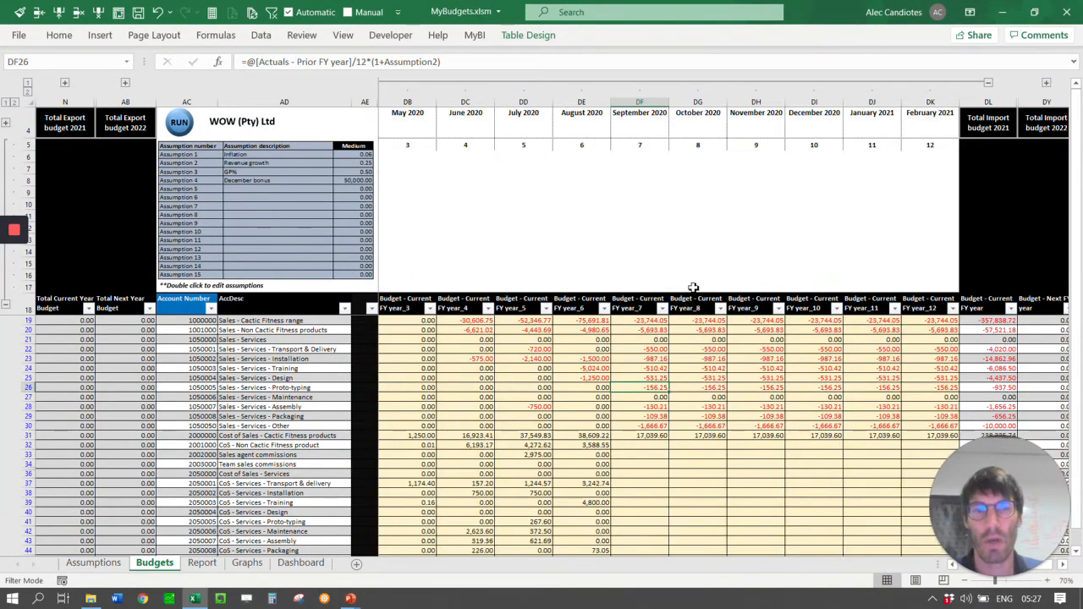
Inspect the December 2020 column's heading formula and the blank cells between that heading and the budget table
left_click(757, 115)
left_click(825, 102)
left_click(816, 118)
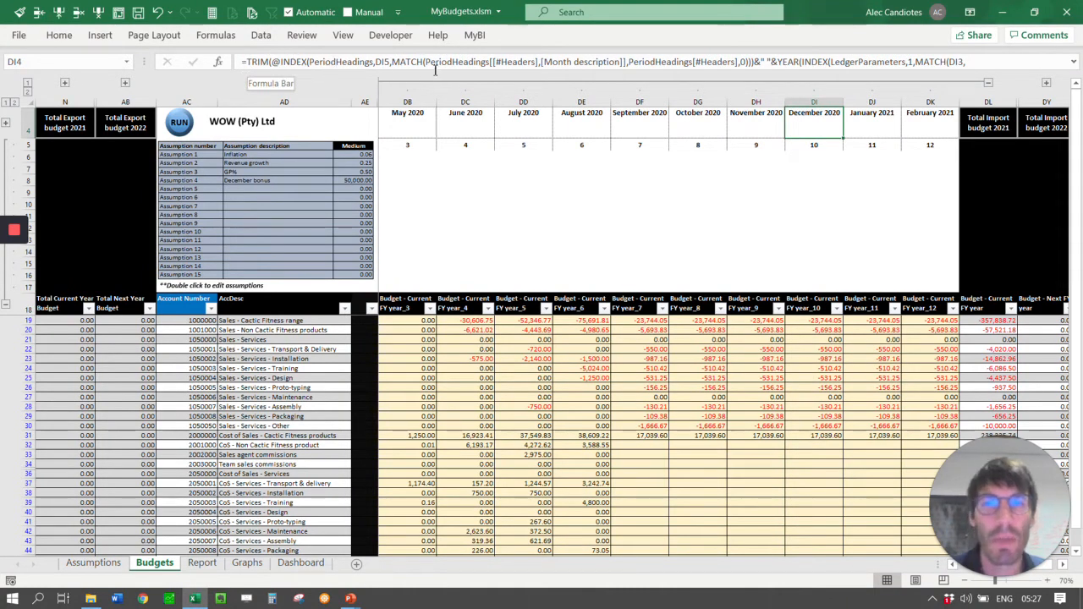
left_click(831, 178)
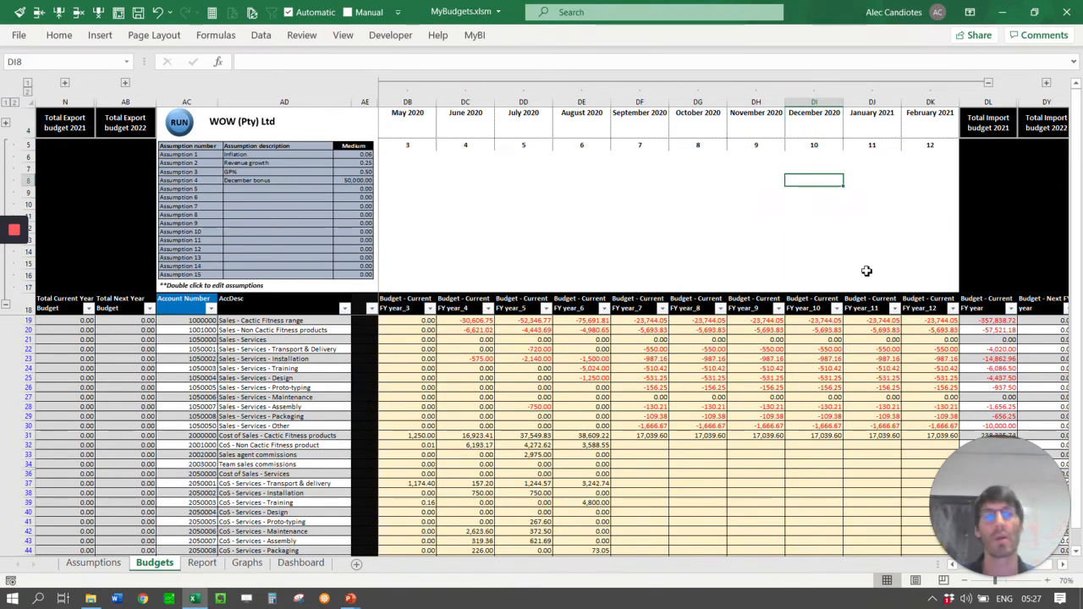
left_click(817, 130)
left_click(803, 183)
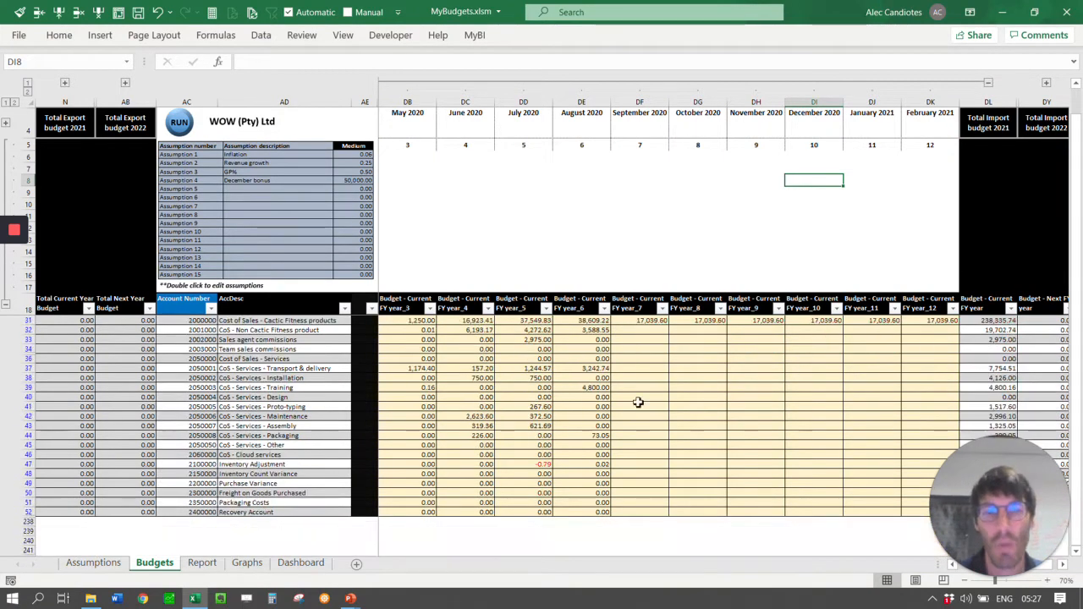
Clear the filter on the budgets table so that all accounts are listed
left_click(292, 378)
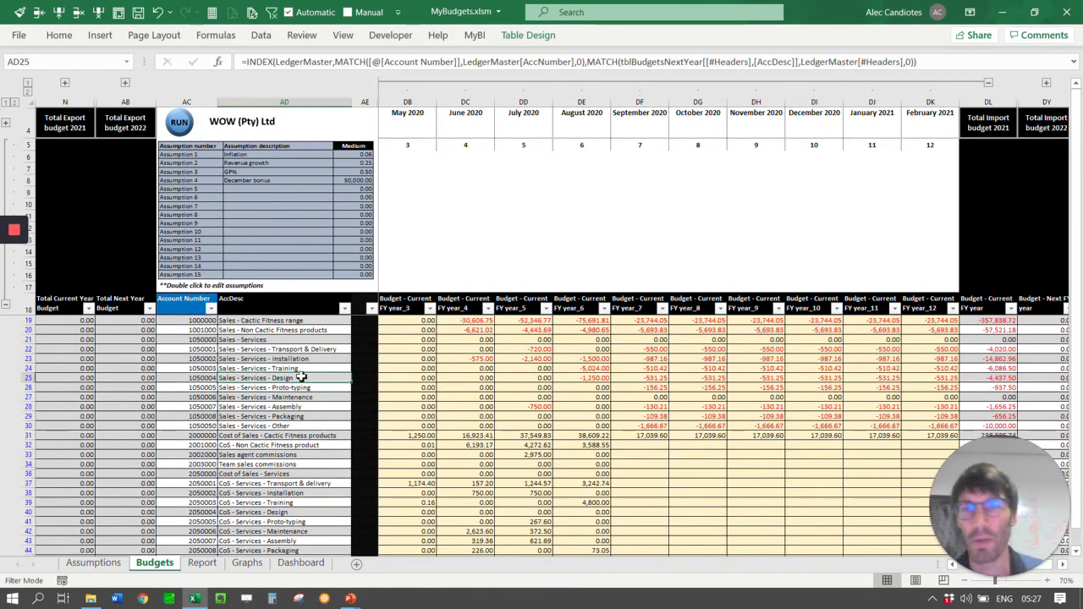
left_click(271, 12)
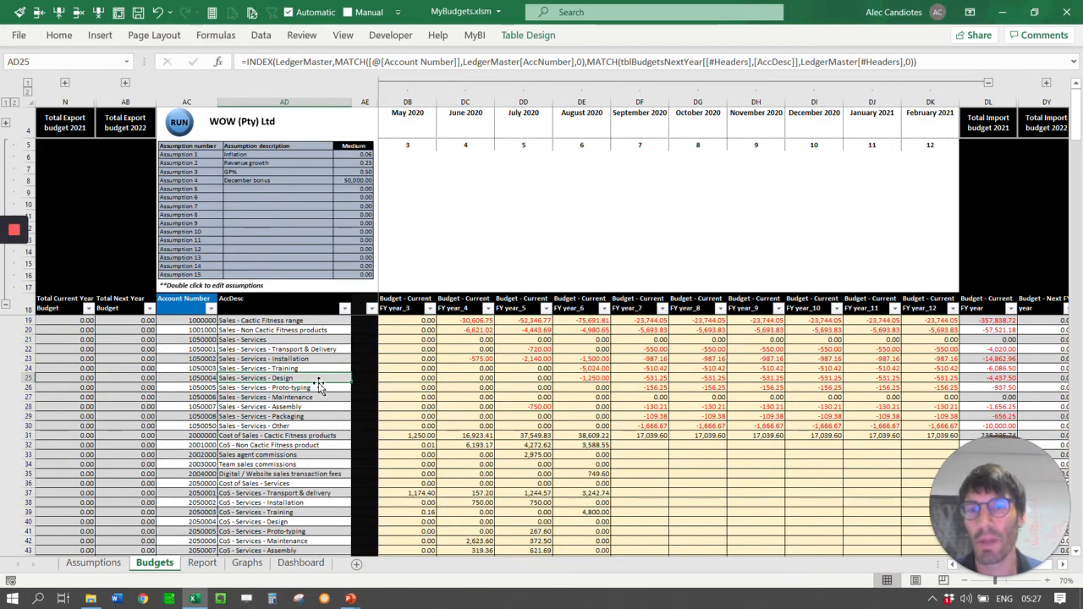
key("Right")
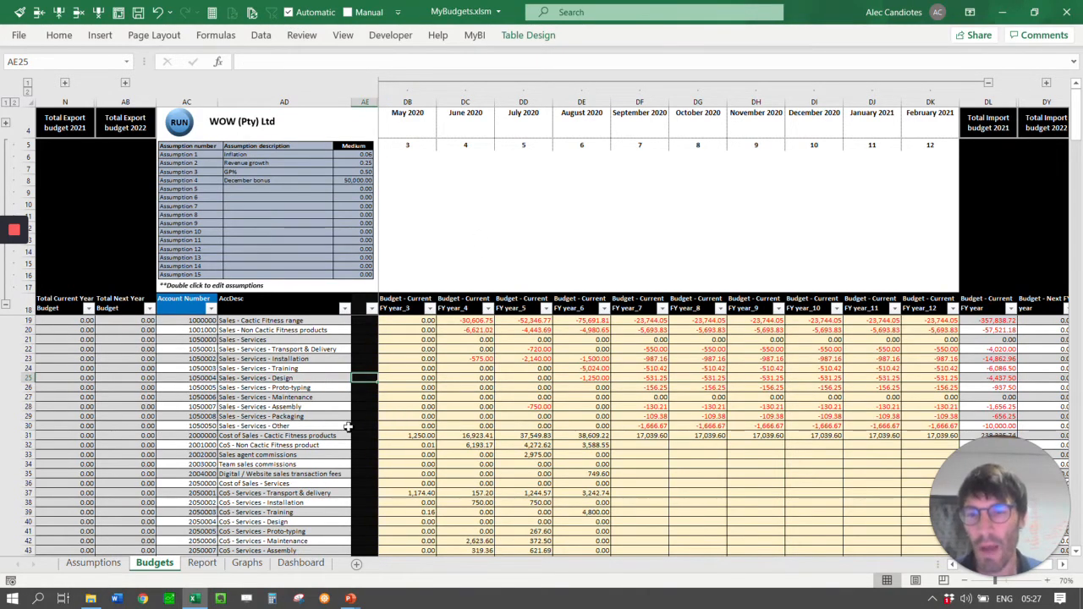
Expand the account classification columns and examine the income statement levels of the cost of sales accounts down to Inventory Adjustment
scroll(279, 427, "down", 6)
left_click(268, 386)
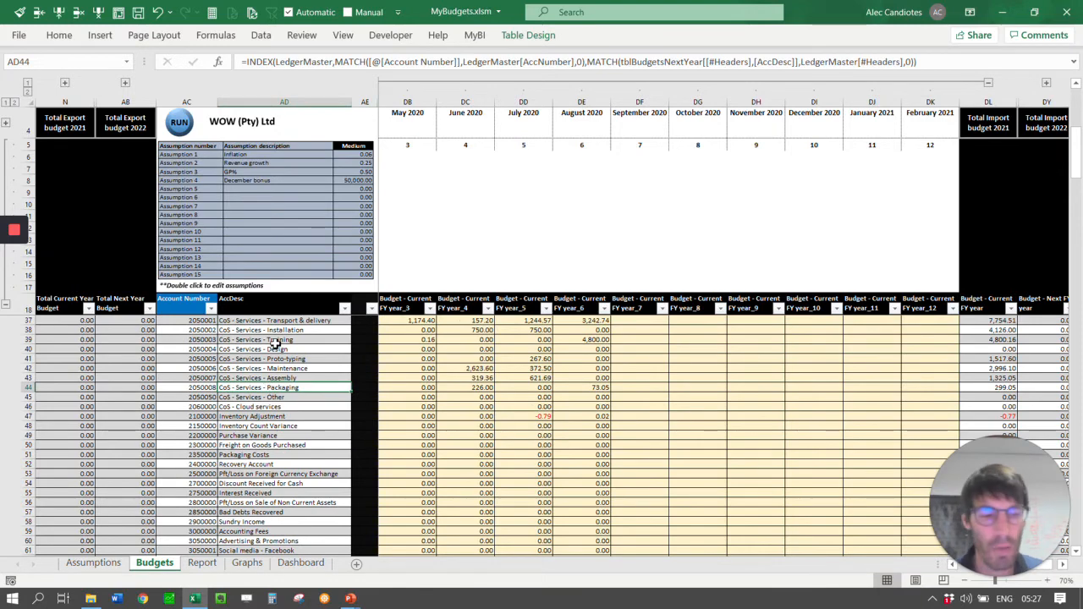
key("Right")
key("Right")
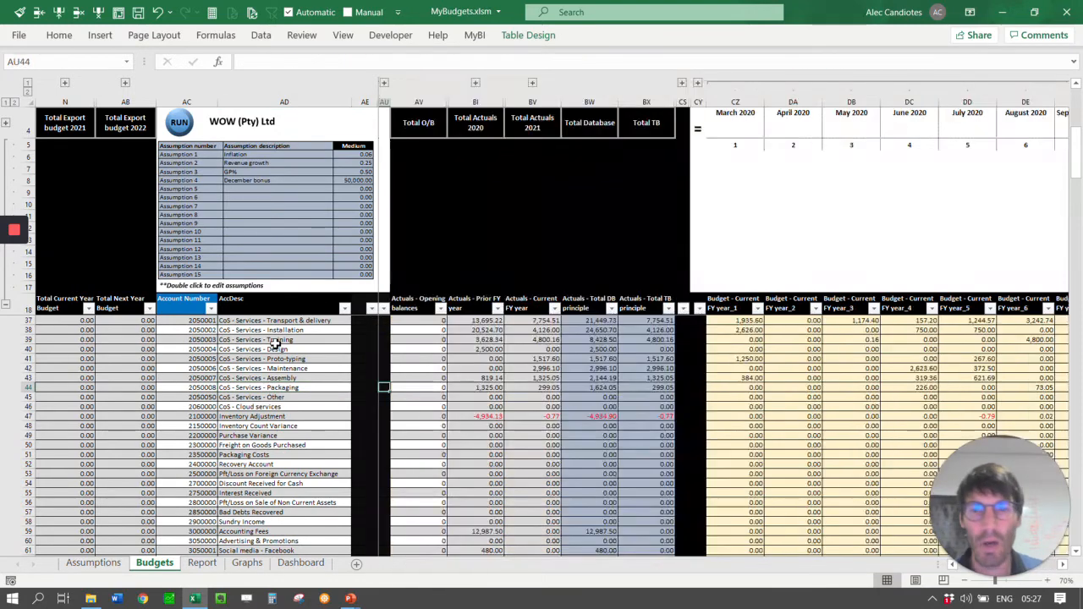
left_click(384, 85)
left_click(401, 339)
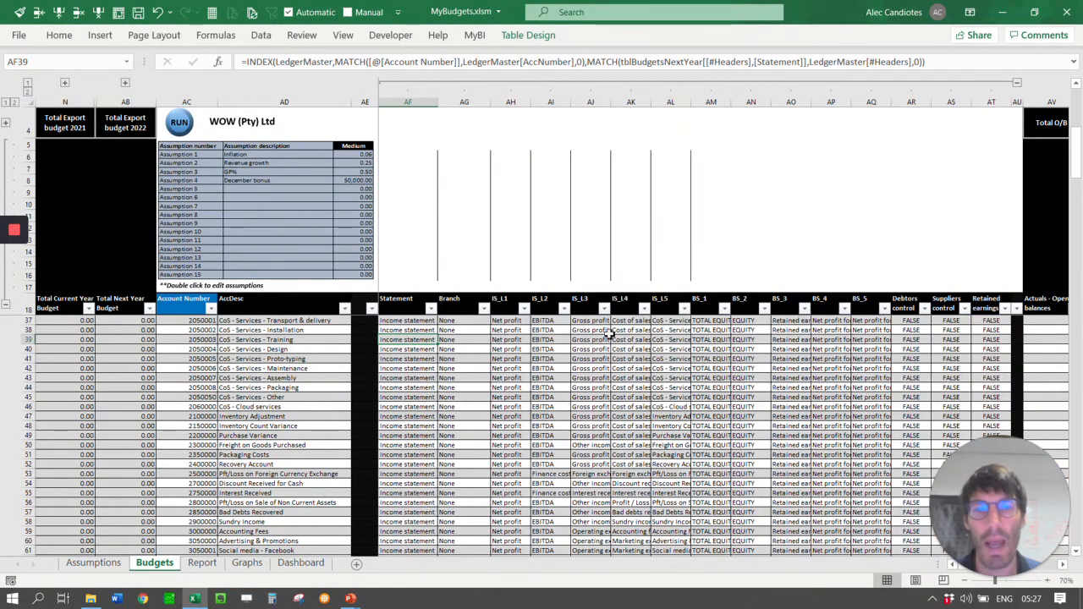
left_click(656, 415)
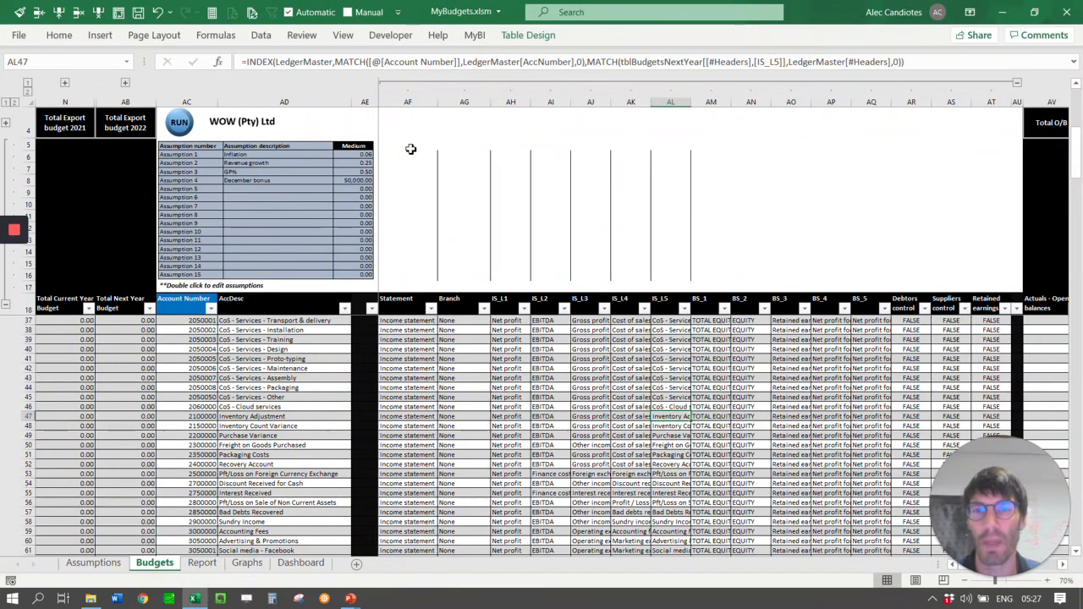
Collapse the account classification columns and filter the account descriptions to show only Salaries & Wages
left_click(27, 83)
left_click(306, 396)
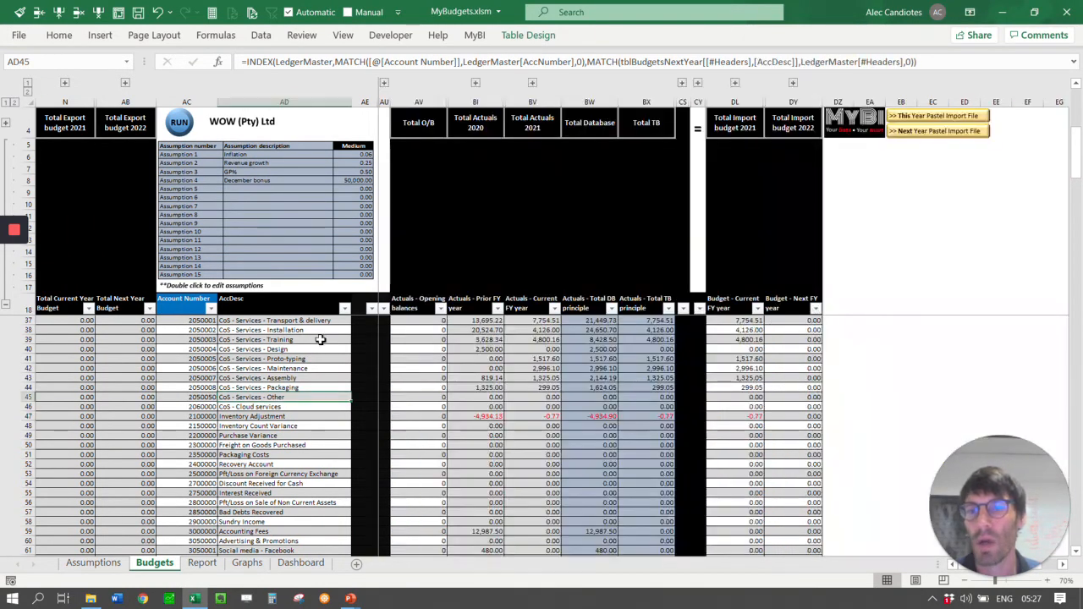
left_click(344, 309)
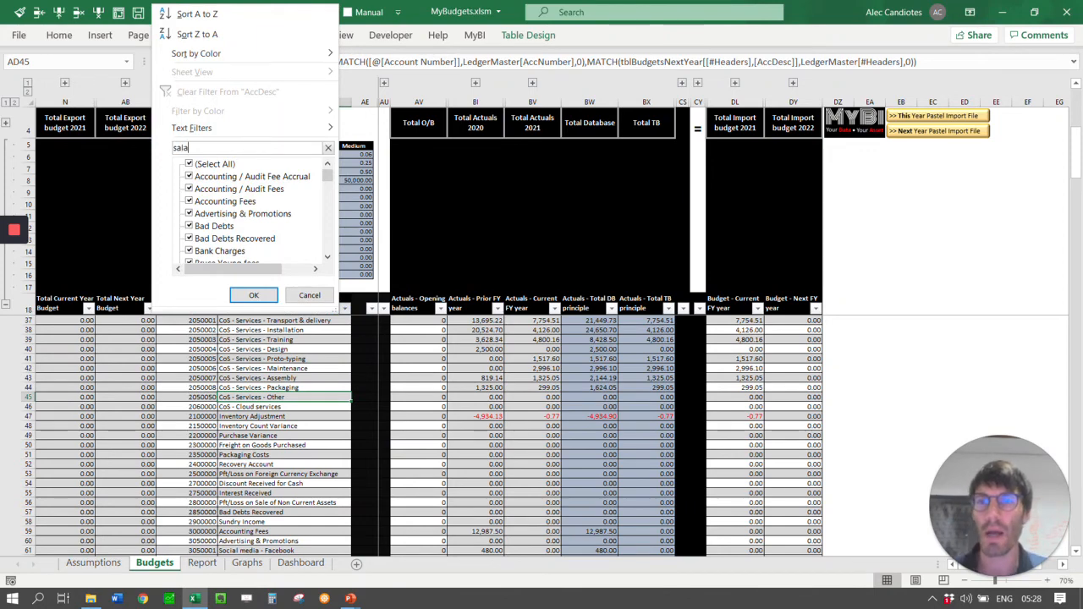
type("sala")
left_click(189, 189)
left_click(190, 213)
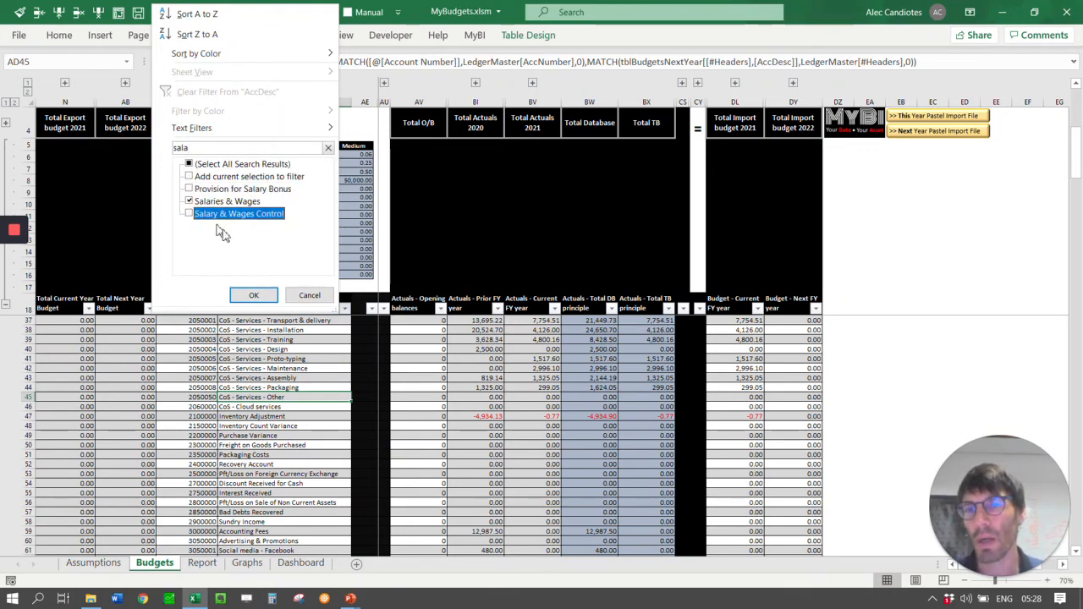
left_click(254, 296)
Check the total database actuals for the Salaries & Wages account
left_click(613, 321)
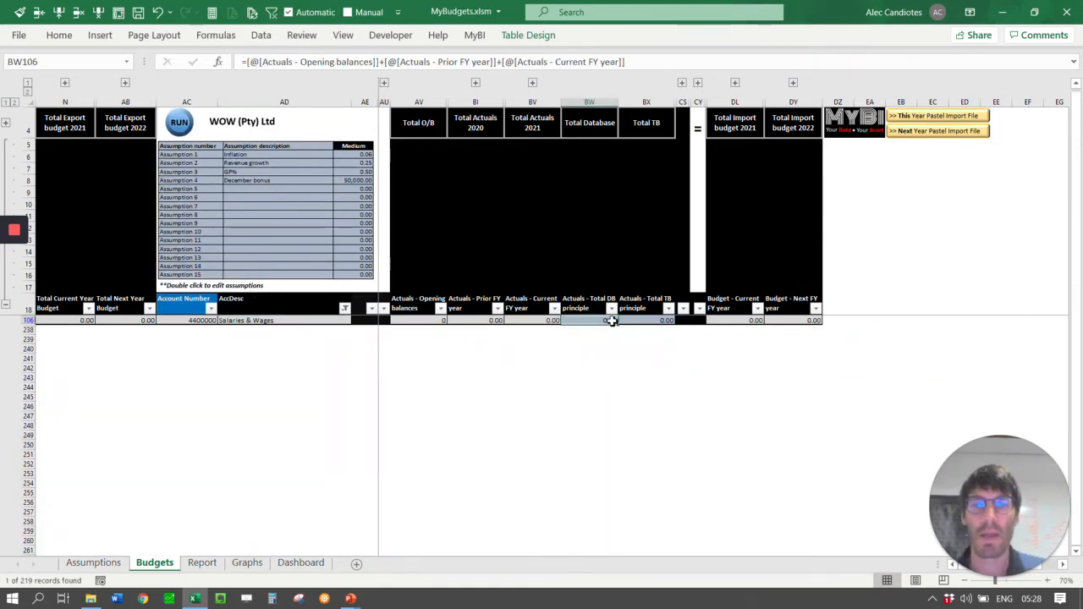
key("Up")
key("Up")
key("Down")
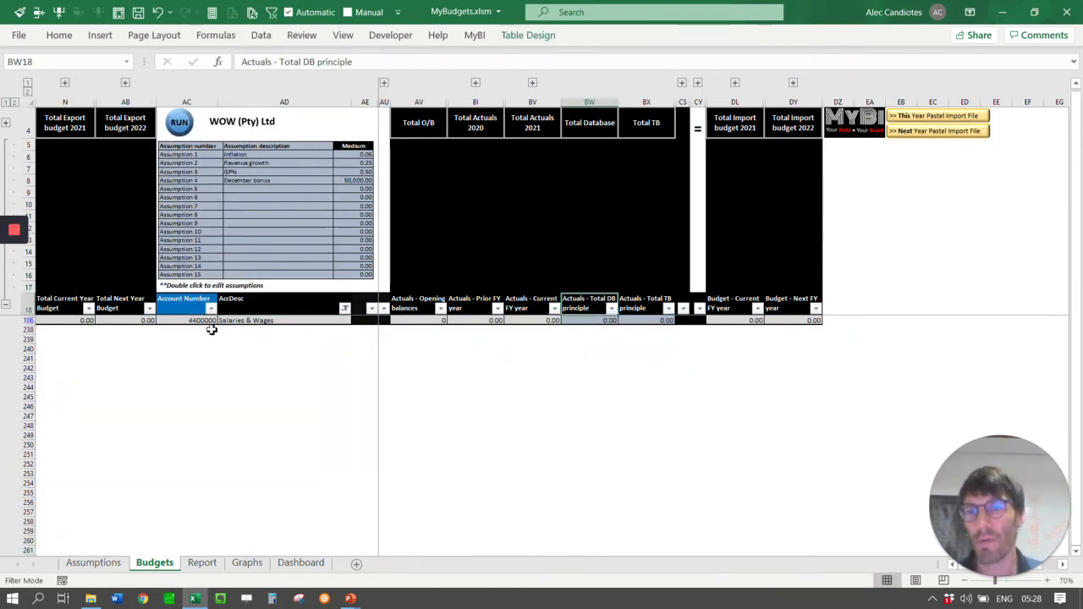
Expand the current FY budget months and enter =Assumption4 as the December 2020 budget for Salaries & Wages
left_click(735, 83)
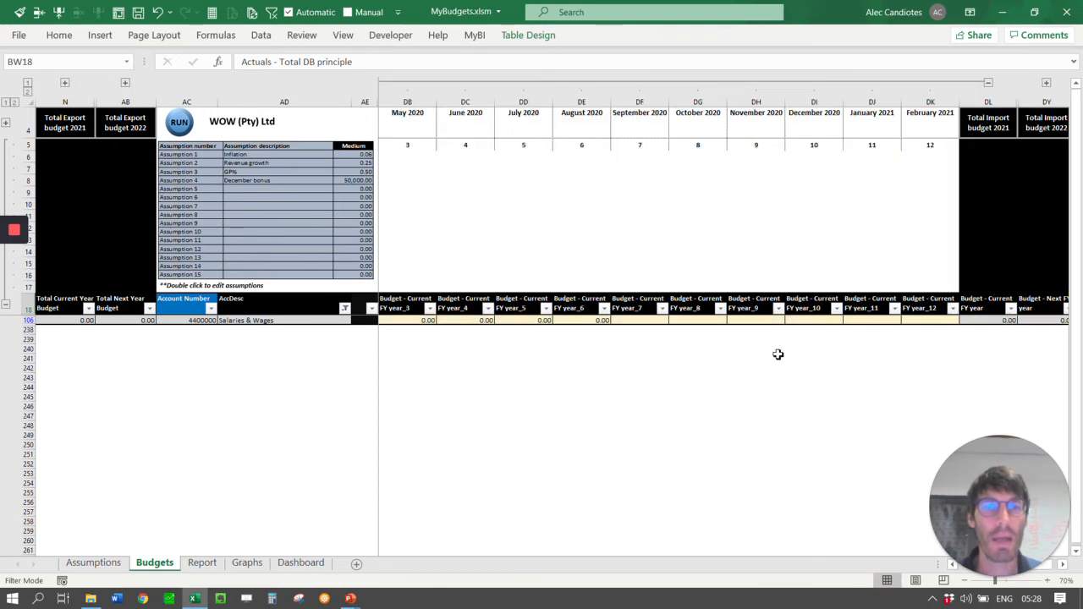
left_click(811, 321)
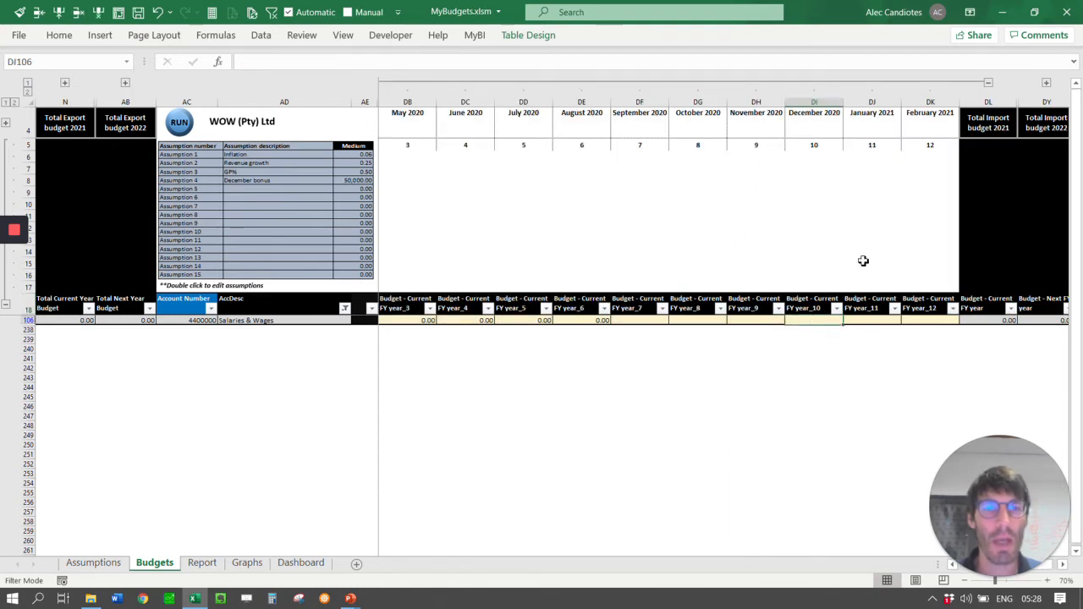
type("=")
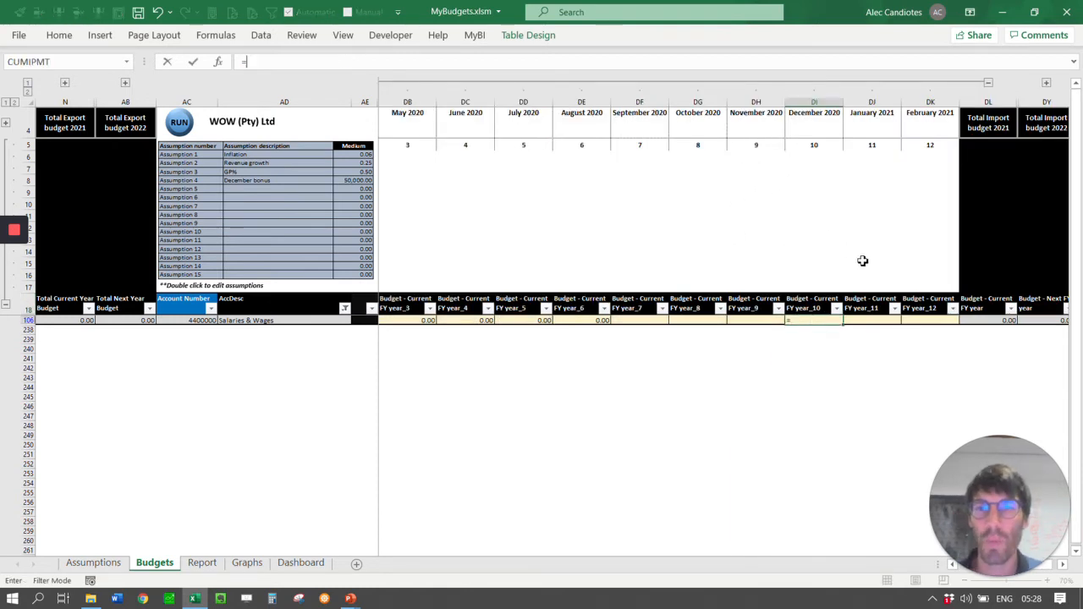
type("assump")
key("Down")
key("Down")
key("Down")
key("Tab")
key("ctrl+Return")
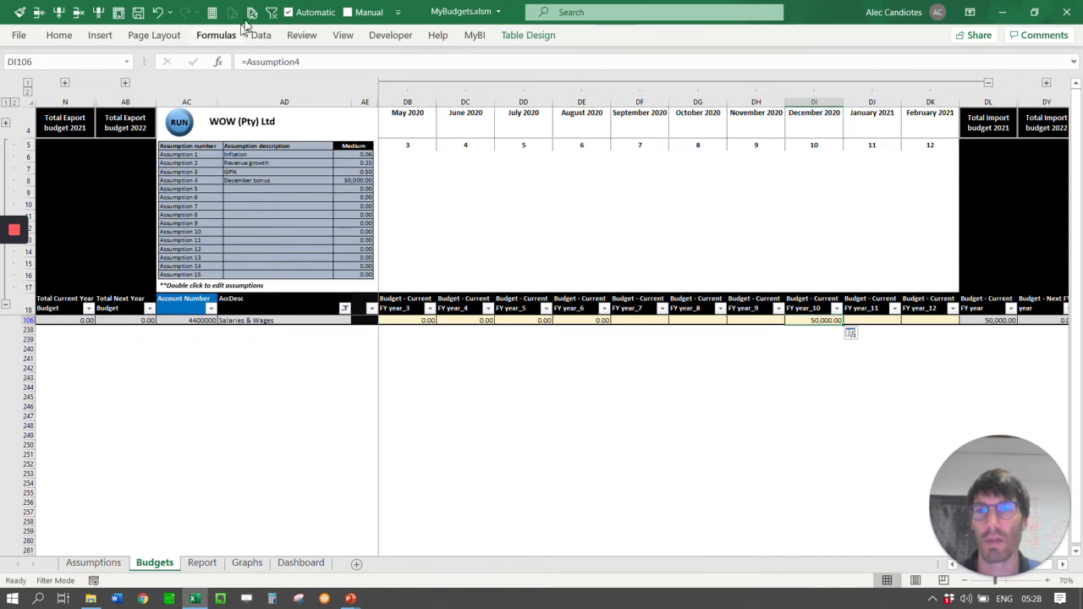
Clear the account filter and review the September 2020 to February 2021 budget cells down the account list
left_click(271, 12)
left_click(825, 446)
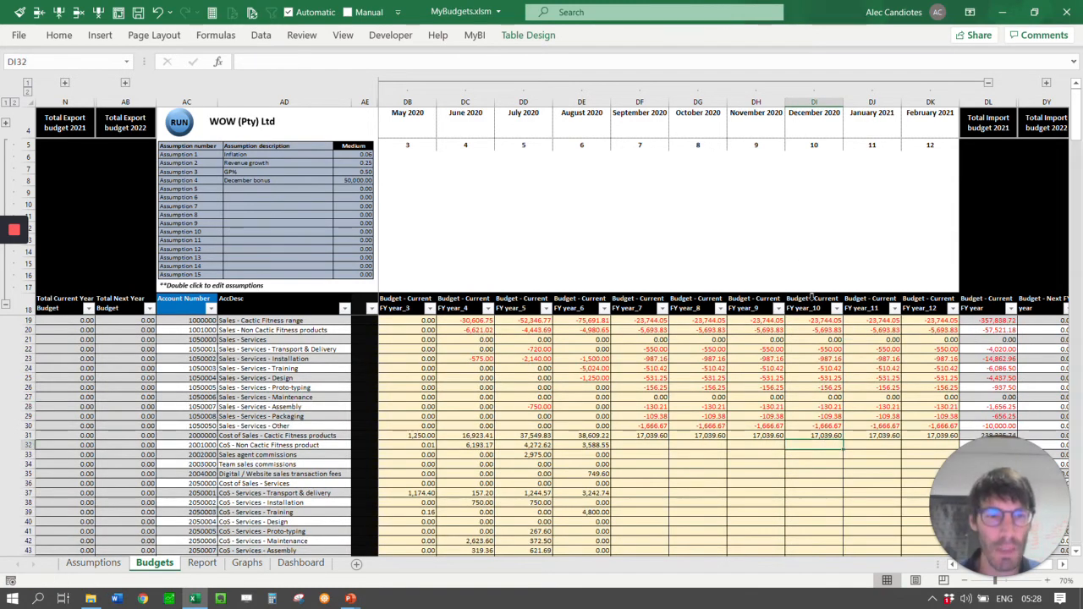
scroll(689, 387, "down", 9)
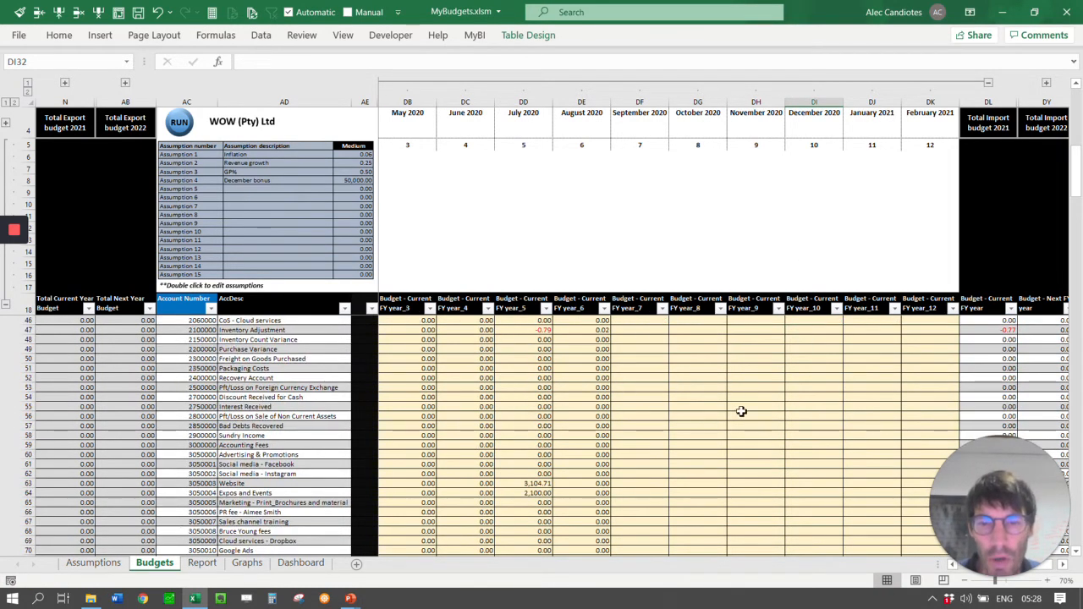
scroll(711, 415, "down", 3)
scroll(711, 397, "down", 3)
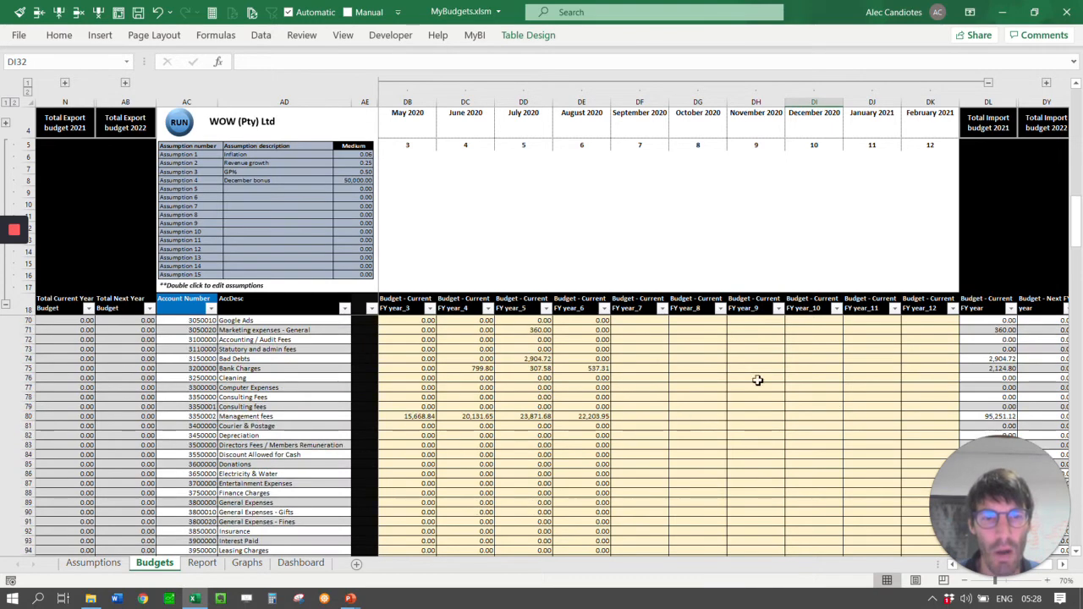
scroll(747, 508, "up", 12)
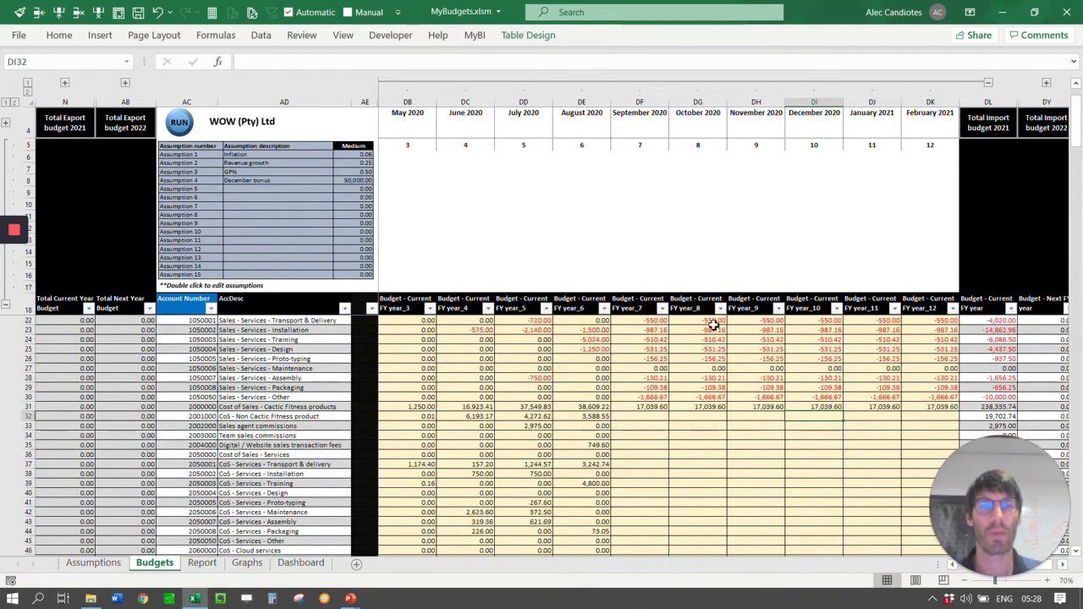
scroll(314, 450, "down", 10)
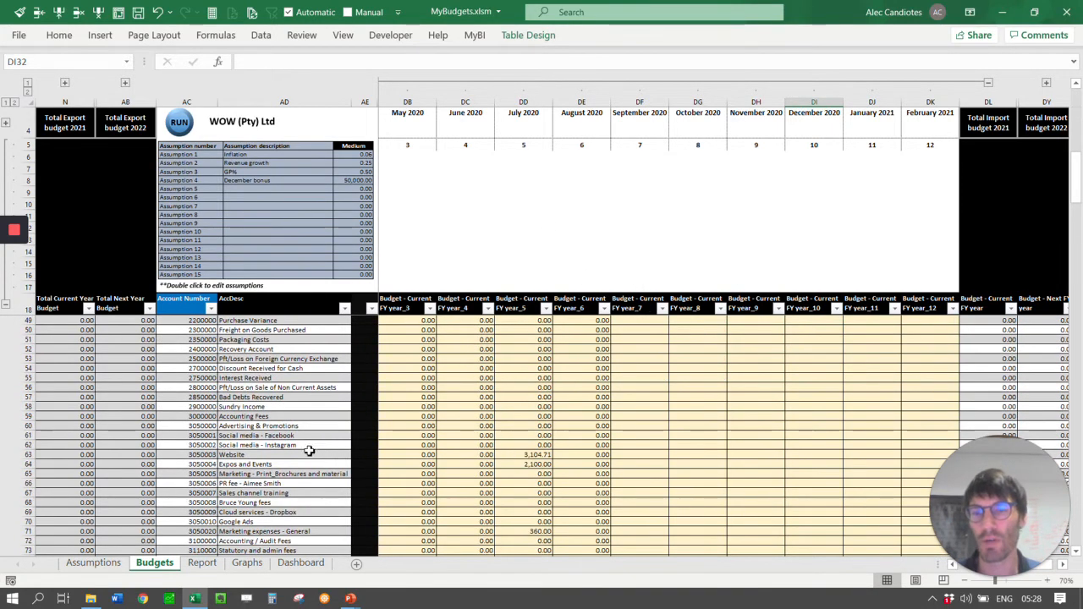
Expand the account classification columns to show the income statement levels of the expense accounts
left_click(303, 387)
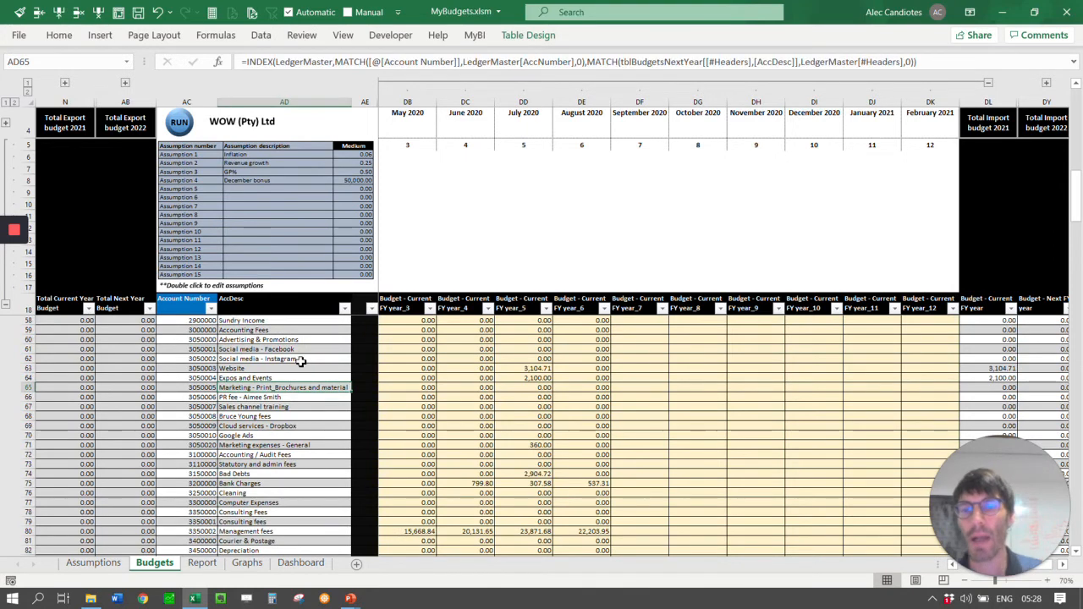
key("Right")
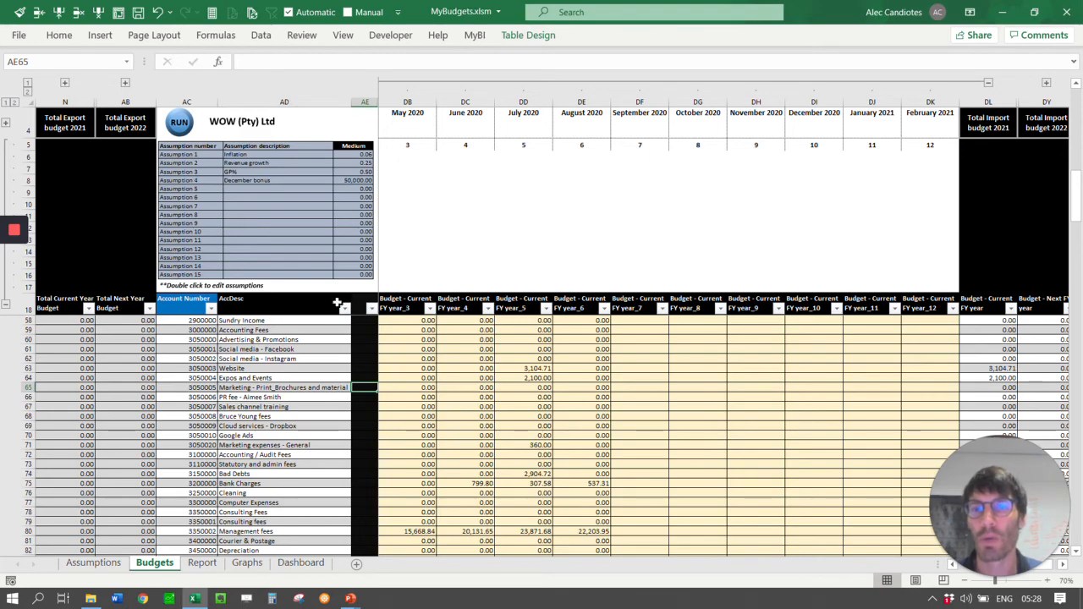
key("Right")
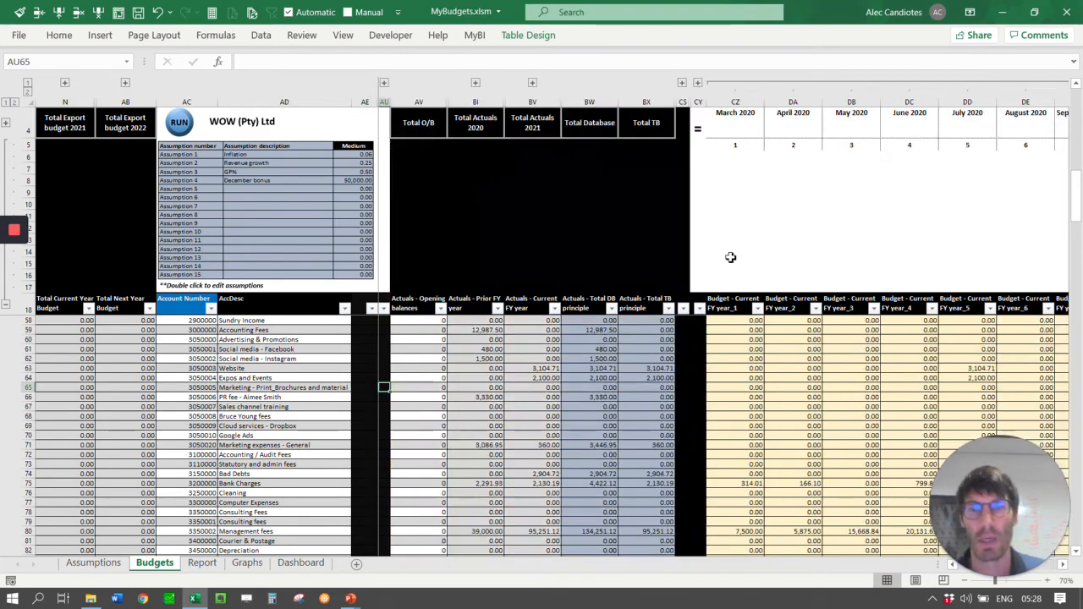
left_click(384, 83)
left_click(421, 358)
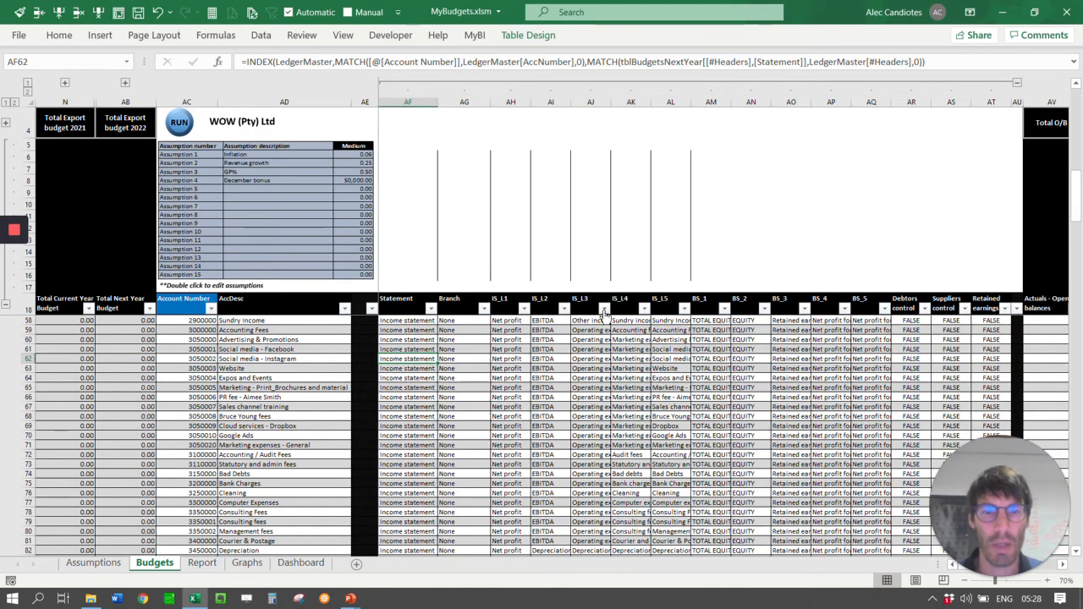
Filter the third income statement level (IS_L3) to show only the operating expenses accounts
left_click(603, 309)
left_click(457, 163)
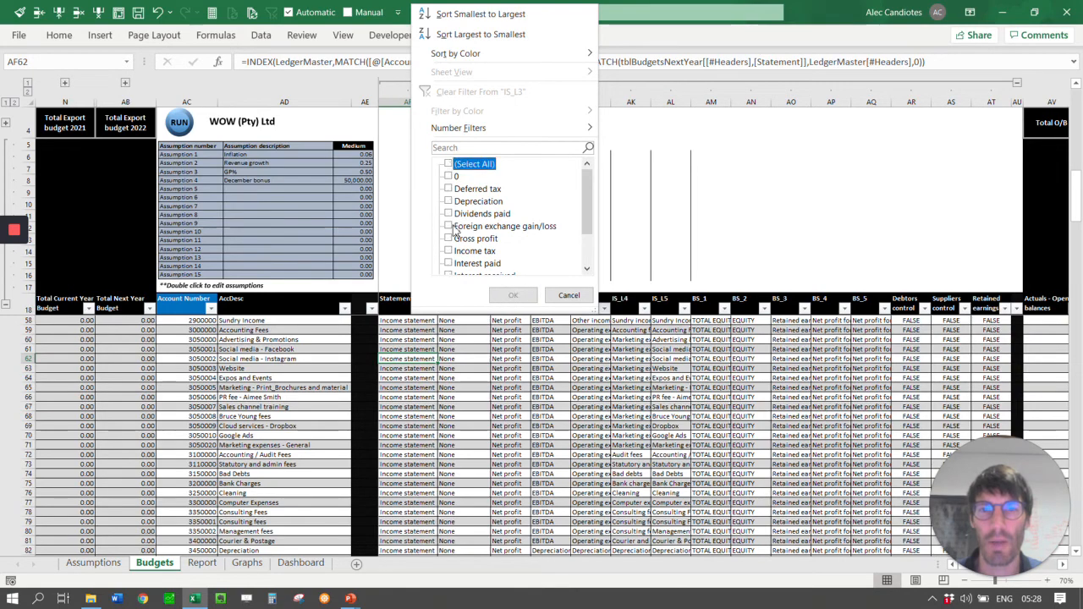
scroll(457, 219, "down", 1)
scroll(454, 222, "down", 1)
scroll(451, 243, "up", 1)
scroll(451, 243, "down", 1)
left_click(448, 239)
left_click(511, 295)
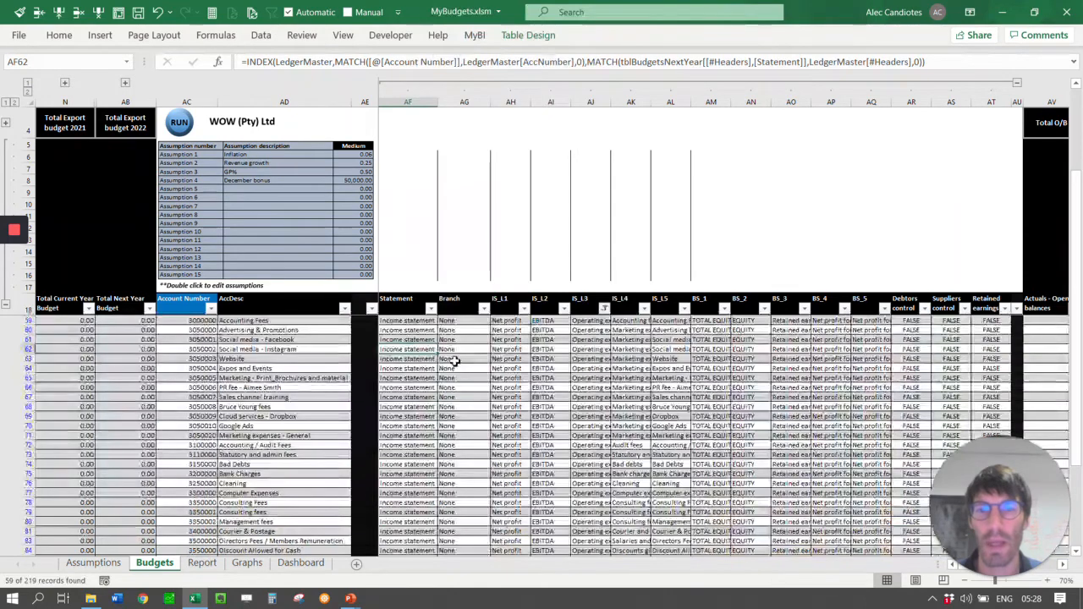
Enter =@[Actuals - Prior FY year_7]*(1+Assumption1) as the September 2020 budget for Accounting Fees
left_click(814, 358)
key("Right")
key("Right")
key("Right")
key("Right")
key("Right")
key("Up")
key("Right")
key("Right")
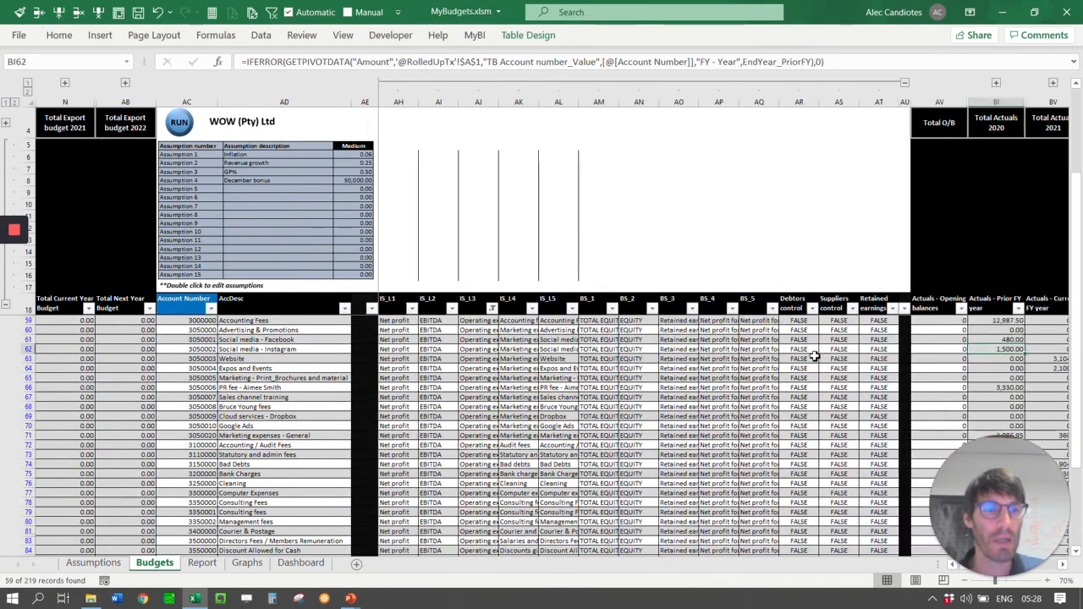
key("Right")
key("Right")
key("Right")
key("Right")
key("Right")
key("Right")
key("Right")
key("Right")
key("Right")
key("Right")
key("Right")
key("Right")
key("Right")
key("Right")
key("Right")
key("Right")
key("Right")
key("Right")
key("Right")
key("Right")
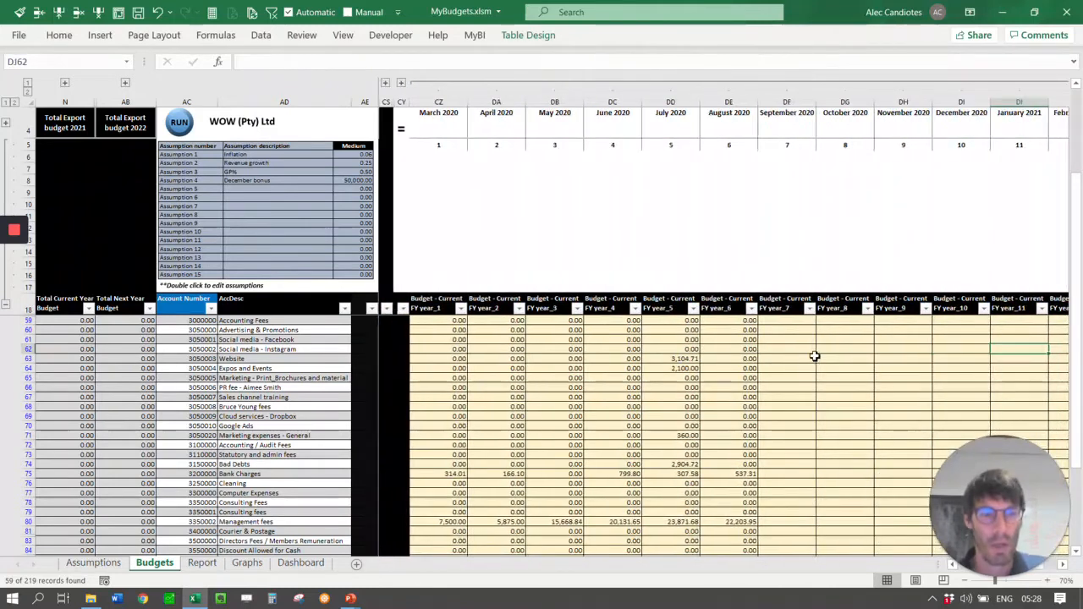
key("Right")
key("Right")
key("Right")
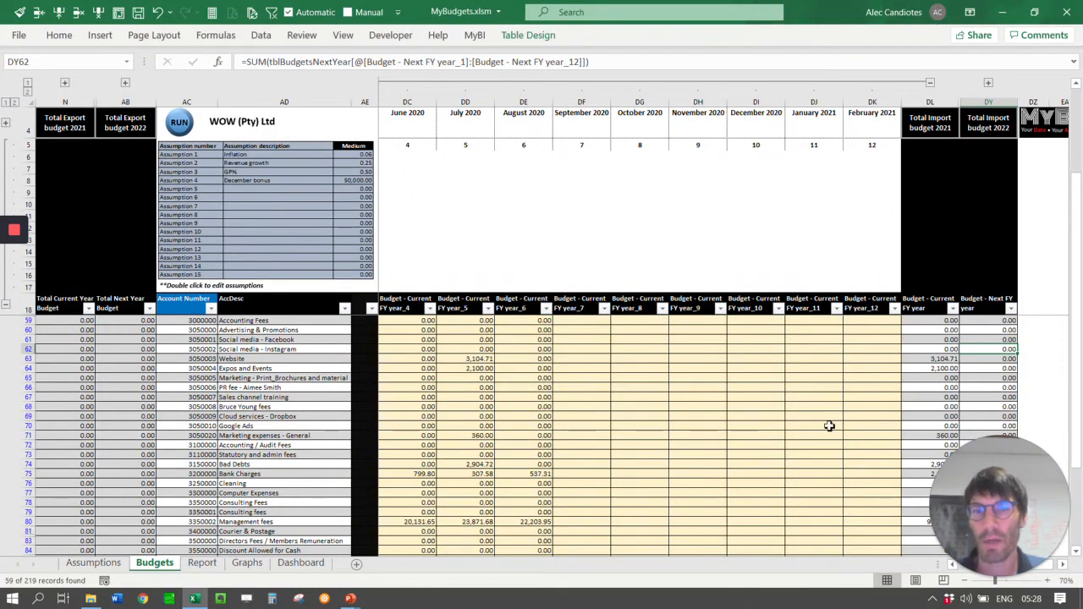
left_click(577, 324)
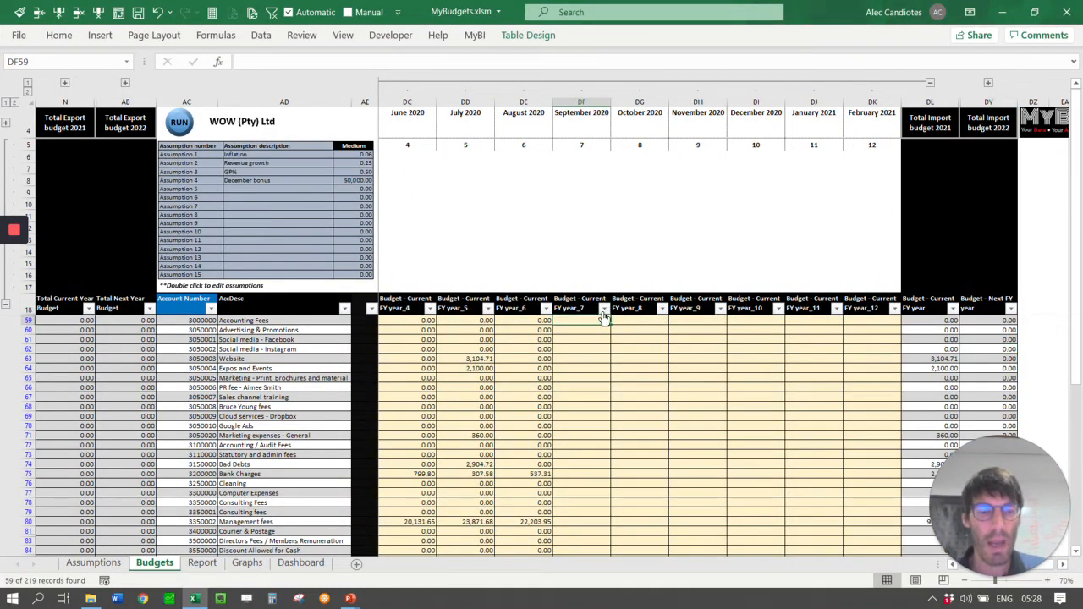
type("=")
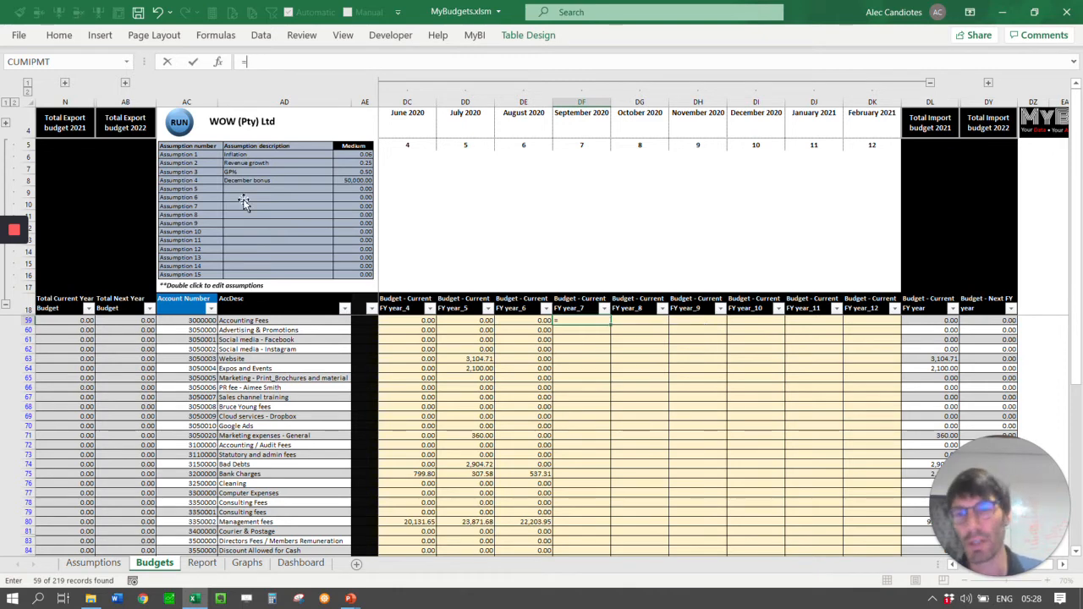
type("[")
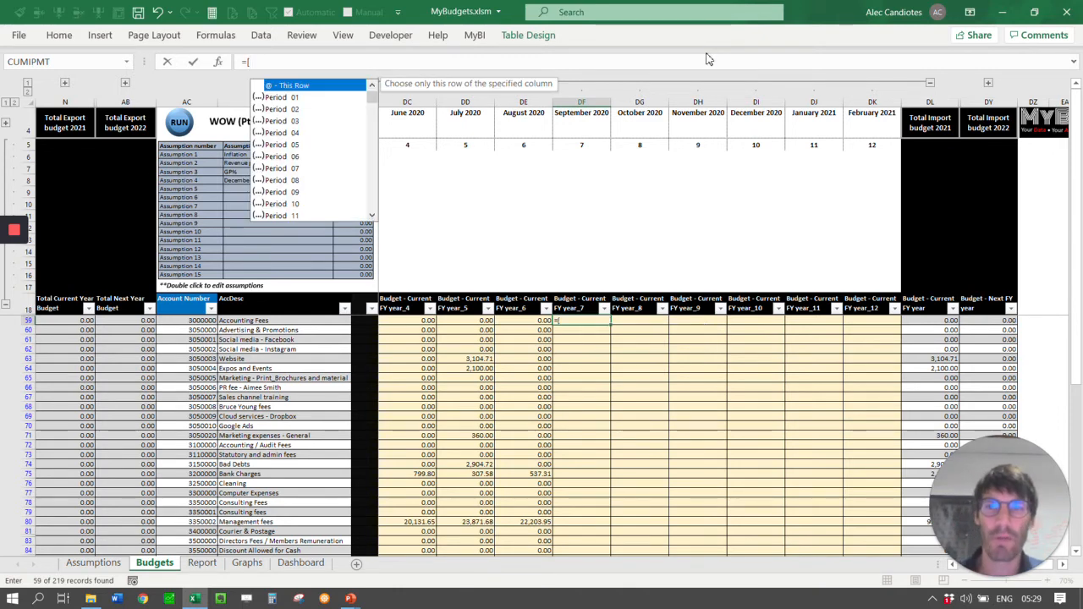
key("BackSpace")
type("@[")
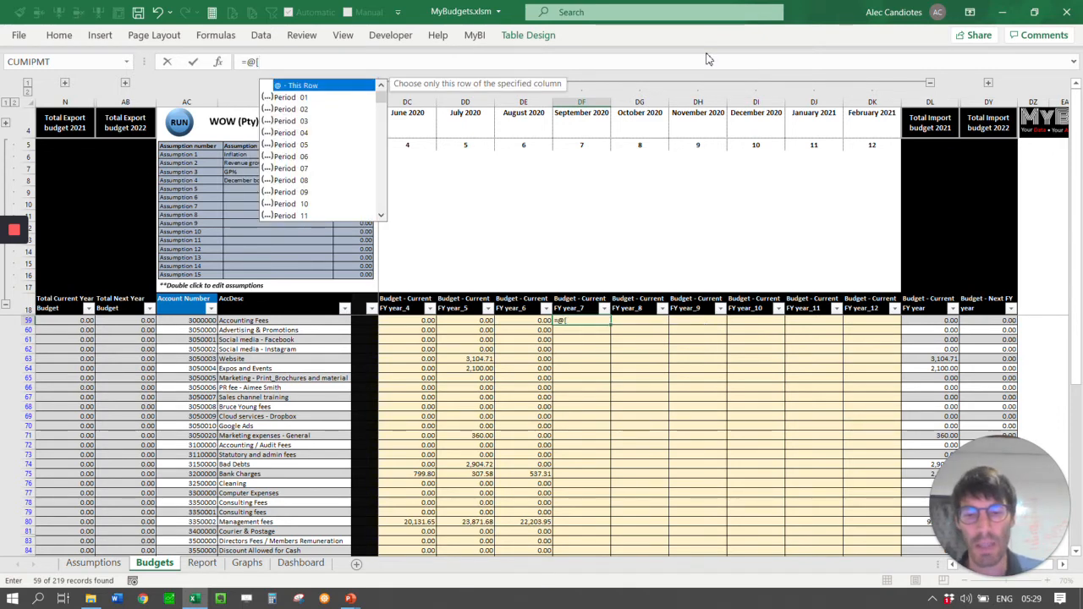
type("prior")
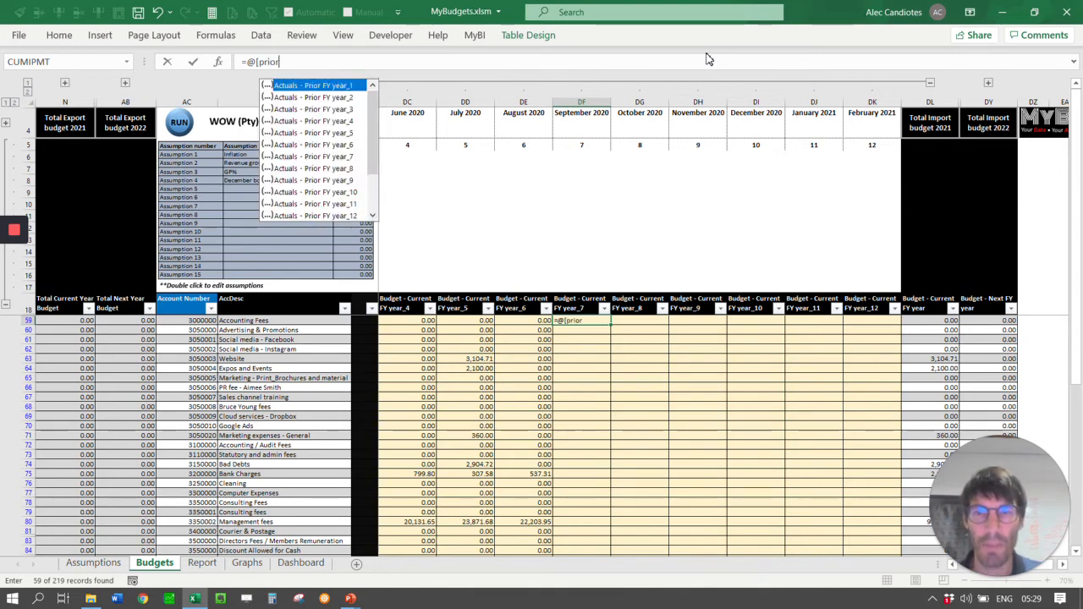
double_click(340, 158)
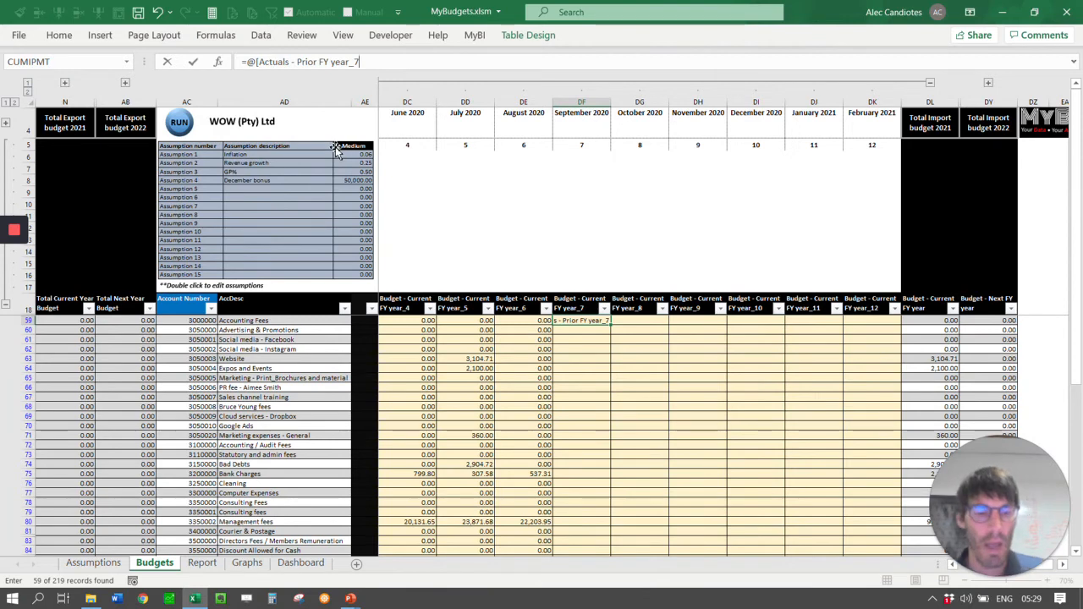
type("]*(1+")
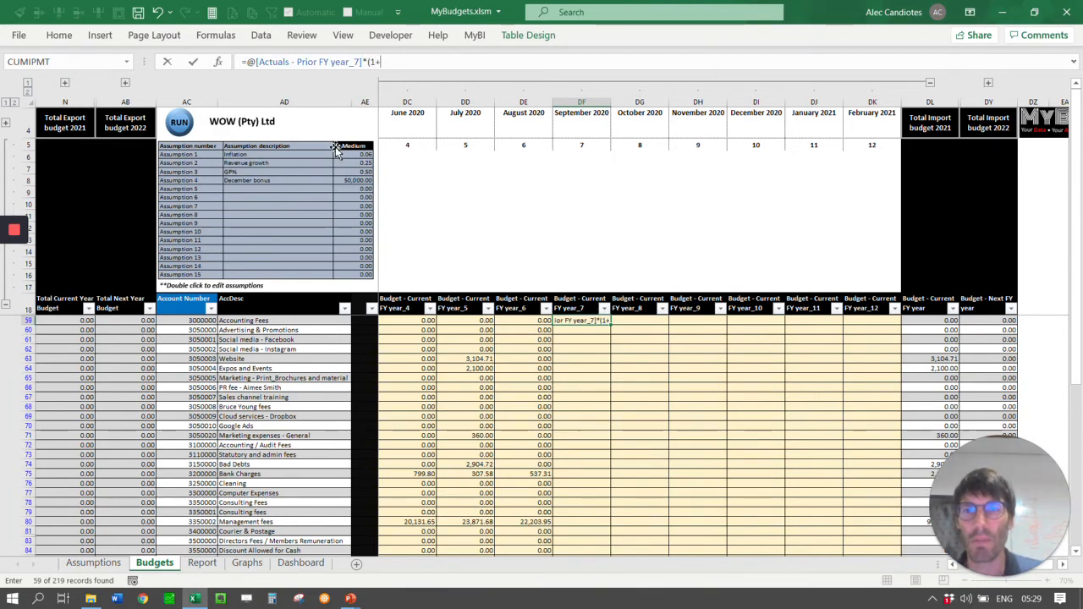
type("assump")
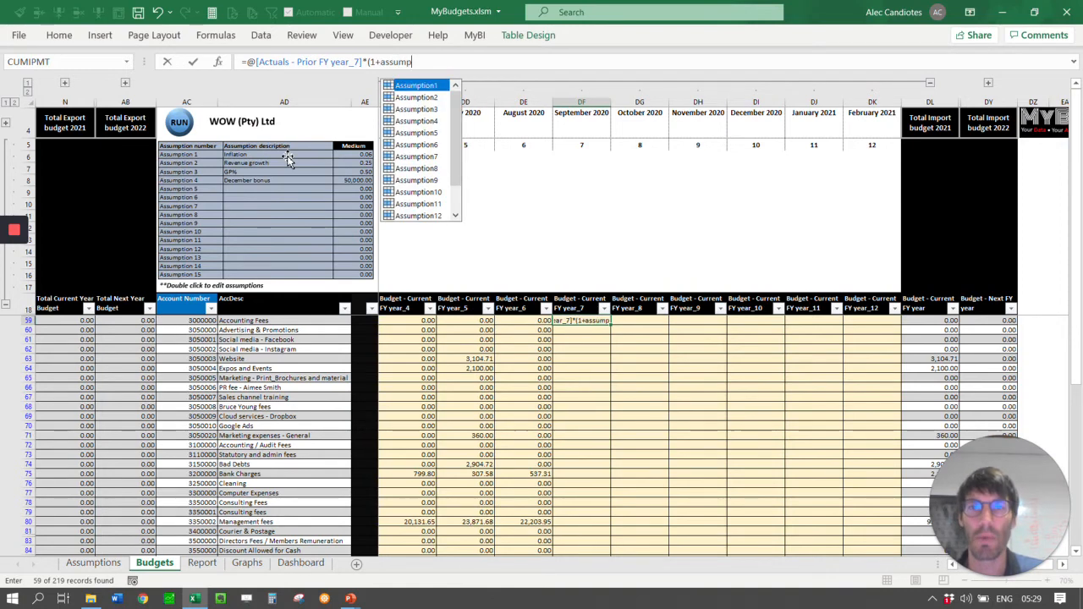
key("Tab")
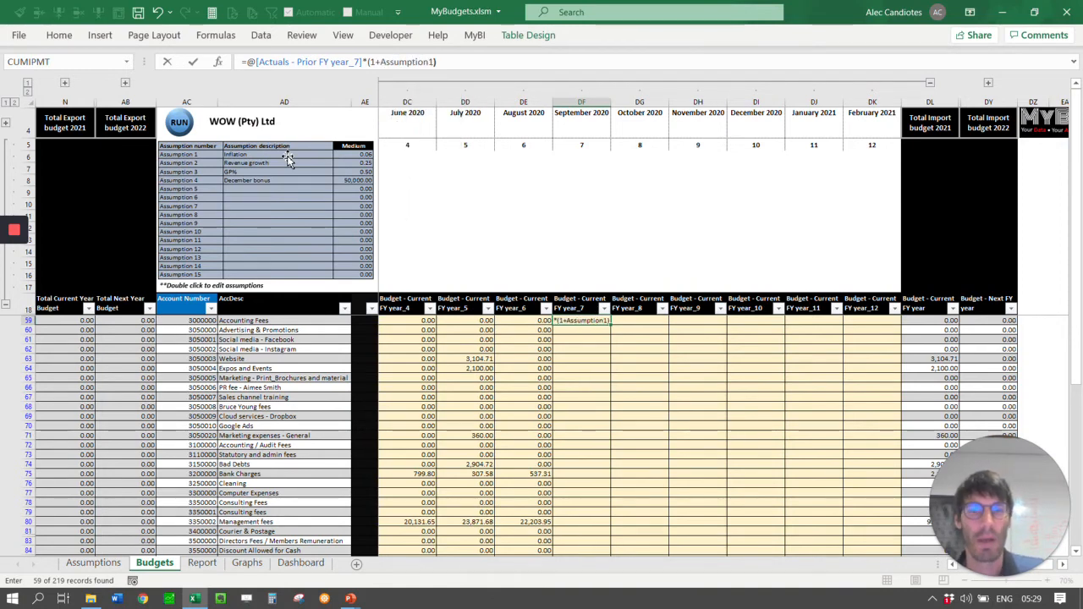
key("ctrl+Return")
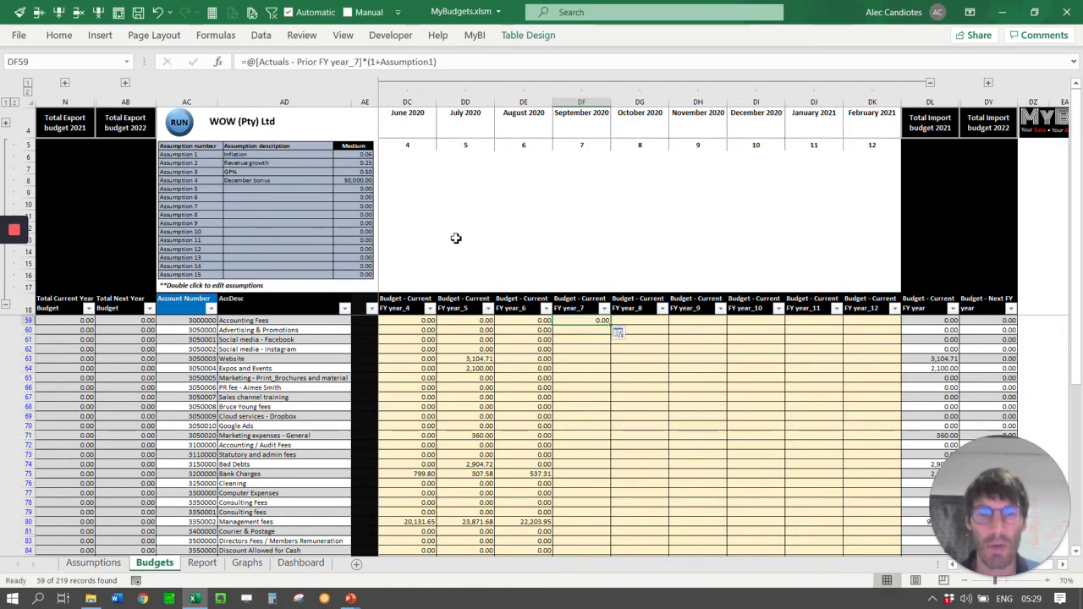
Fill the Accounting Fees inflation formula across to February 2021 and copy it down to the expense accounts through Royalty Expenses
left_click_drag(609, 325, 885, 328)
key("ctrl+c")
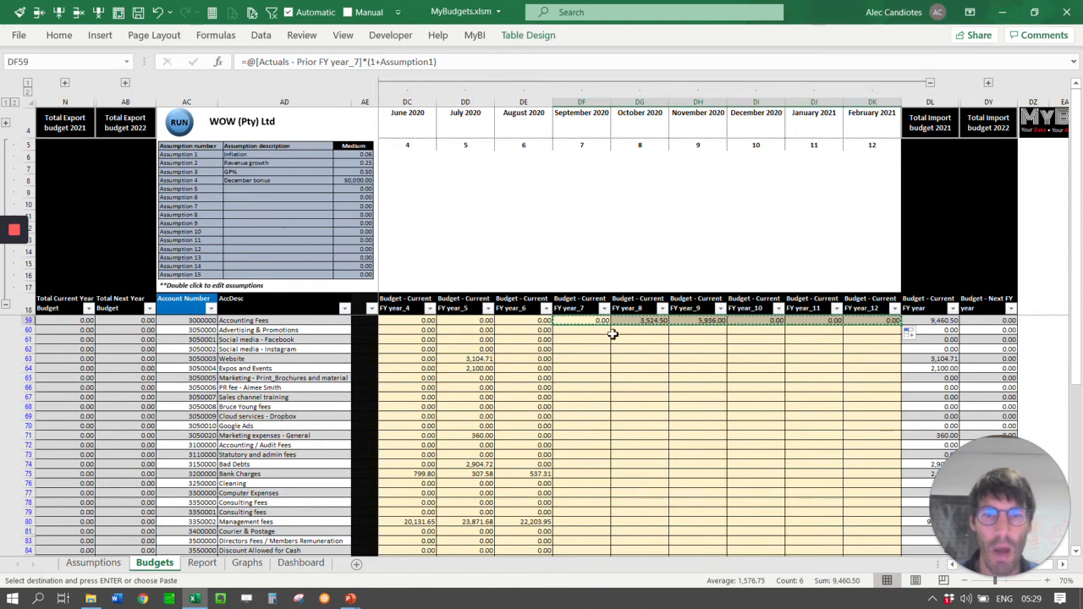
left_click_drag(603, 330, 599, 426)
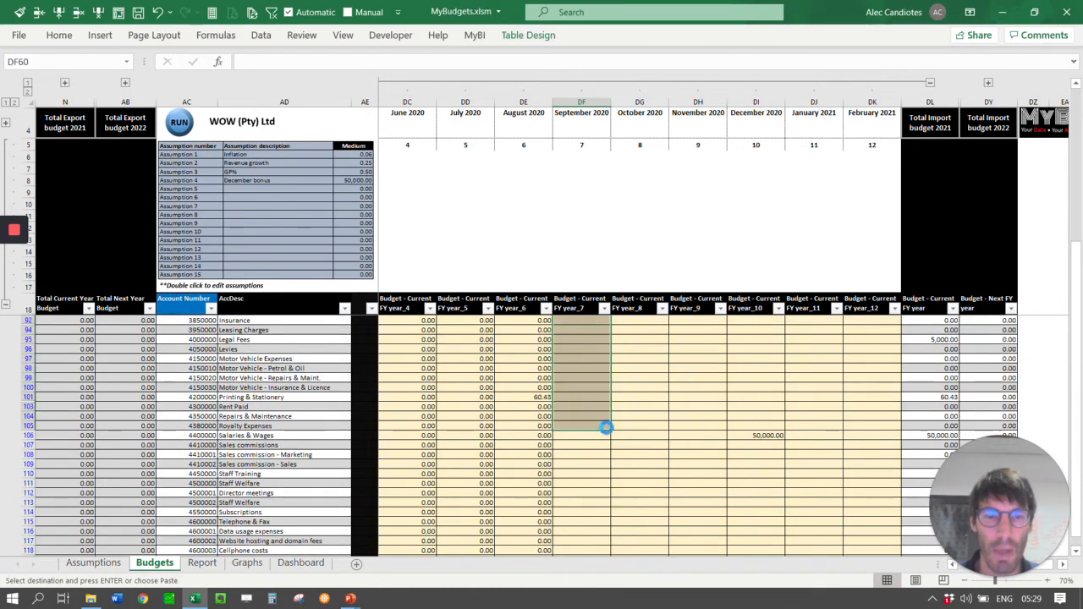
key("ctrl+v")
scroll(604, 432, "down", 10)
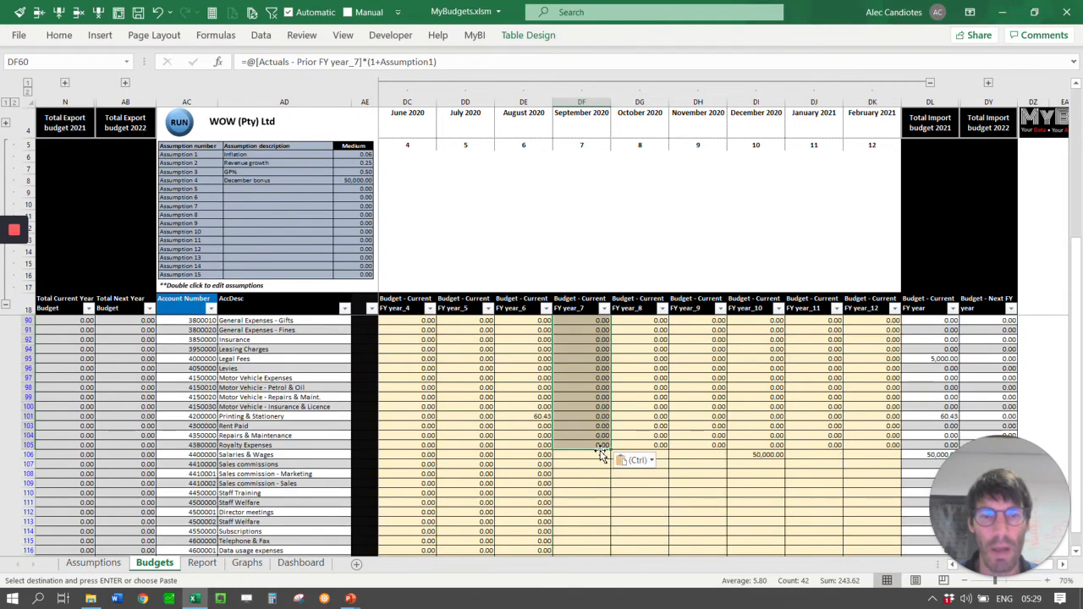
Copy the Royalty Expenses September to February formulas to all expense accounts from Sales commissions down, skipping Salaries & Wages
left_click_drag(594, 447, 855, 446)
key("ctrl+c")
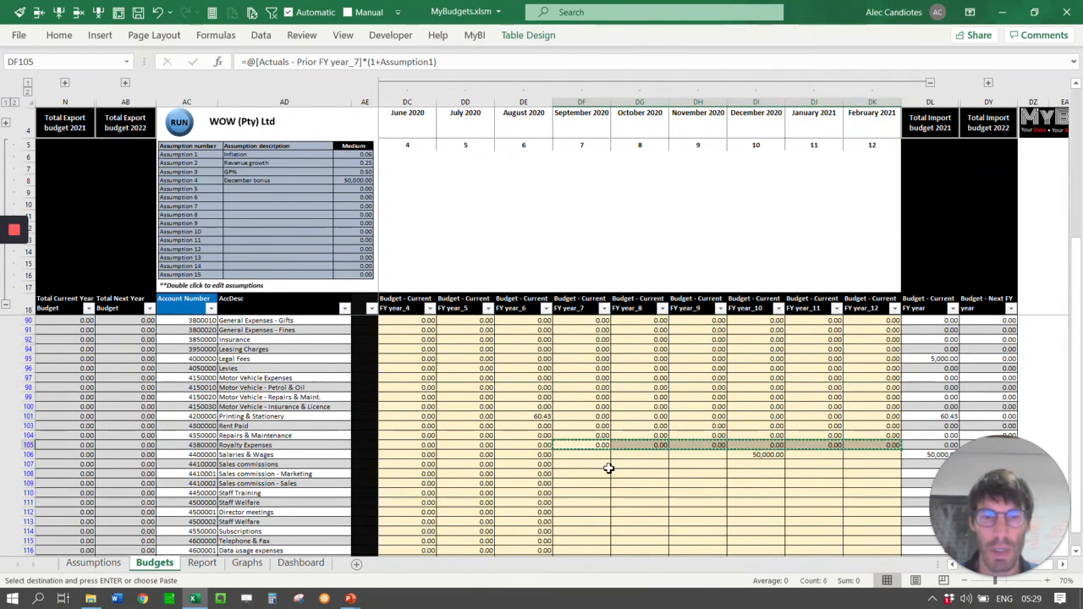
left_click(601, 467)
left_click_drag(601, 467, 574, 474)
key("ctrl+shift+Down")
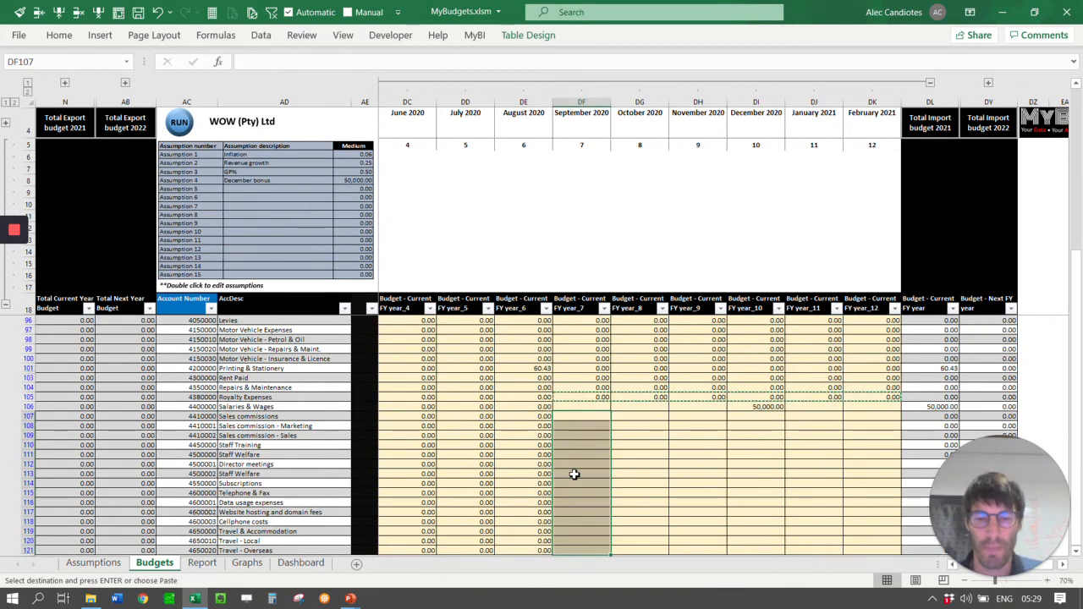
key("ctrl+v")
left_click(675, 474)
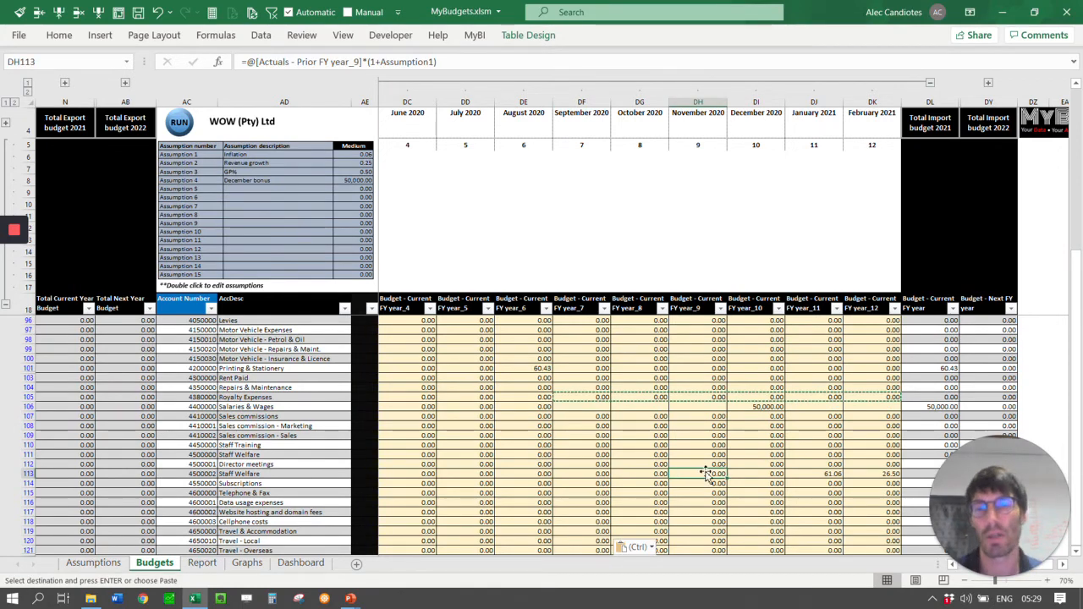
Refresh the pivot table on the Report sheet and check the current-year budget's grand total and net profit for the year
left_click(201, 563)
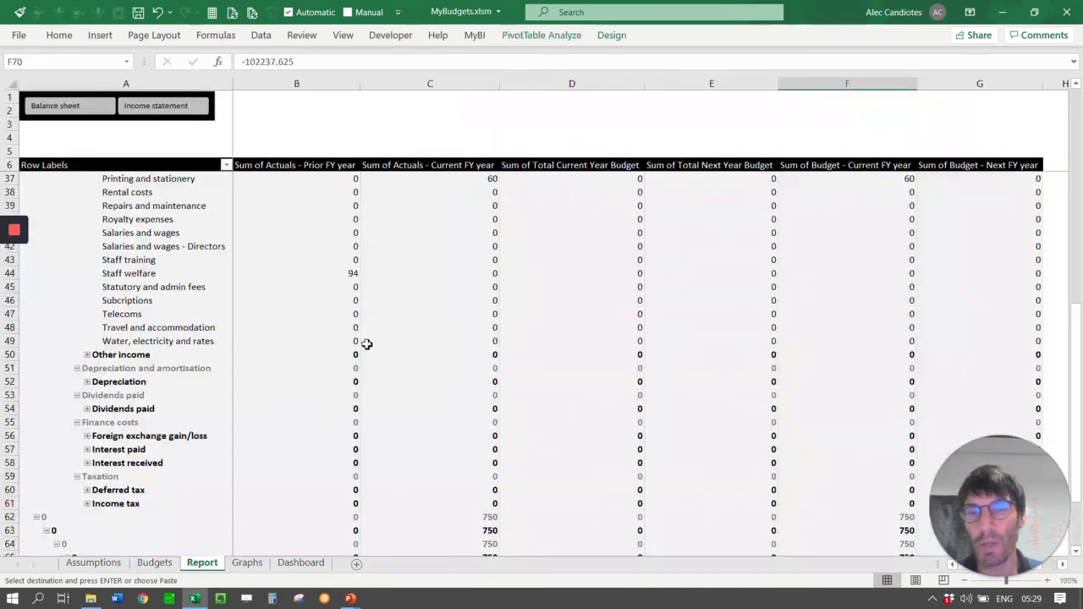
right_click(829, 266)
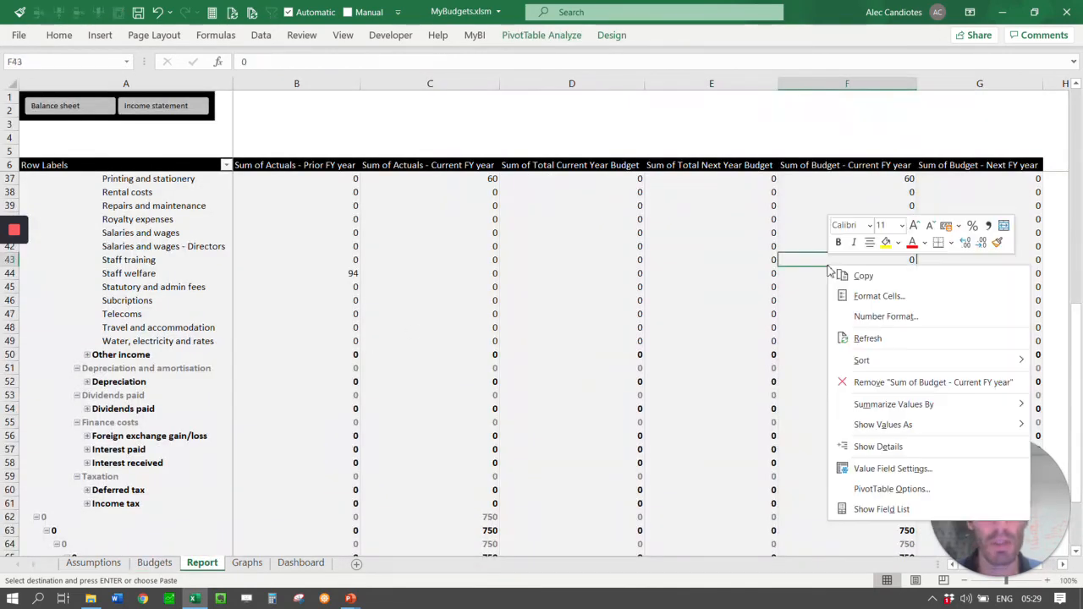
left_click(885, 339)
scroll(906, 259, "down", 5)
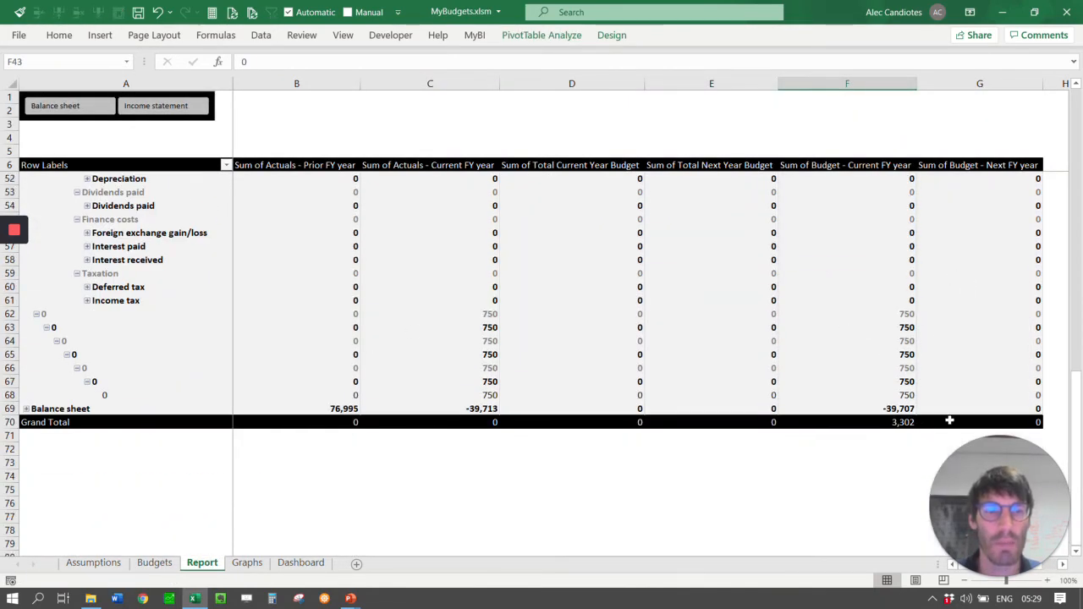
left_click(911, 424)
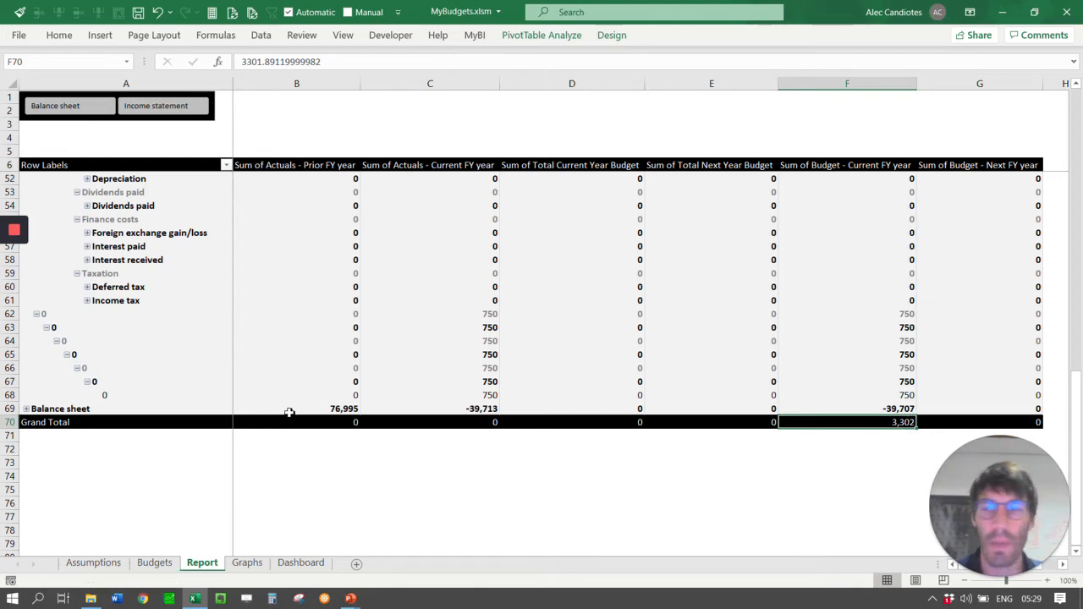
scroll(897, 334, "up", 15)
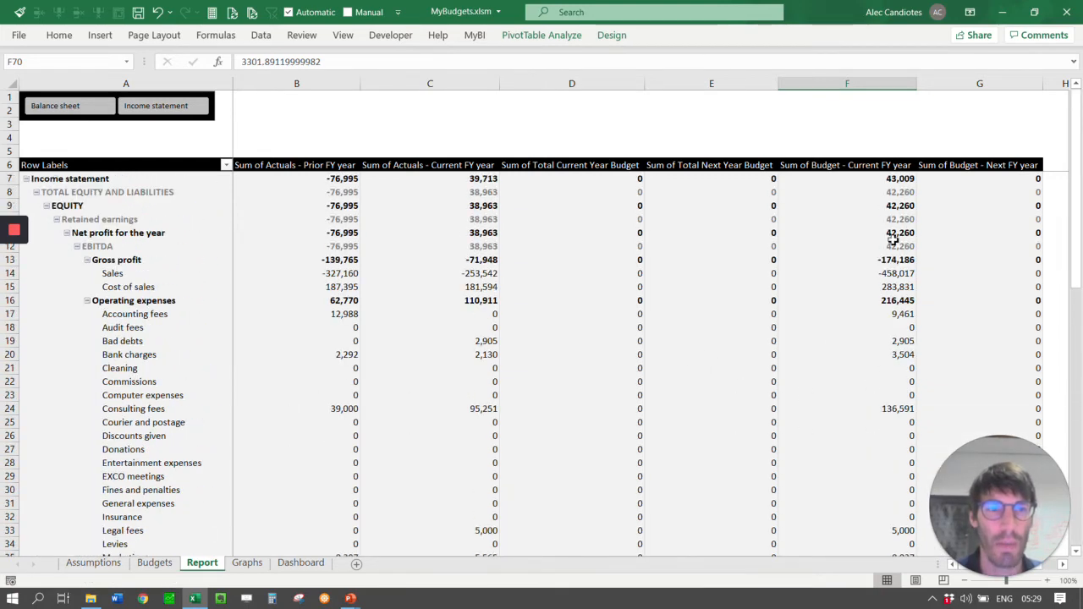
left_click(906, 234)
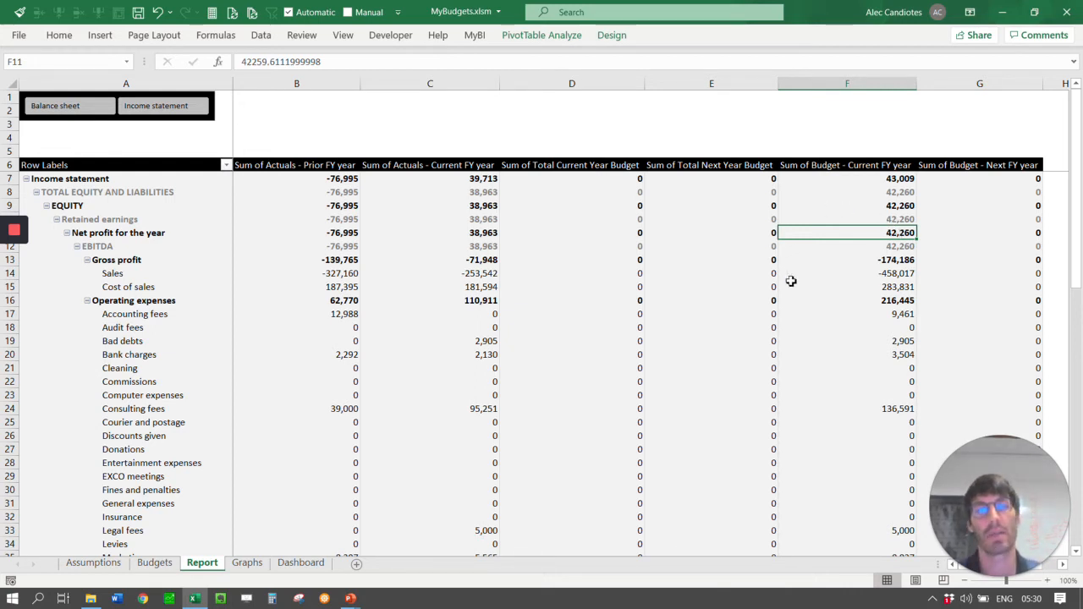
Show the field list for the empty pivot table on the Graphs sheet
left_click(245, 565)
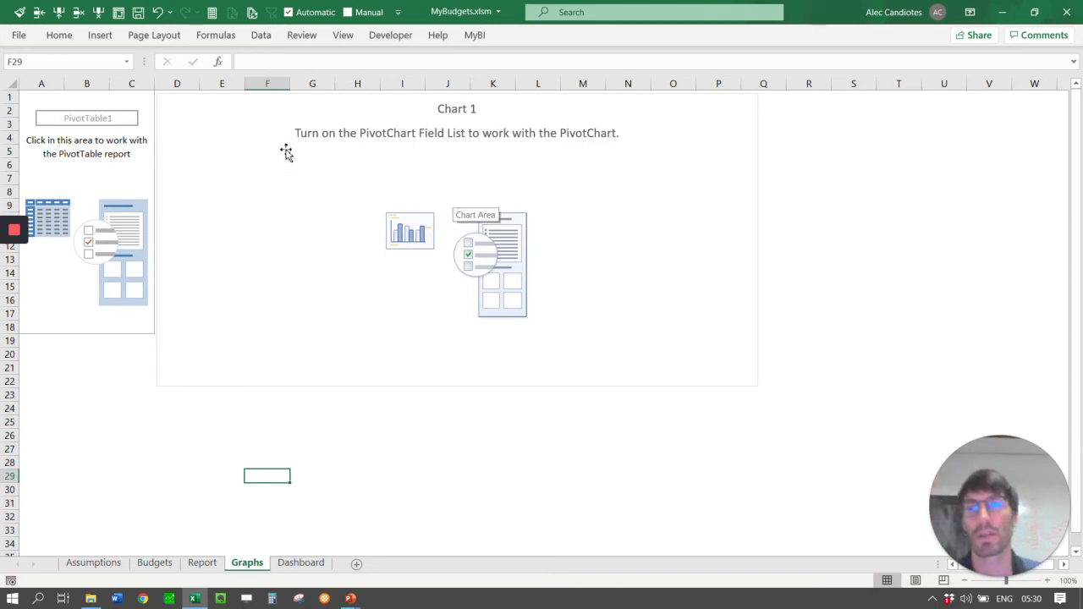
left_click(127, 206)
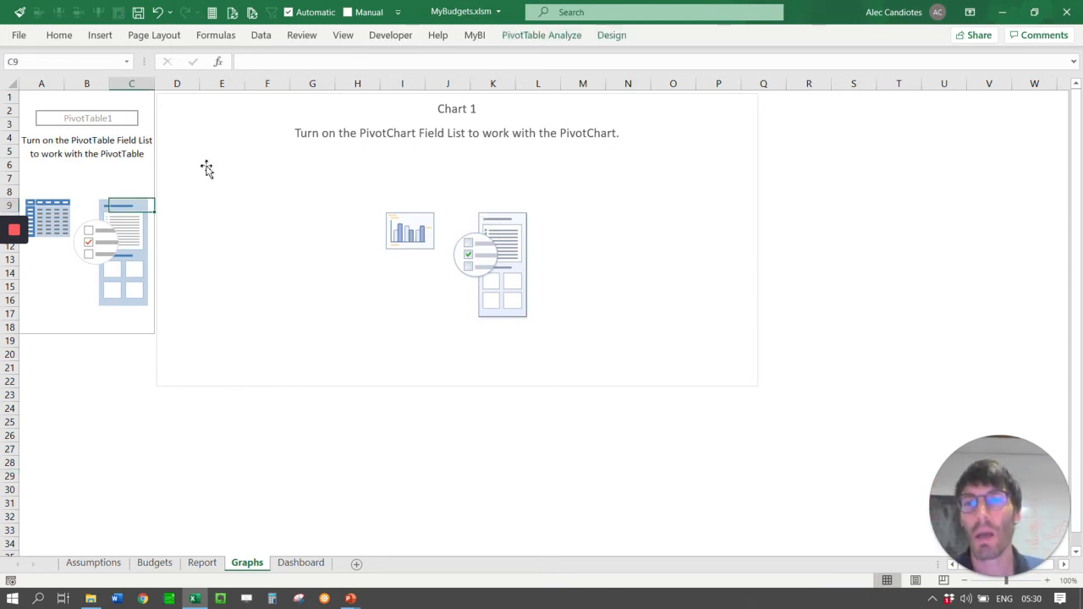
left_click(542, 34)
left_click(935, 74)
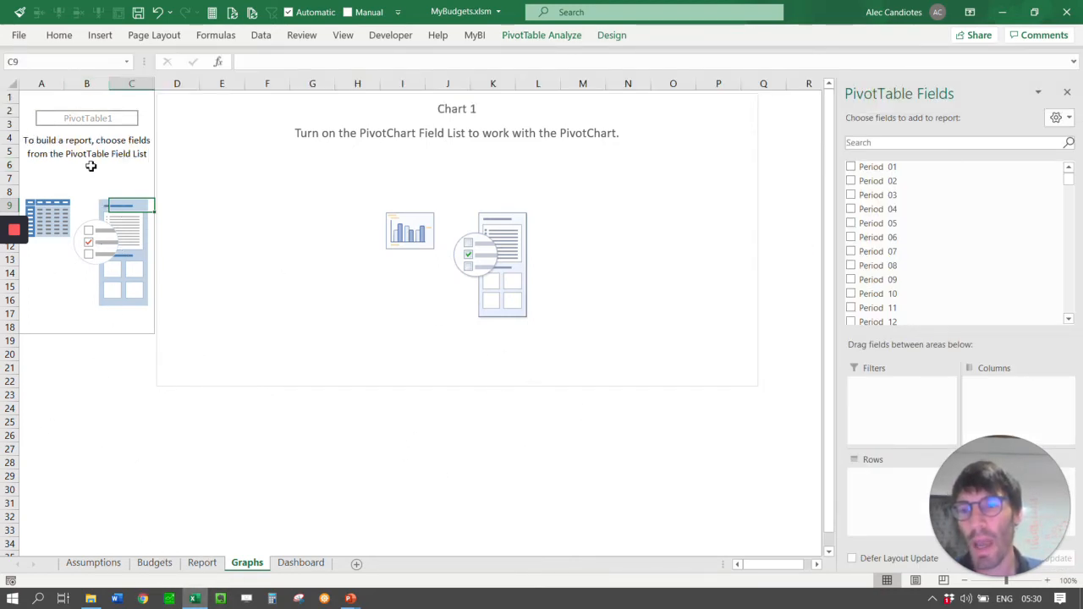
Find the Actuals - Prior FY year field by searching for "actua" and add it to the pivot table's values
left_click(880, 143)
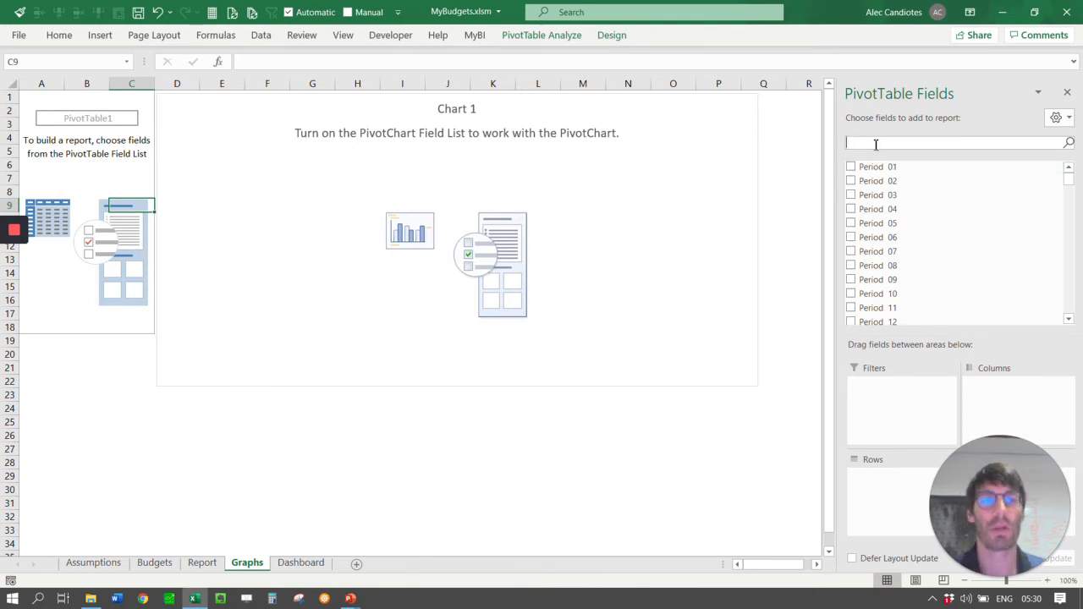
type("actua")
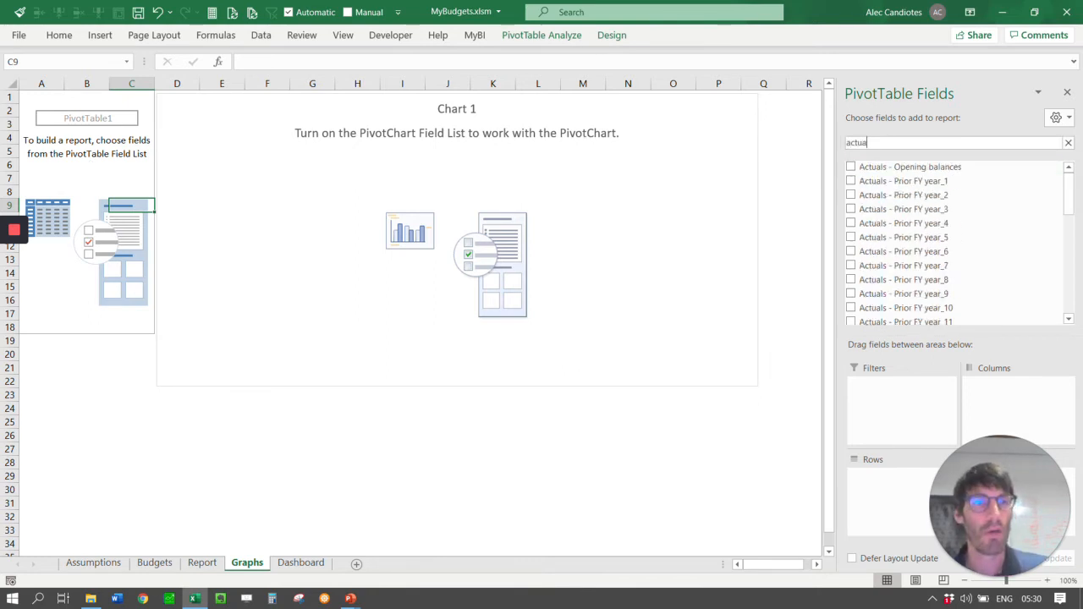
scroll(948, 241, "down", 2)
scroll(948, 240, "down", 1)
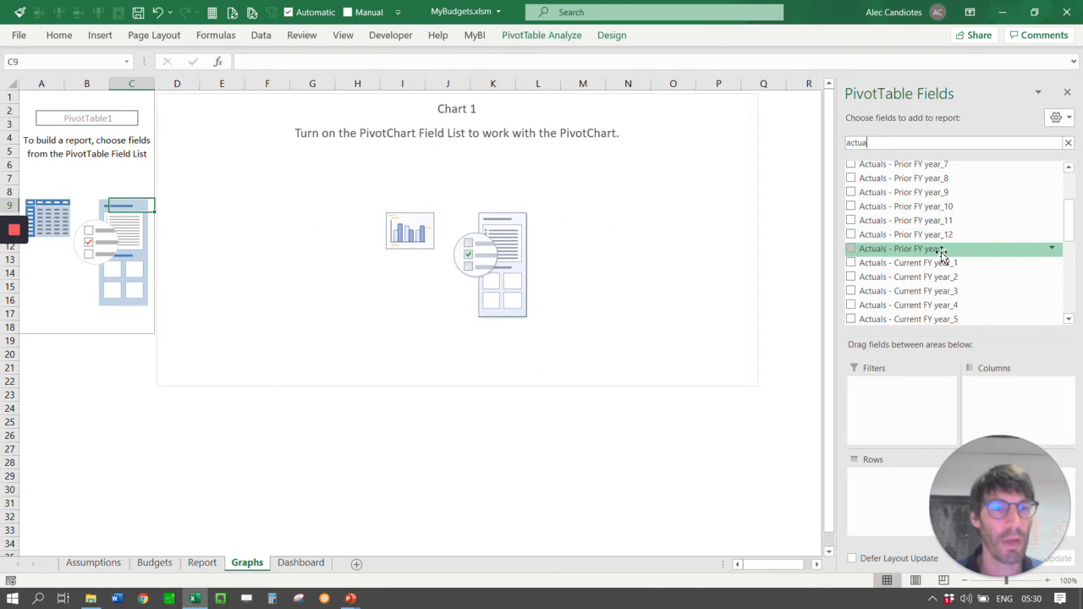
scroll(946, 256, "down", 1)
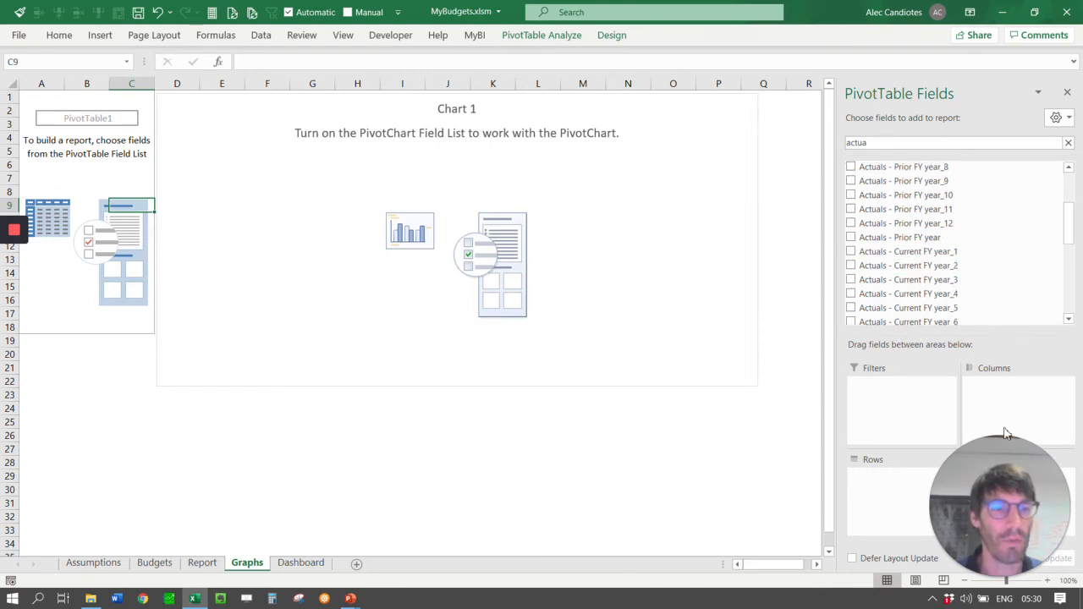
left_click_drag(995, 438, 41, 498)
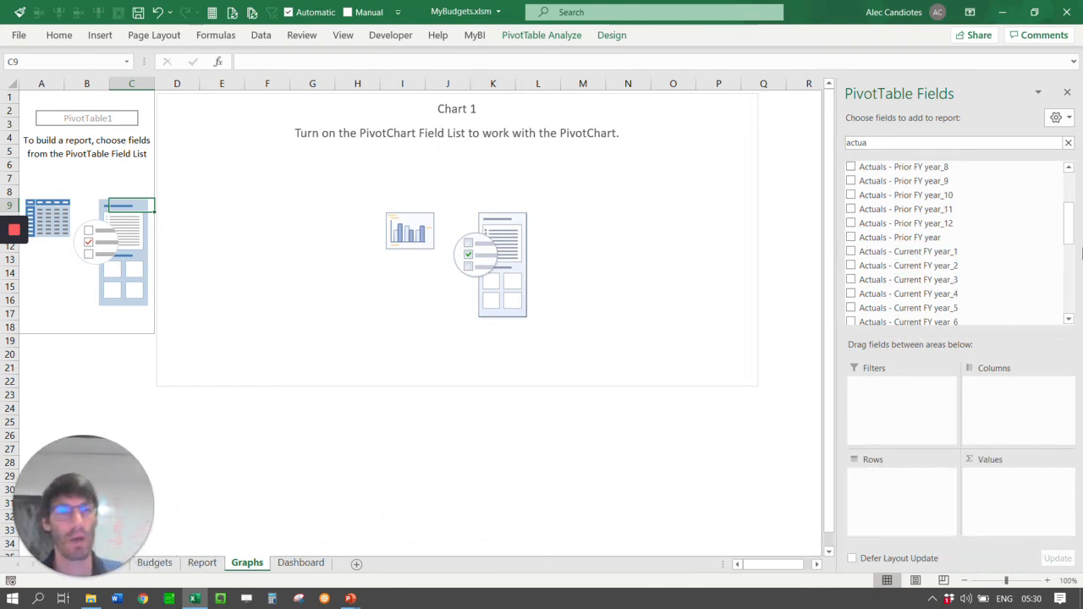
left_click_drag(984, 241, 992, 476)
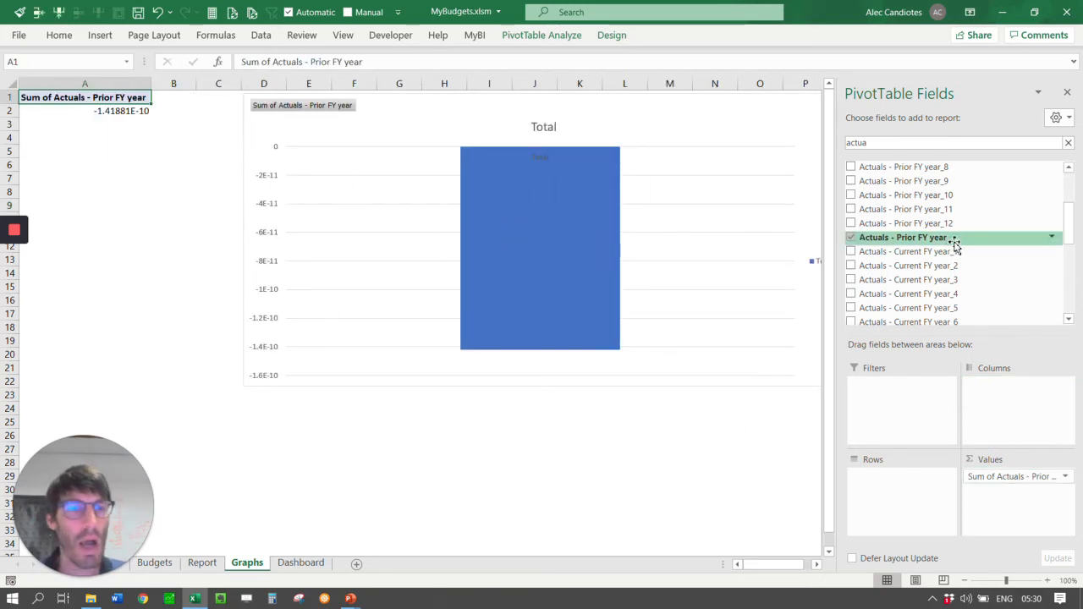
Add the Statement field as a report filter and restrict the pivot table to Income statement
double_click(874, 141)
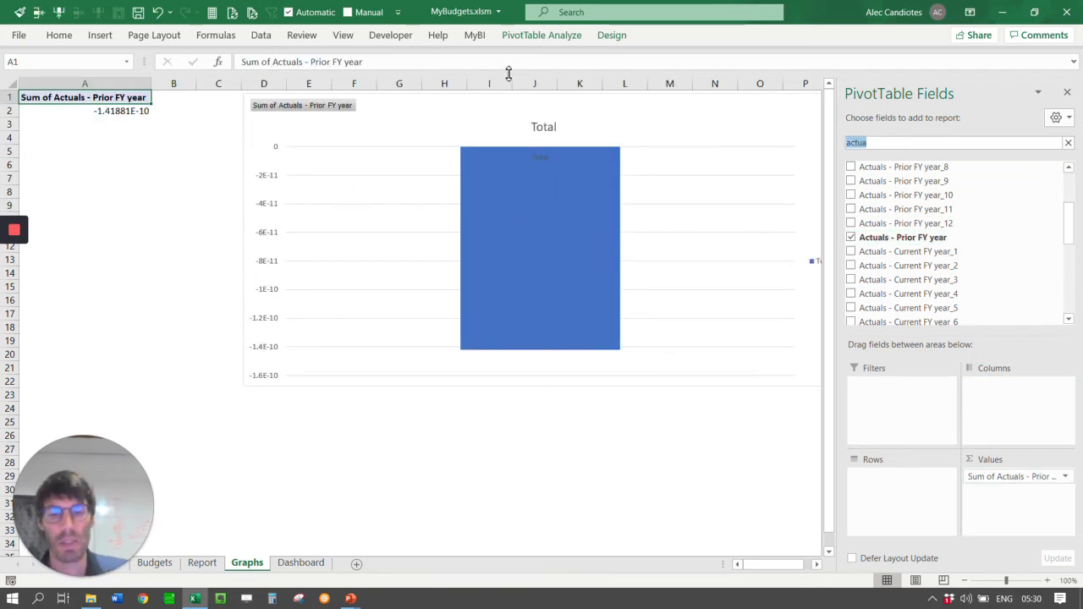
type("sta")
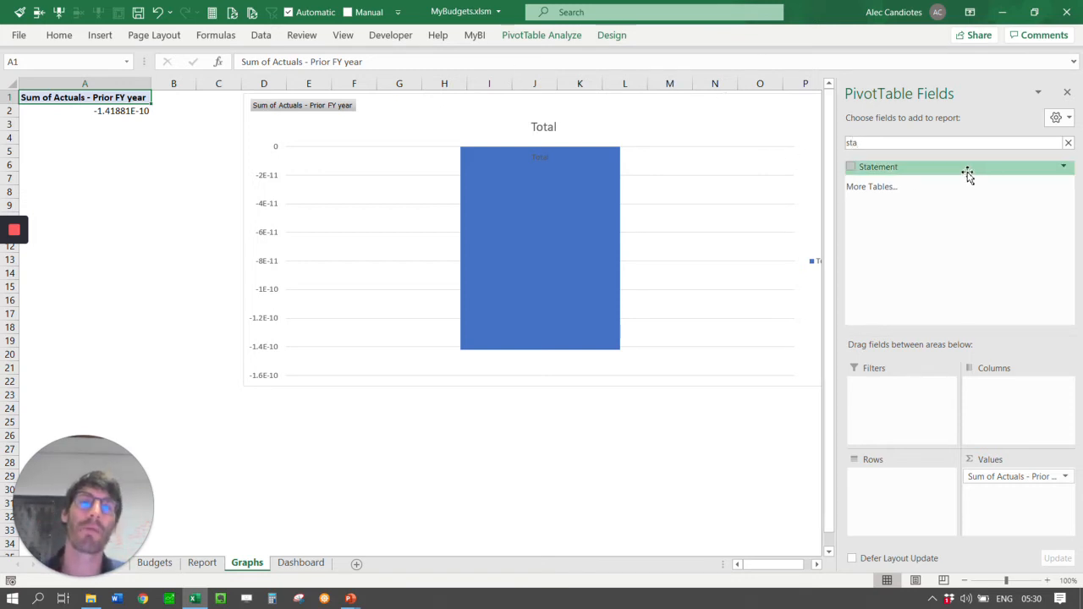
left_click_drag(906, 167, 914, 424)
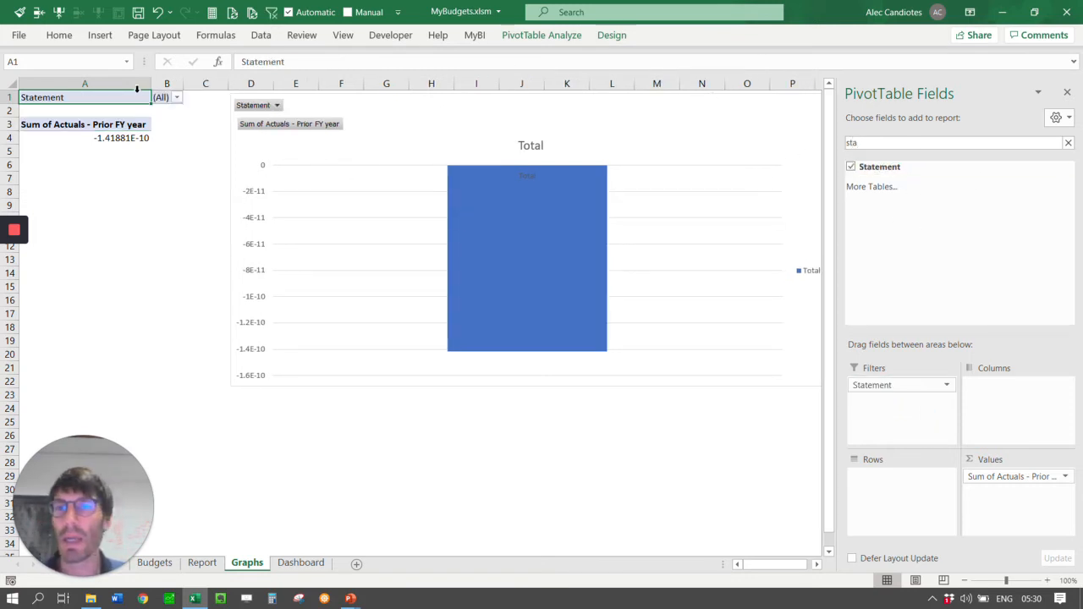
left_click(176, 98)
left_click(58, 154)
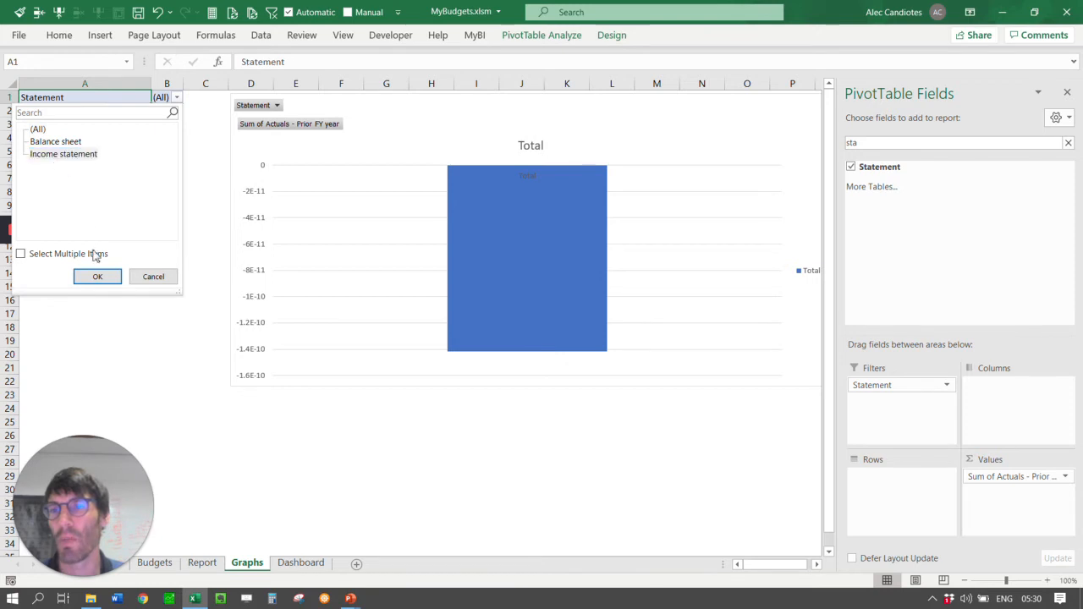
left_click(99, 277)
left_click(140, 140)
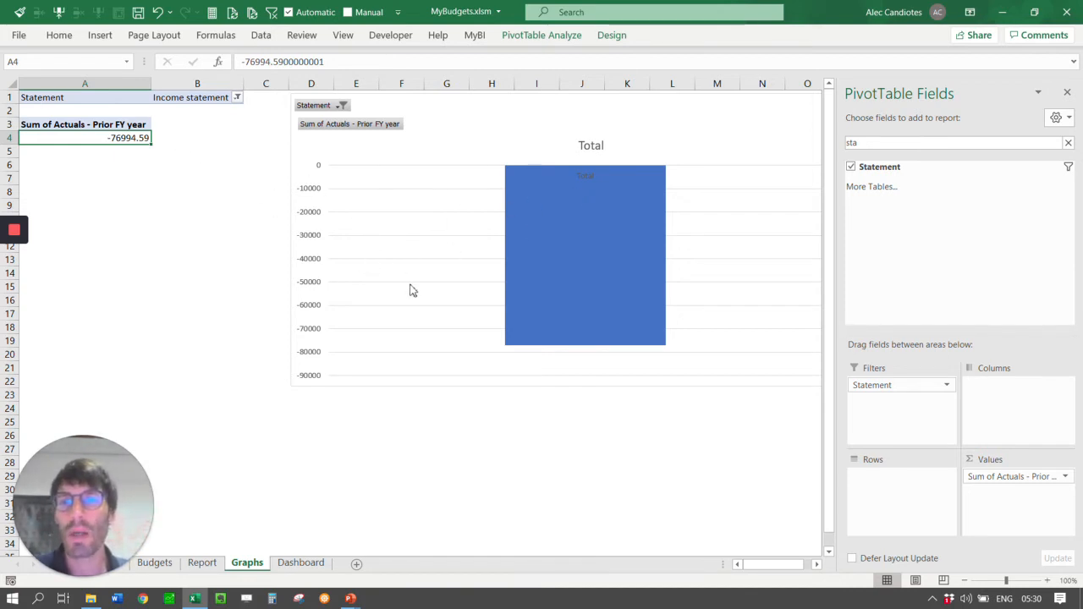
Set the chart's vertical axis to show values in reverse order and move the chart closer to the pivot table
left_click(308, 269)
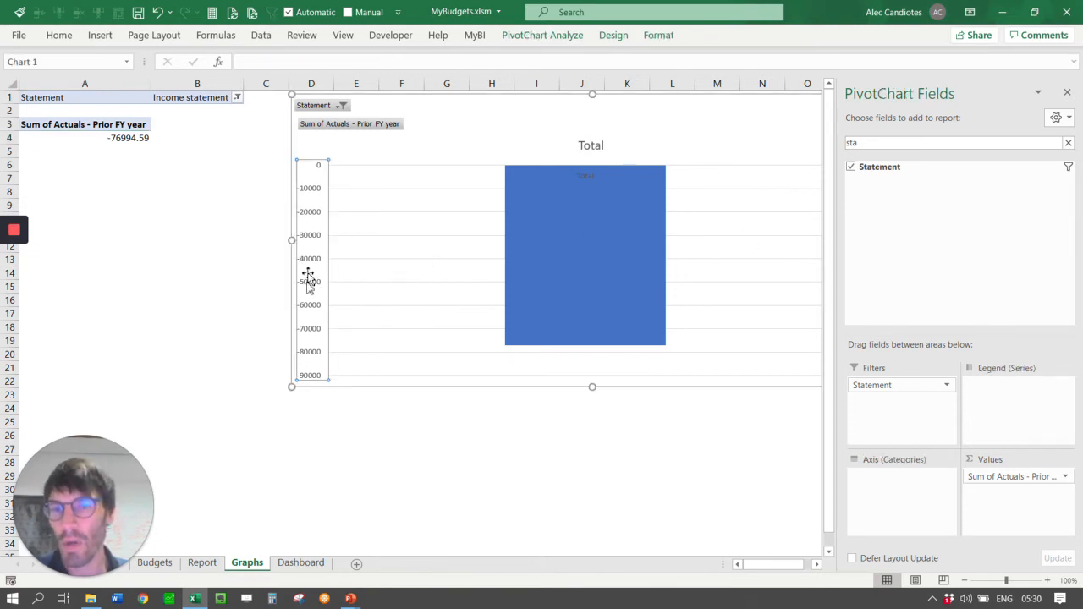
right_click(306, 254)
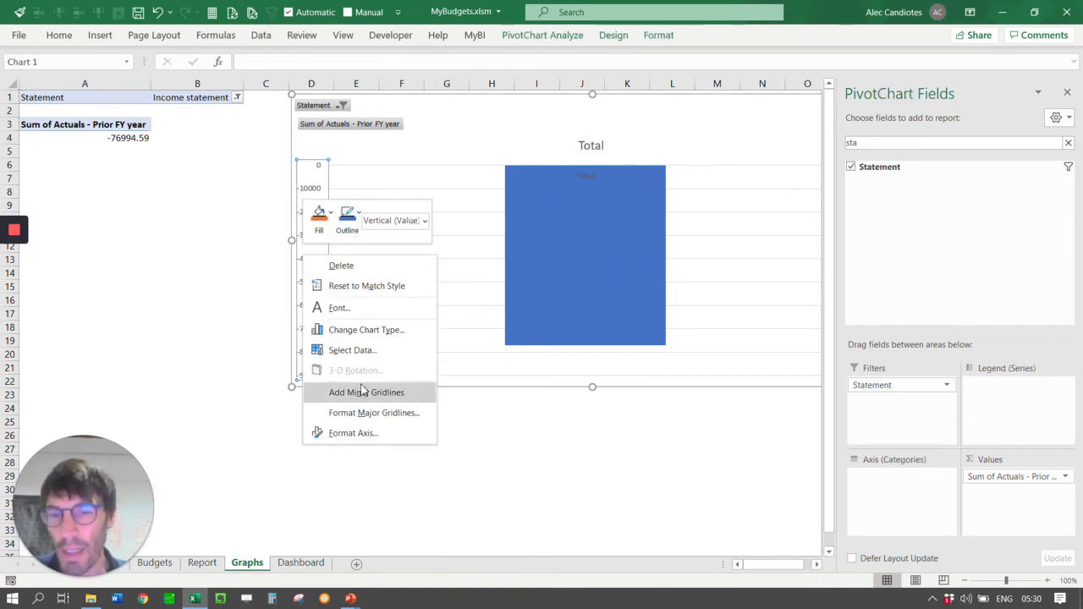
left_click(352, 434)
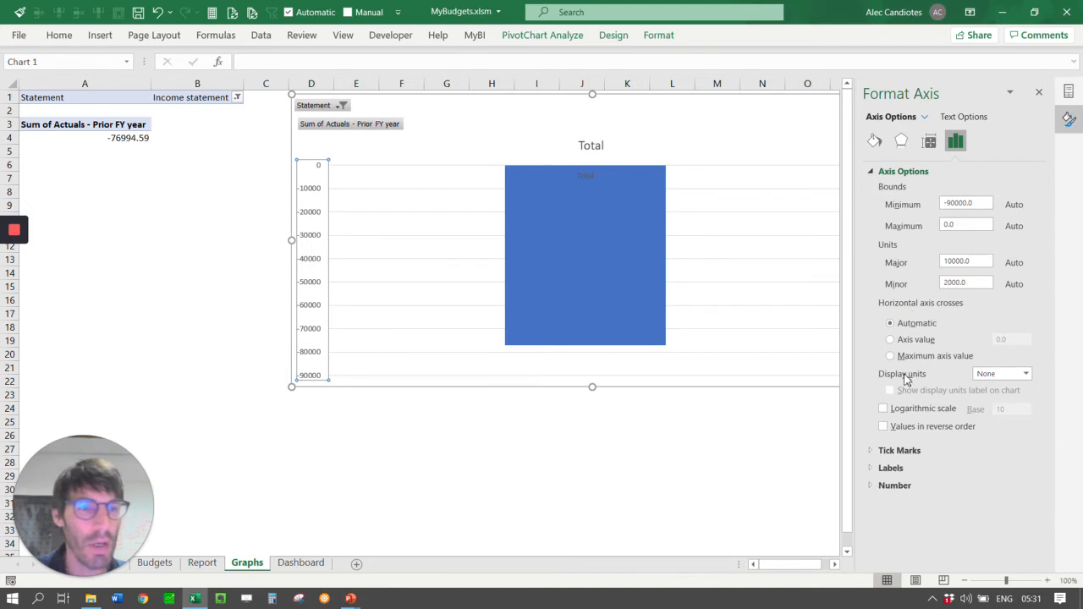
left_click(884, 427)
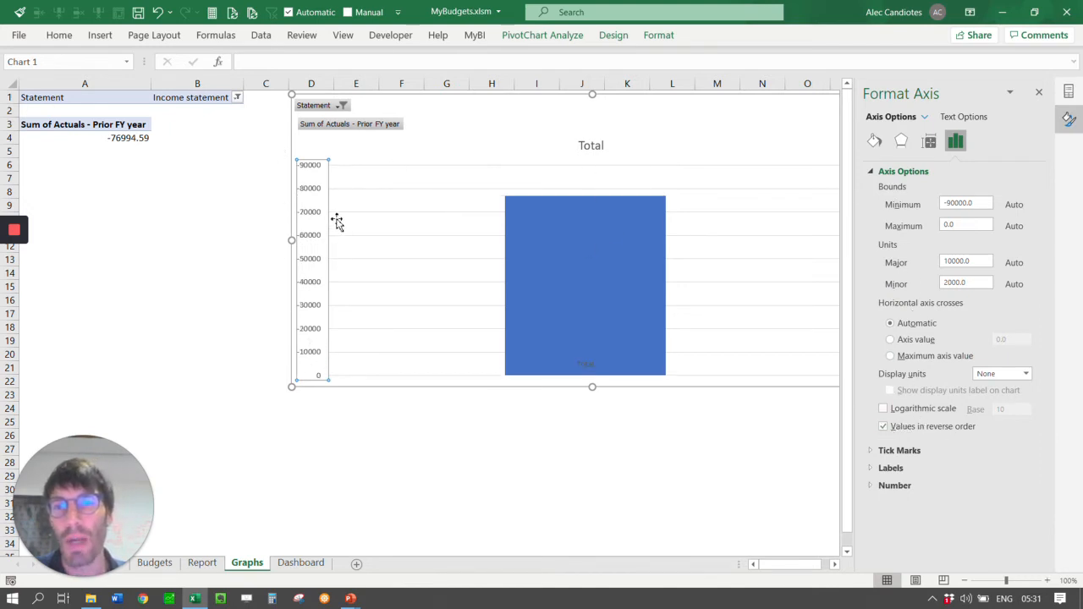
left_click(1040, 92)
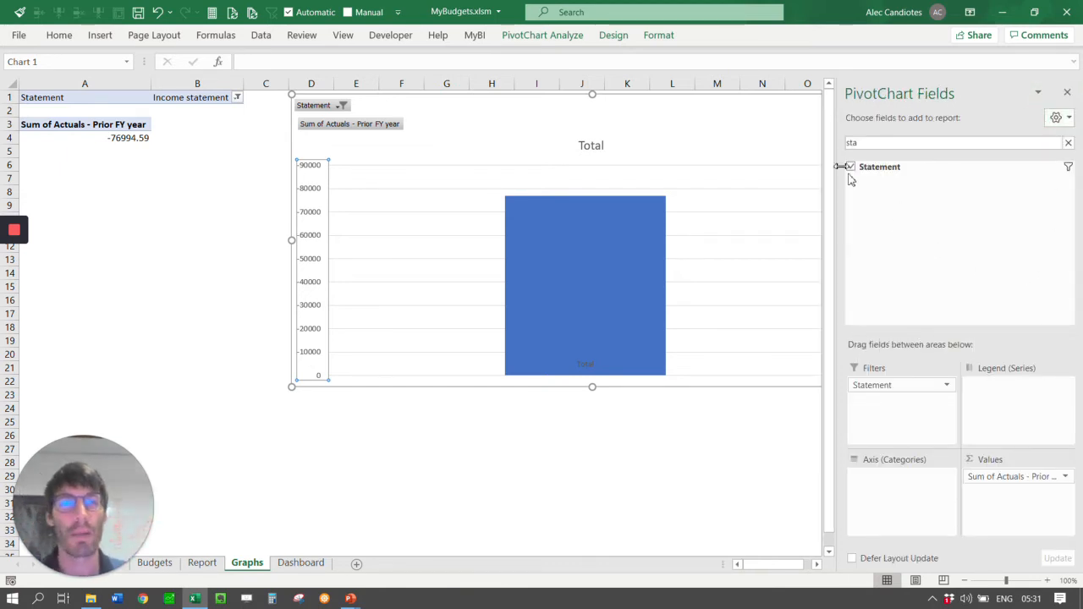
left_click_drag(742, 110, 684, 117)
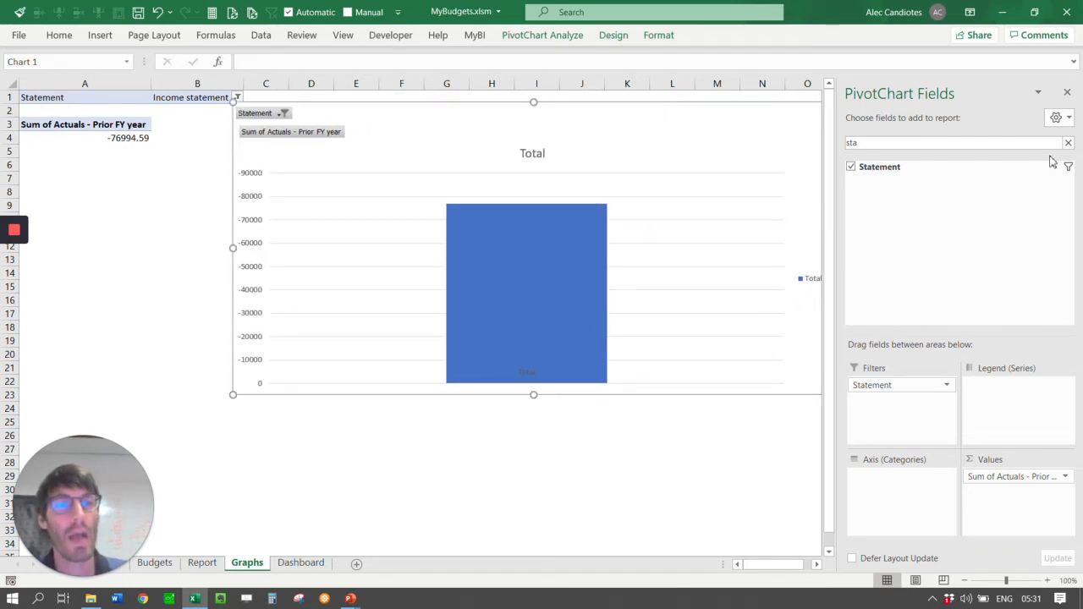
Find the Actuals - Current FY year field by searching for "actua" and add it to the pivot chart's values
left_click_drag(931, 143, 643, 125)
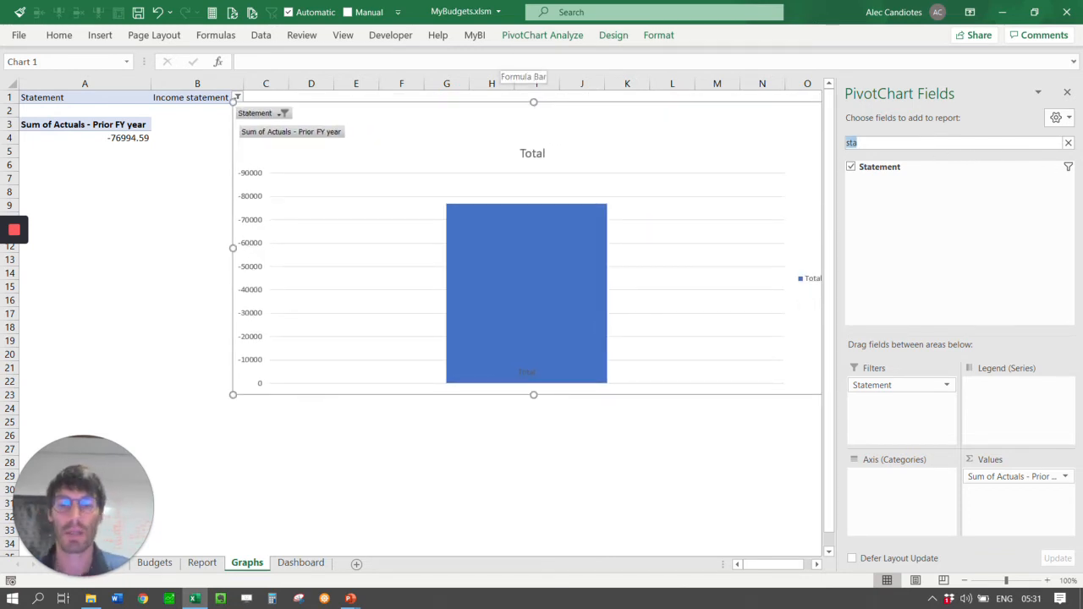
type("act")
scroll(812, 118, "down", 1)
scroll(1055, 208, "down", 4)
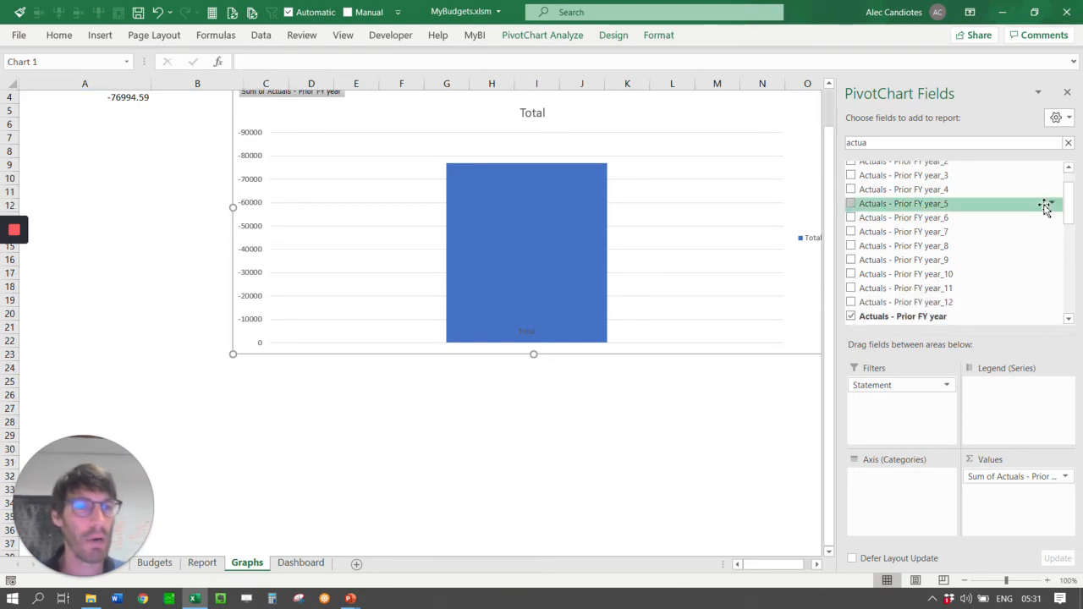
scroll(964, 263, "down", 2)
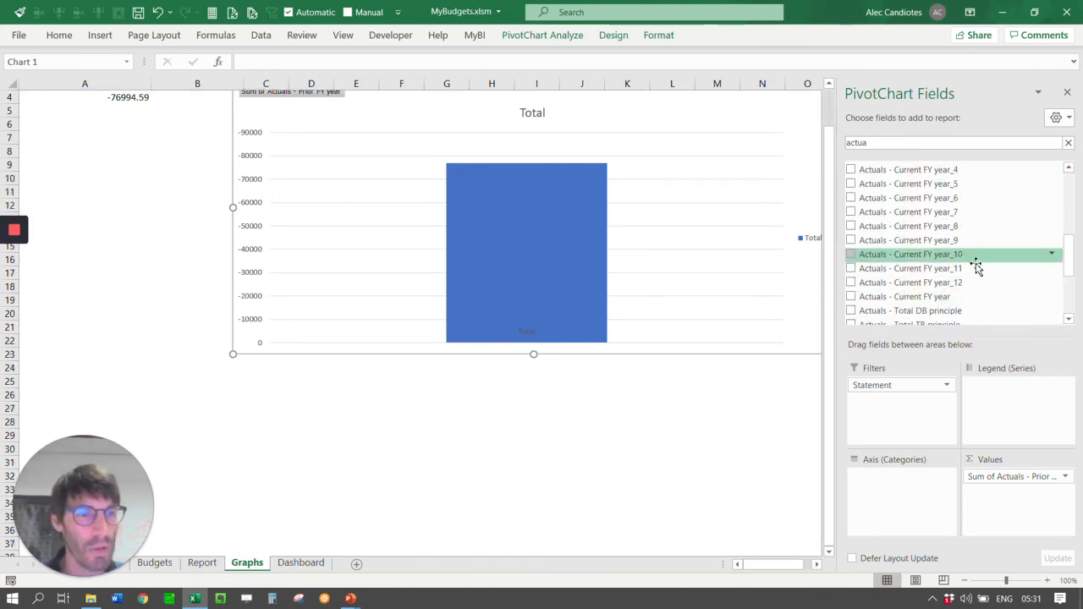
left_click(851, 296)
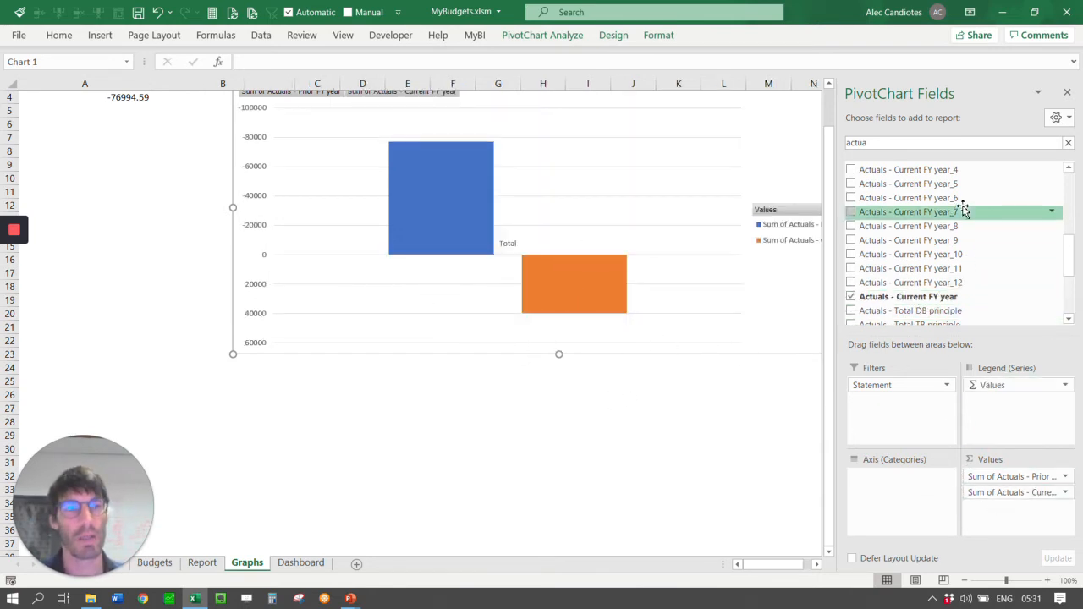
left_click(689, 446)
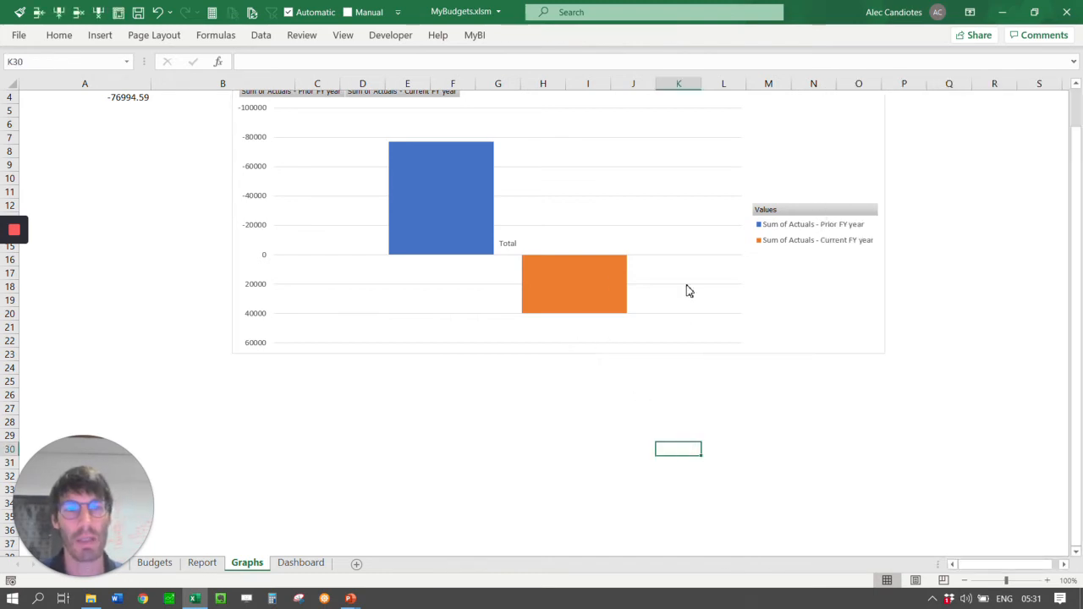
Find the Budget - Current FY year field by searching for "budget" and add it to the pivot chart's values
left_click(799, 280)
double_click(919, 141)
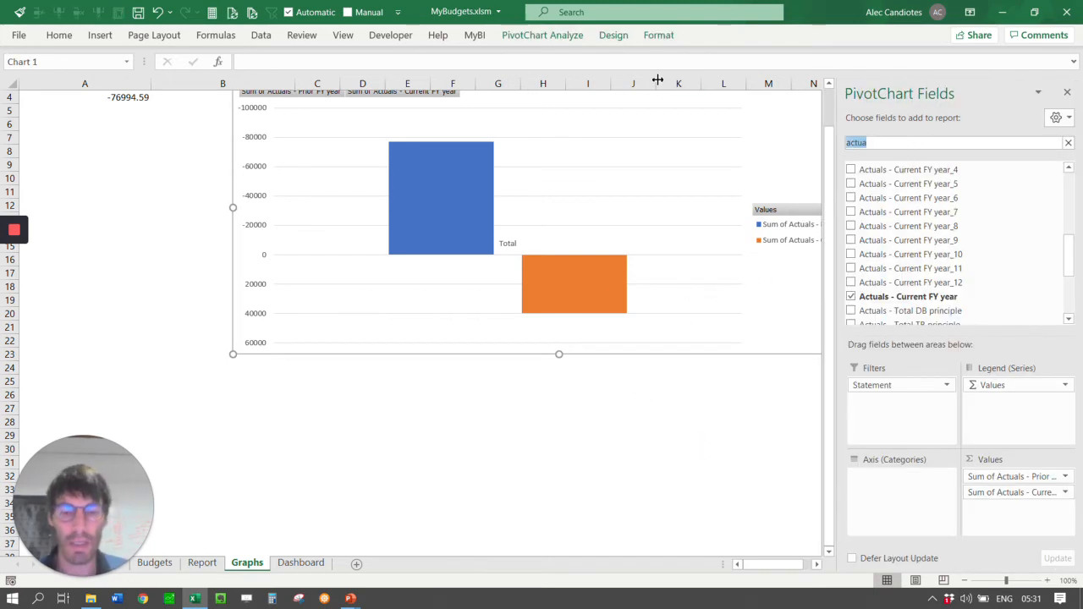
type("budget")
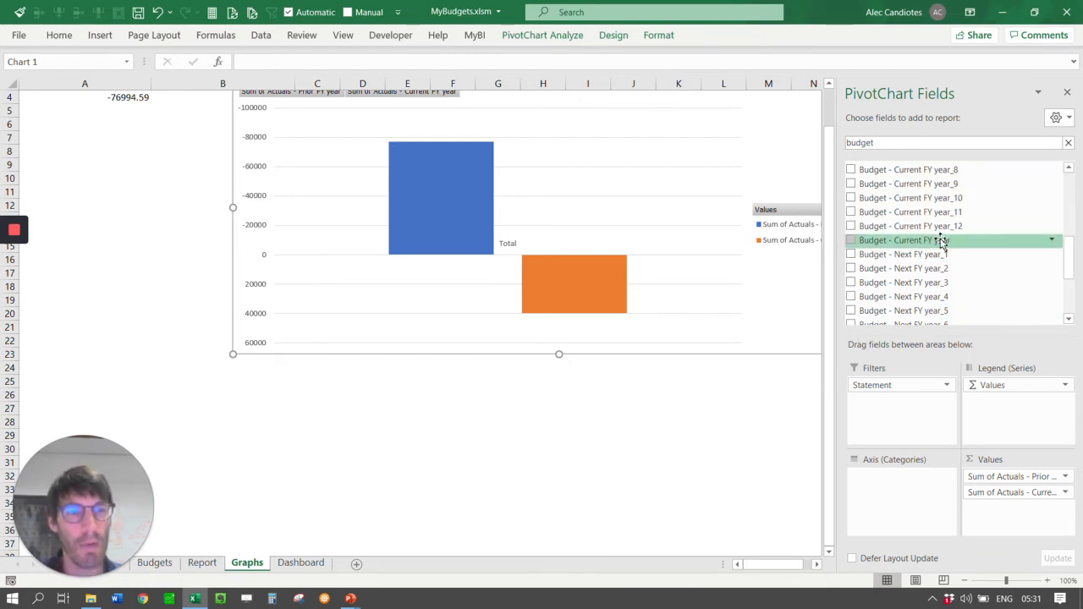
left_click(895, 241)
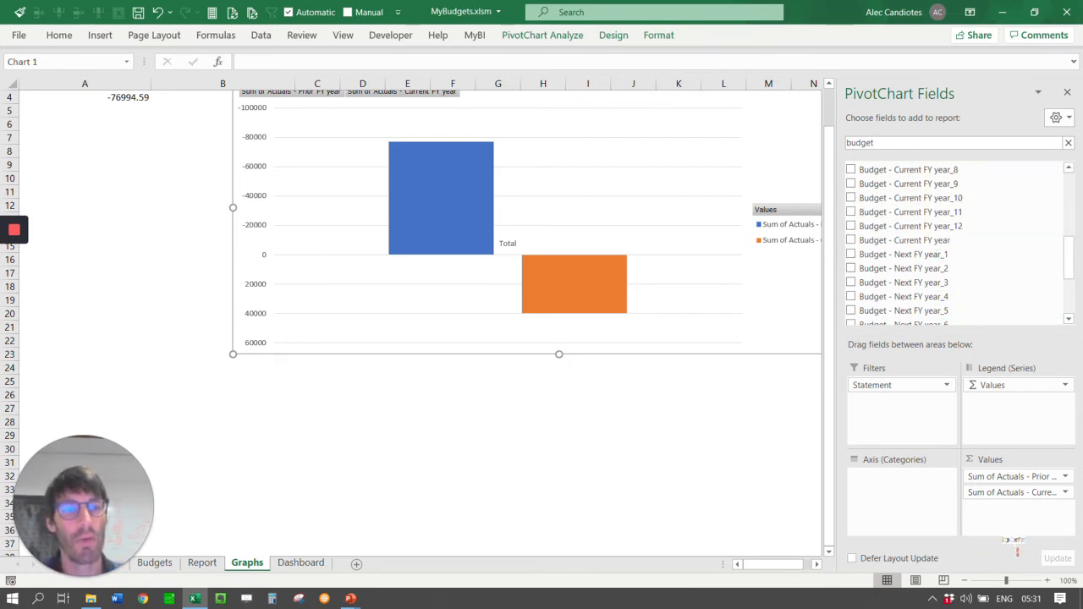
left_click(687, 395)
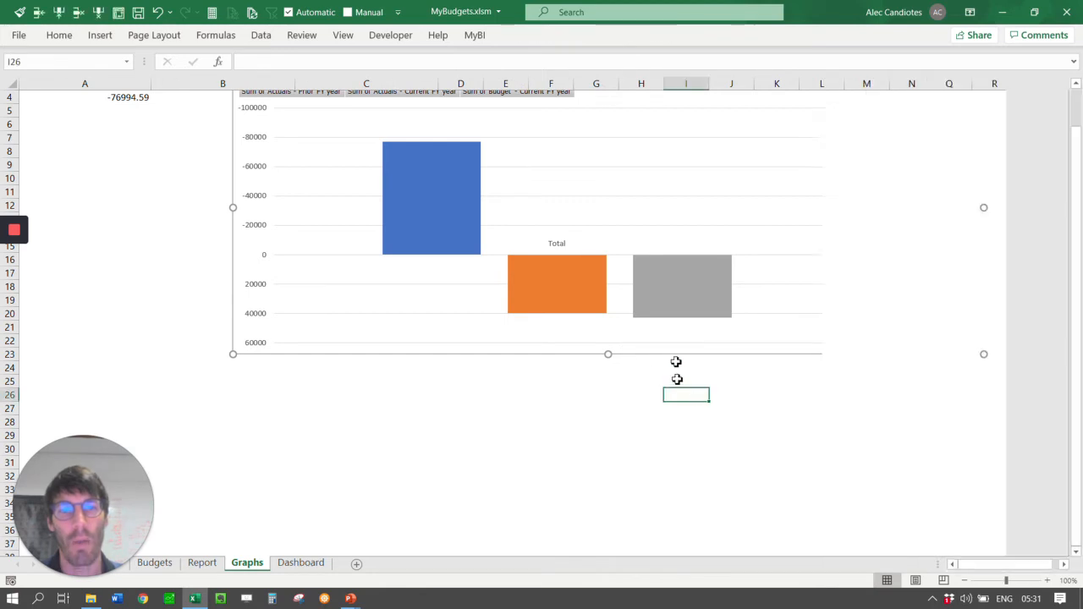
left_click(678, 290)
mouse_move(695, 305)
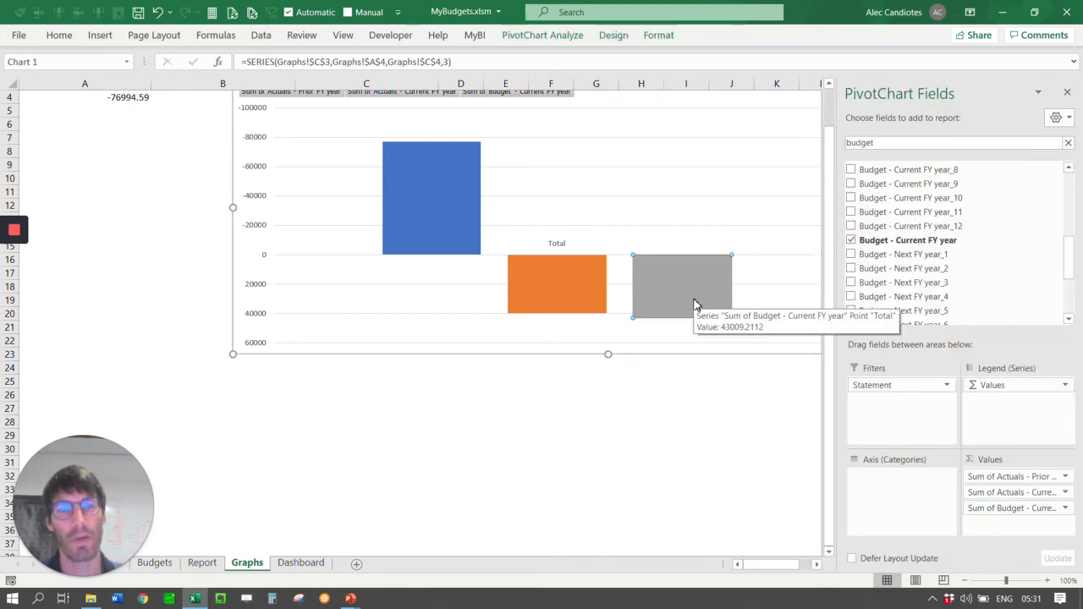
left_click(698, 435)
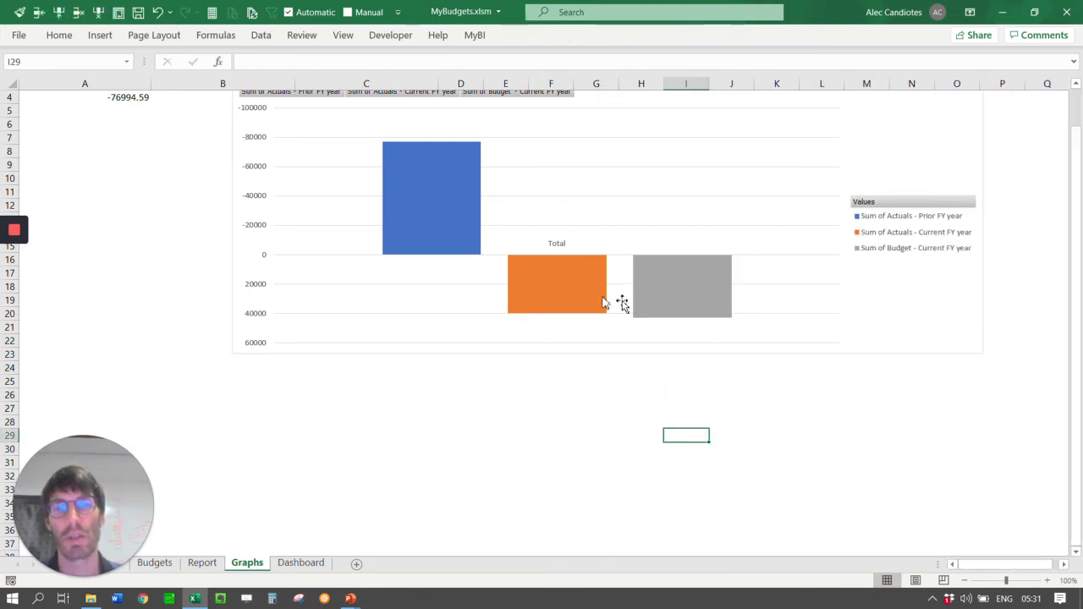
Close the pivot chart's field list and add data labels to the Actuals - Prior FY year series
right_click(470, 226)
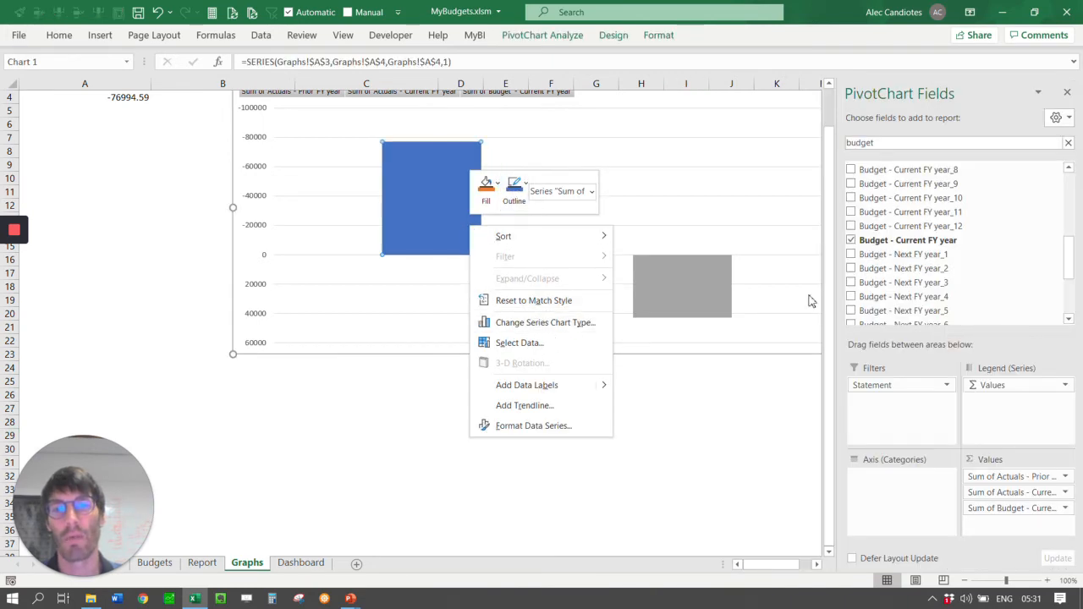
left_click(1065, 95)
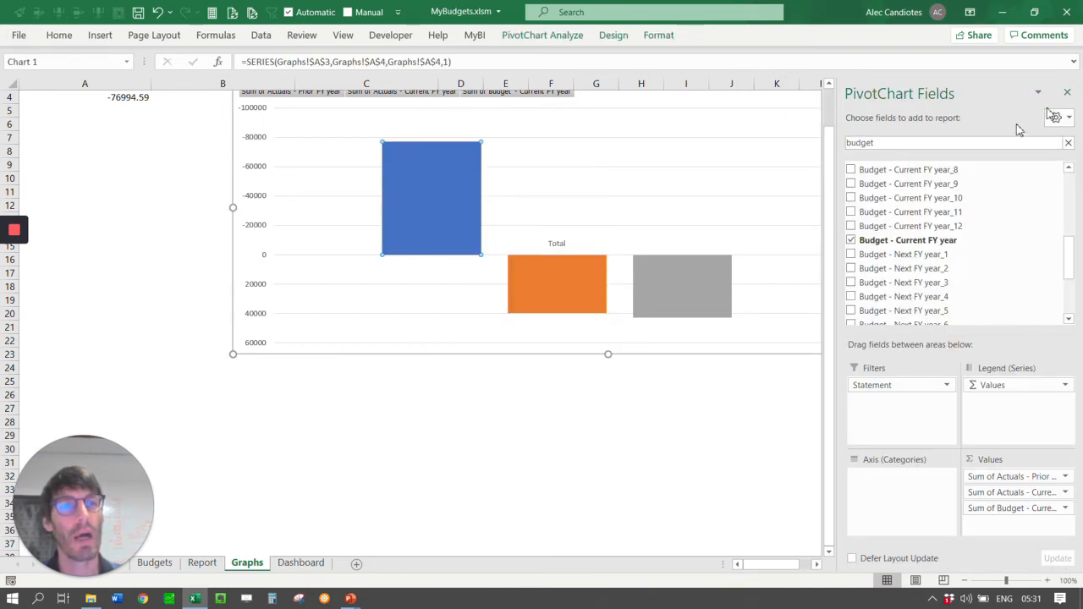
left_click(1068, 94)
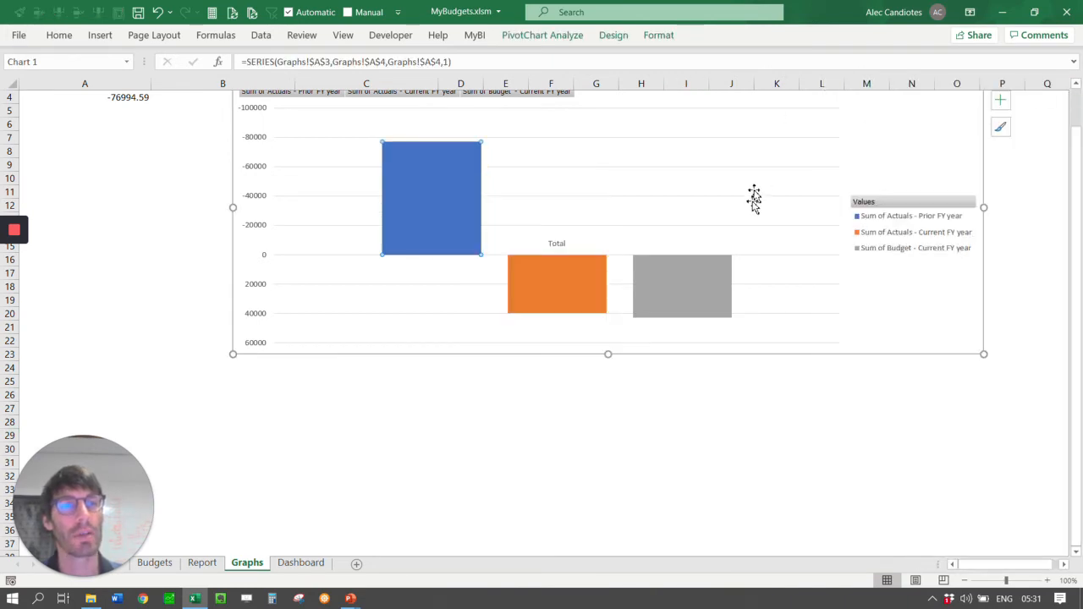
left_click(1001, 100)
left_click(161, 159)
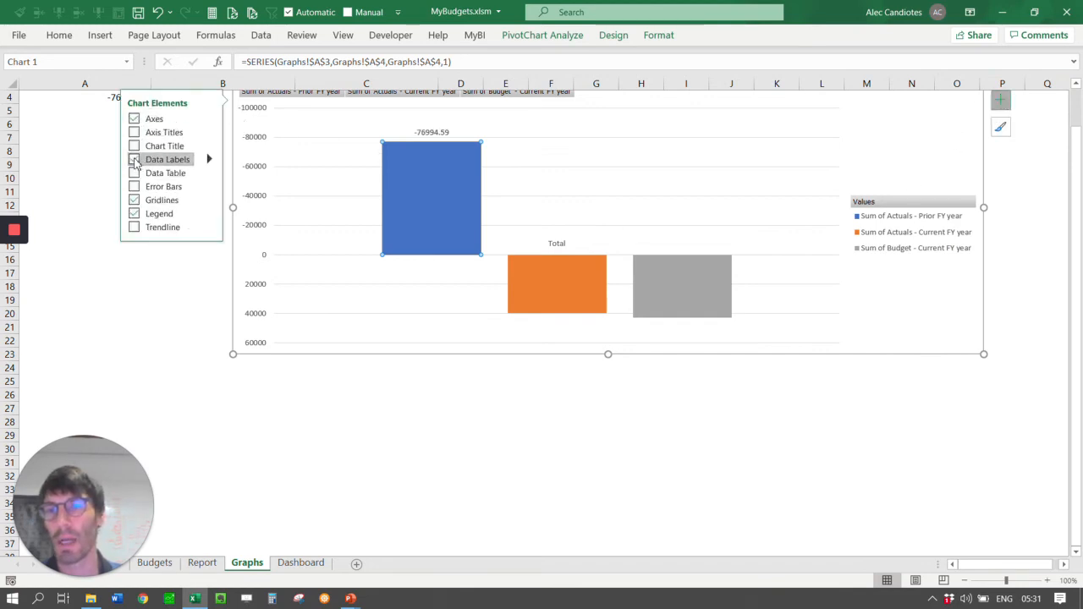
Turn on data labels for all series of the pivot chart
left_click(686, 280)
left_click(1012, 189)
left_click(976, 168)
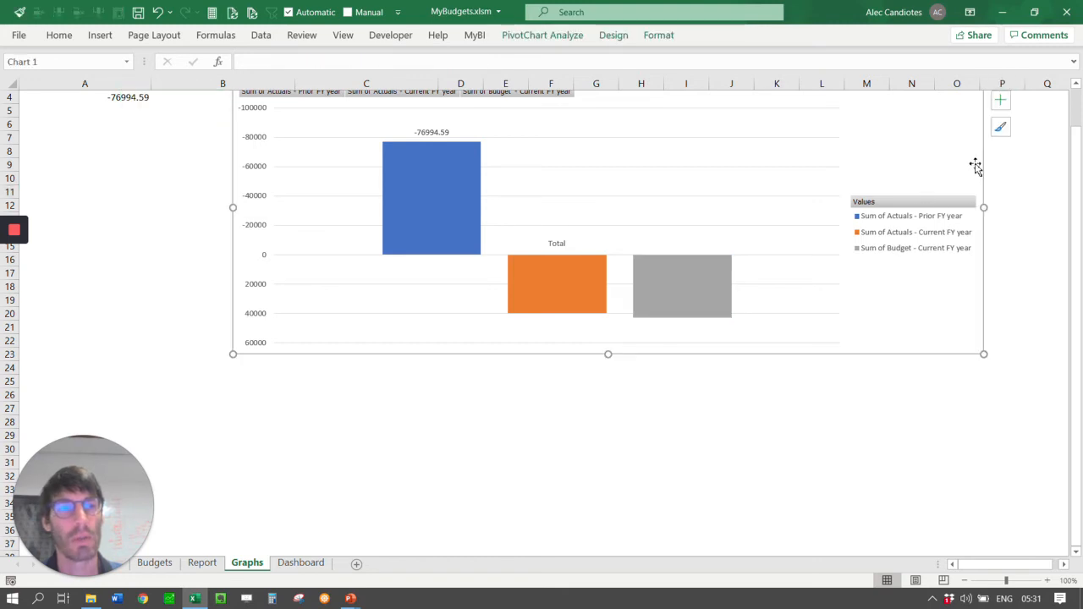
left_click(1001, 101)
left_click(135, 161)
left_click(134, 161)
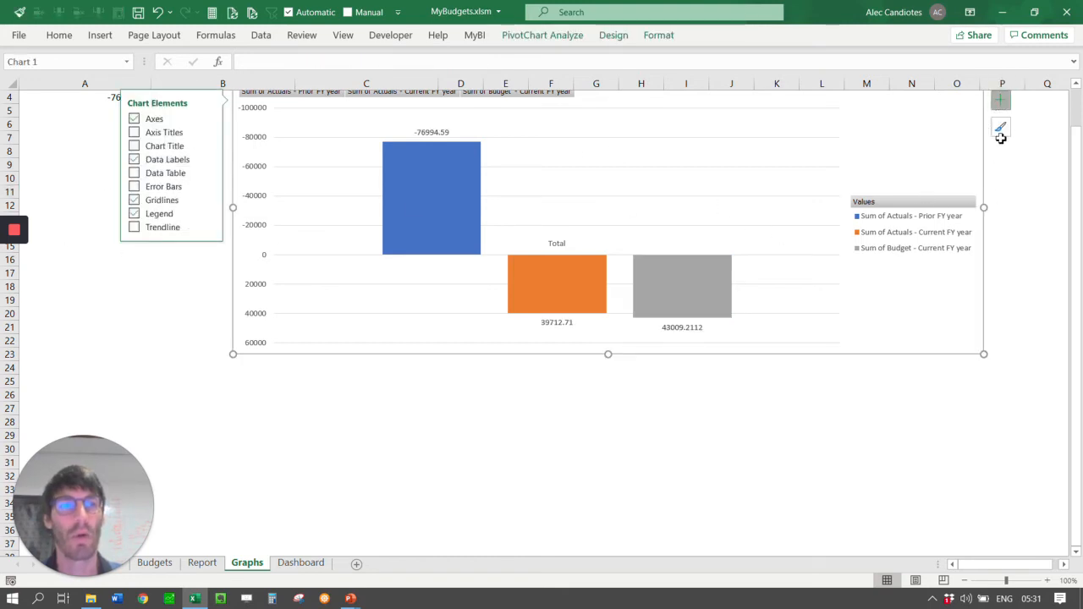
left_click(1047, 192)
left_click(361, 409)
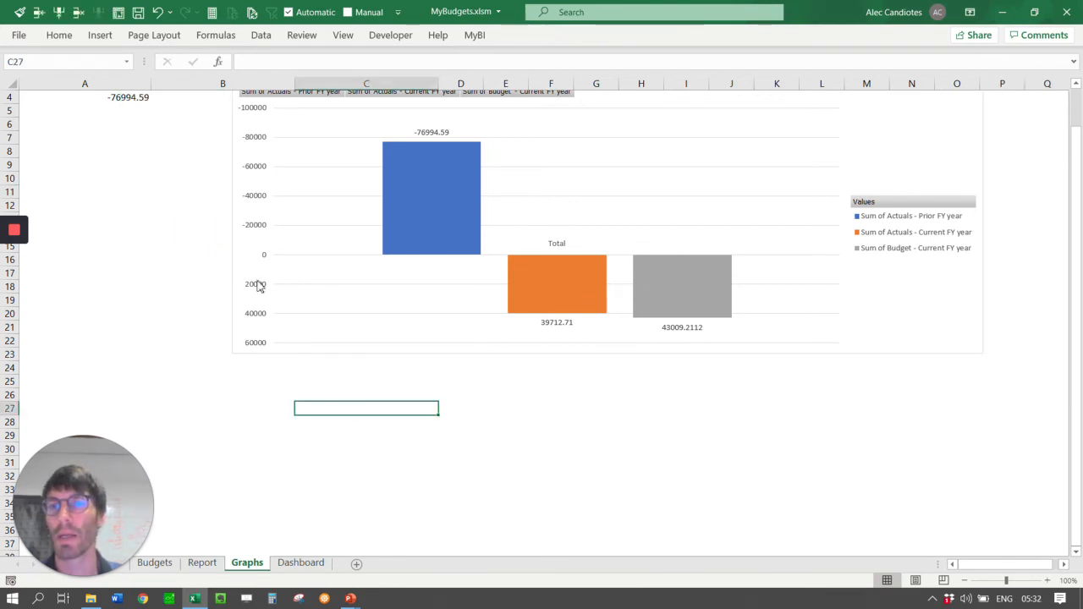
scroll(269, 288, "up", 1)
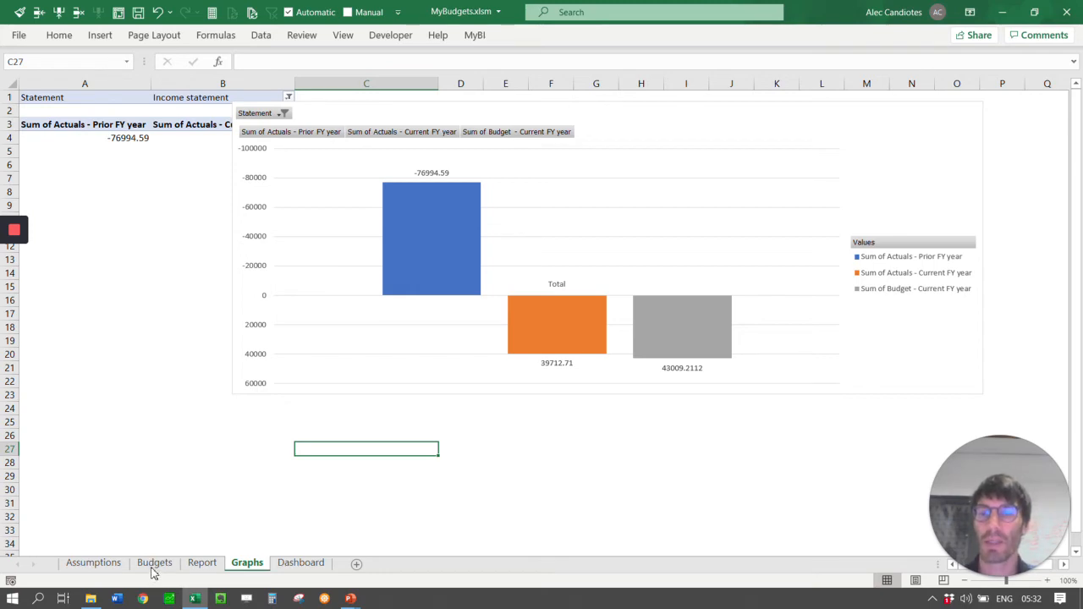
left_click(707, 474)
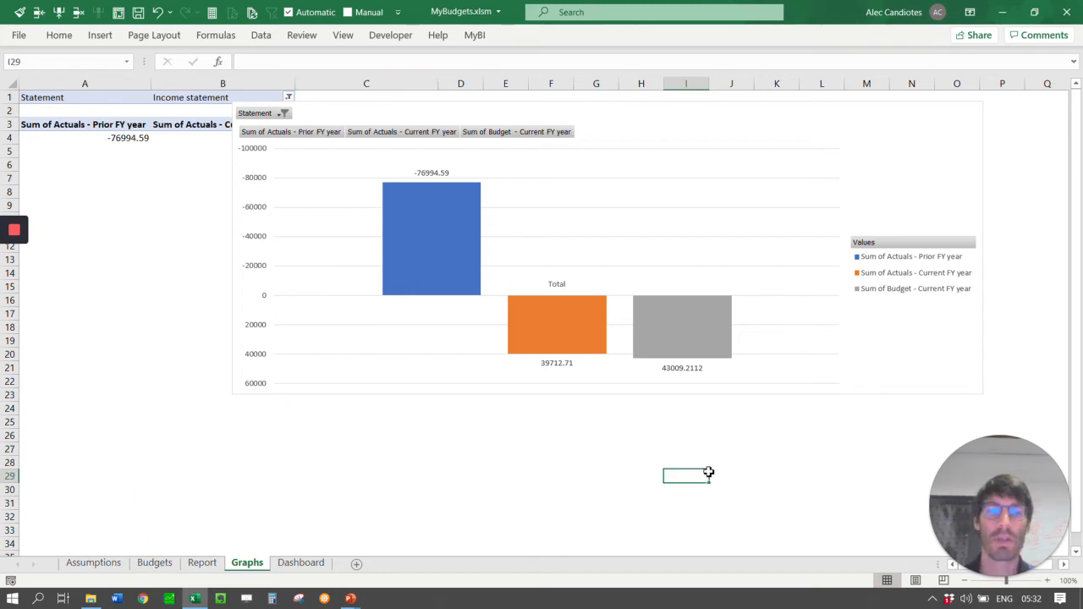
Switch the selected scenario on the Assumptions sheet to High
left_click(155, 563)
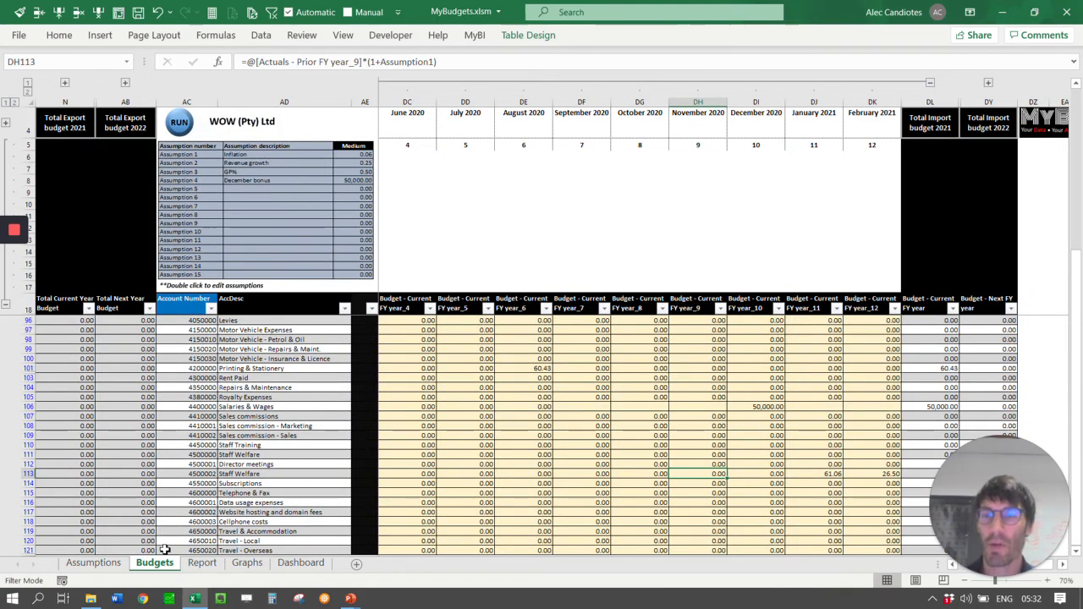
left_click(96, 564)
left_click(334, 169)
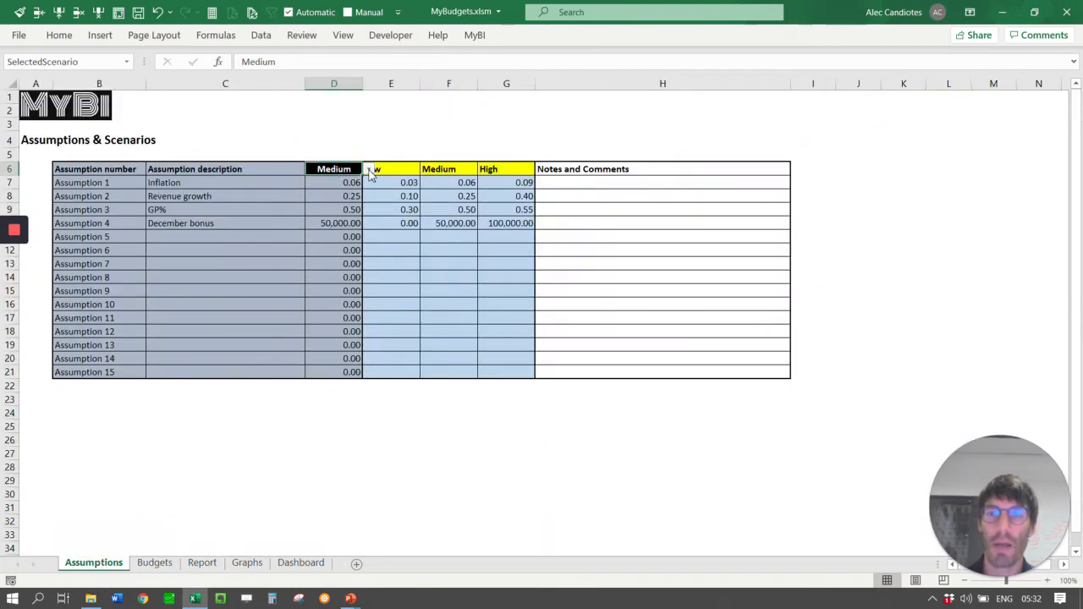
left_click(367, 173)
left_click(345, 169)
left_click(369, 171)
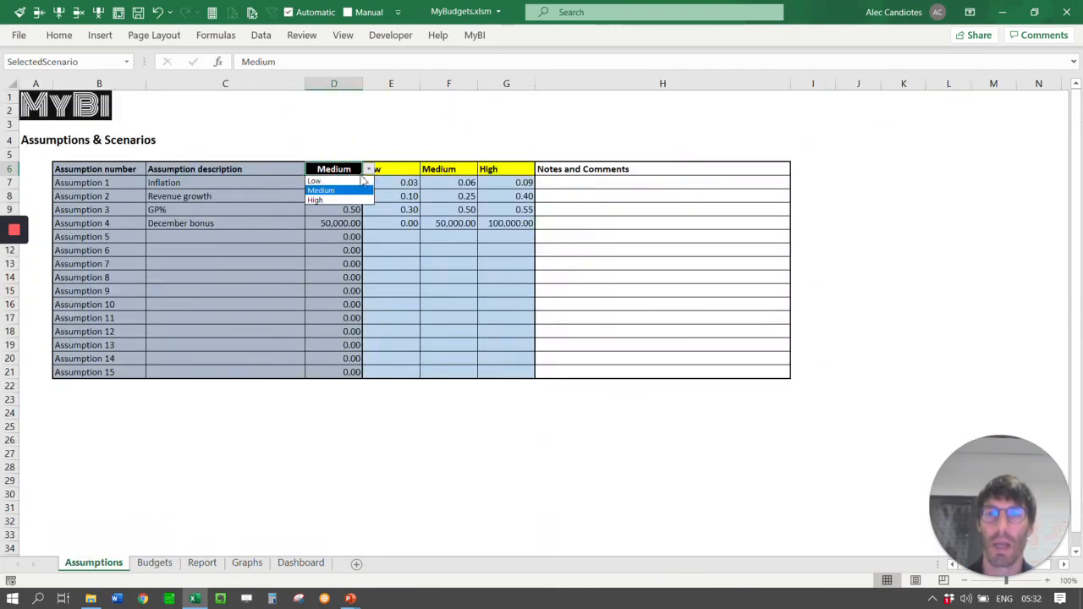
left_click(326, 200)
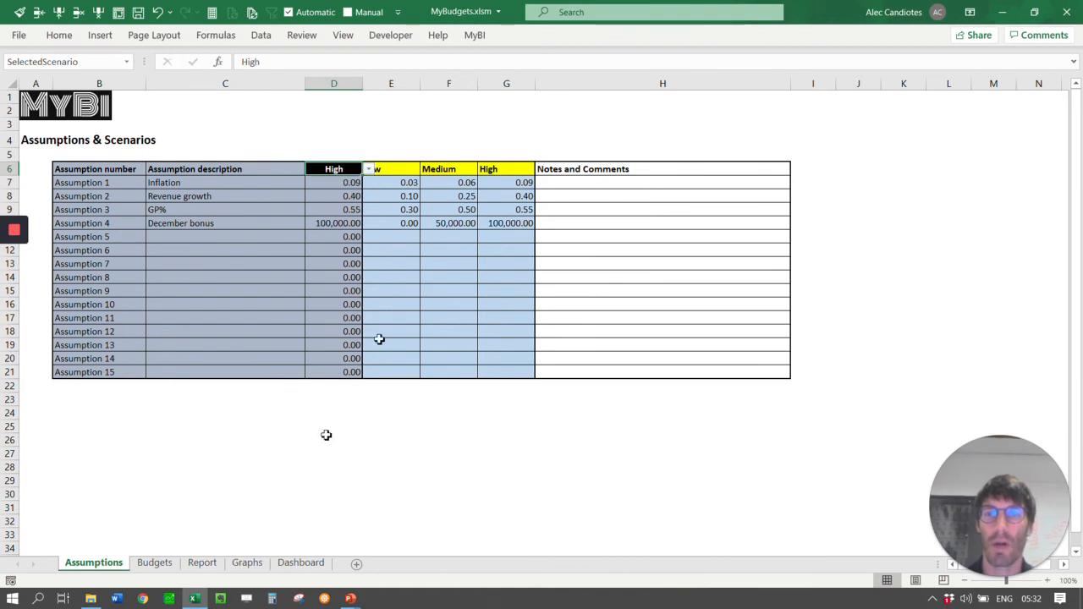
Refresh the pivot table on the Graphs sheet to update the chart with the High scenario
left_click(244, 563)
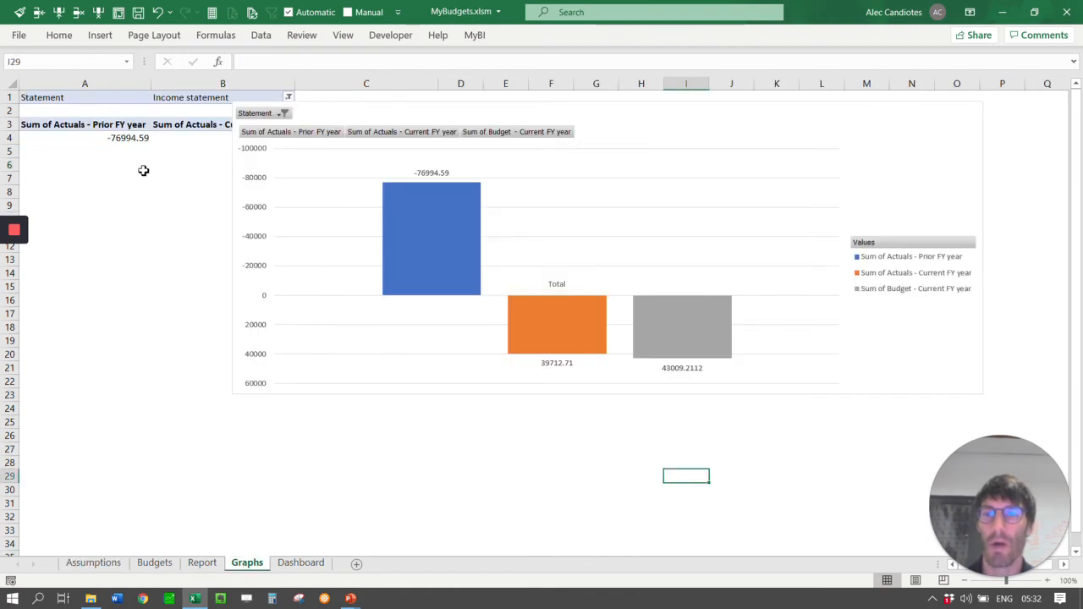
right_click(133, 142)
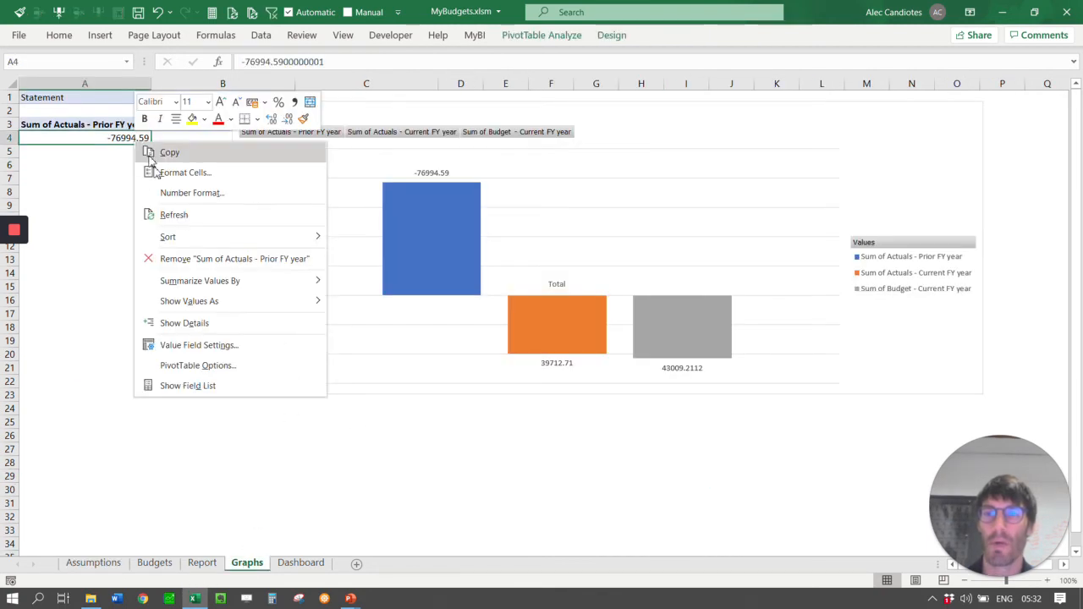
left_click(182, 219)
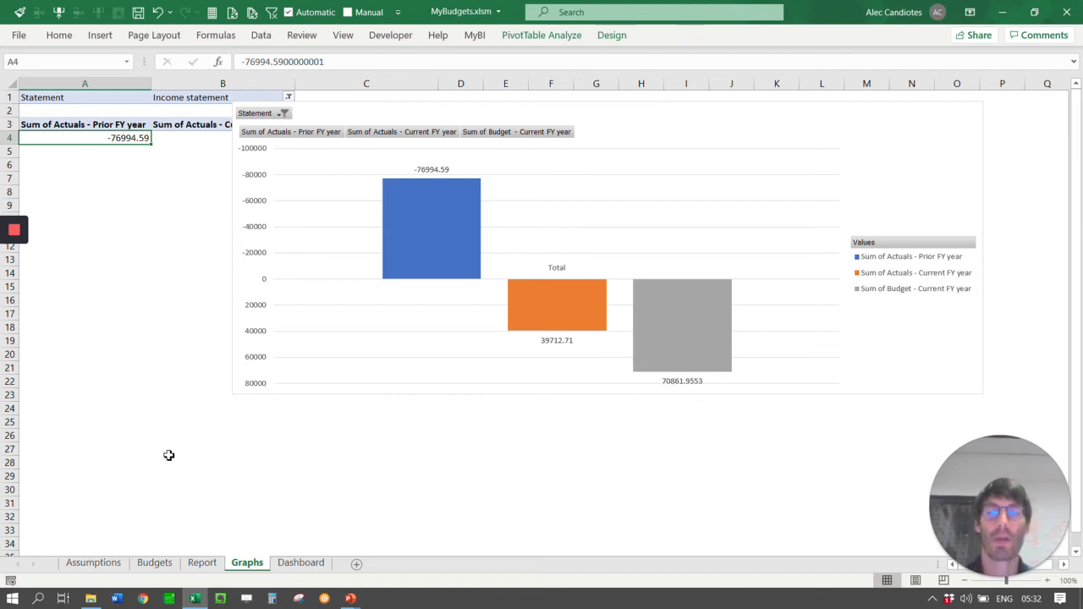
Copy the Medium scenario's December bonus of 50,000 into the High scenario on the Assumptions sheet
left_click(89, 563)
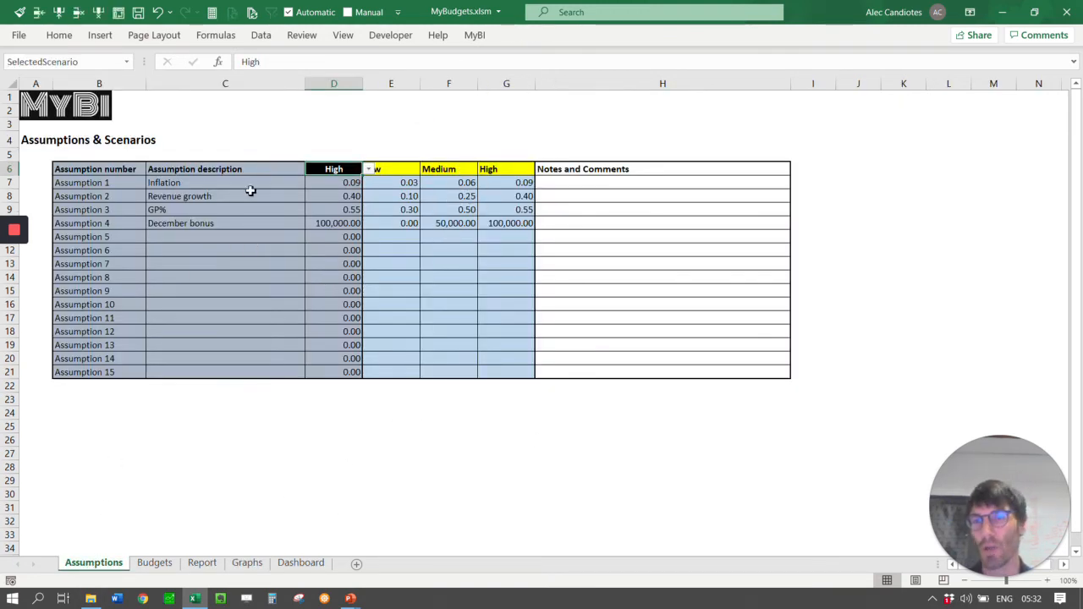
left_click(505, 196)
left_click(529, 209)
left_click(503, 223)
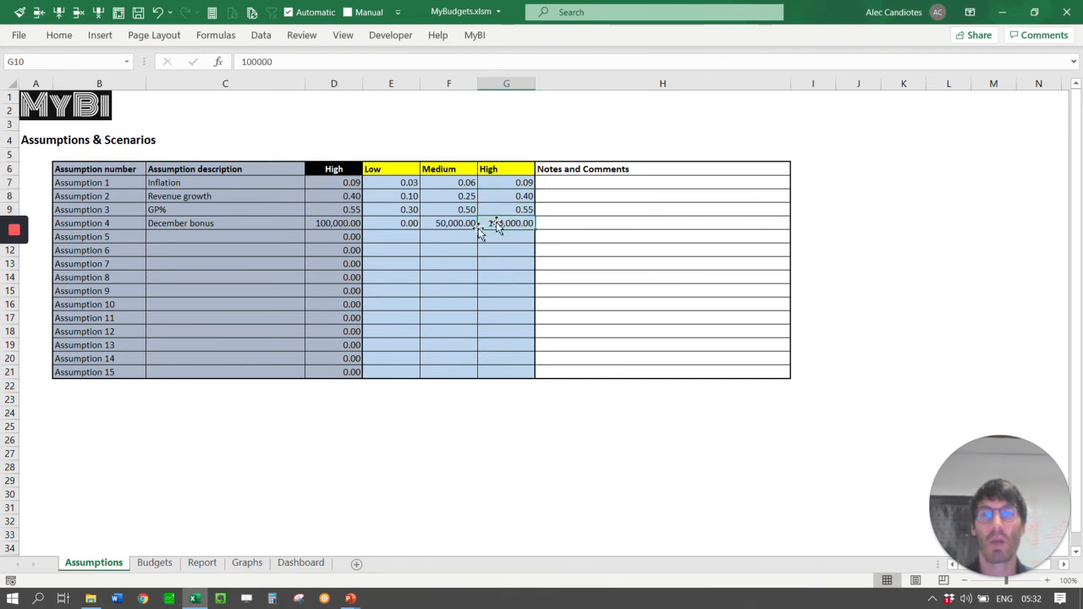
left_click(446, 224)
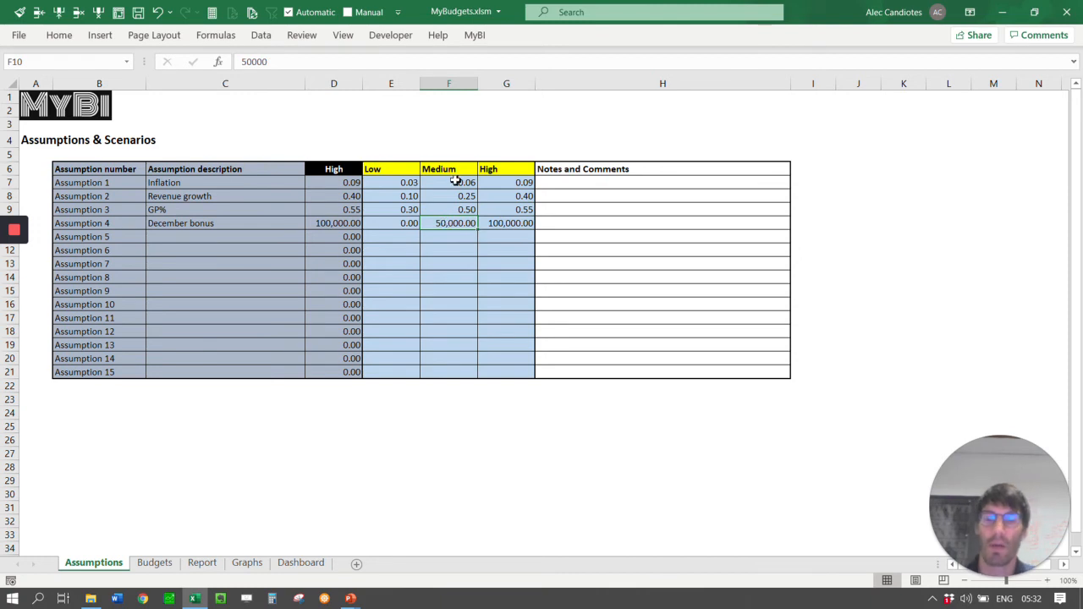
key("ctrl+c")
key("Right")
key("ctrl+v")
Set the Medium scenario's December bonus to 25,000
key("Left")
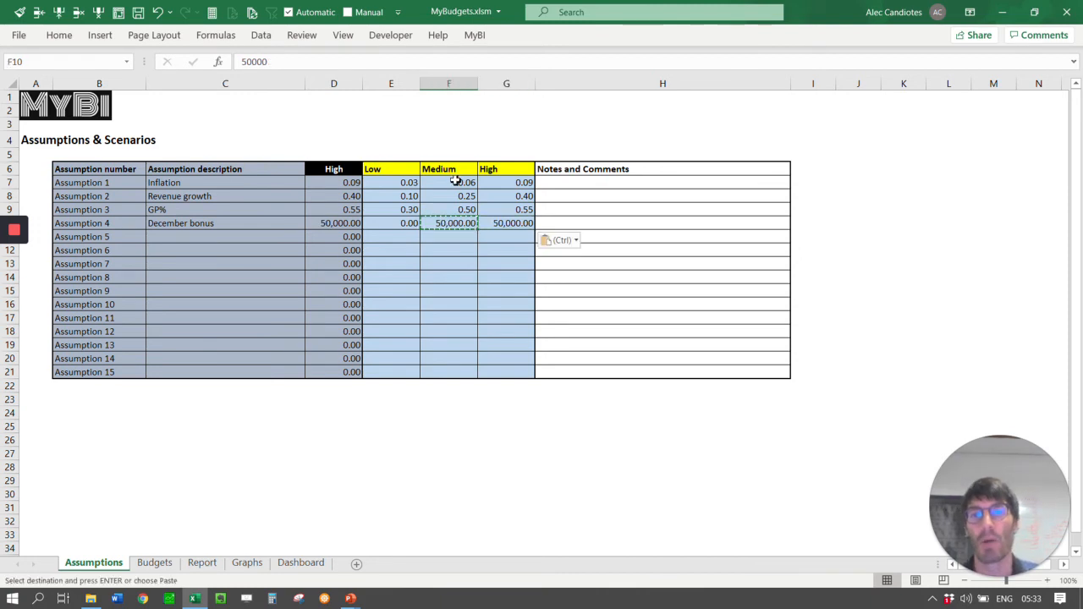
type("25,000")
key("Return")
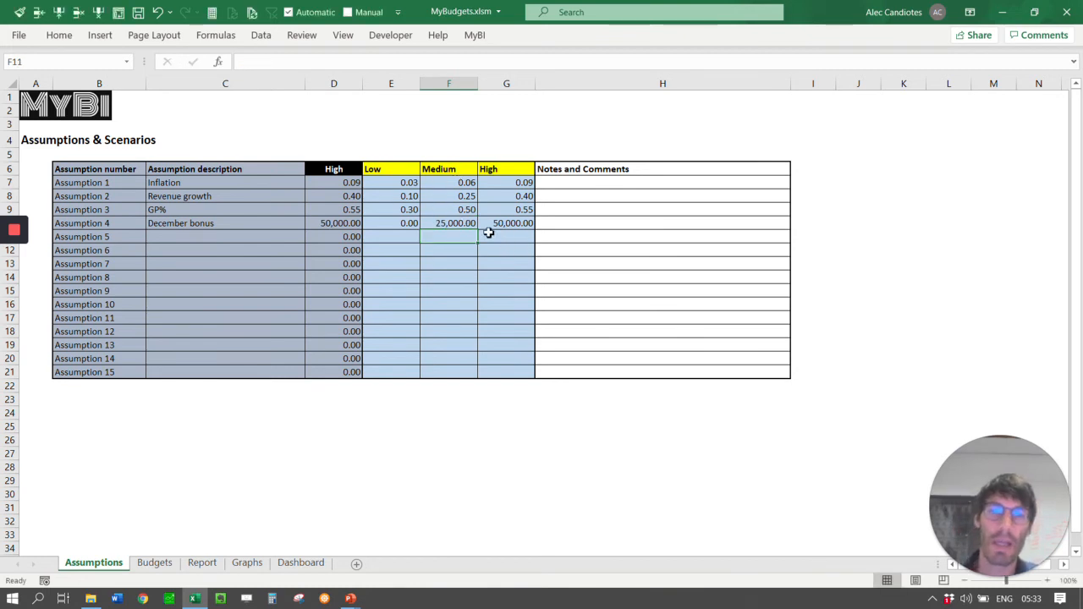
left_click(486, 226)
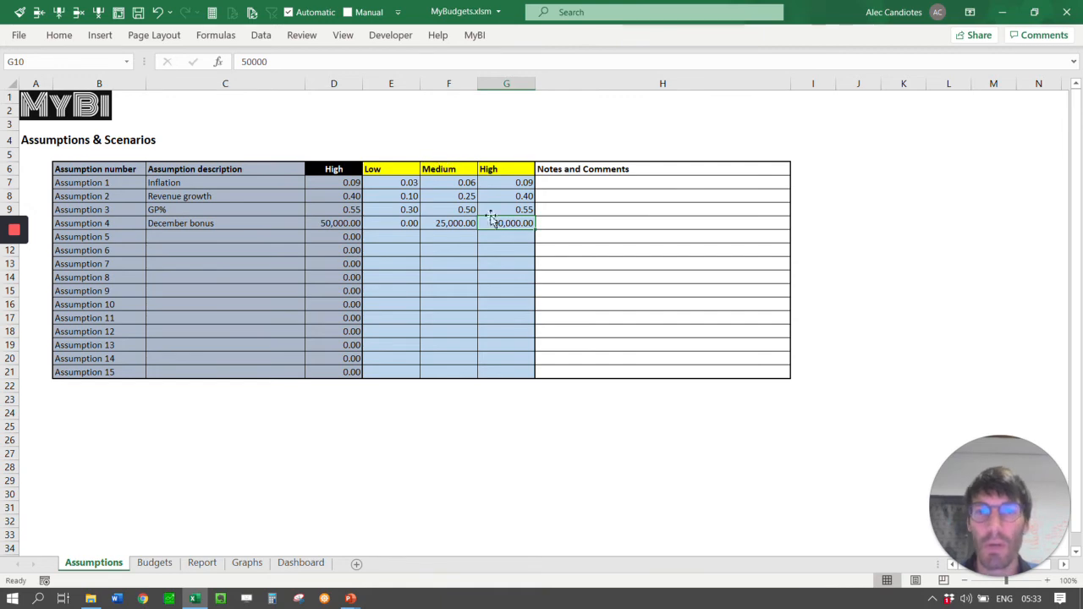
Check the December 2020 budget formula for Salaries & Wages on the Budgets sheet
left_click(166, 564)
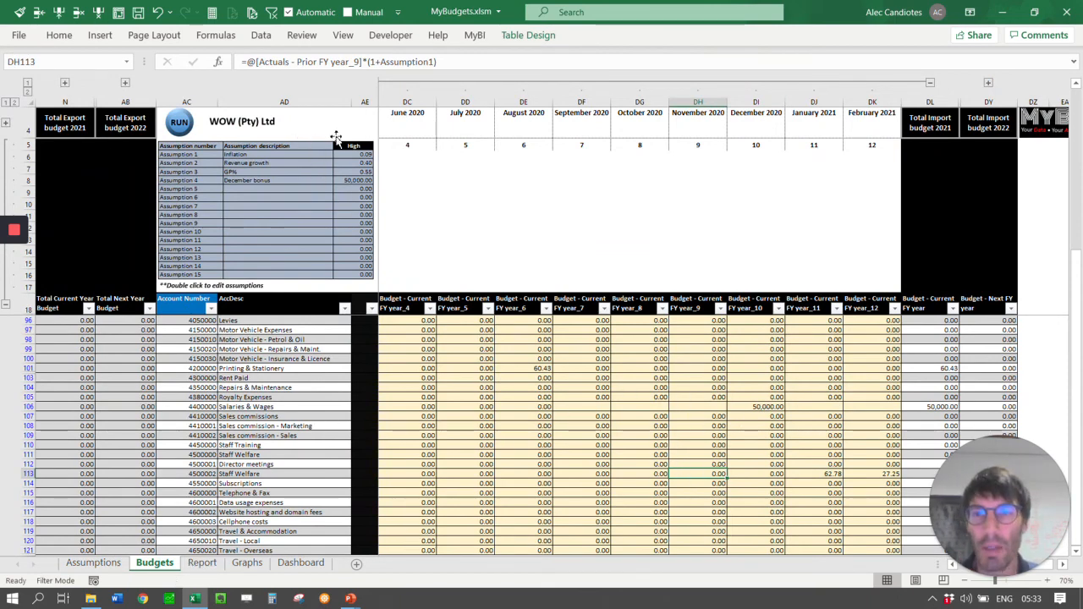
left_click(755, 406)
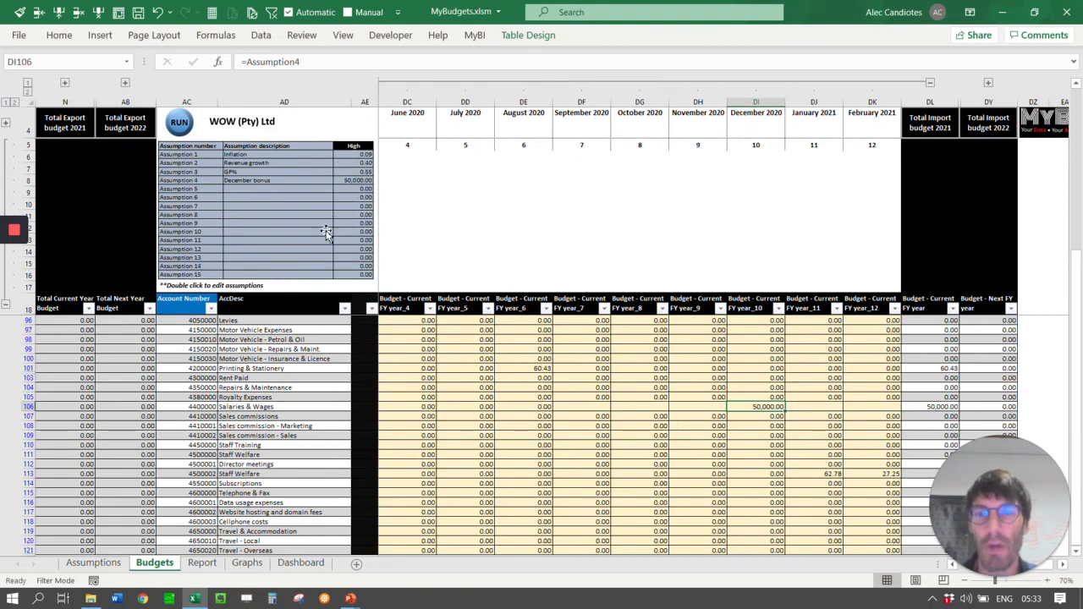
Refresh the pivot table on the Graphs sheet to update the chart with the December bonus assumption
left_click(248, 563)
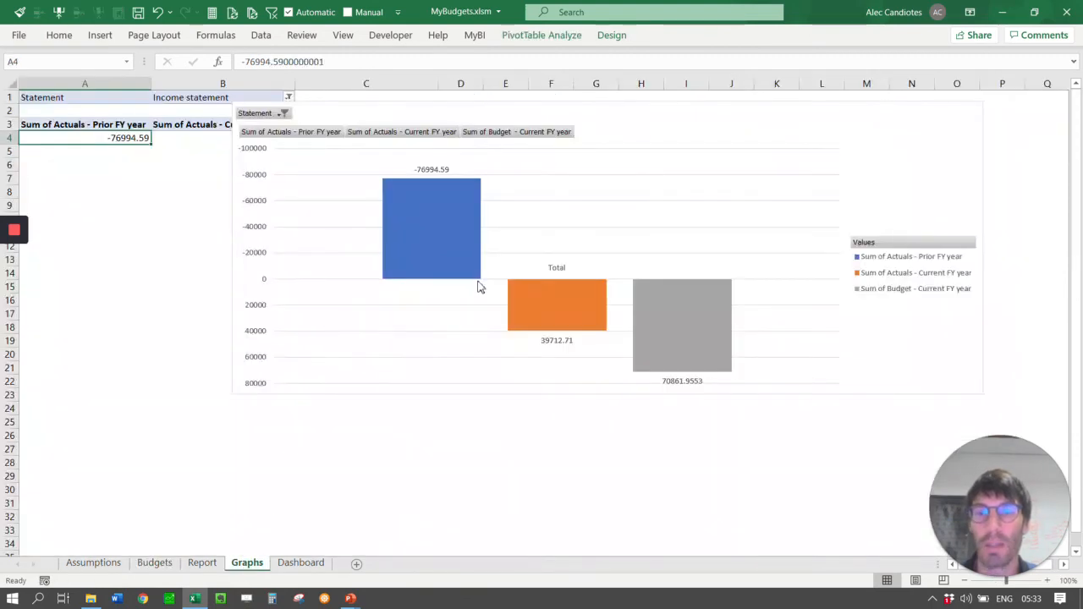
right_click(476, 279)
right_click(127, 138)
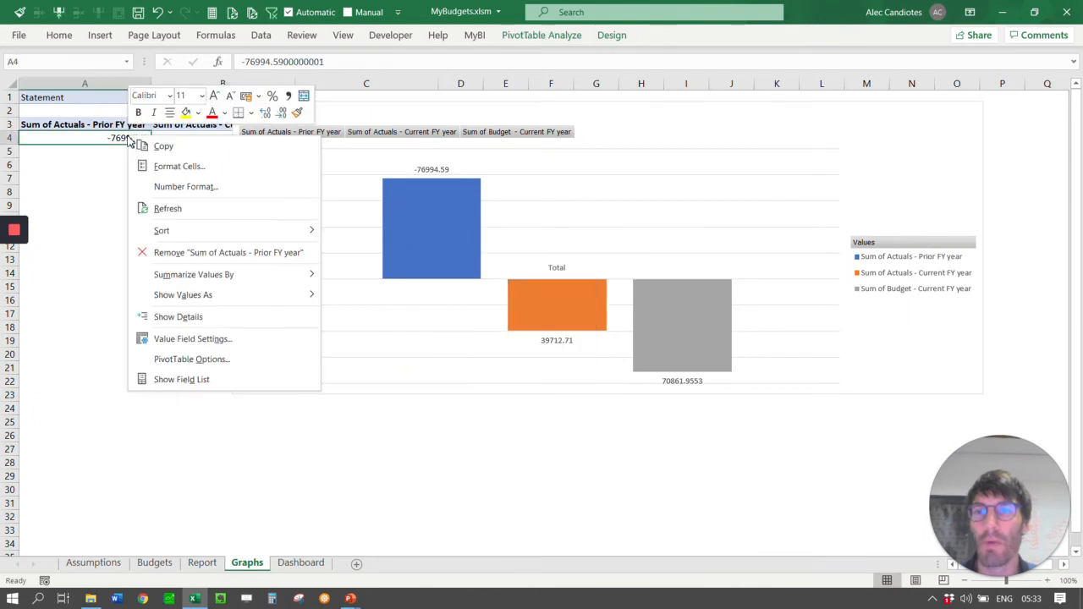
left_click(162, 209)
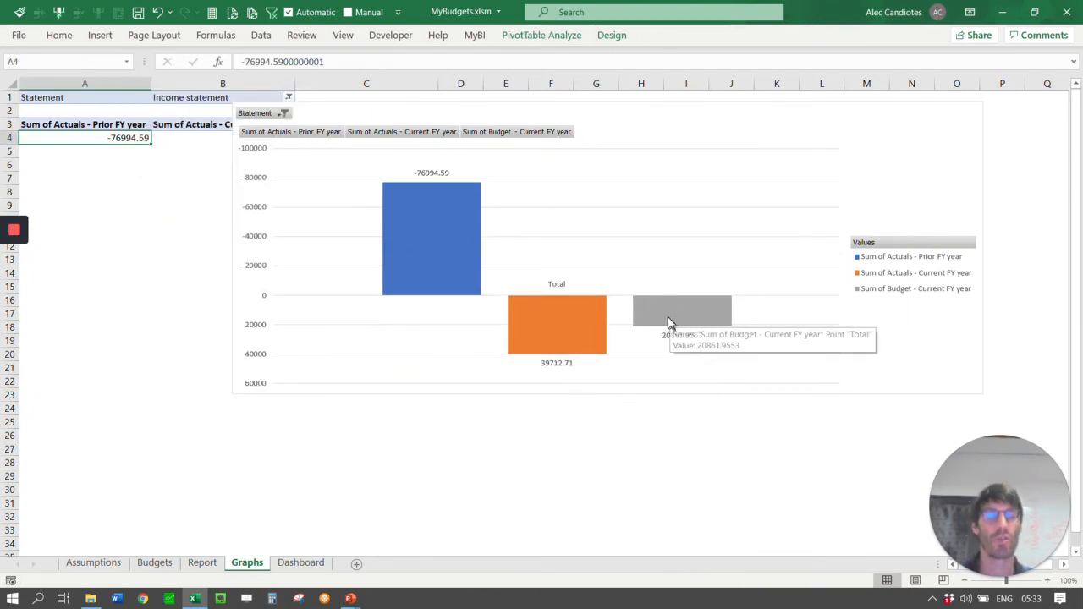
Set the High scenario's revenue growth to 0.55 on the Assumptions sheet
left_click(114, 564)
left_click(513, 200)
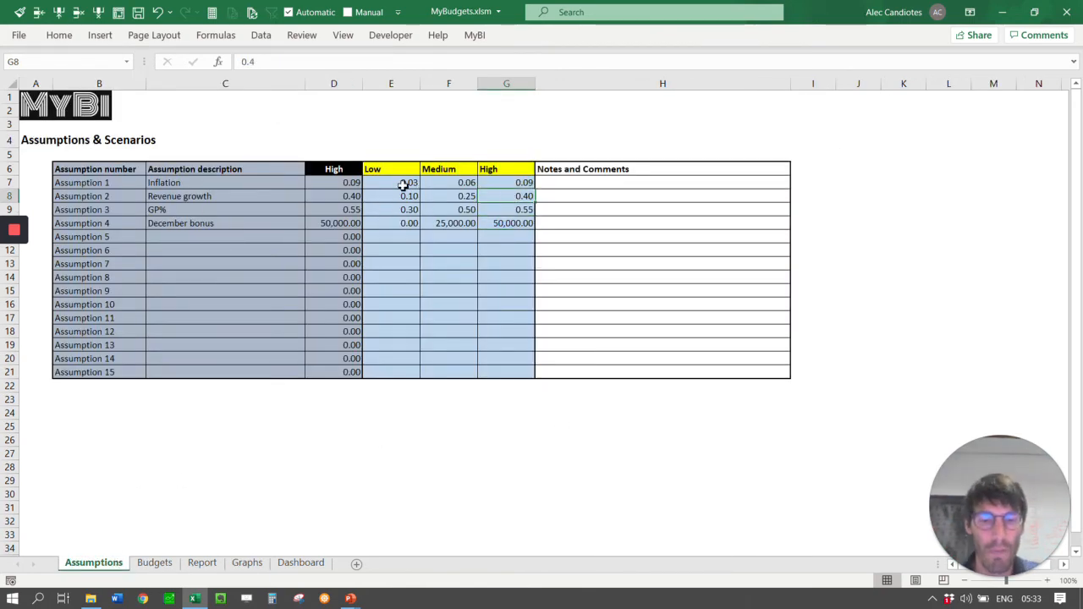
type("55")
key("Return")
key("Up")
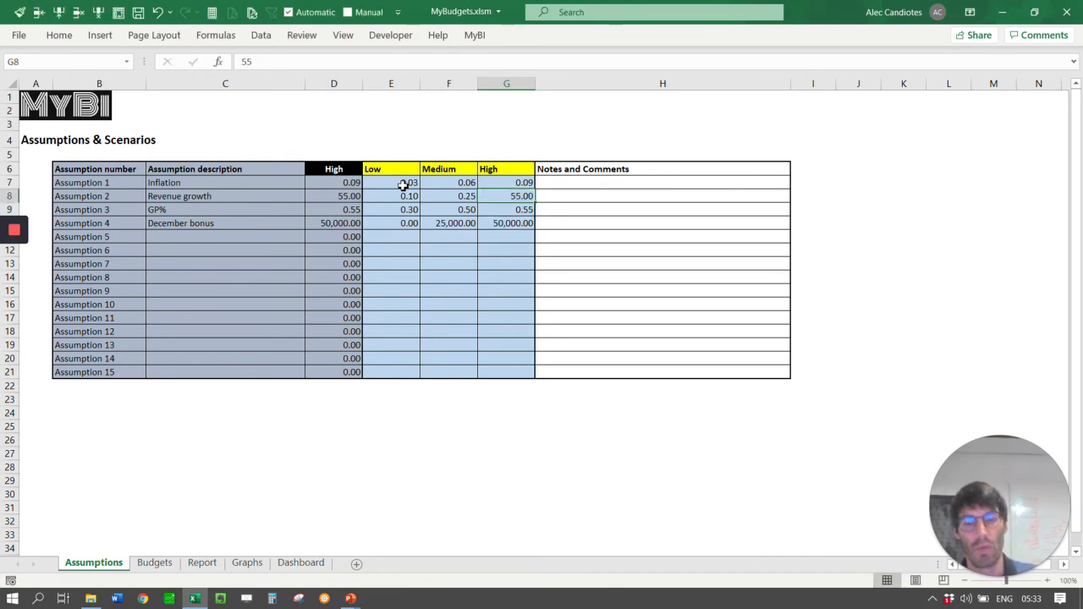
type("55")
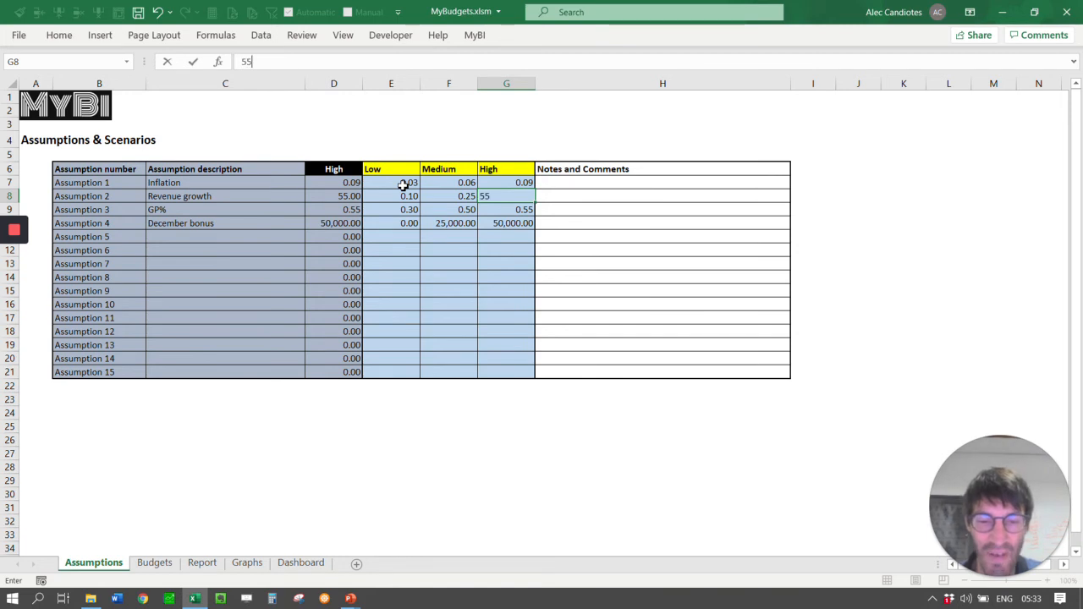
key("Return")
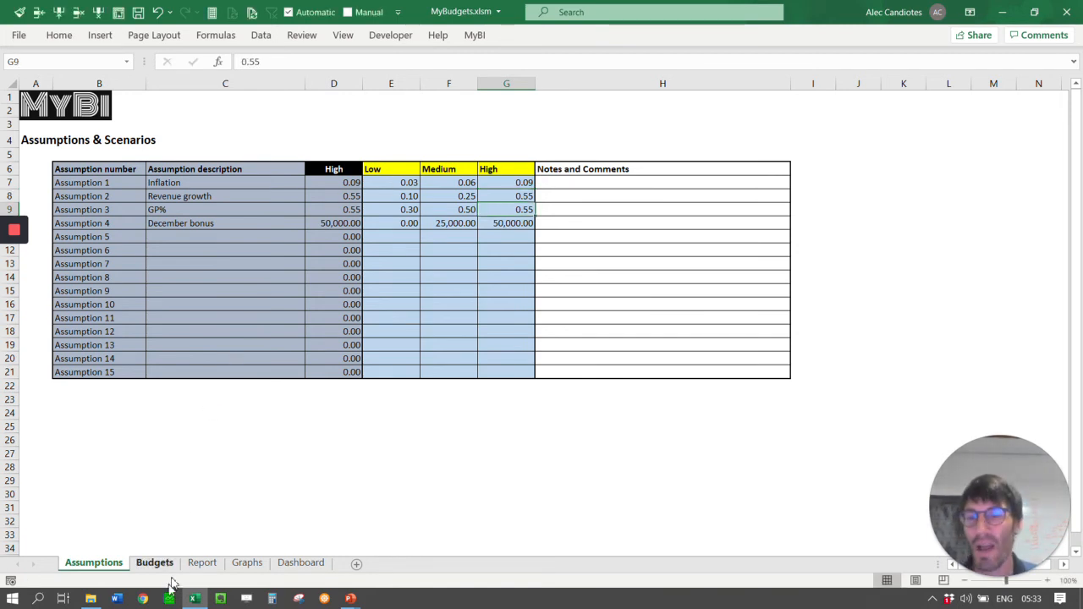
Refresh the Graphs sheet's pivot table so the chart reflects the High scenario's revenue growth of 0.55
left_click(247, 563)
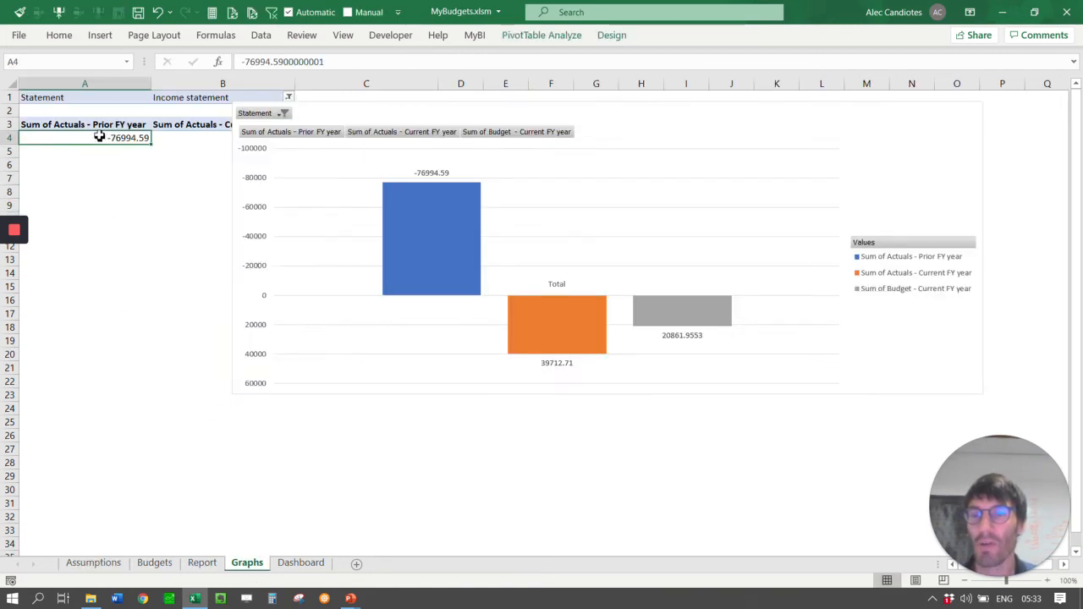
right_click(99, 137)
left_click(127, 206)
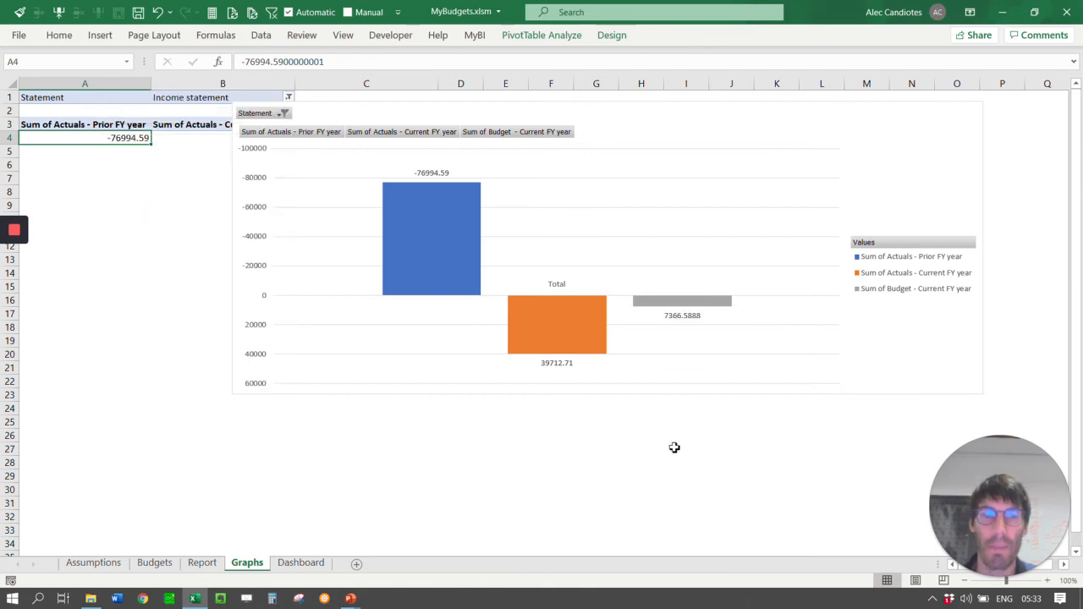
Copy the Medium scenario's December bonus of 25,000 into the High scenario on the Assumptions sheet
left_click(87, 569)
left_click(513, 224)
key("Left")
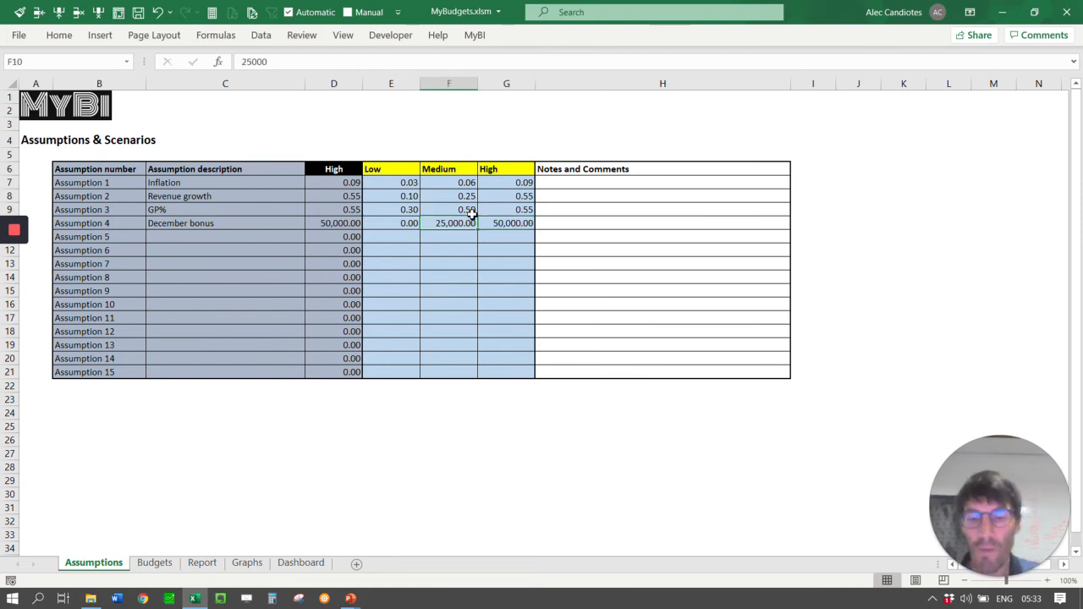
key("ctrl+c")
key("Right")
key("ctrl+v")
Set the Medium scenario's December bonus to 15,000
key("Left")
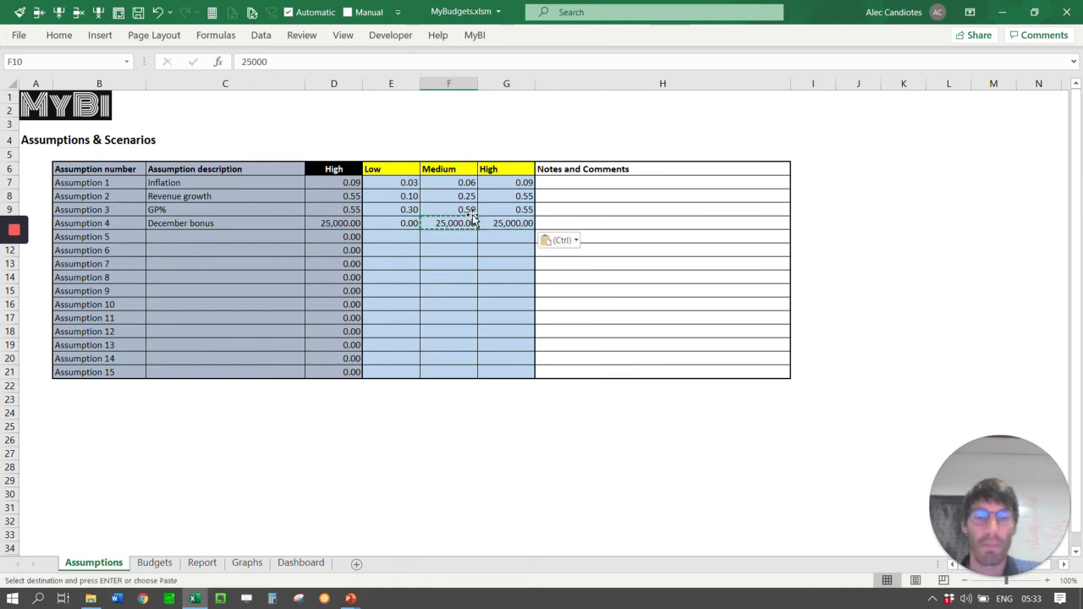
type("1500")
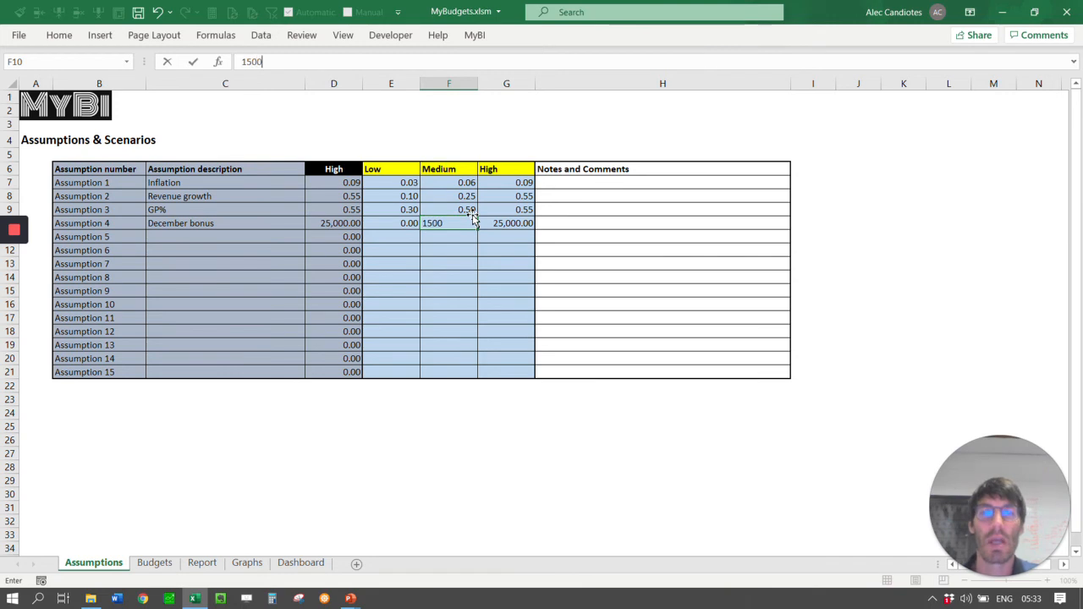
key("Return")
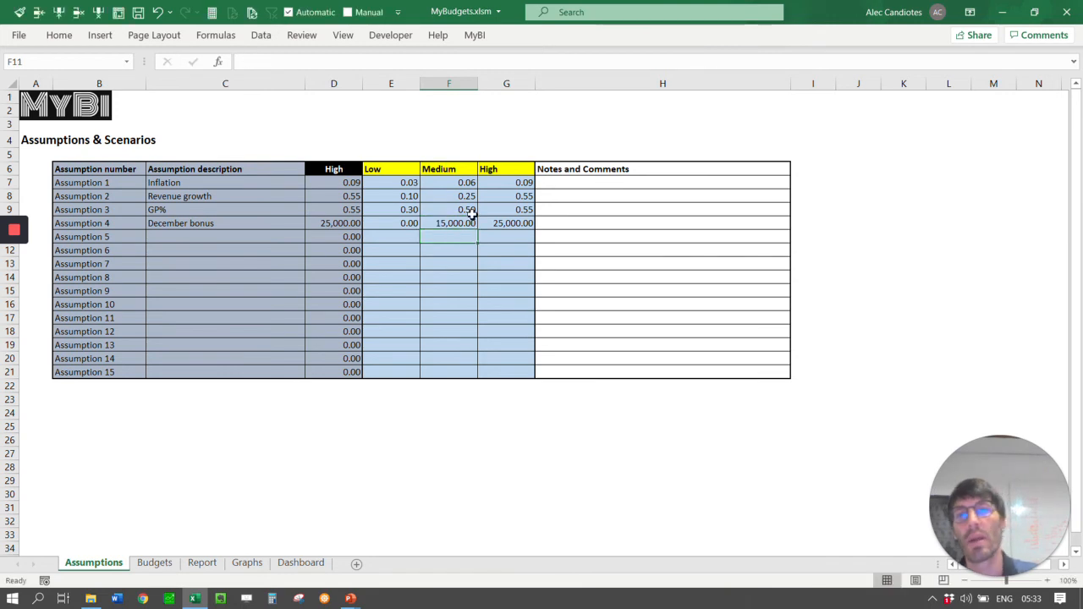
Refresh the pivot table on the Graphs sheet to update the chart with the 25,000 High scenario bonus
left_click(248, 563)
right_click(116, 138)
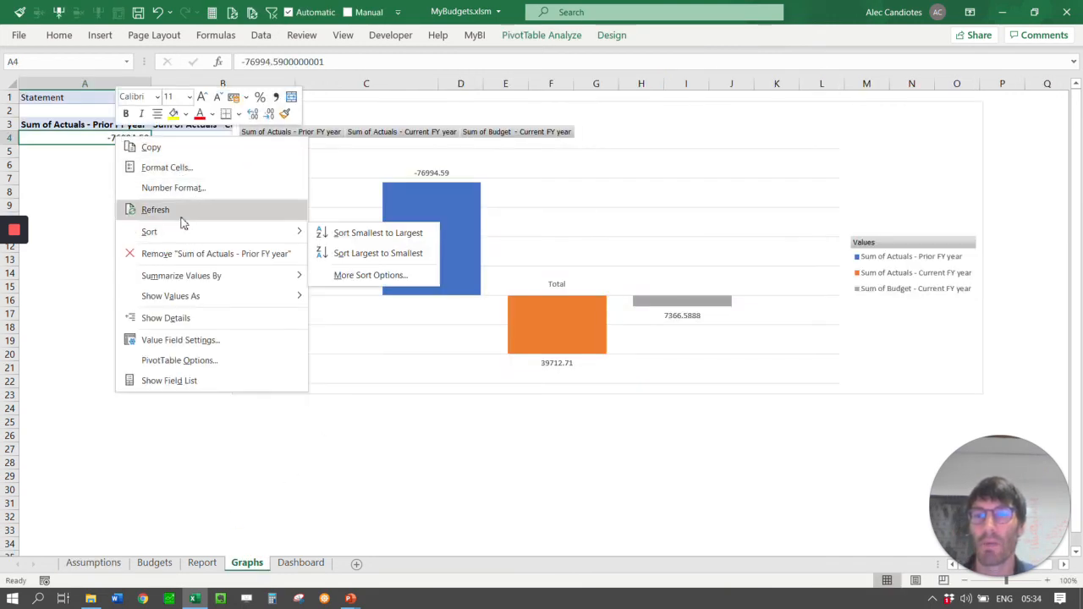
left_click(185, 212)
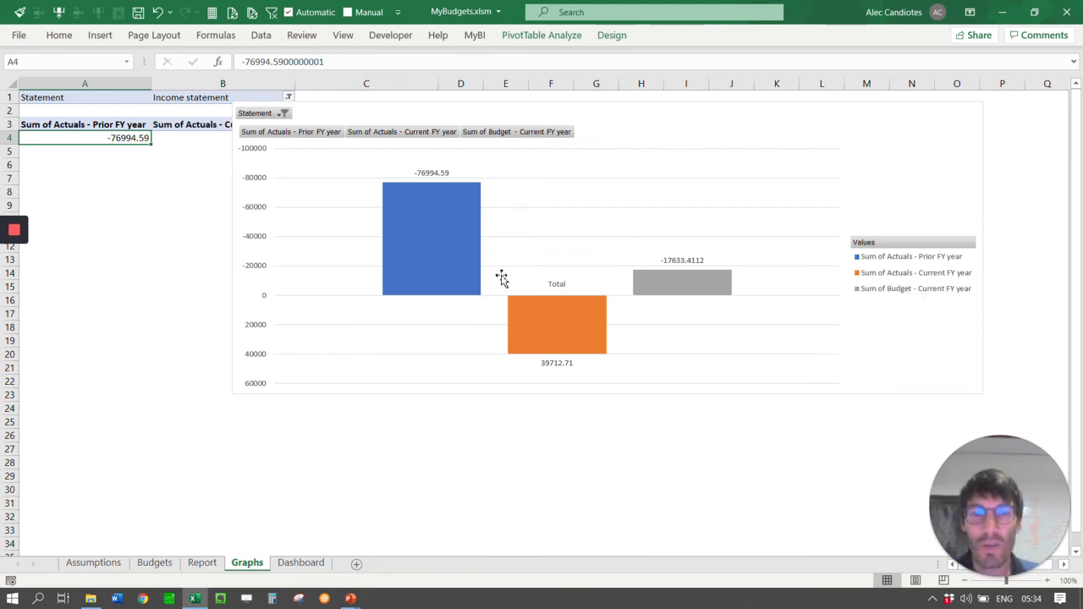
Refresh the Report sheet's pivot table and check the current FY year budget for net profit and gross profit
left_click(202, 563)
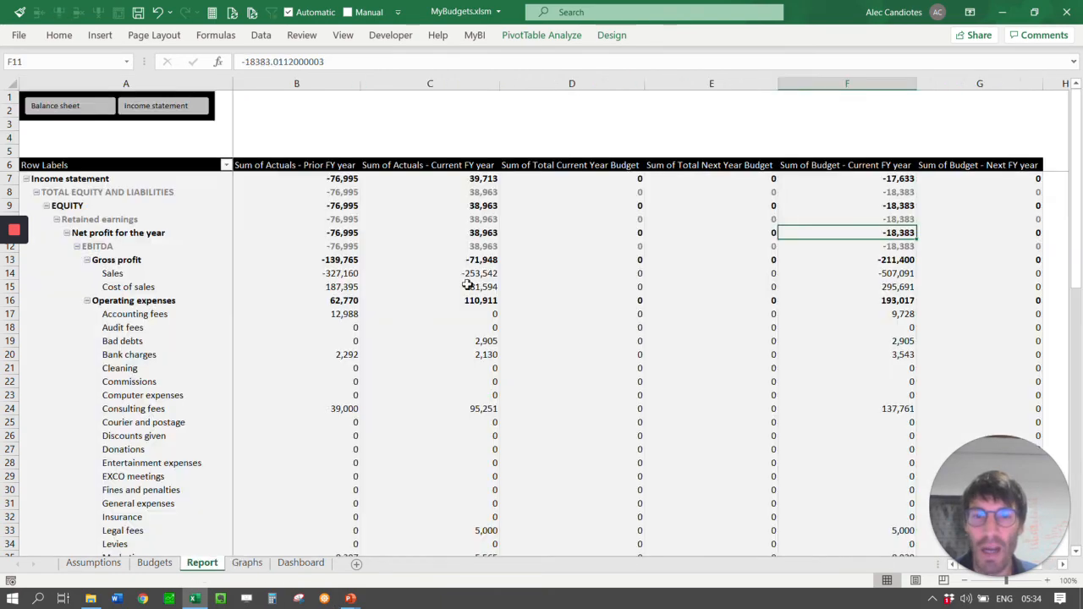
left_click(547, 277)
right_click(547, 278)
left_click(616, 352)
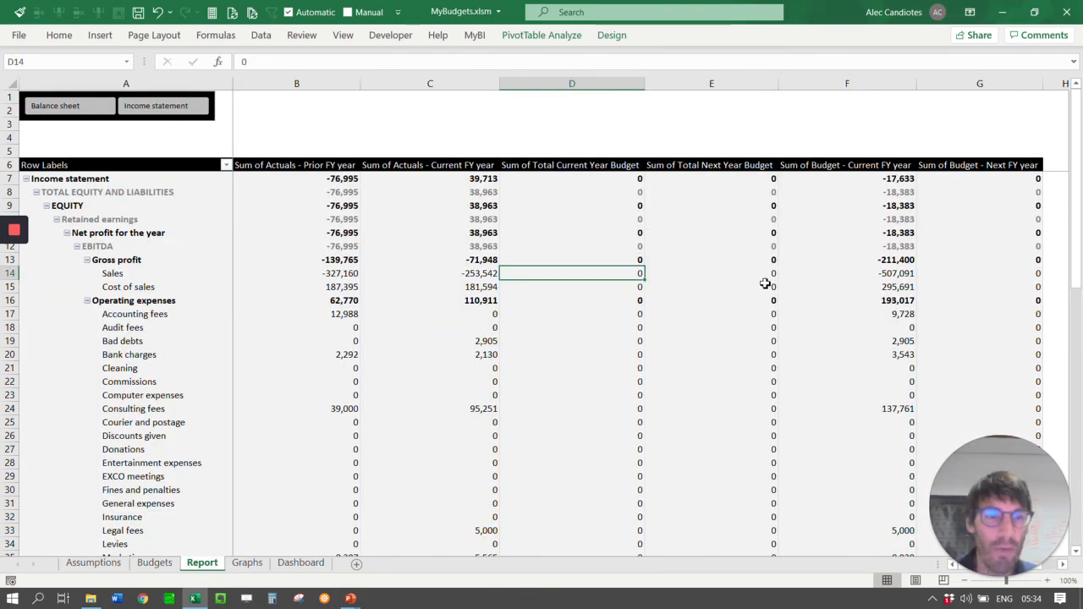
left_click(890, 234)
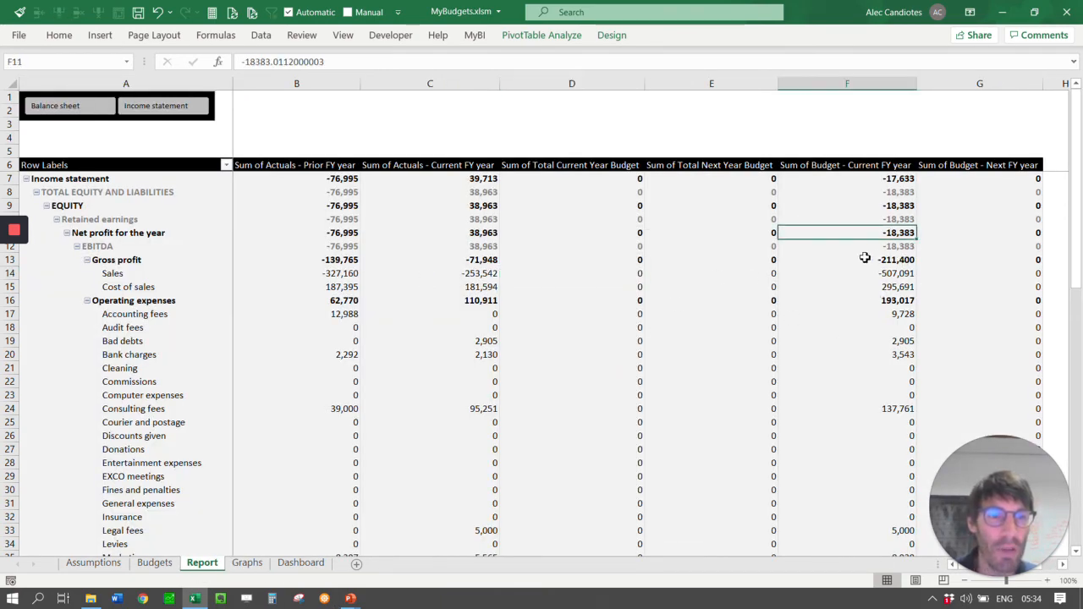
left_click(899, 260)
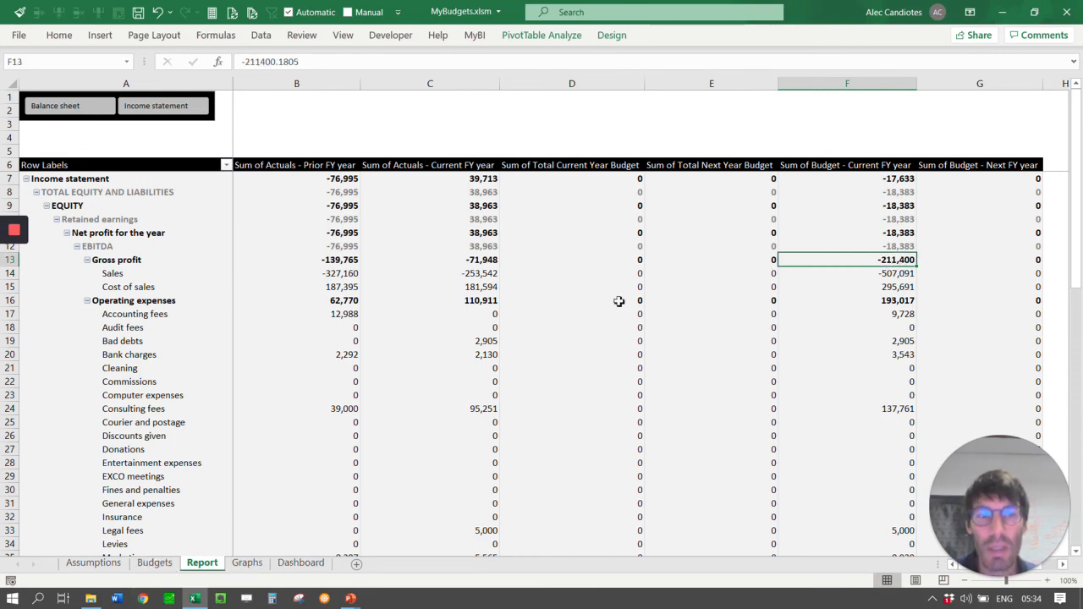
Generate this year's Pastel import file from the Budgets sheet and accept the export prompts
left_click(155, 563)
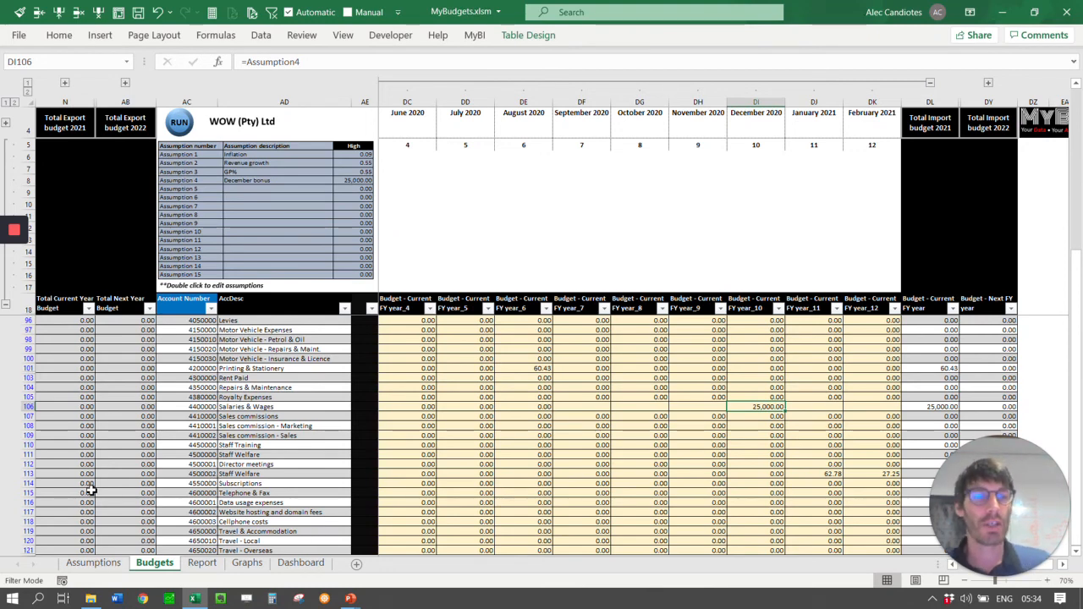
mouse_move(1033, 586)
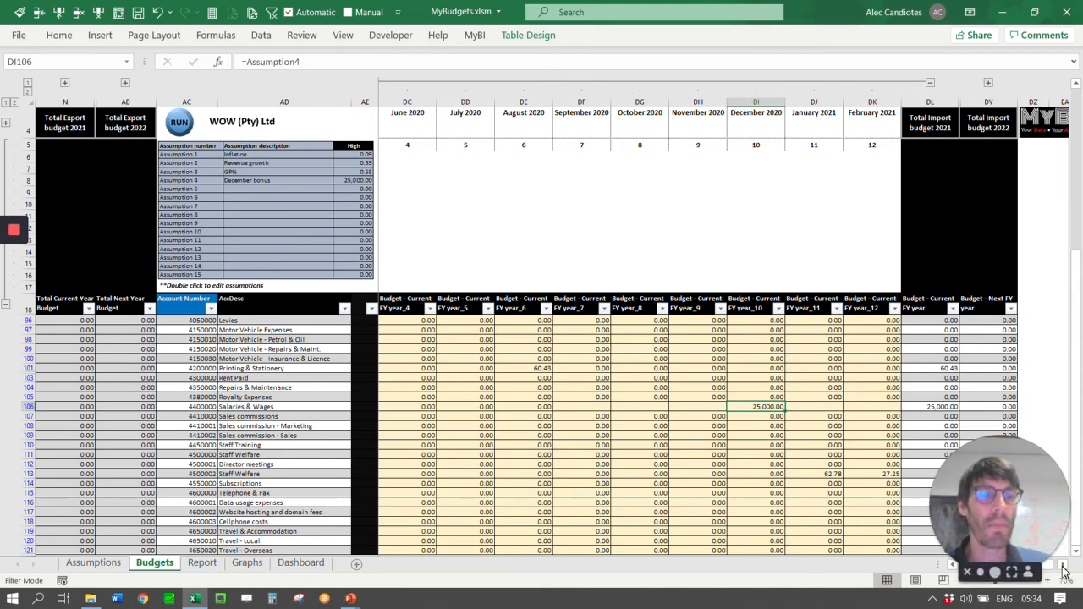
left_click(800, 170)
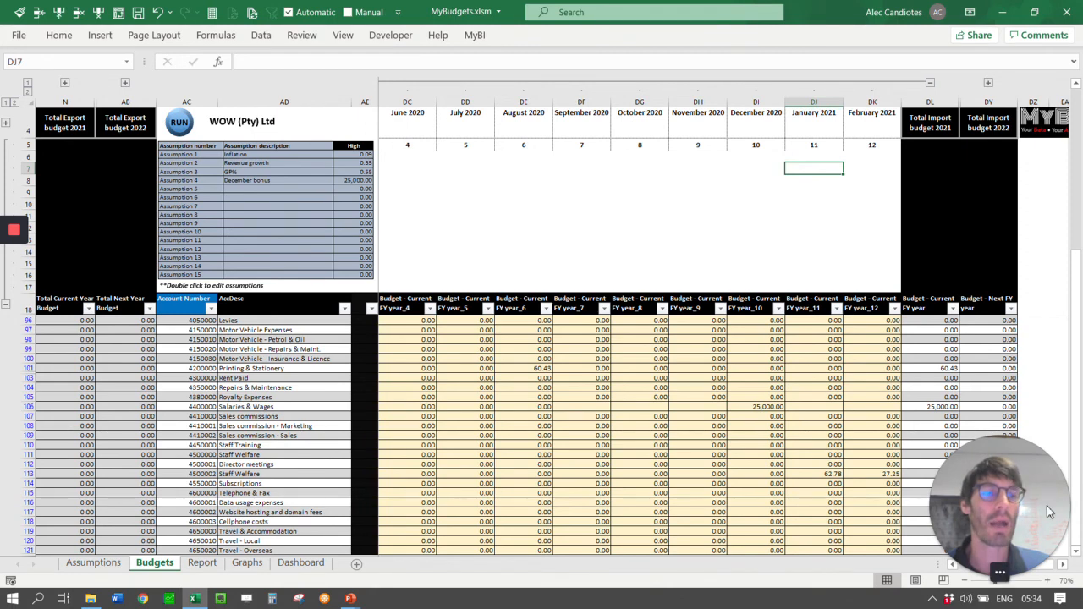
mouse_move(1071, 574)
left_click_drag(1034, 525, 119, 588)
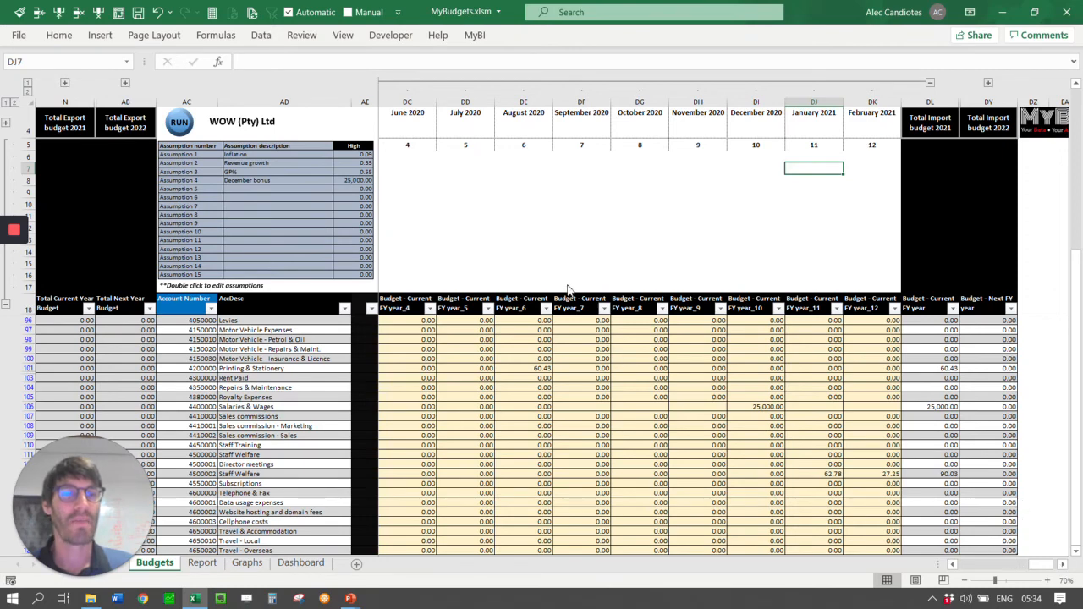
left_click(580, 206)
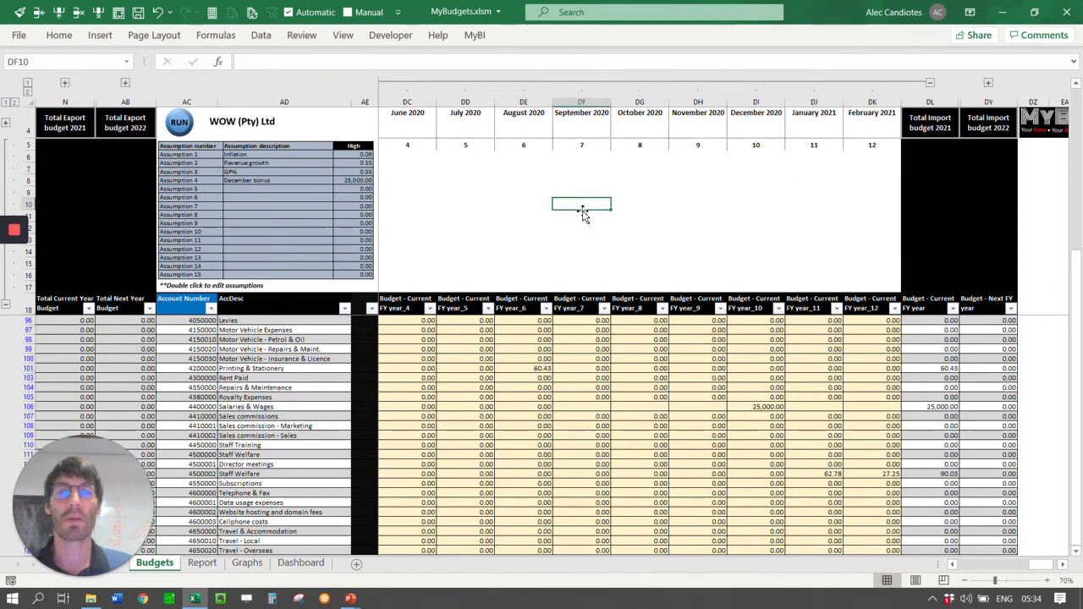
left_click(1069, 567)
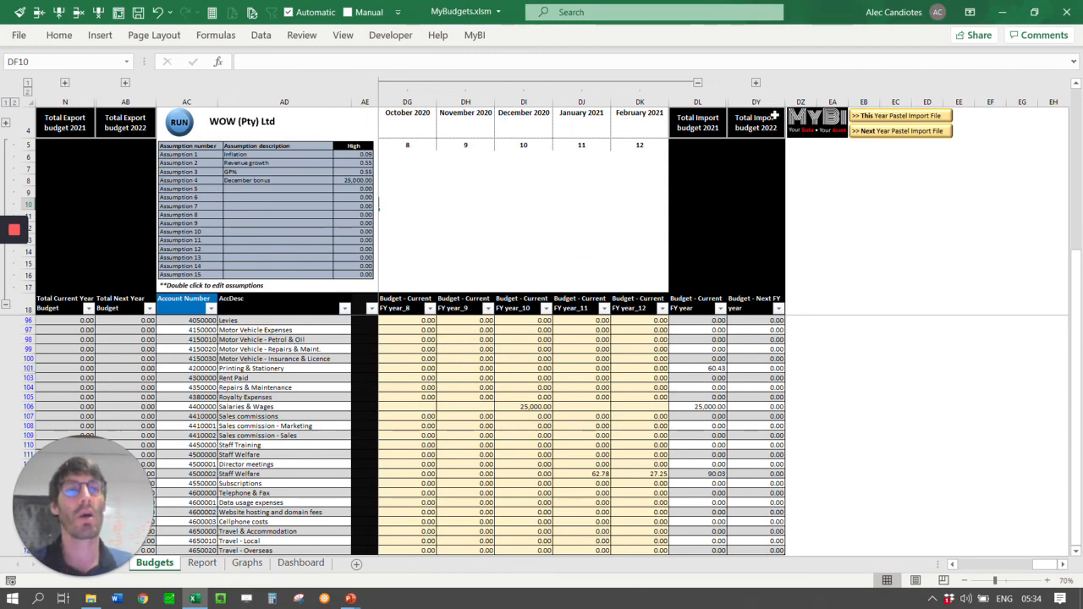
left_click(899, 120)
left_click(555, 355)
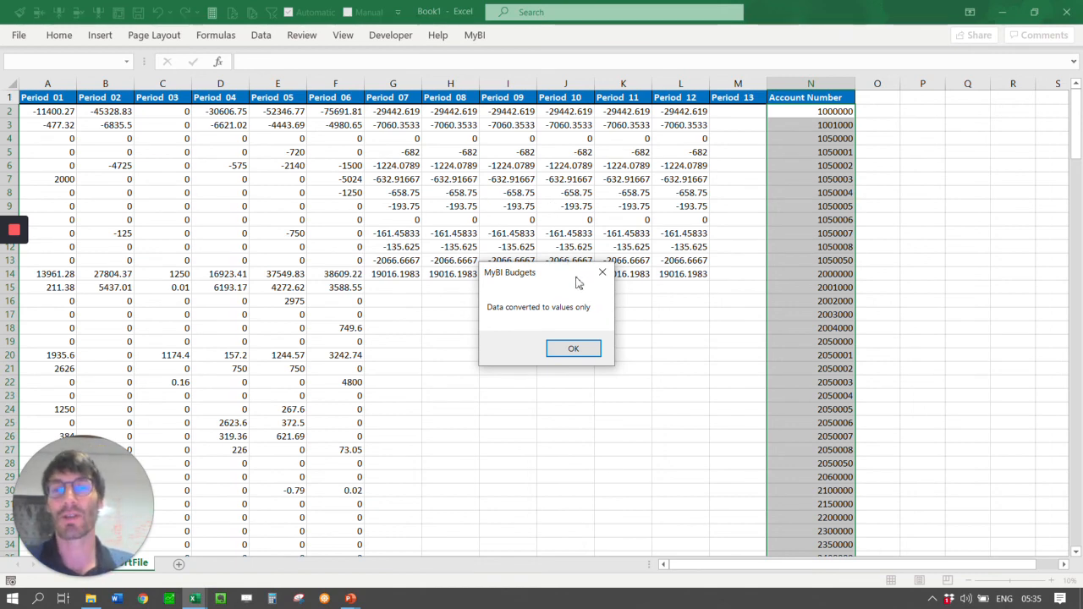
left_click(581, 351)
left_click(654, 361)
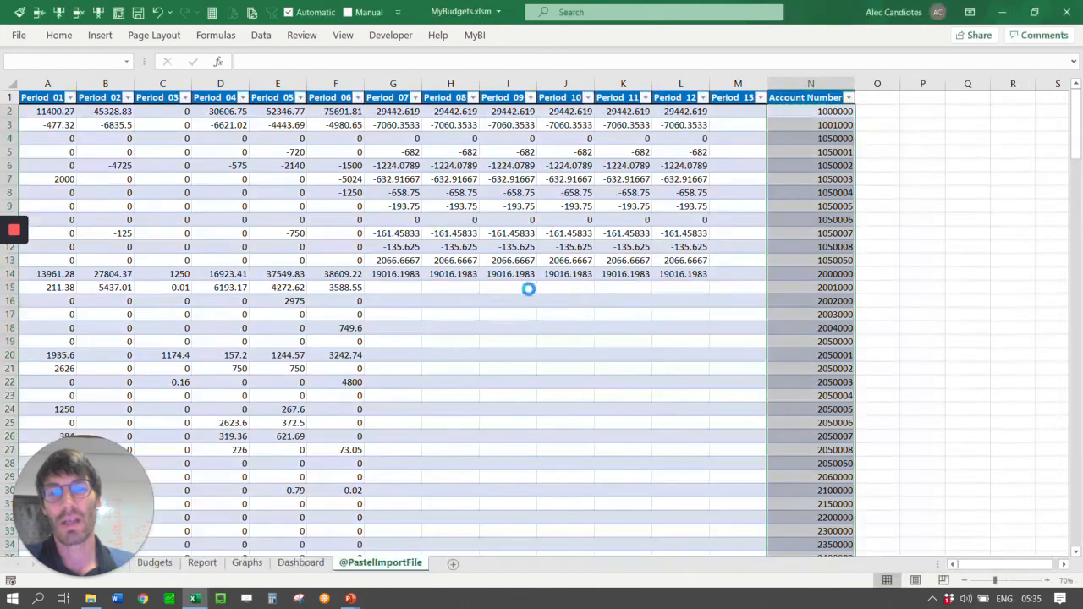
Check File Explorer's MyBudgets folder for the exported Pastel Budgets This Year CSV, and return to the Budgets sheet in Excel
left_click(87, 599)
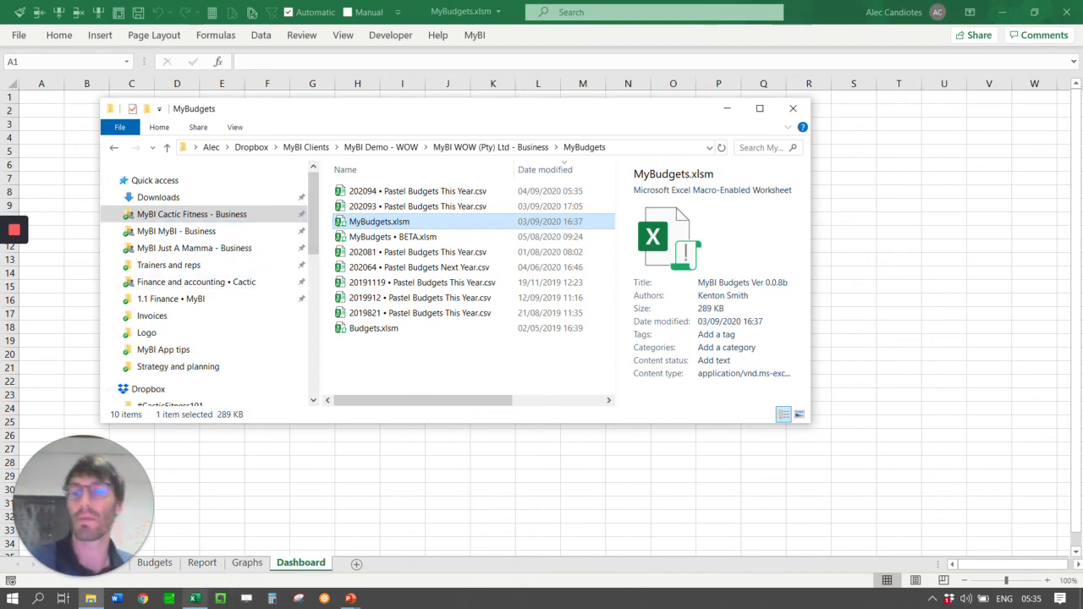
left_click(195, 599)
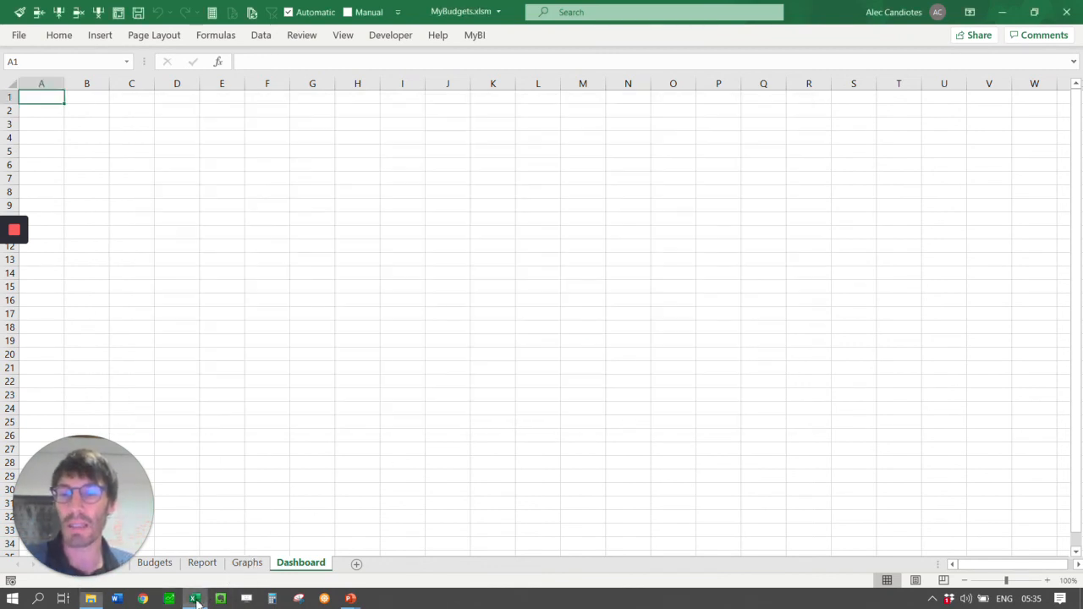
left_click(157, 567)
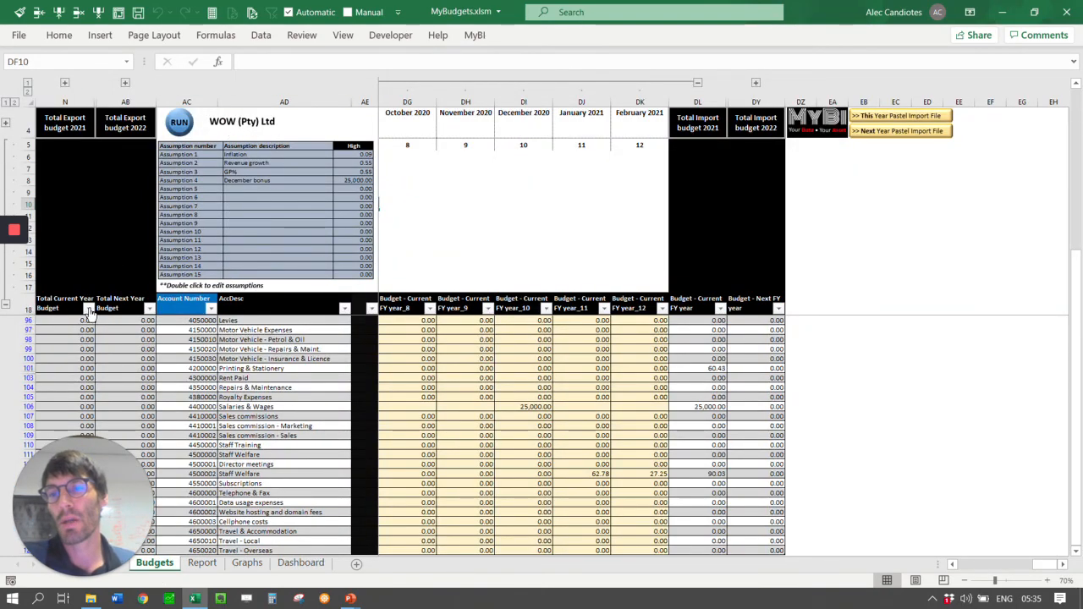
Inspect the Total Current Year Budget column and its formula on the Budgets sheet
left_click(63, 339)
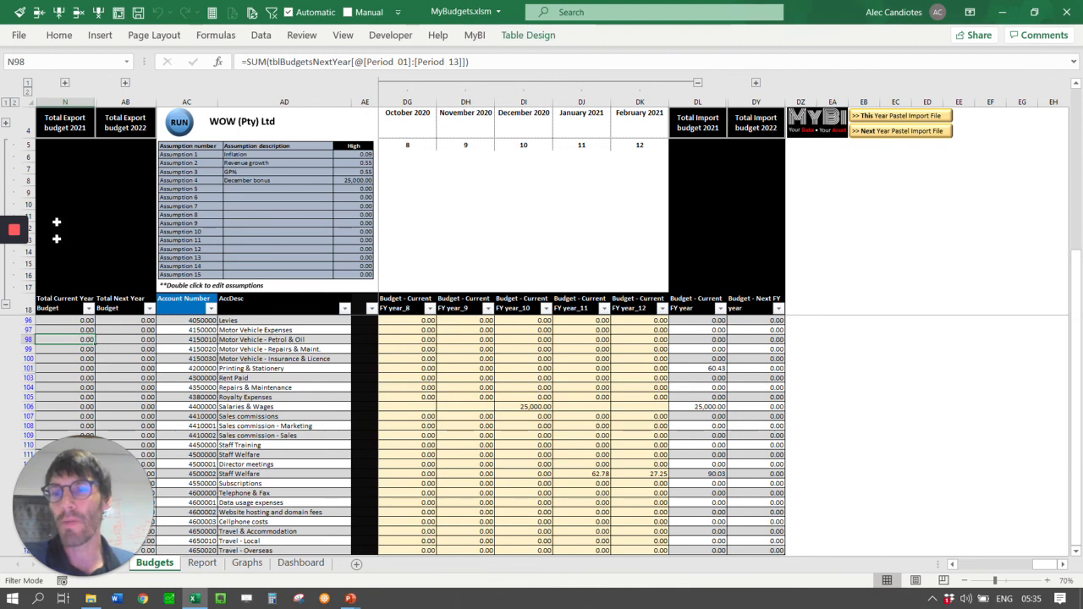
scroll(66, 313, "up", 5)
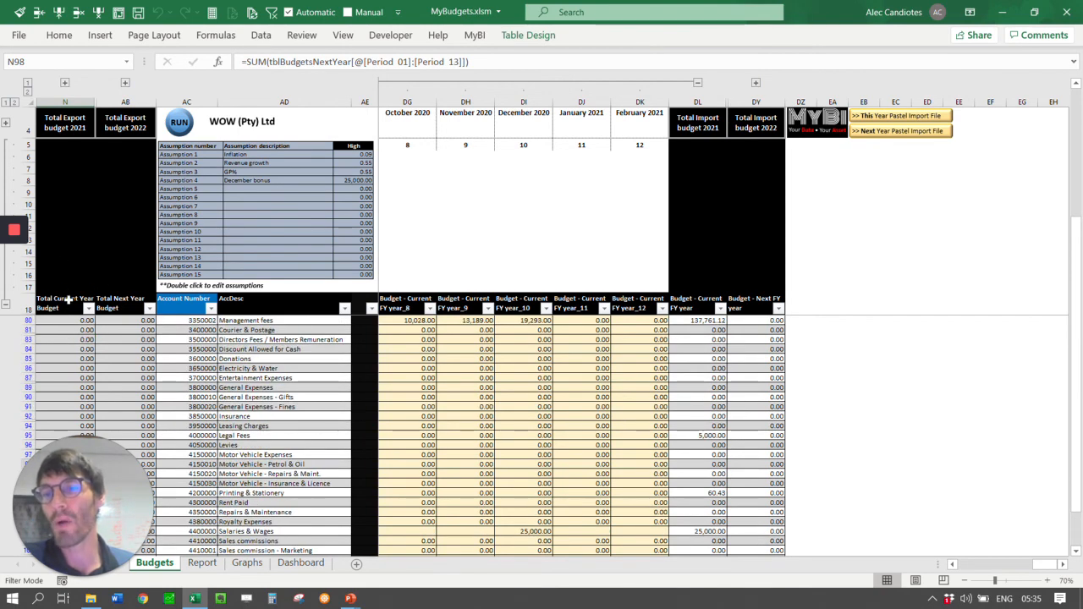
left_click(67, 300)
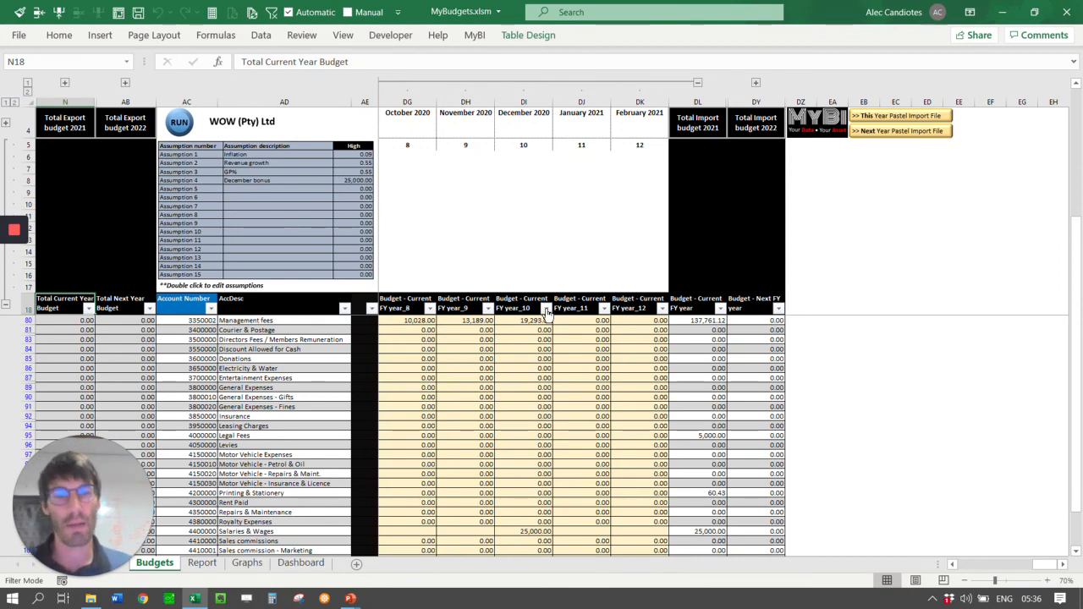
Examine the formulas in the Actuals opening balances and total database columns on the Budgets sheet
left_click_drag(749, 315, 614, 301)
left_click(614, 301)
left_click(624, 295)
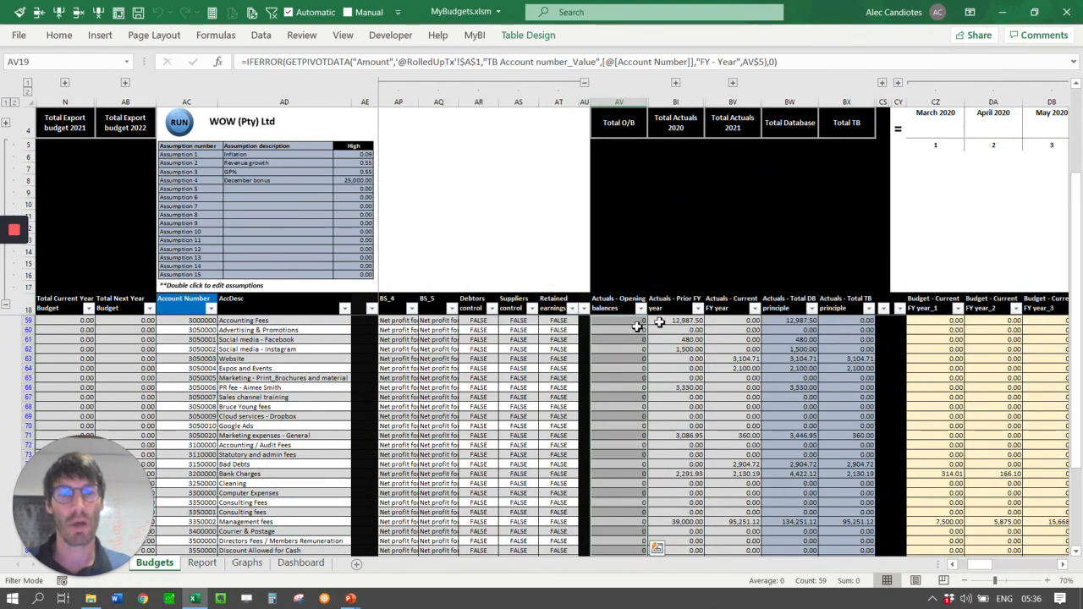
left_click(813, 347)
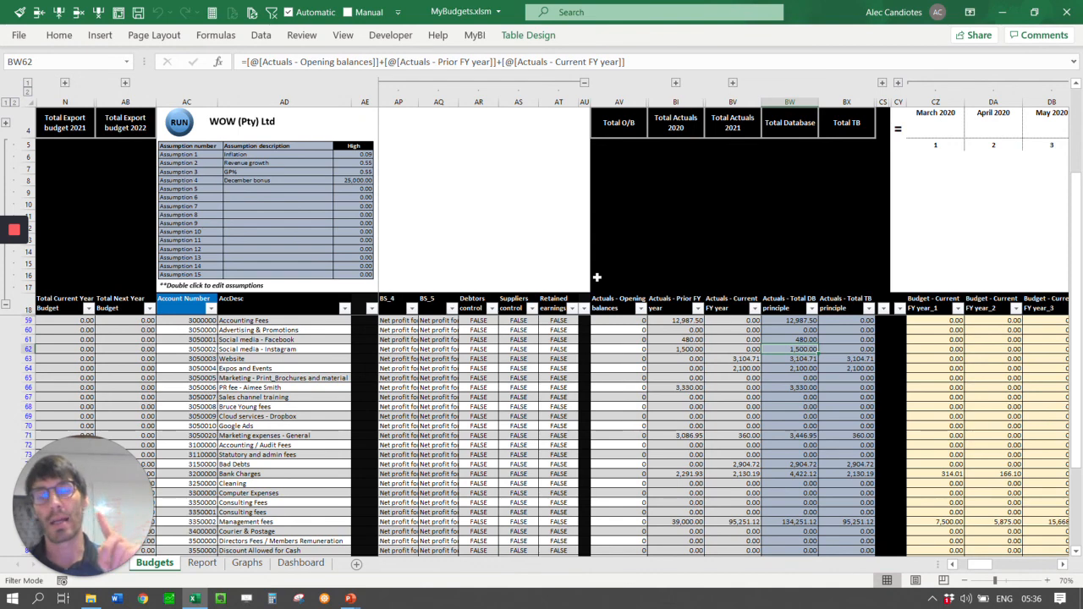
Examine the formulas across the monthly current-year budget columns, from April 2020 through the Total Import budget 2021 column
left_click(983, 387)
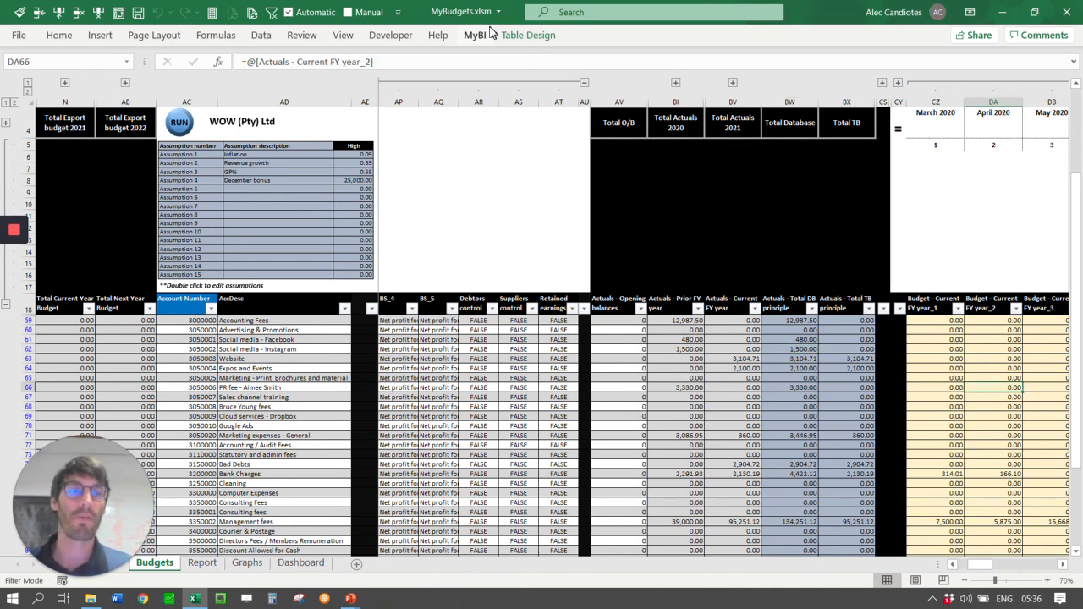
key("Down")
key("Down")
key("Right")
key("Right")
key("Right")
key("Right")
key("Right")
key("Right")
key("Right")
key("Right")
key("Right")
key("Right")
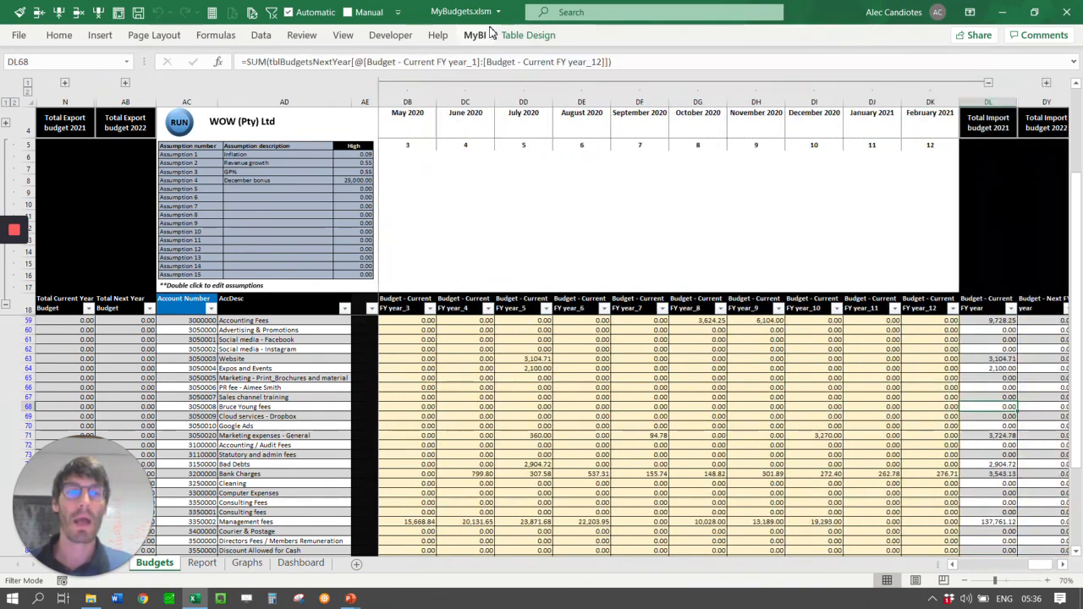
key("Left")
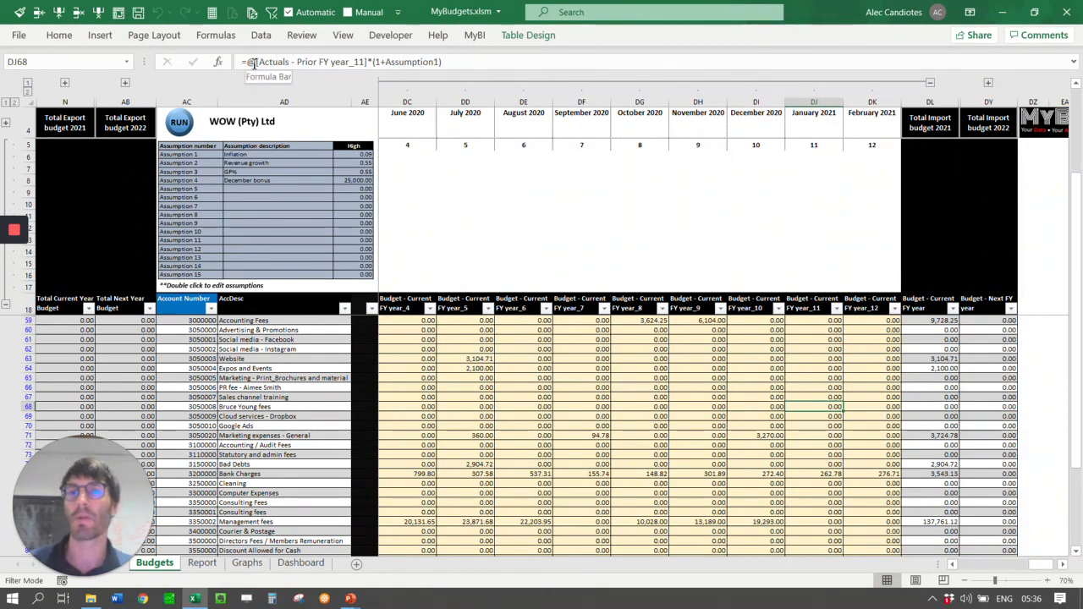
Inspect the Assumption1 reference in the September 2020 budget formula for Sales channel training, and switch to the PowerPoint slideshow
left_click(549, 115)
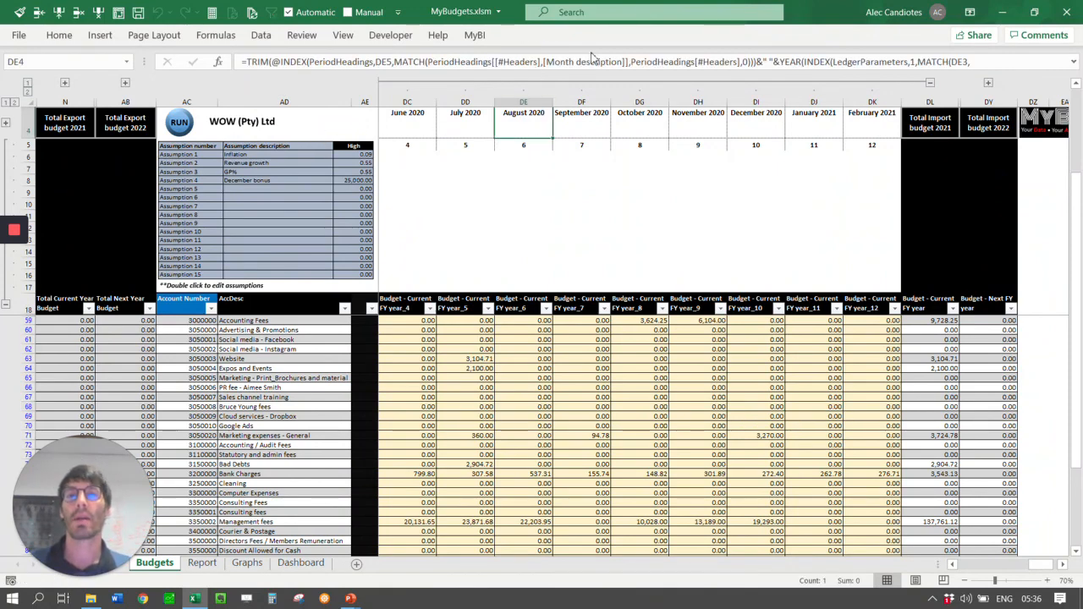
left_click(577, 397)
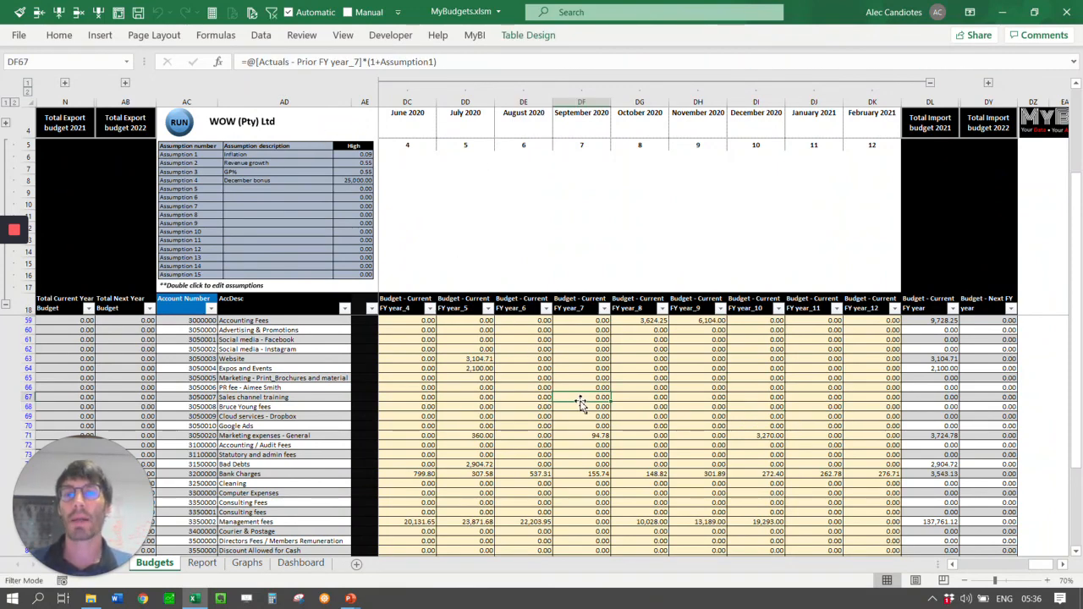
double_click(396, 61)
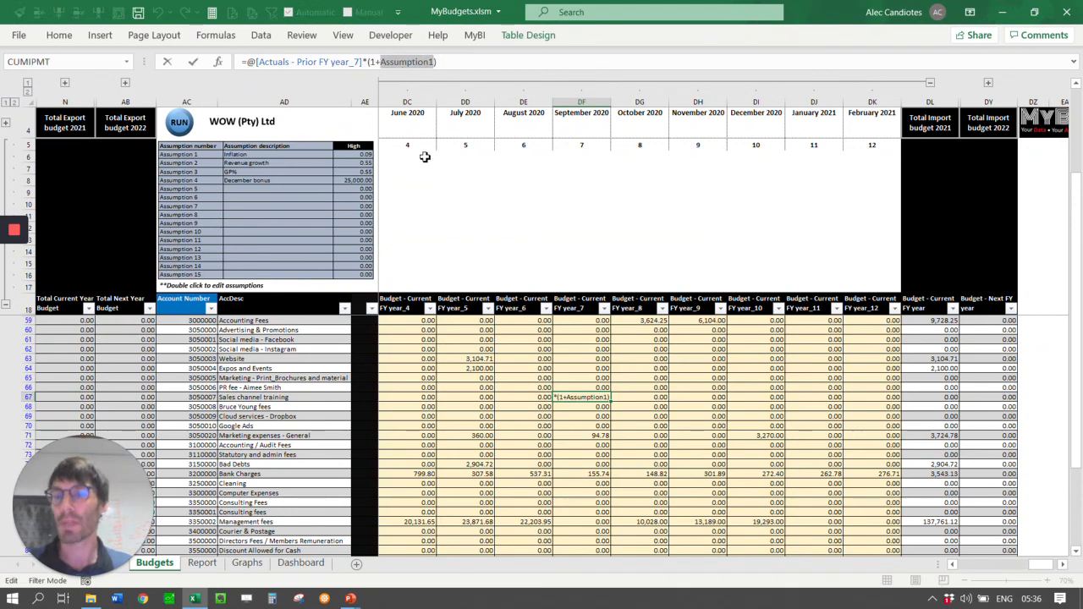
key("Escape")
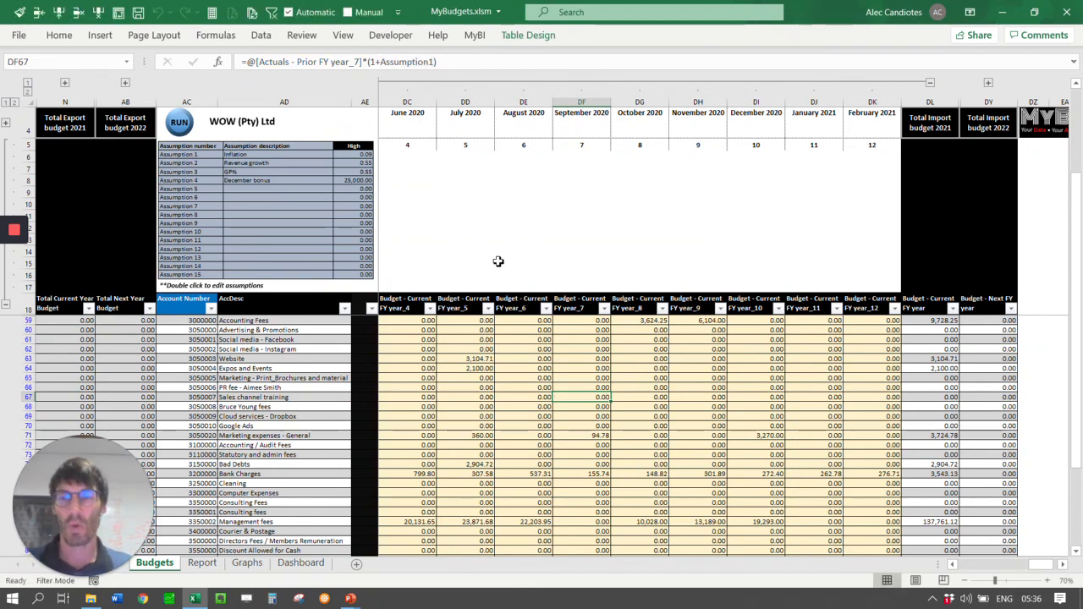
key("alt+Tab")
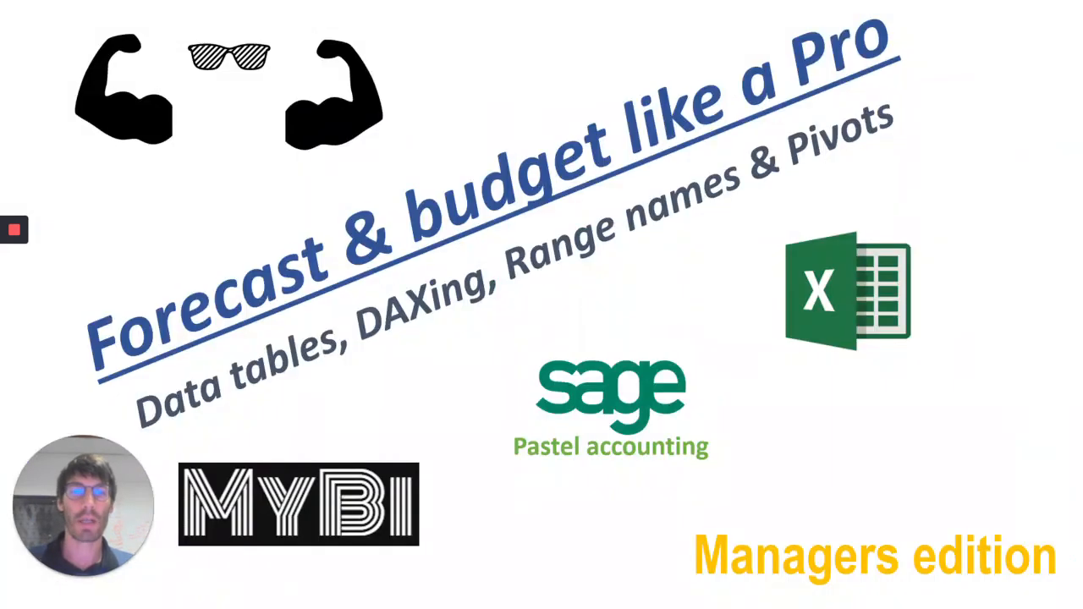